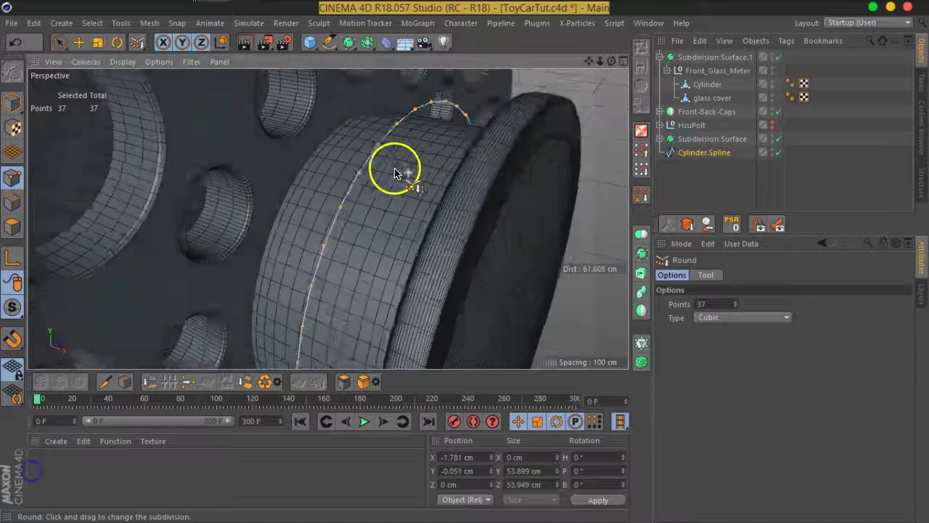
Scale the selected Cylinder.Spline points down to about 90%
click(80, 43)
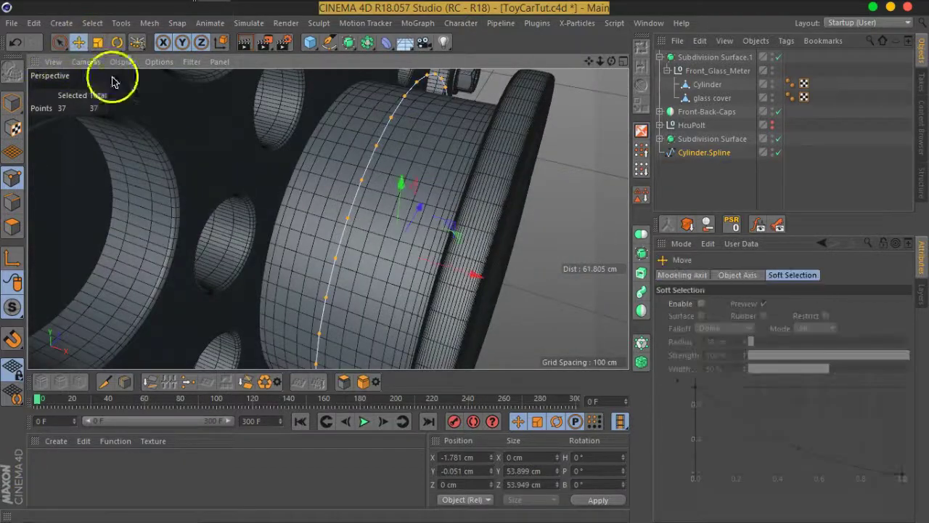
mouse_move(385, 249)
alt+mouse_down()
mouse_move(373, 193)
mouse_move(263, 157)
alt+mouse_up()
click(97, 42)
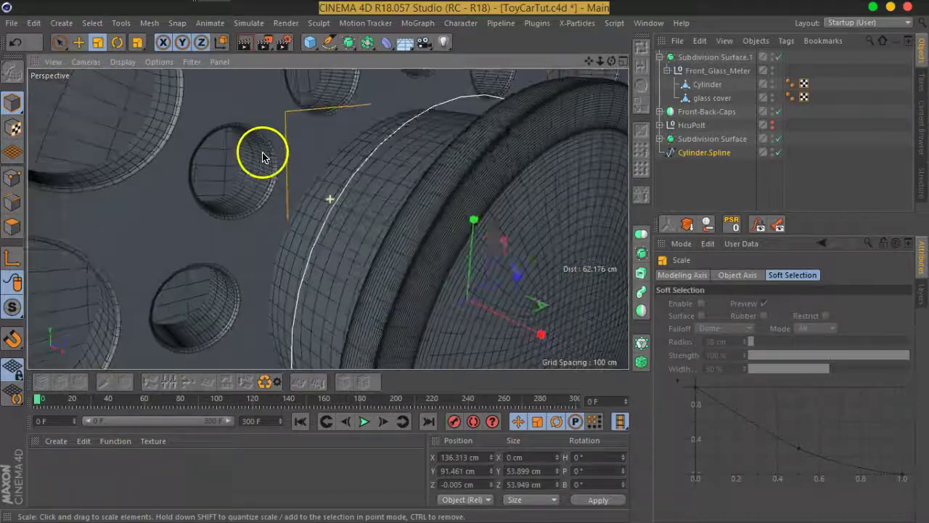
mouse_move(559, 222)
mouse_down()
mouse_move(534, 232)
mouse_move(534, 220)
mouse_up()
Shift the spline points roughly 9.6 cm along the X axis
click(79, 42)
mouse_move(185, 153)
alt+mouse_down()
mouse_move(307, 201)
mouse_move(338, 181)
mouse_move(368, 222)
alt+mouse_up()
drag(473, 251, 421, 241)
scroll(318, 211, up, 3)
scroll(315, 221, up, 3)
scroll(316, 222, down, 3)
scroll(363, 201, up, 3)
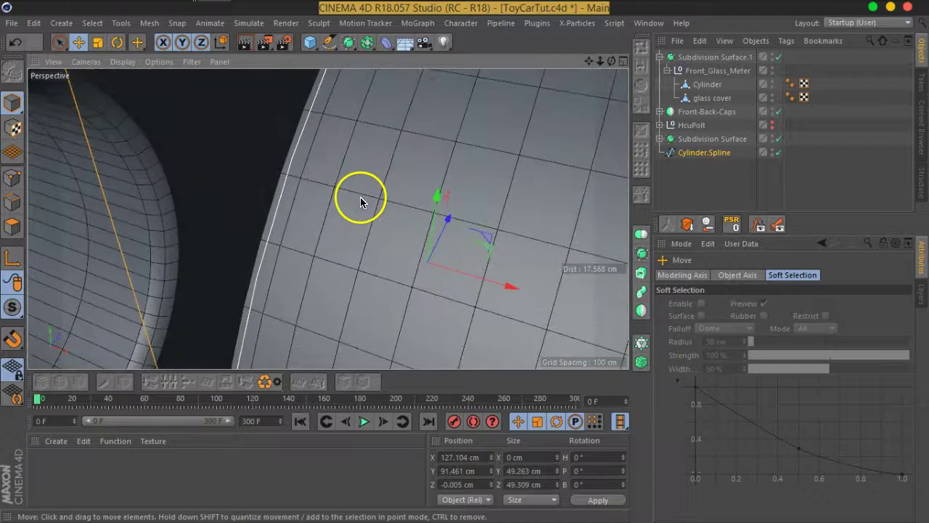
scroll(360, 202, down, 3)
Switch to Points mode and zoom out to view the whole spline
click(14, 177)
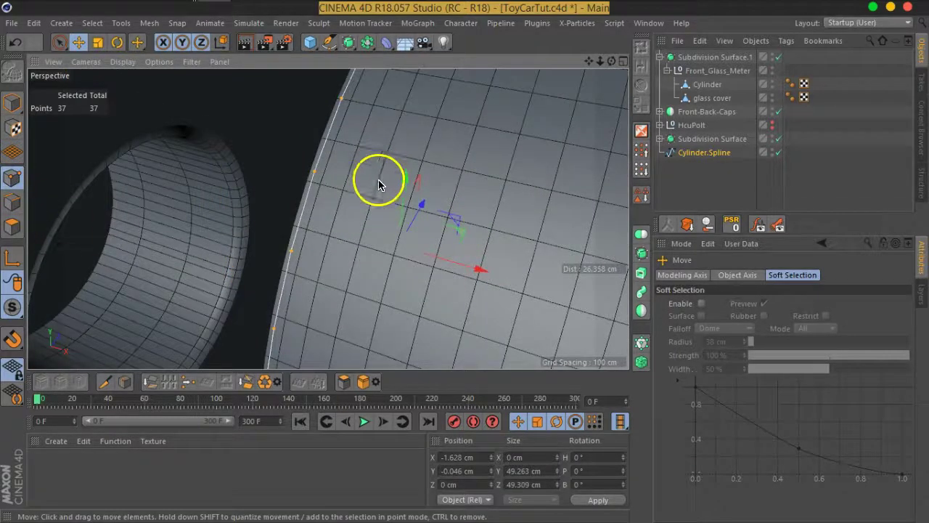
scroll(378, 184, down, 2)
scroll(363, 216, down, 2)
scroll(363, 187, down, 2)
scroll(417, 251, down, 2)
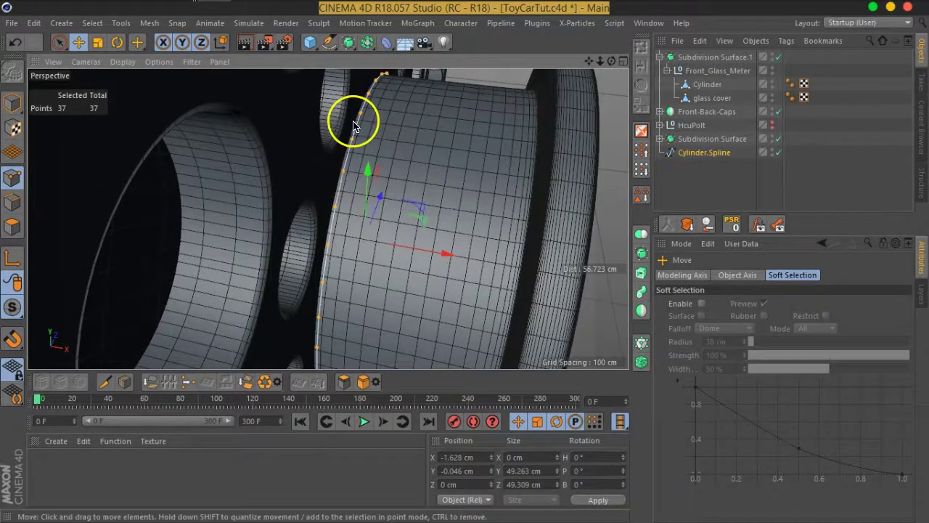
Start Set Point Value from Mesh > Commands on the selected spline points
right_click(331, 247)
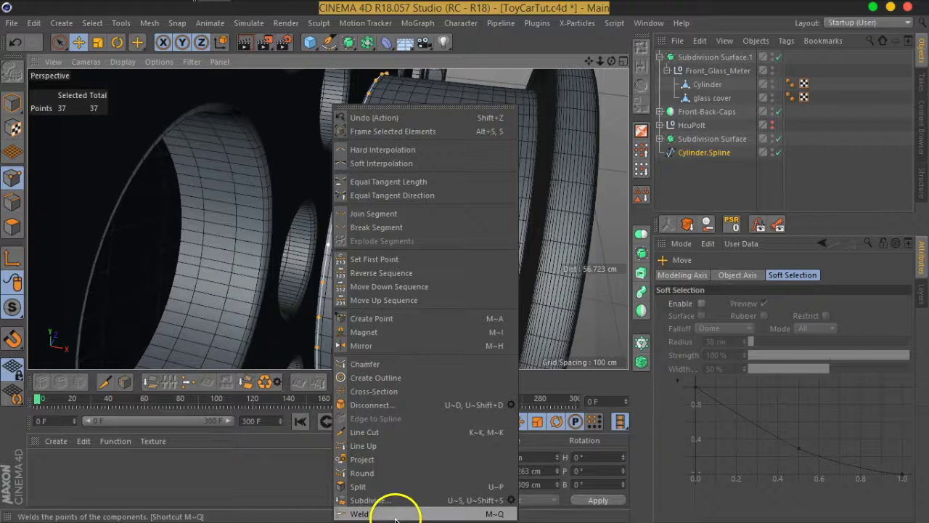
click(121, 23)
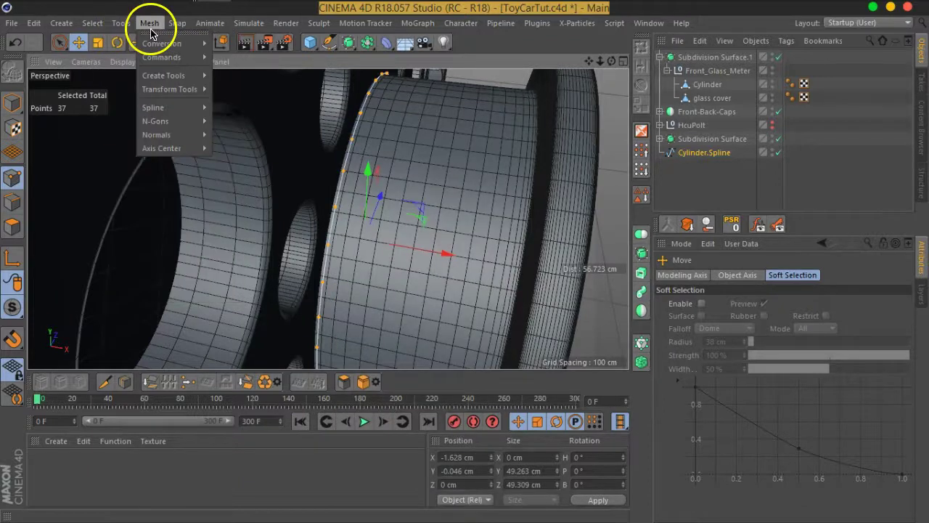
mouse_move(161, 57)
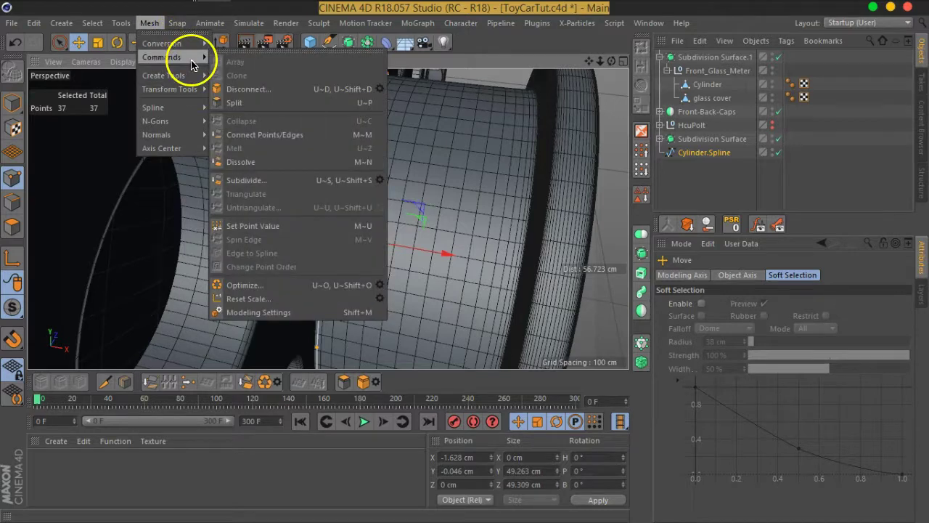
click(280, 226)
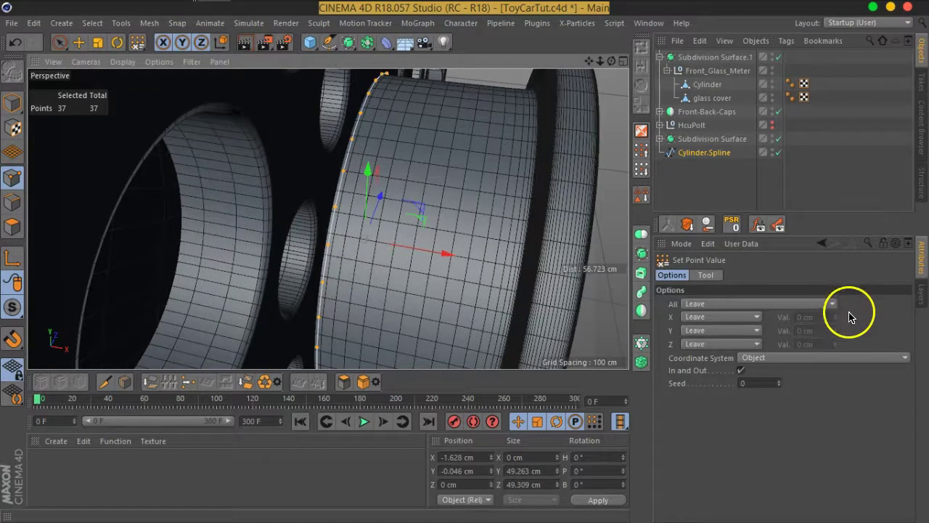
Set X and Z to Crumple [Normal], leaving Y unchanged
mouse_move(390, 182)
alt+mouse_down()
mouse_move(406, 181)
mouse_move(349, 190)
alt+mouse_up()
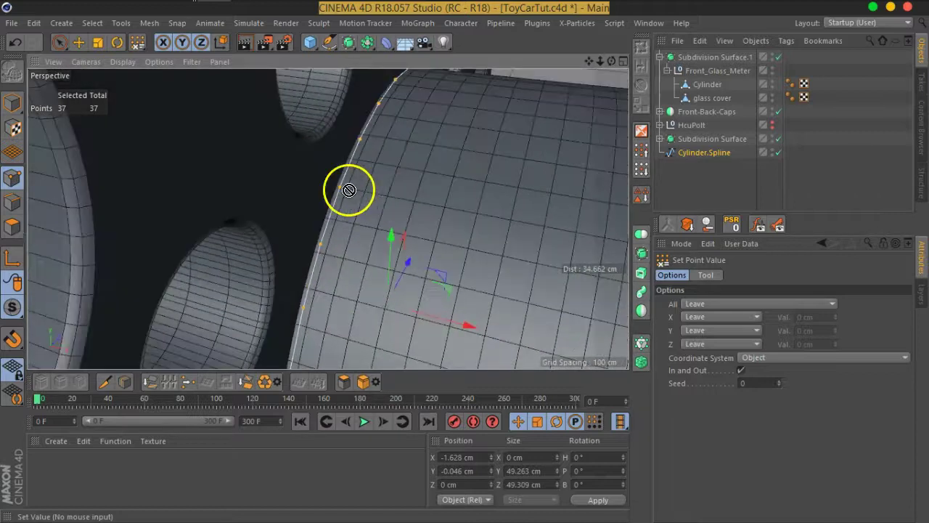
click(771, 308)
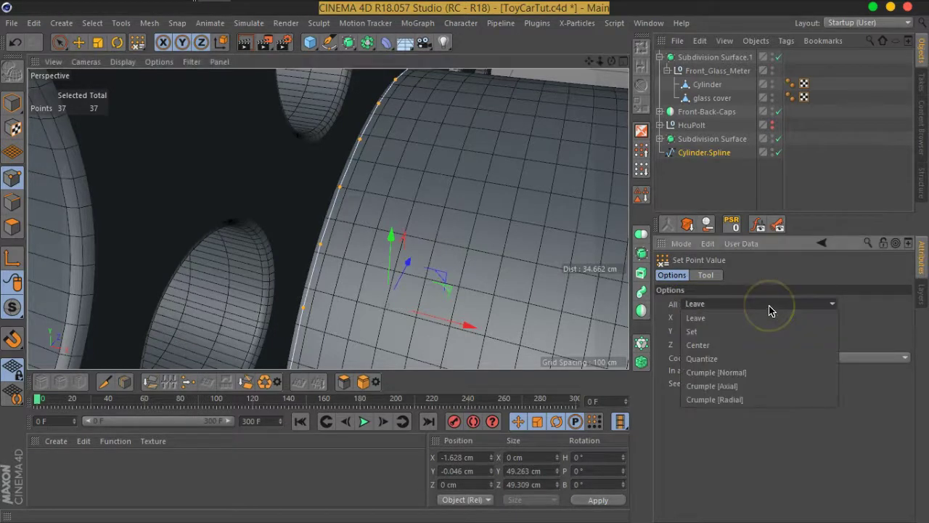
click(747, 372)
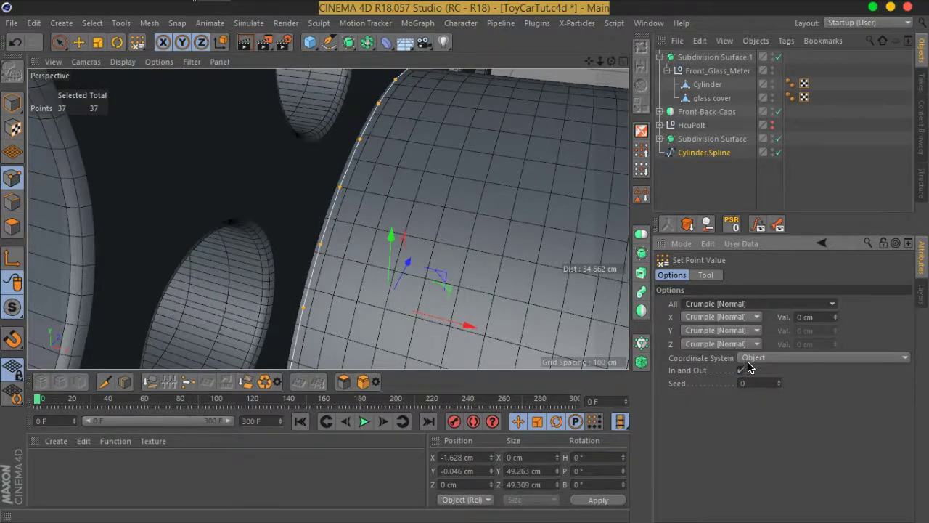
mouse_move(435, 249)
alt+mouse_down()
mouse_move(414, 242)
mouse_move(426, 254)
alt+mouse_up()
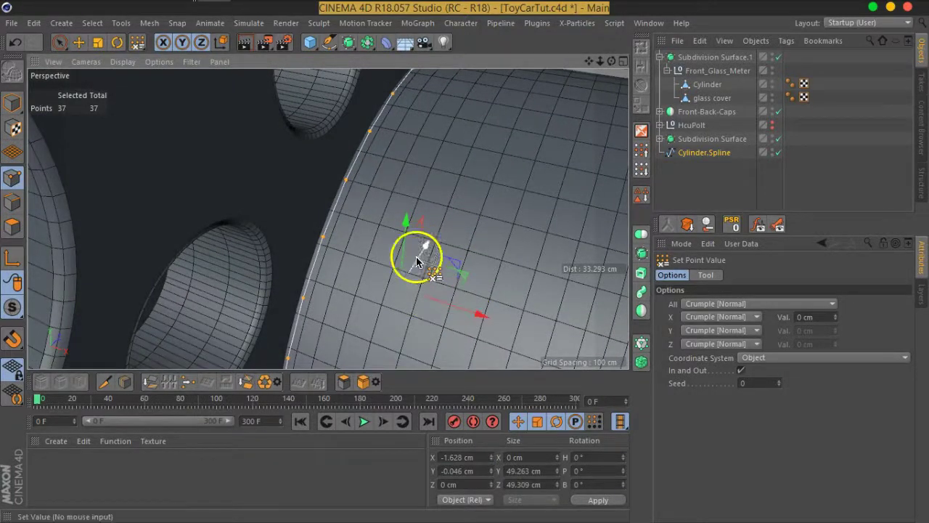
click(718, 330)
click(695, 331)
click(715, 343)
click(708, 350)
Raise the X crumple value to about 54 cm
click(835, 317)
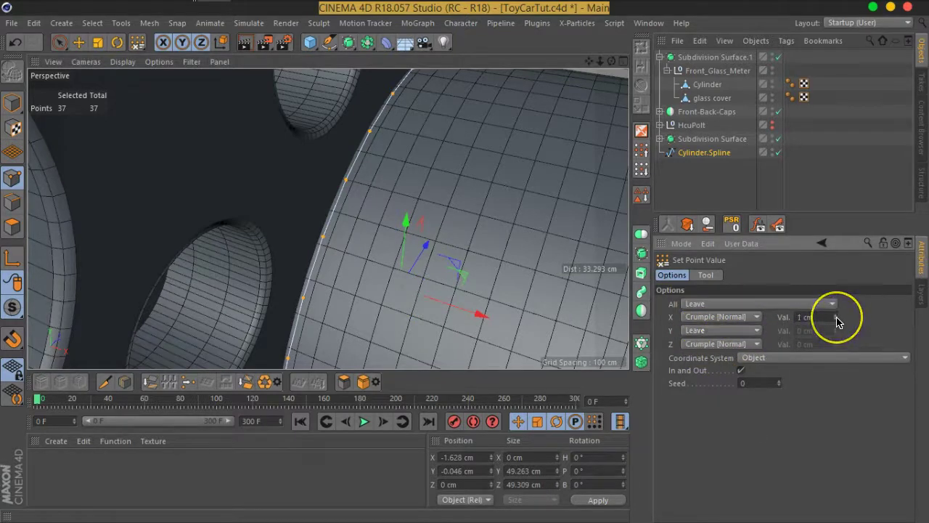
drag(835, 307, 835, 323)
click(705, 274)
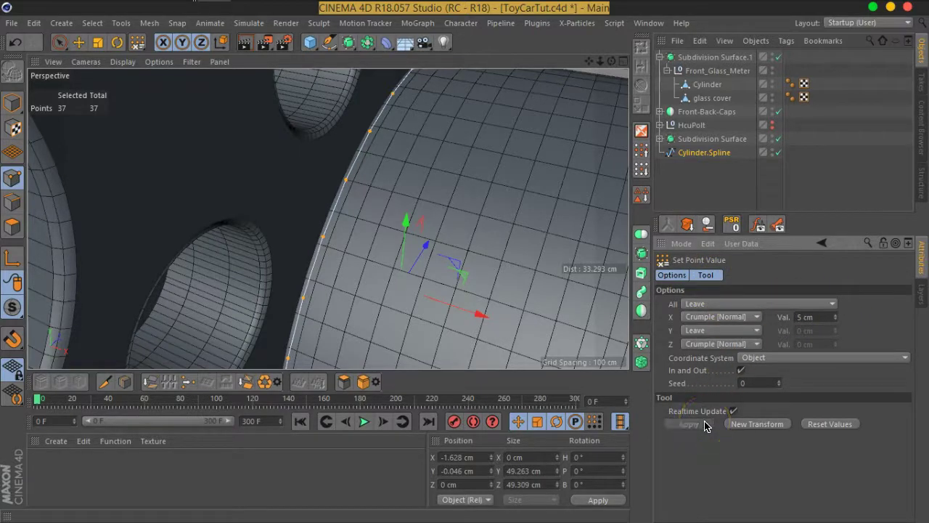
drag(837, 316, 837, 290)
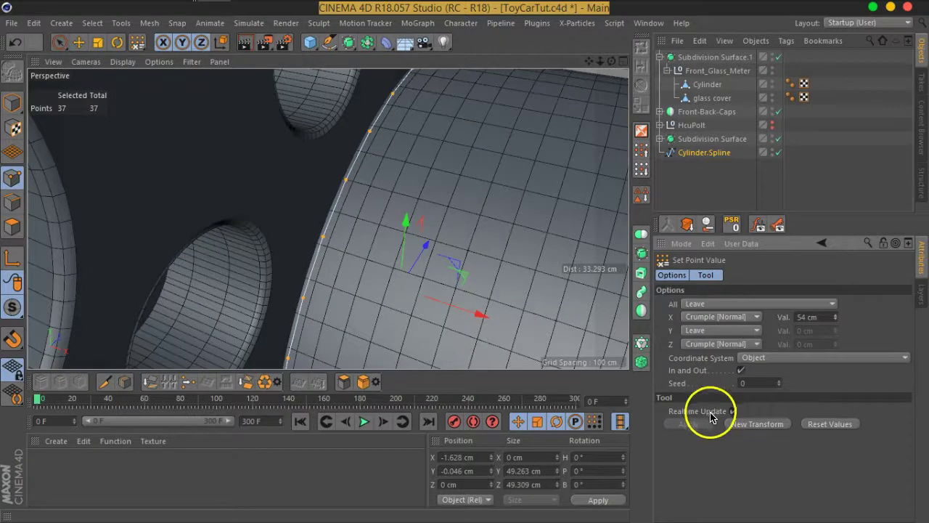
Switch the X and Z axis modes to Crumple [Axial]
click(751, 319)
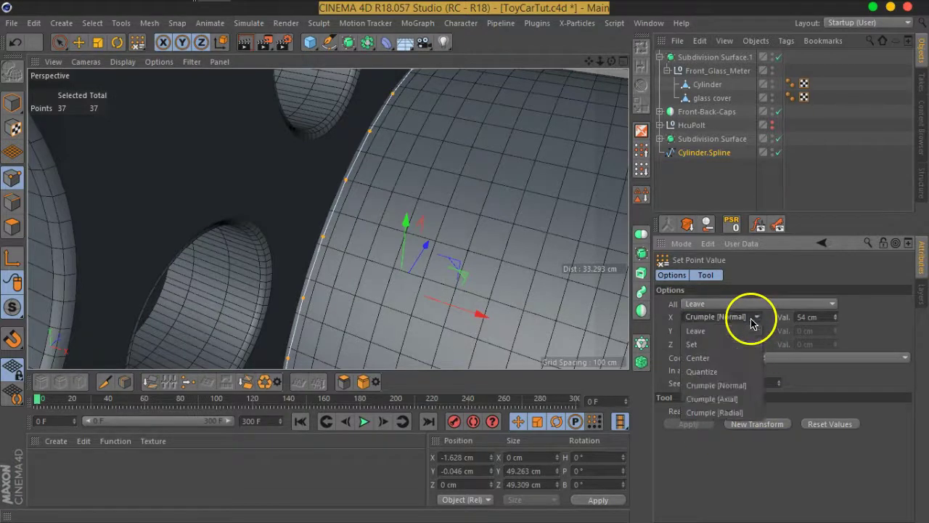
click(737, 404)
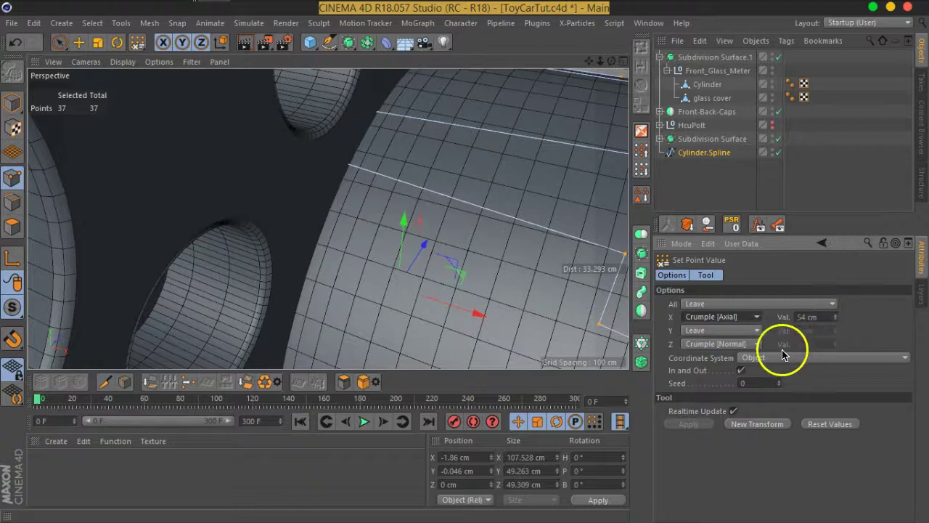
click(757, 344)
click(727, 429)
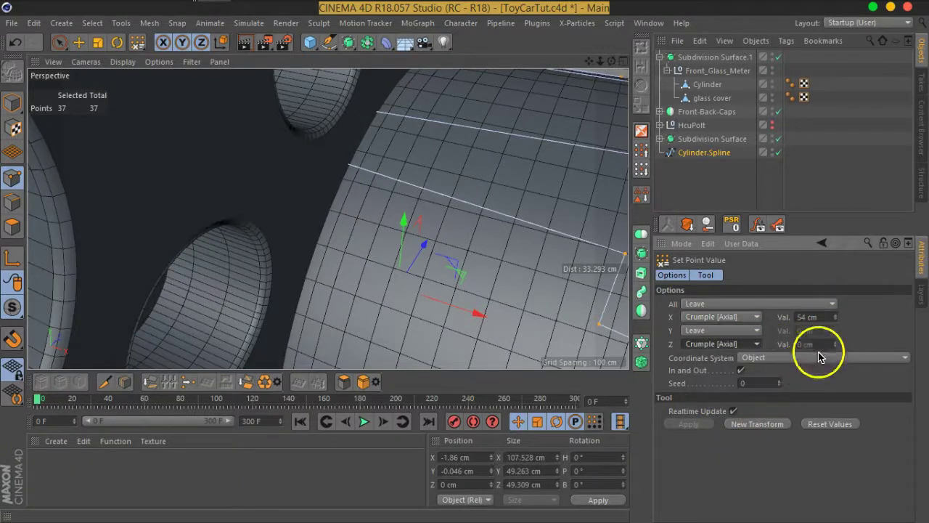
Set the X and Z crumple values to 0.5 cm and the seed to 6
mouse_move(835, 317)
mouse_down()
mouse_move(839, 358)
mouse_move(834, 317)
mouse_up()
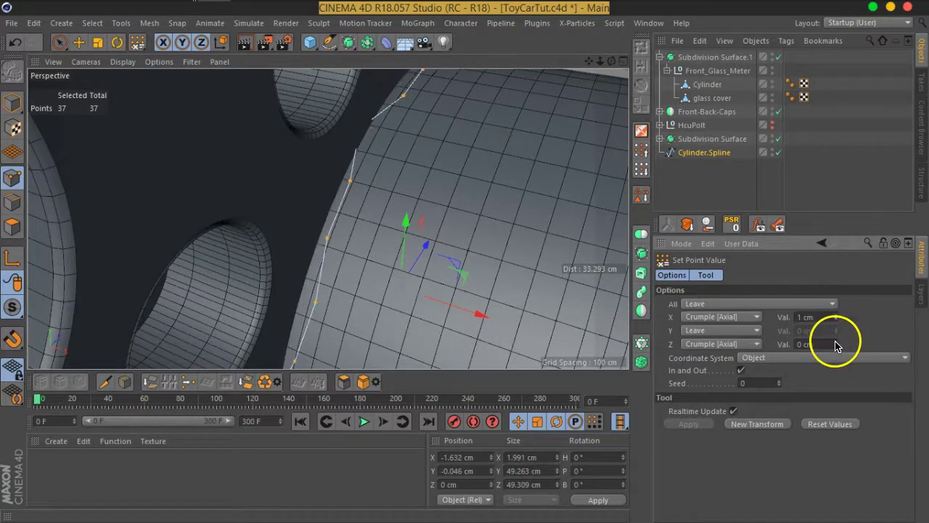
click(834, 346)
mouse_move(482, 249)
alt+mouse_down()
mouse_move(442, 211)
mouse_move(492, 170)
mouse_move(483, 216)
mouse_move(457, 181)
mouse_move(415, 203)
mouse_move(510, 168)
mouse_move(474, 211)
mouse_move(405, 182)
mouse_move(431, 198)
alt+mouse_up()
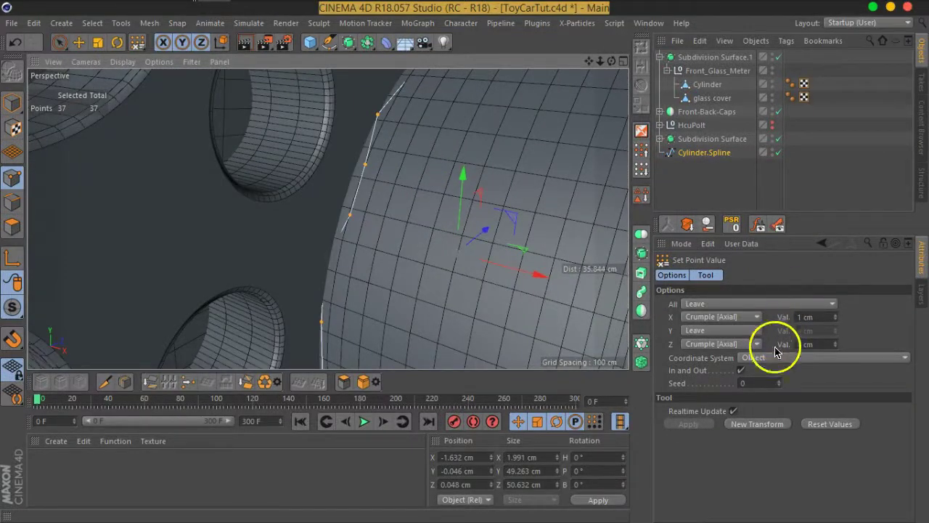
click(780, 381)
click(781, 381)
click(781, 382)
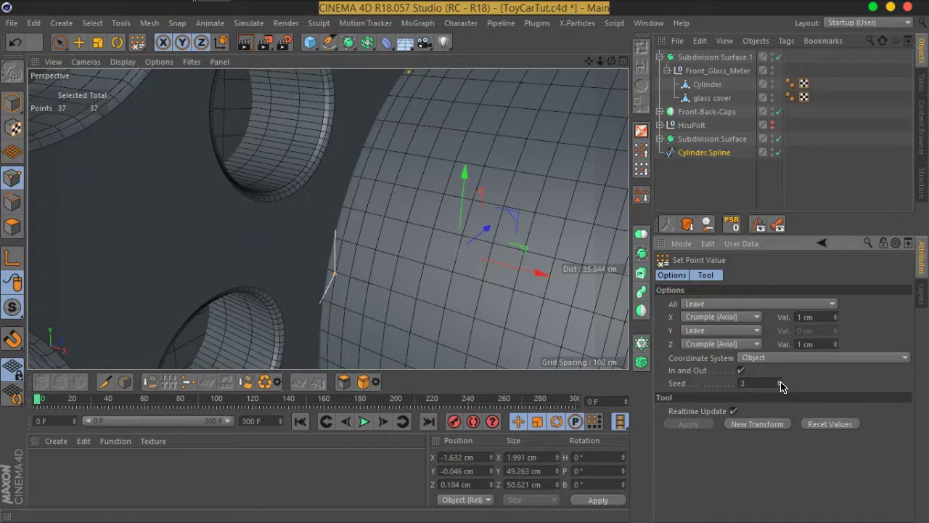
click(780, 382)
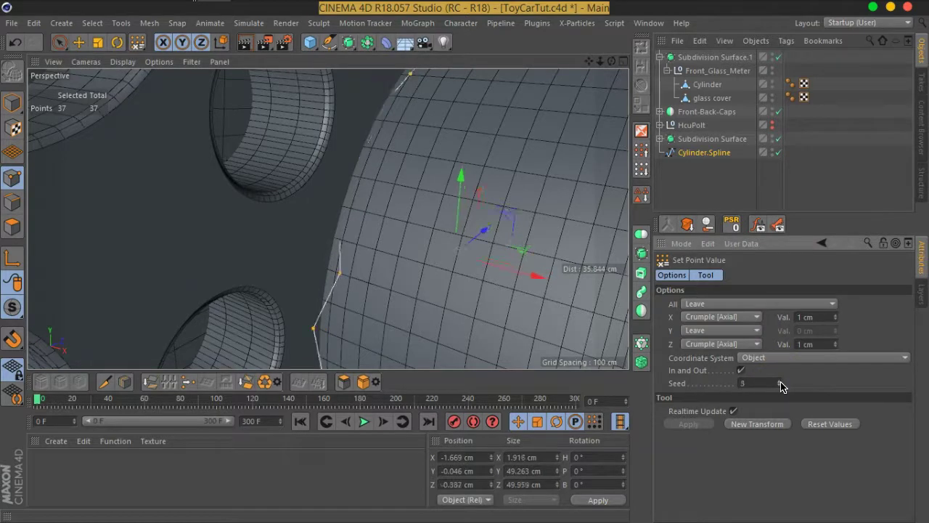
click(805, 343)
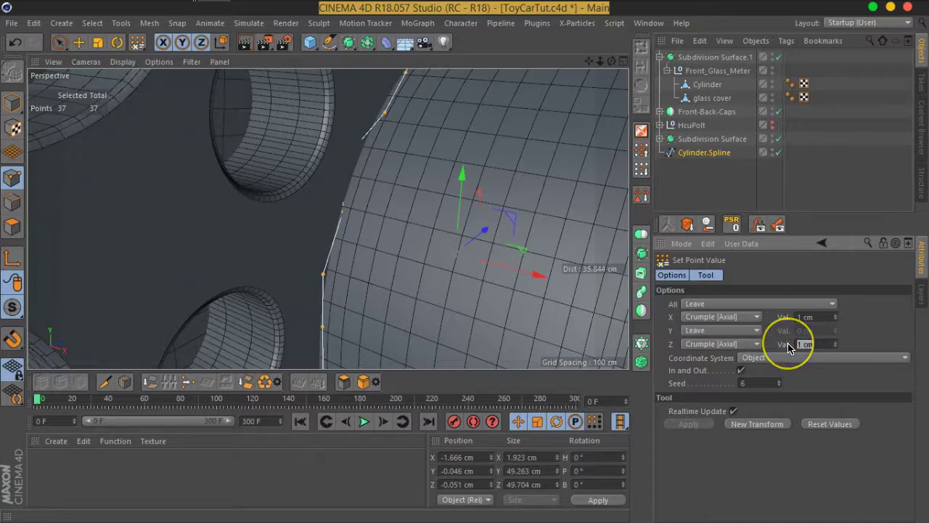
text(0.5)
click(810, 320)
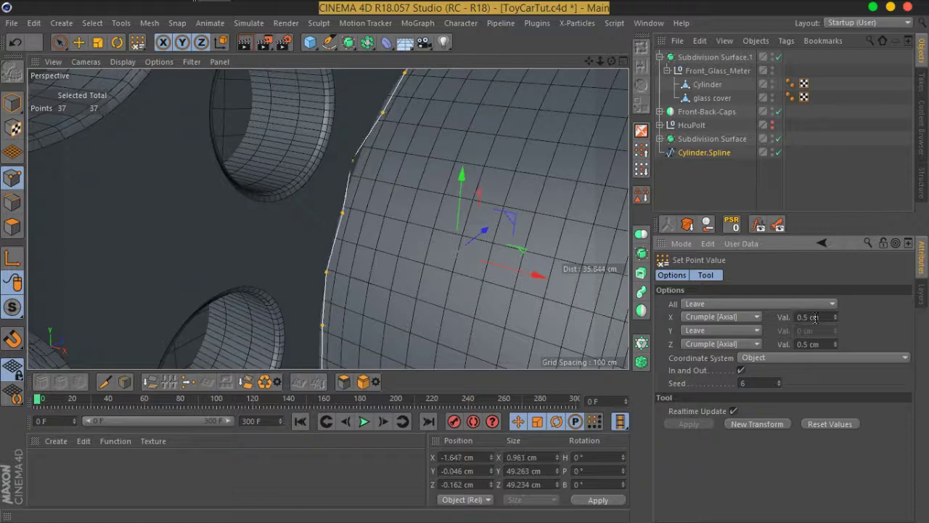
Nudge the crumpled spline points slightly along X and inspect around the wheel
click(78, 41)
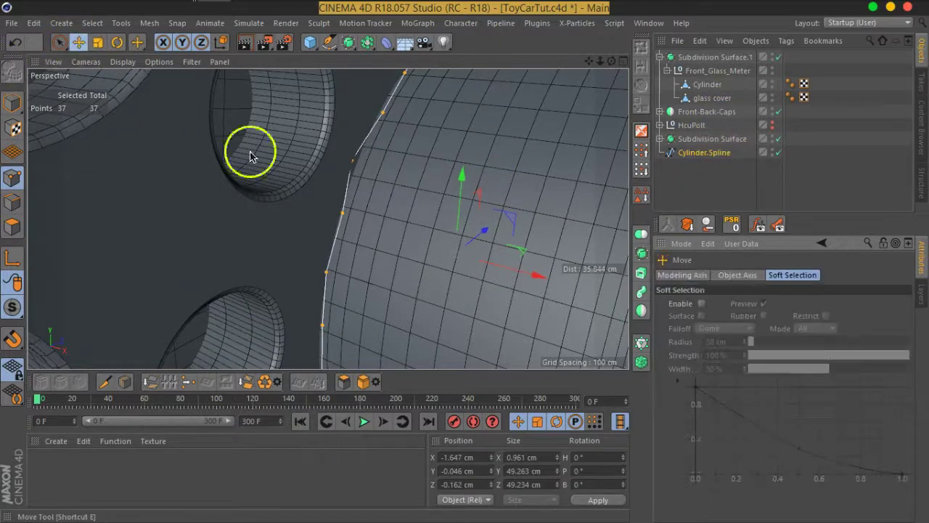
drag(519, 271, 525, 272)
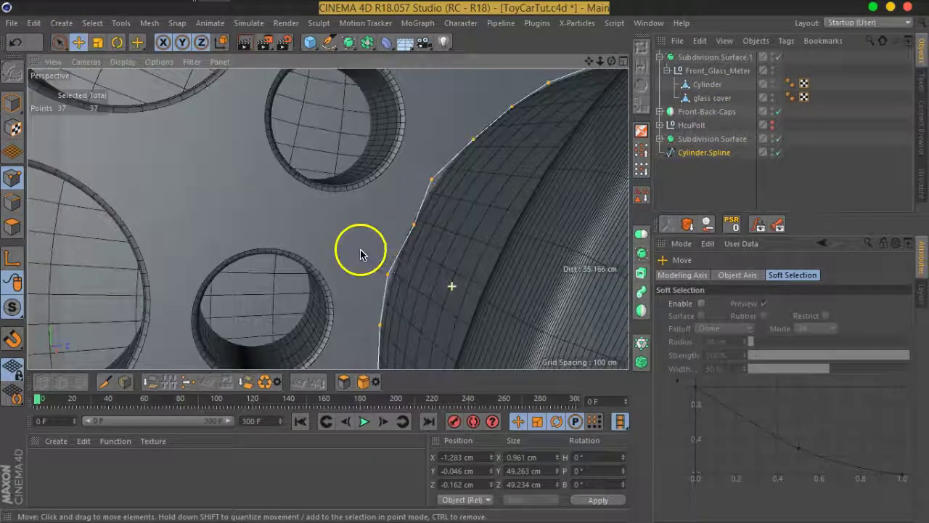
mouse_move(360, 254)
alt+mouse_down()
mouse_move(472, 242)
mouse_move(470, 271)
alt+mouse_up()
alt+drag(481, 199, 454, 250)
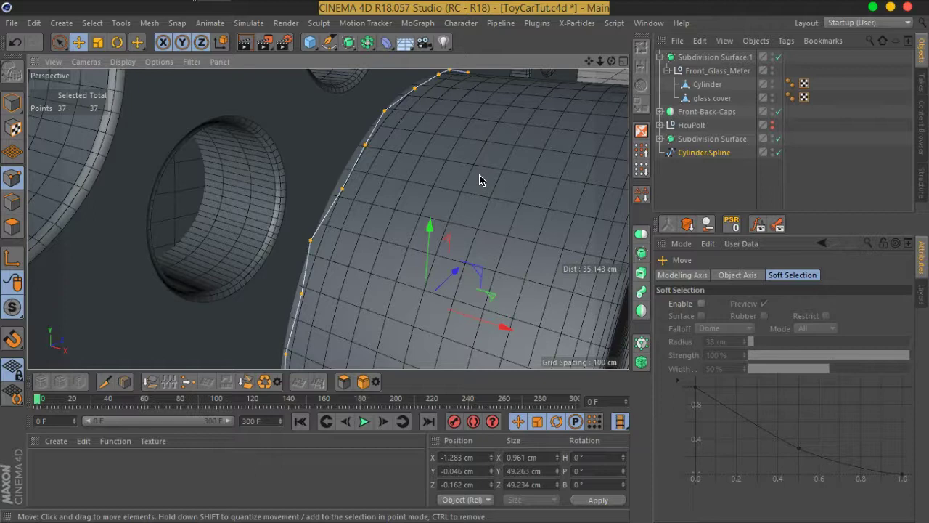
Add a Metaball tag to Cylinder.Spline, then delete it
right_click(703, 152)
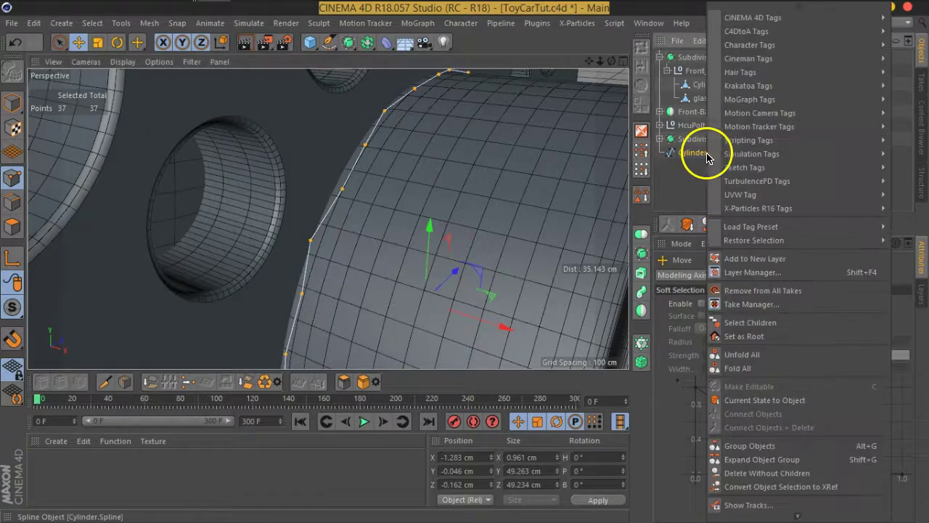
mouse_move(758, 17)
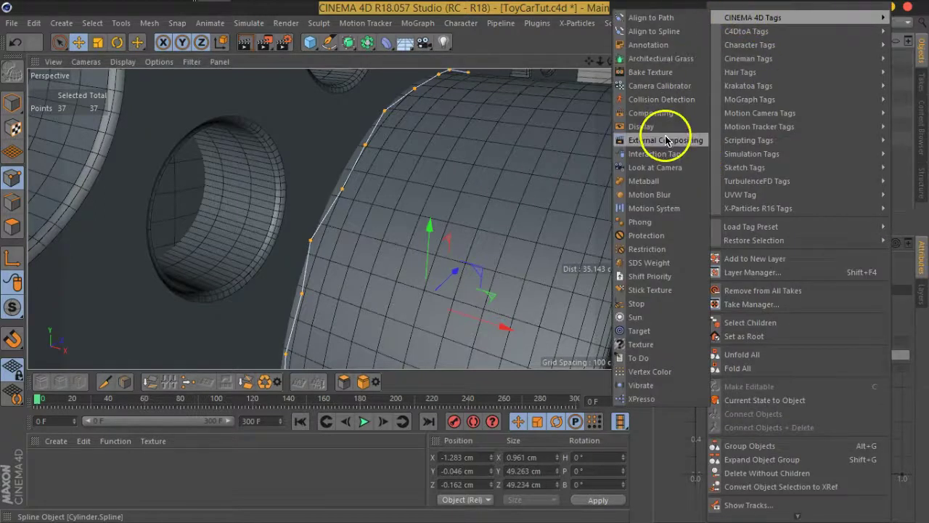
click(664, 176)
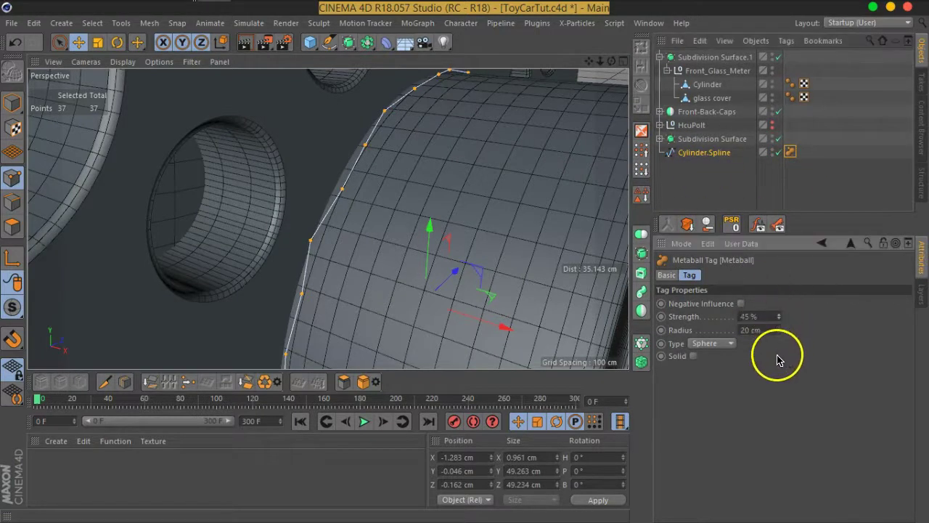
click(790, 151)
key(Delete)
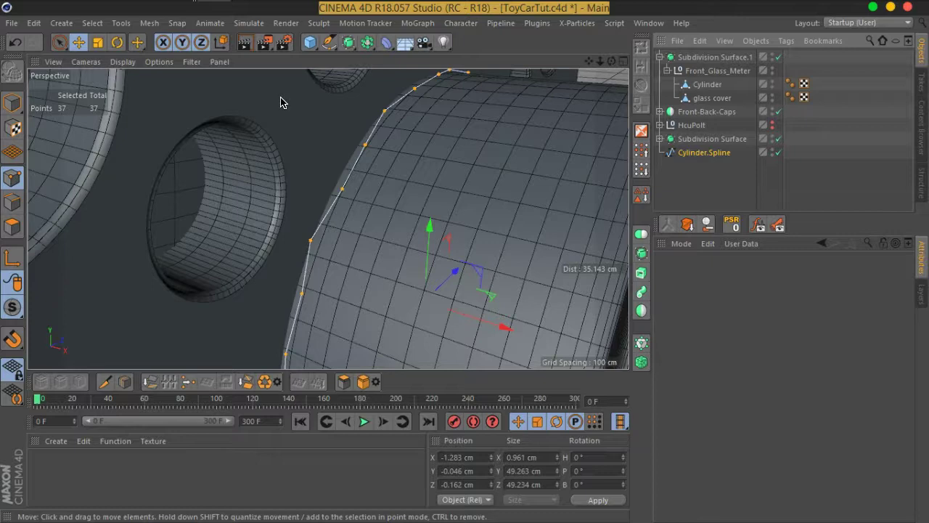
Undo an accidental point move and add a Rectangle spline
drag(364, 144, 370, 127)
key(ctrl+z)
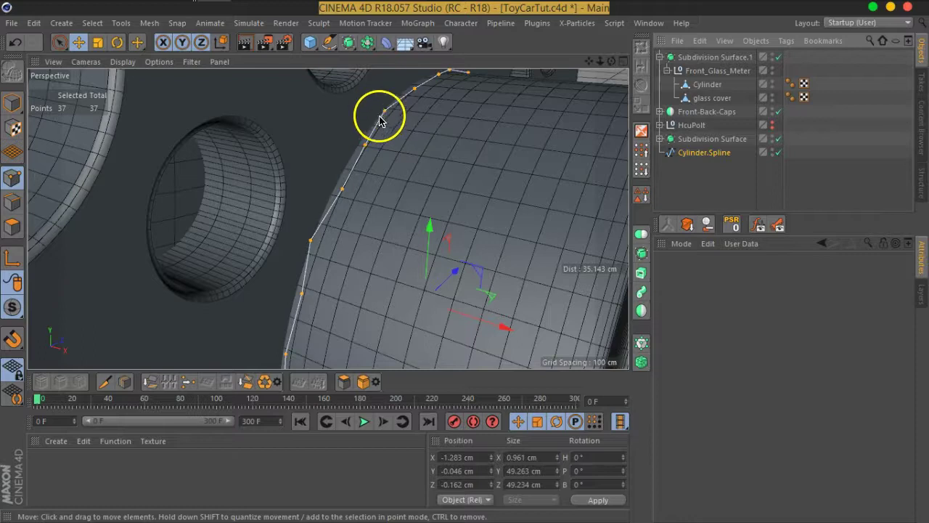
click(330, 42)
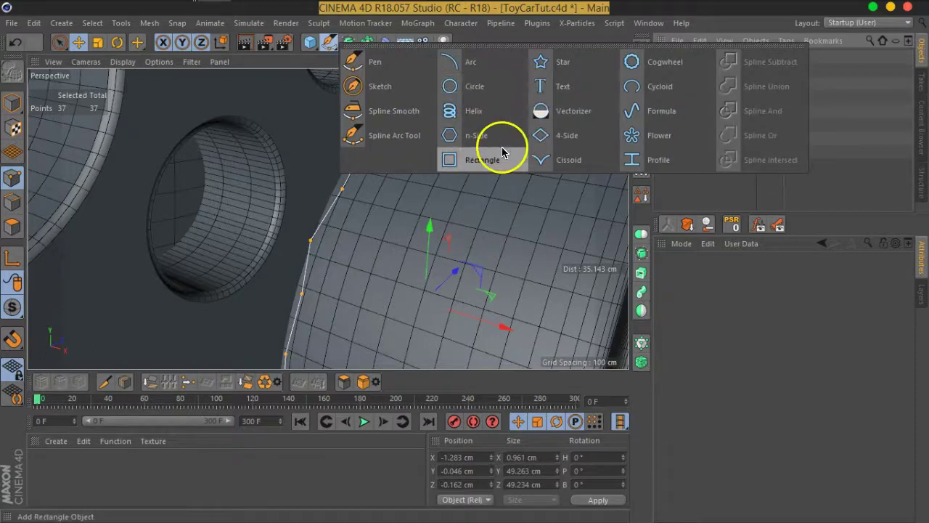
click(482, 159)
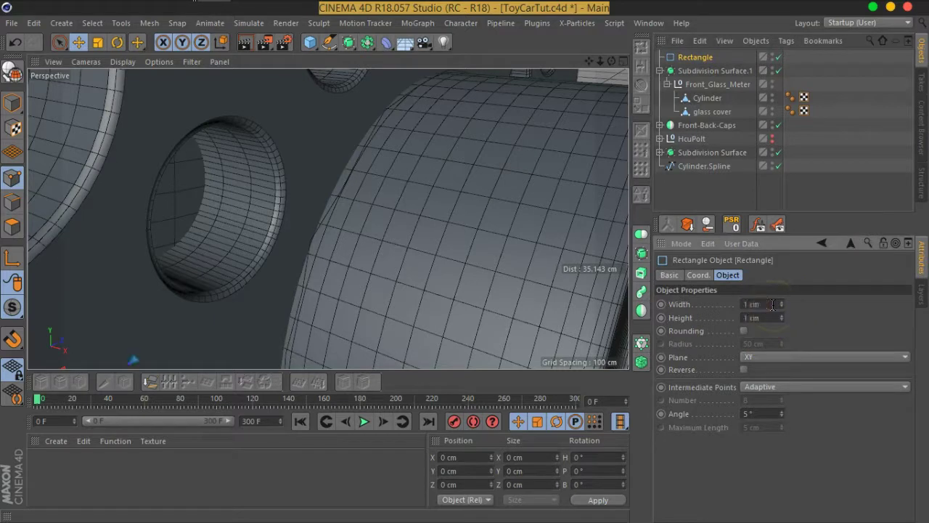
Add a Sweep with Cylinder.Spline as its path
click(349, 42)
click(399, 110)
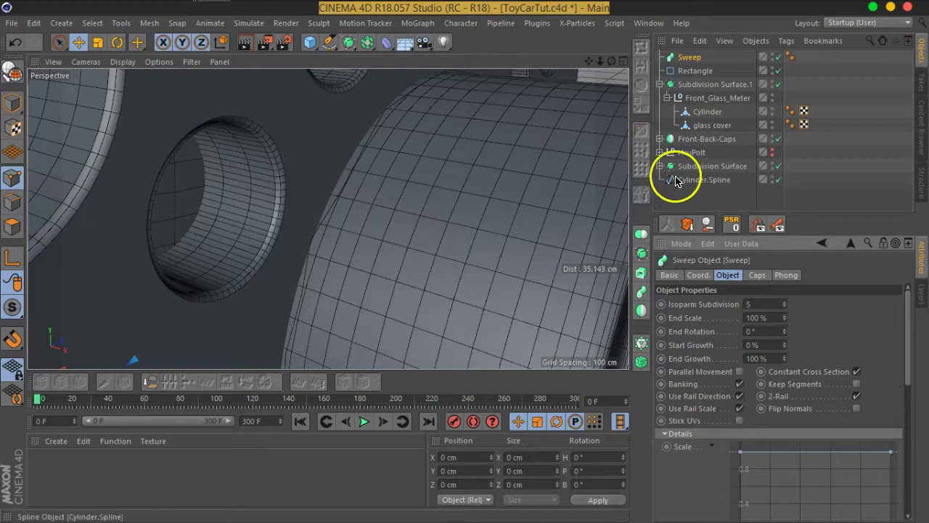
mouse_move(696, 186)
mouse_down()
mouse_move(686, 57)
mouse_move(701, 69)
mouse_up()
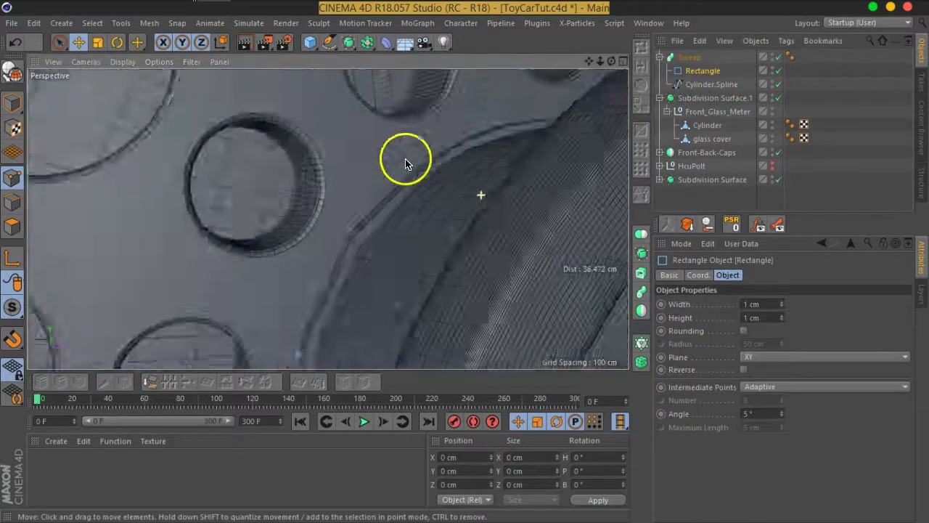
scroll(472, 207, up, 3)
scroll(377, 190, up, 3)
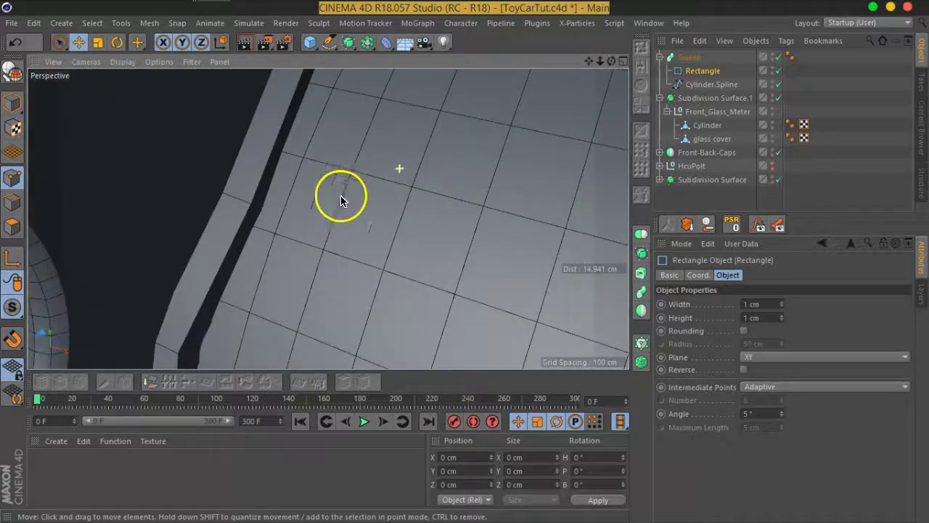
scroll(312, 167, up, 2)
mouse_move(286, 147)
alt+mouse_down()
mouse_move(297, 121)
mouse_move(315, 214)
mouse_move(363, 141)
mouse_move(352, 169)
alt+mouse_up()
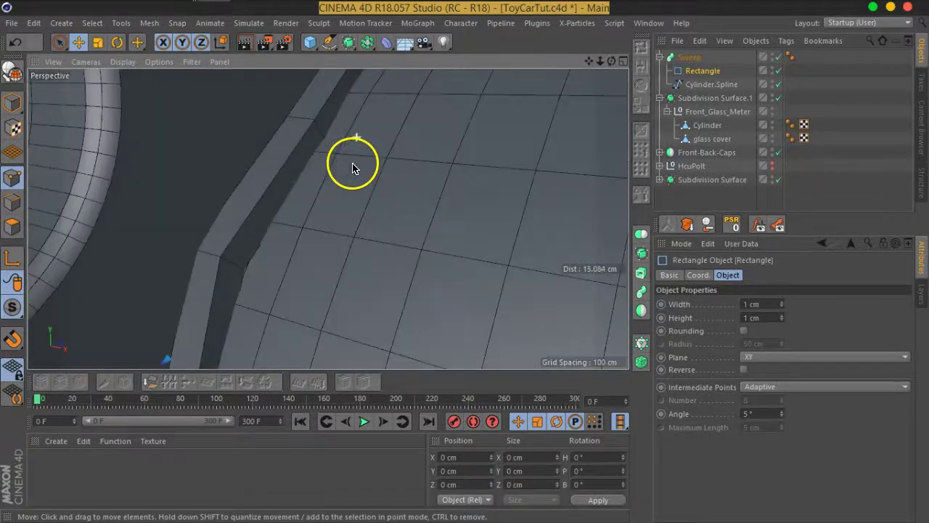
Enable Rounding on the rectangle profile with a 0.5 cm radius
click(744, 331)
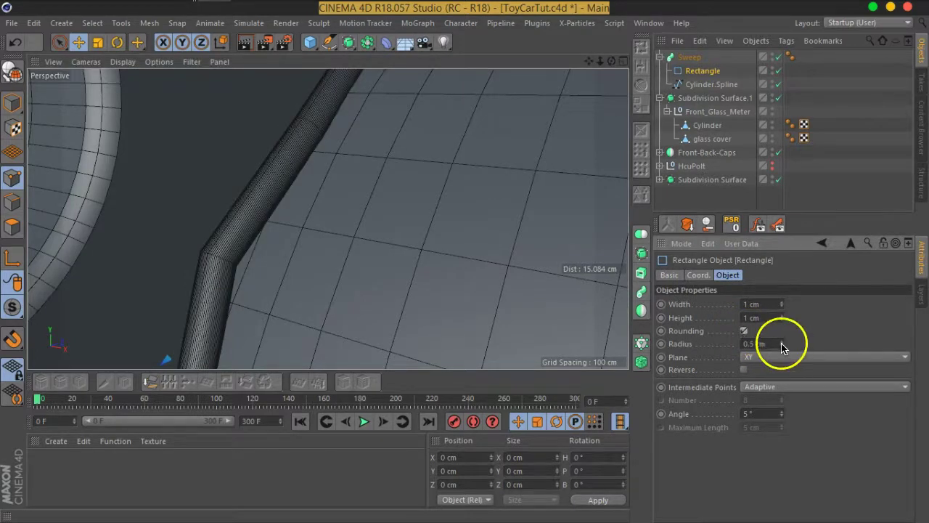
click(781, 345)
click(782, 342)
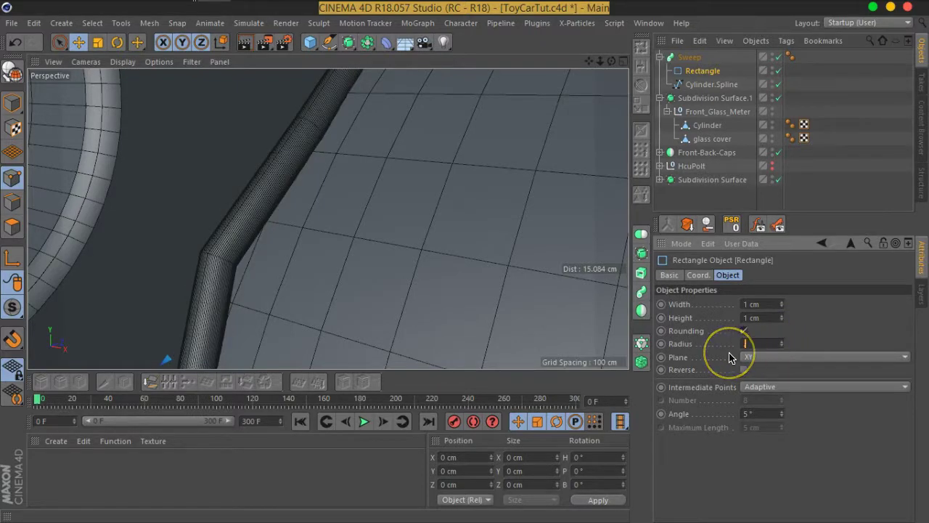
text(0.2)
alt+drag(269, 191, 325, 190)
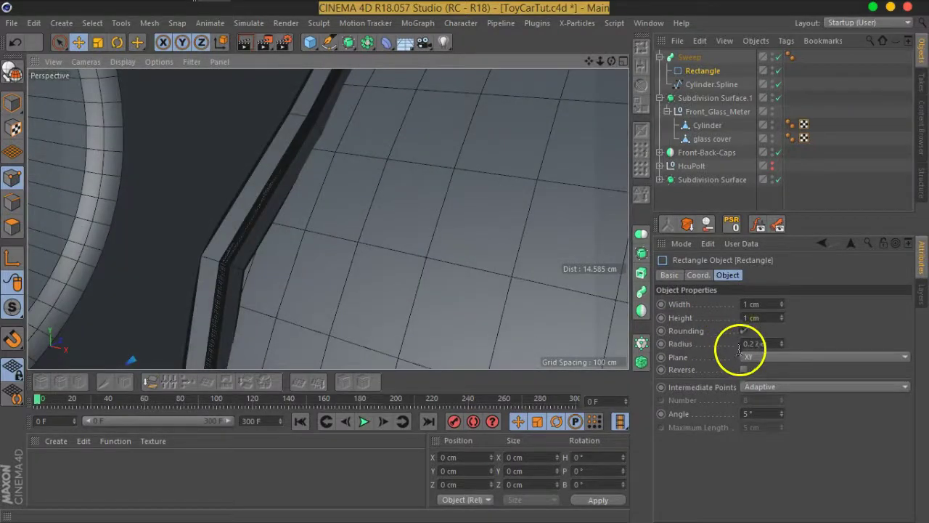
click(769, 343)
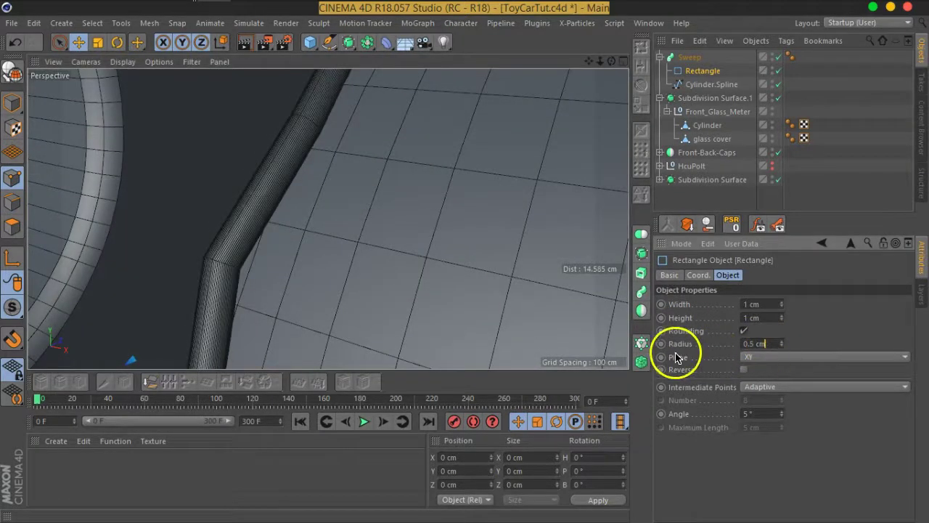
alt+drag(270, 248, 276, 234)
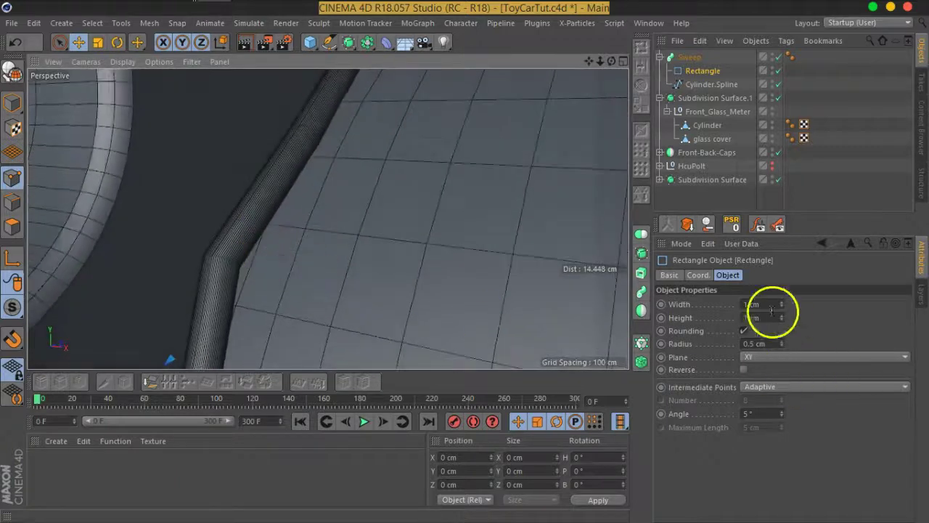
Set Cylinder.Spline's intermediate points to Subdivided with a 4° angle
click(710, 86)
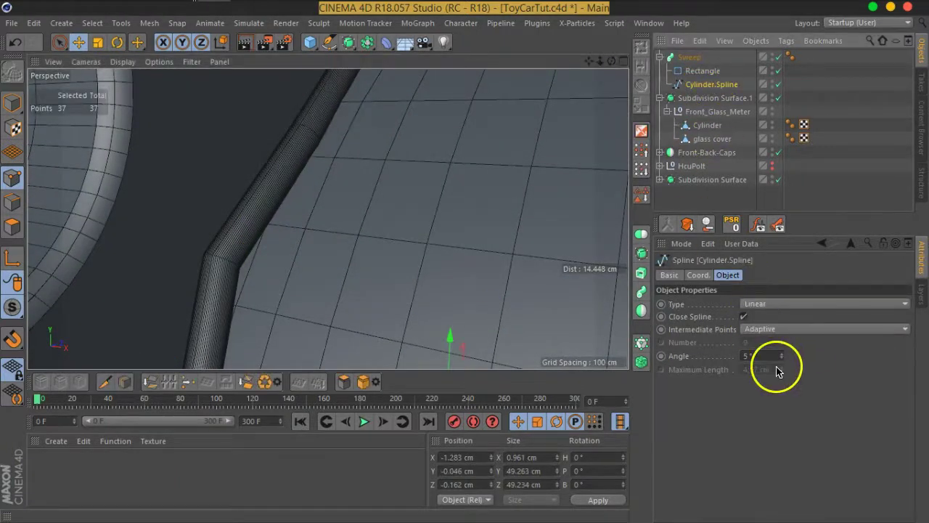
click(771, 329)
click(774, 396)
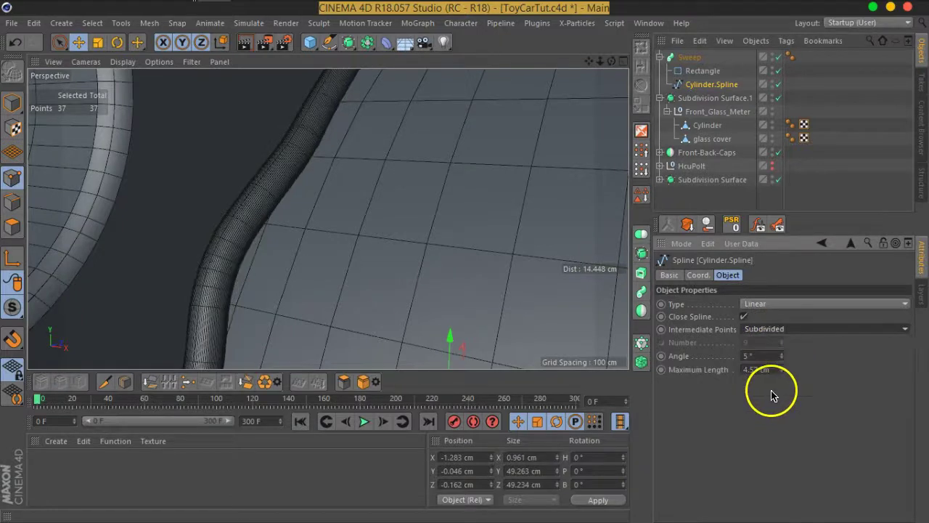
double_click(768, 355)
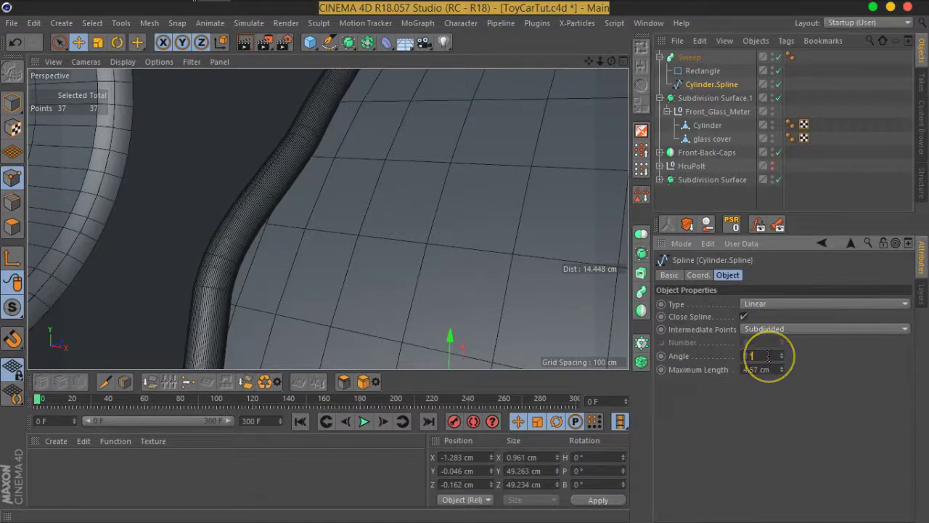
text(2)
key(Return)
text(0)
key(Return)
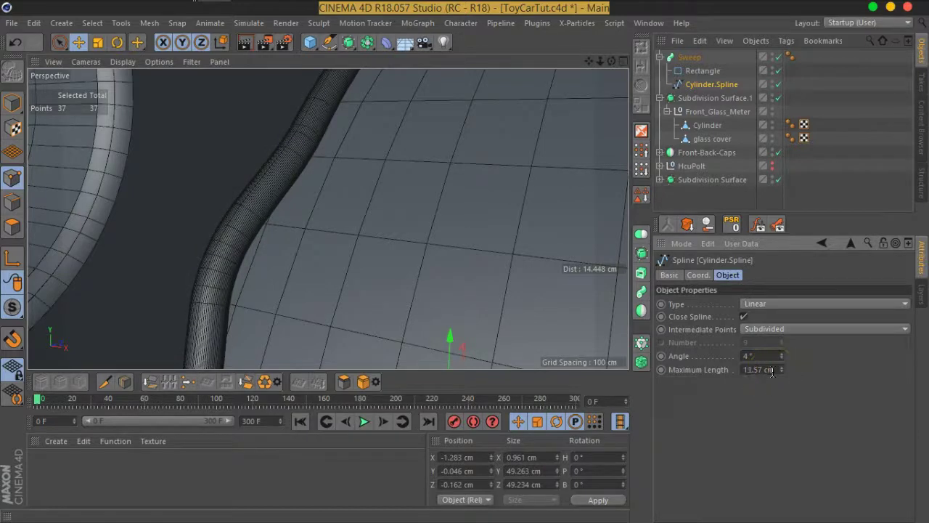
Give the Rectangle profile Subdivided intermediate points, 21° angle and 21 cm max length
click(698, 70)
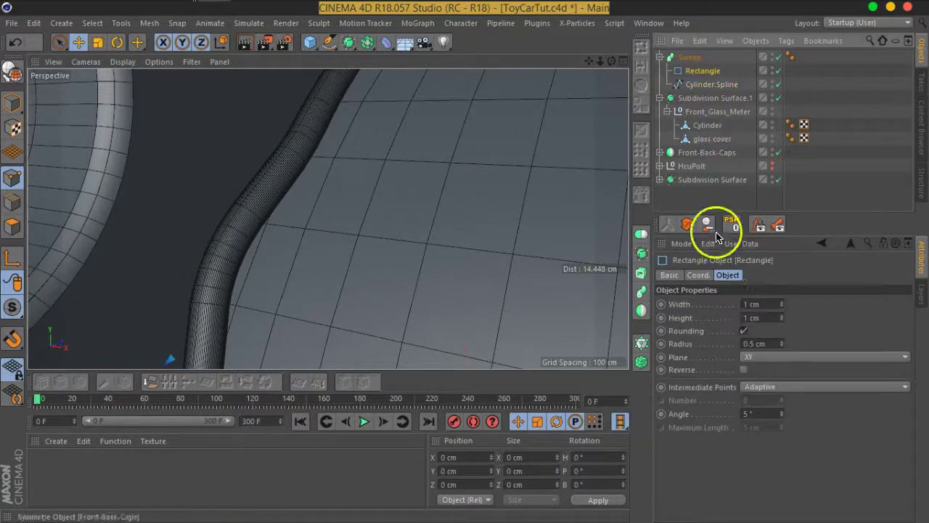
click(777, 392)
click(767, 446)
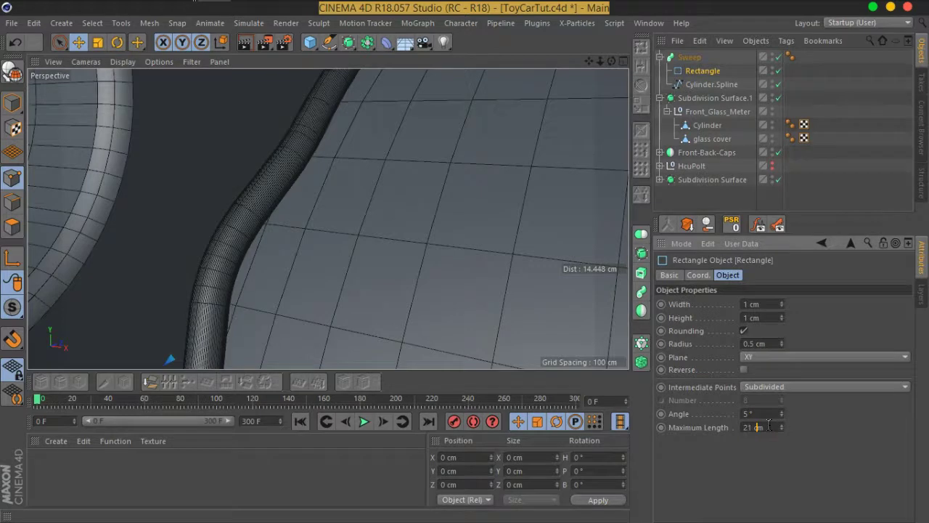
drag(769, 413, 769, 412)
text(21)
mouse_move(213, 245)
alt+mouse_down()
mouse_move(407, 290)
mouse_move(365, 222)
mouse_move(256, 224)
alt+mouse_up()
Make the Rectangle profile 0.2 cm wide with a 0 cm radius
scroll(256, 218, up, 3)
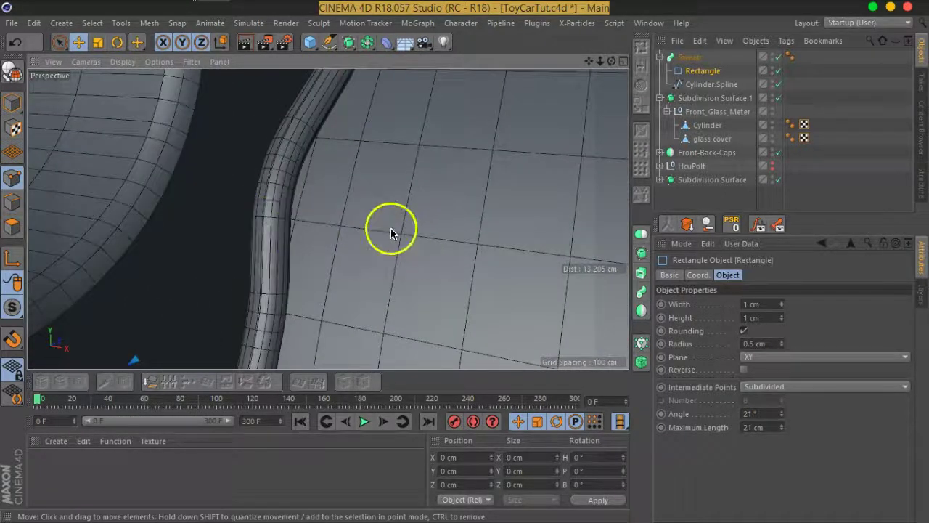
alt+drag(390, 232, 390, 211)
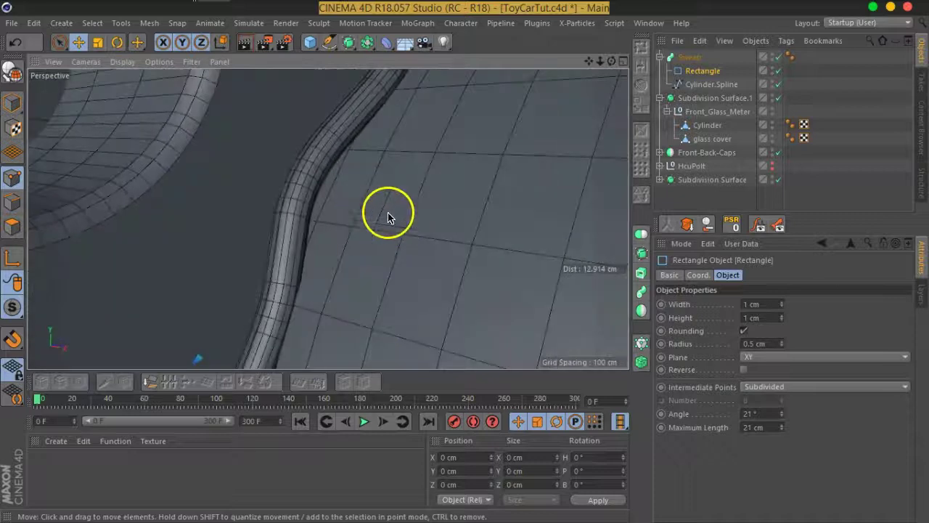
click(783, 321)
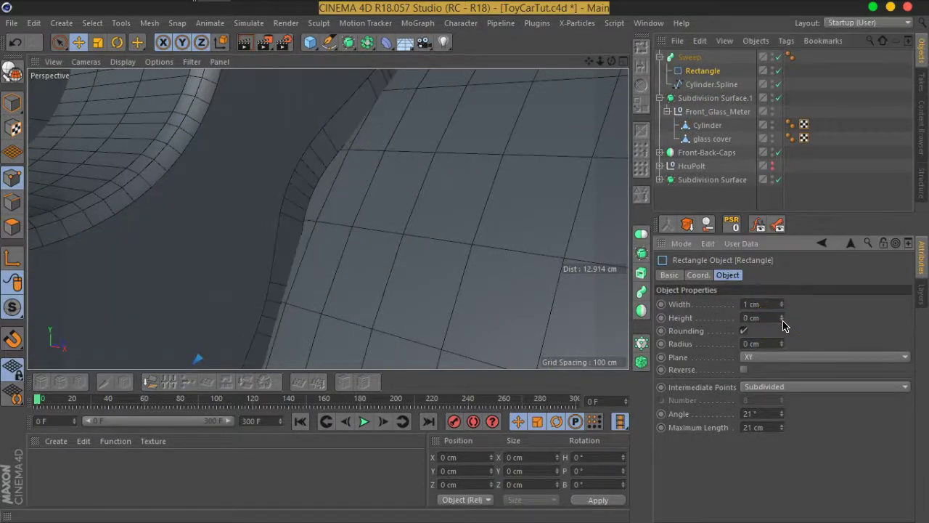
click(783, 314)
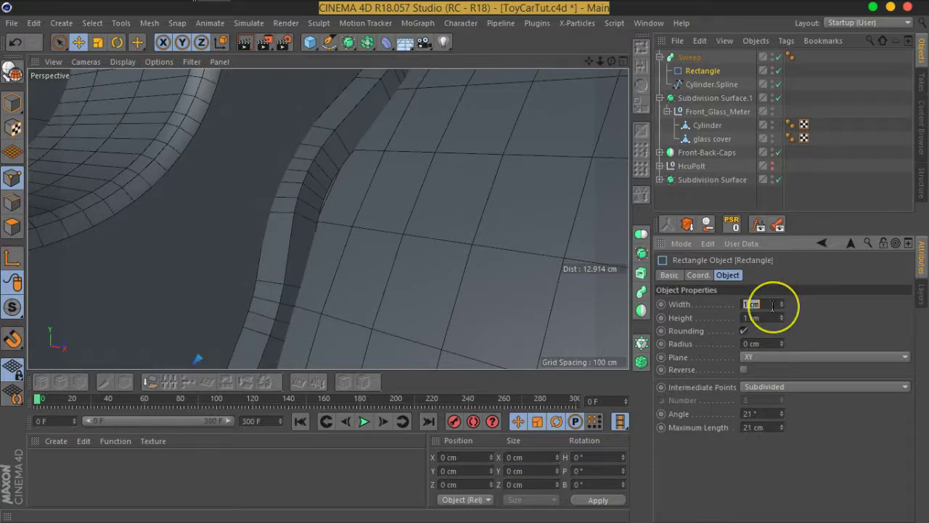
text(.2)
text(0.2)
key(Return)
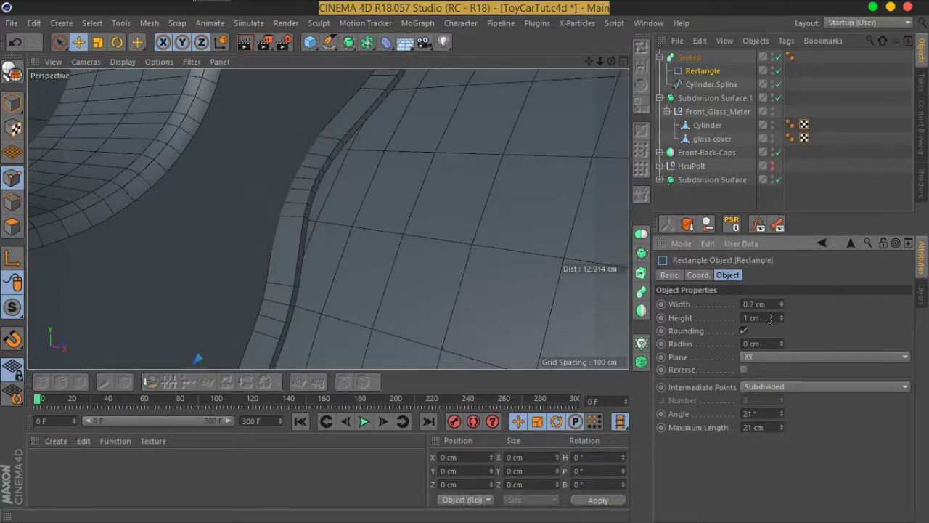
Turn on rounding for the Rectangle profile with a 0.1 cm radius
click(689, 56)
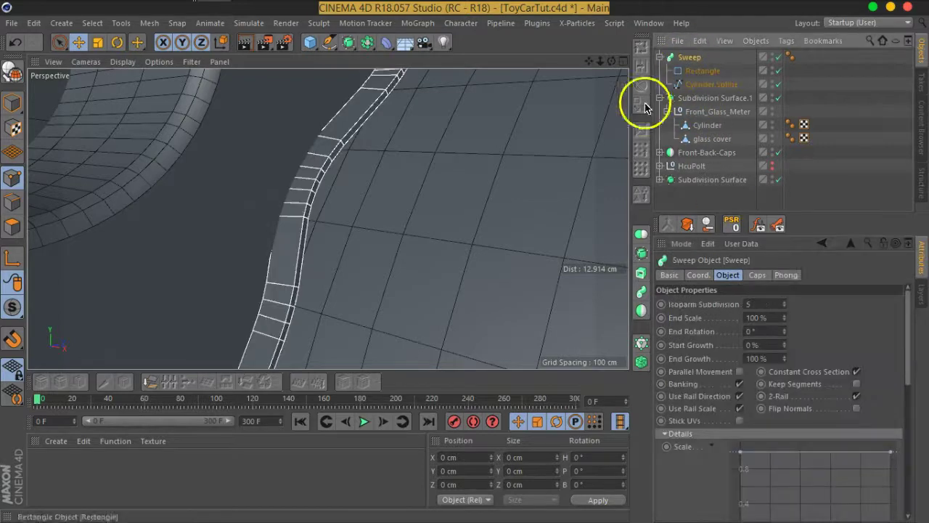
mouse_move(411, 185)
alt+mouse_down()
mouse_move(321, 186)
mouse_move(394, 191)
alt+mouse_up()
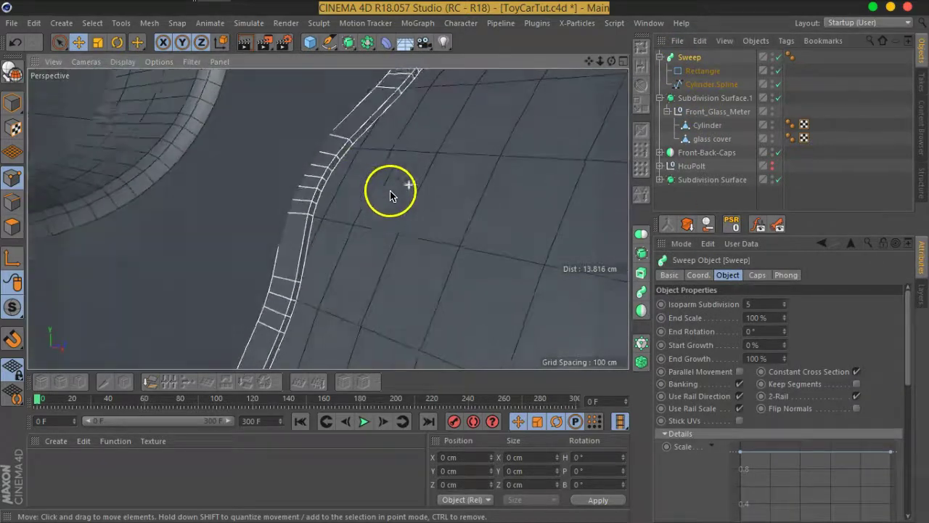
click(689, 72)
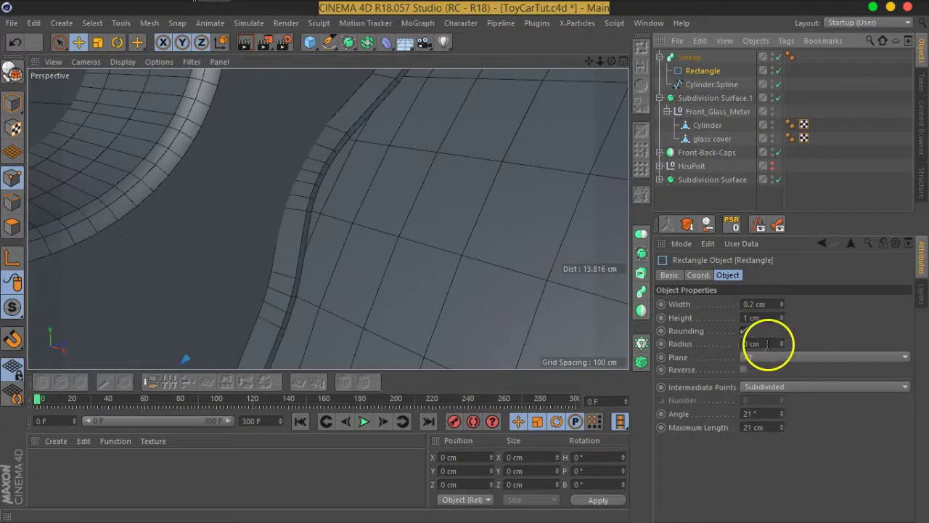
double_click(767, 343)
key(Return)
Select Cylinder.Spline so all 37 of its points are selected
alt+drag(373, 218, 335, 168)
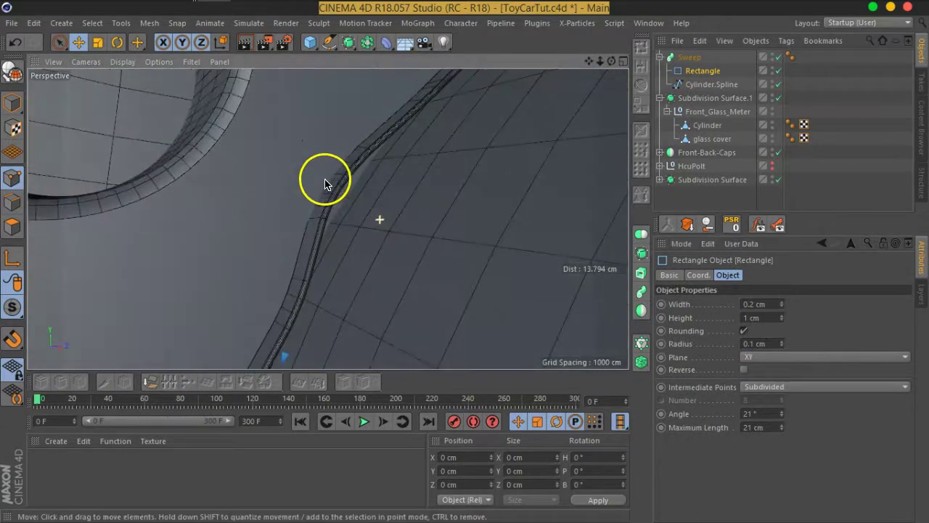
scroll(349, 171, down, 2)
scroll(356, 170, down, 1)
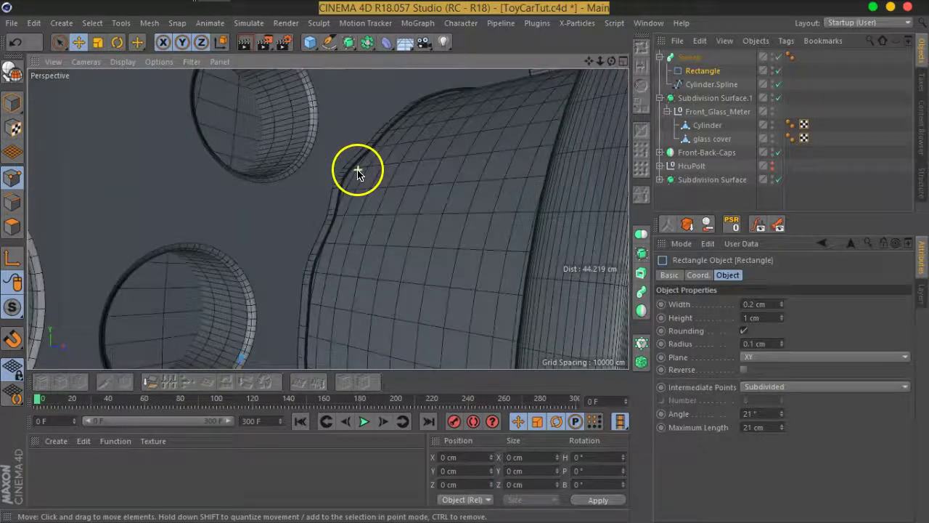
scroll(370, 204, down, 1)
scroll(379, 181, down, 1)
scroll(388, 192, up, 2)
scroll(370, 174, up, 2)
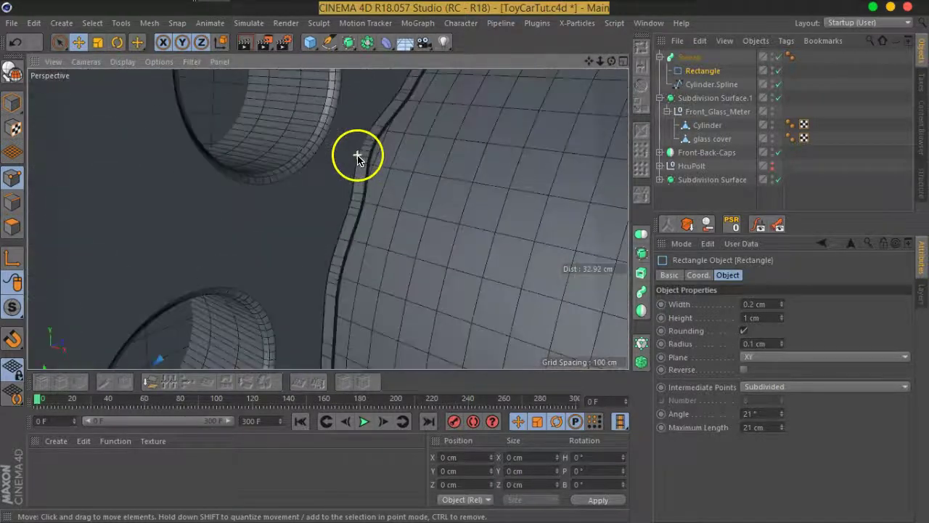
scroll(358, 156, up, 1)
click(713, 83)
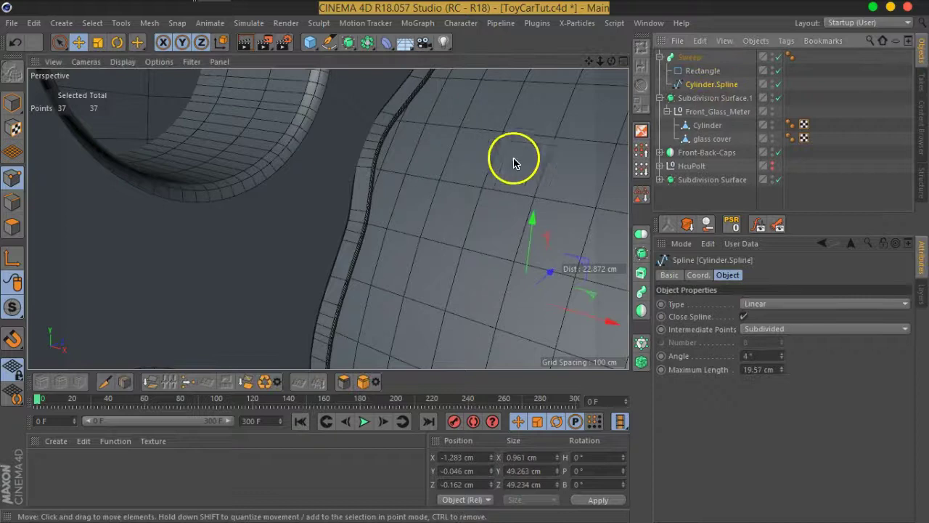
Scale the Cylinder.Spline points to about 98%, from 49.26 cm to 48.97 cm
click(97, 44)
mouse_move(501, 141)
mouse_down()
mouse_move(489, 145)
mouse_move(499, 150)
mouse_move(494, 191)
mouse_move(363, 166)
mouse_move(503, 170)
mouse_move(528, 190)
mouse_move(518, 203)
mouse_move(413, 208)
mouse_move(331, 197)
mouse_move(316, 221)
mouse_move(380, 239)
mouse_move(353, 183)
mouse_up()
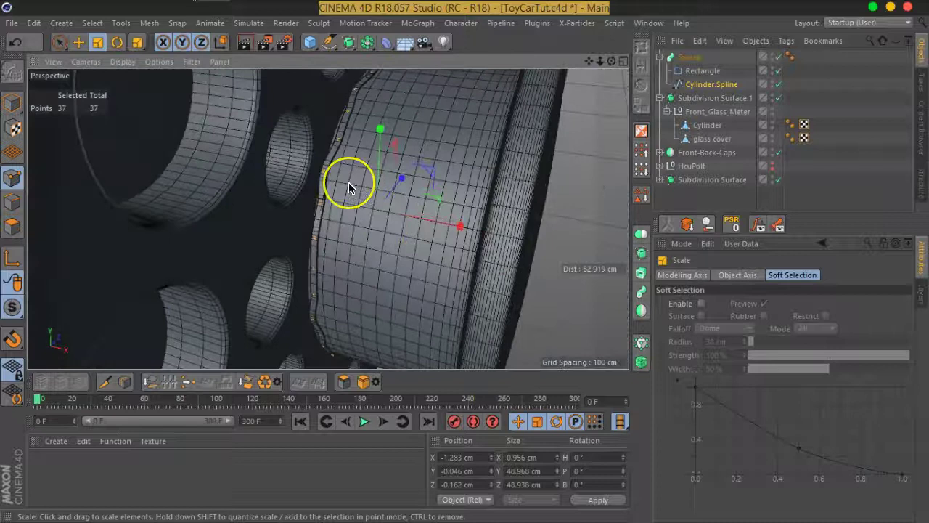
scroll(348, 182, up, 3)
scroll(348, 185, up, 2)
scroll(348, 186, up, 1)
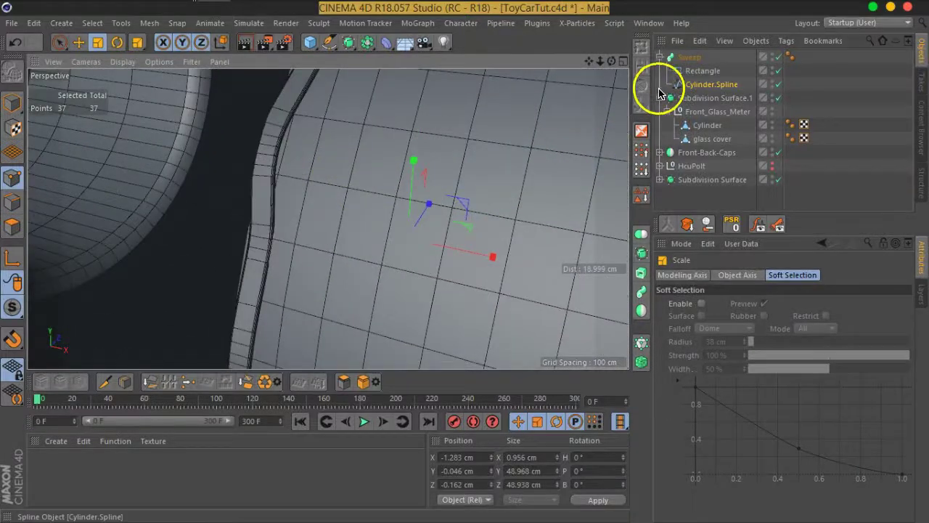
Move the Sweep into the Front_Glass_Meter group and deselect it
click(659, 57)
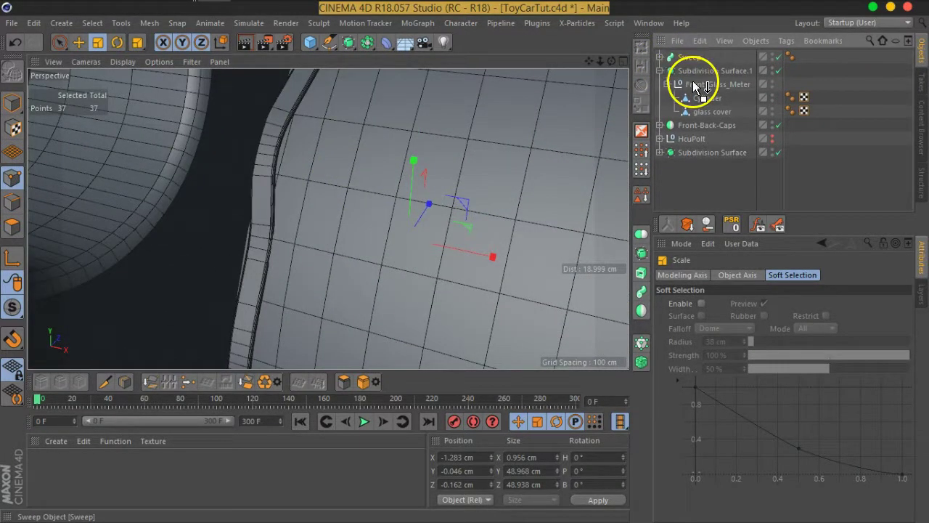
drag(696, 86, 695, 86)
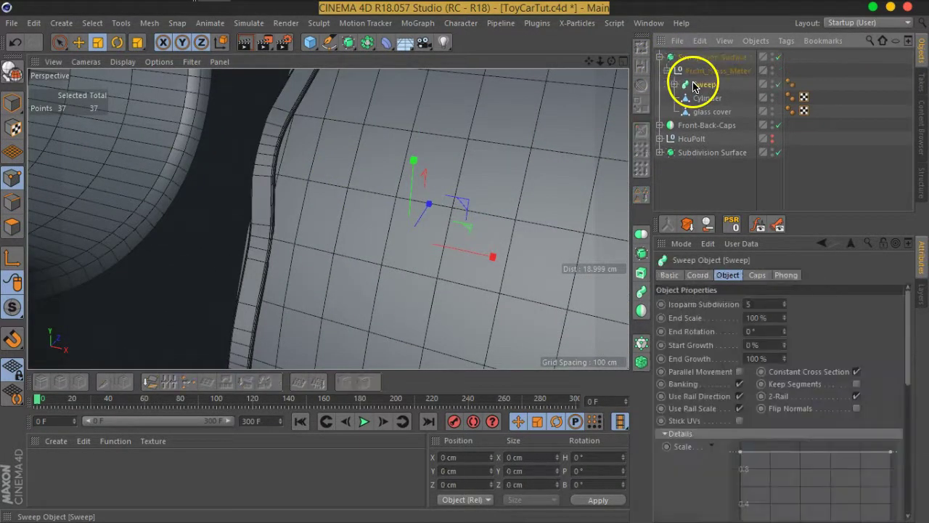
click(709, 193)
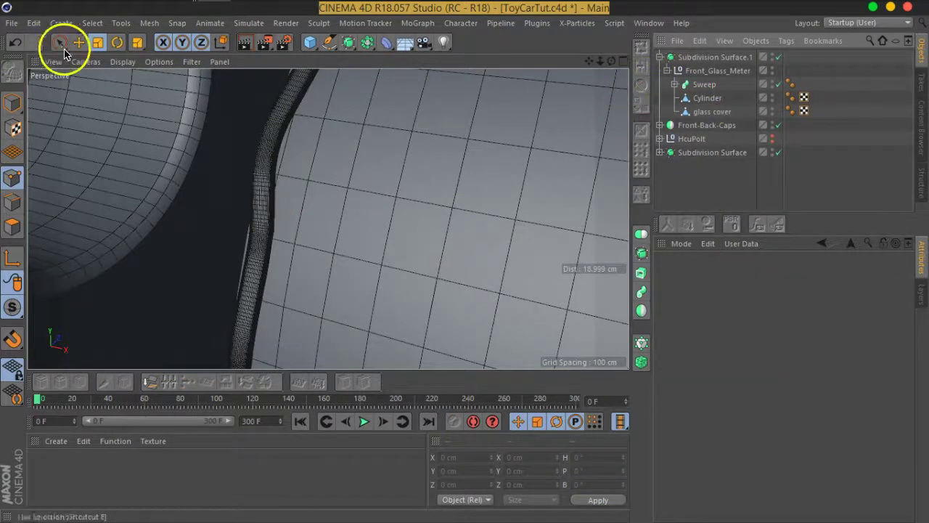
Switch the viewport display to Isoparms and orbit in around the car body
click(156, 63)
mouse_move(122, 62)
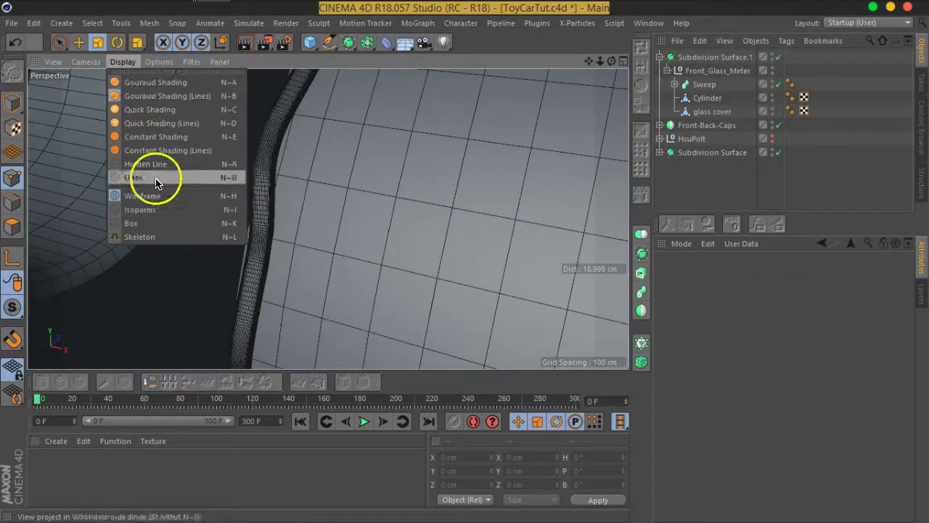
click(153, 210)
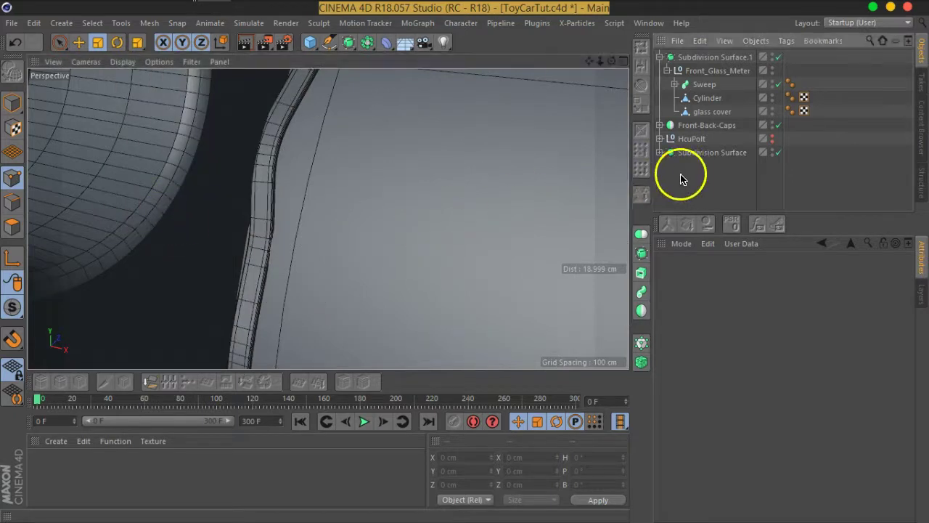
mouse_move(292, 213)
alt+mouse_down()
mouse_move(255, 166)
mouse_move(331, 140)
mouse_move(321, 134)
alt+mouse_up()
scroll(321, 162, up, 3)
scroll(280, 182, up, 2)
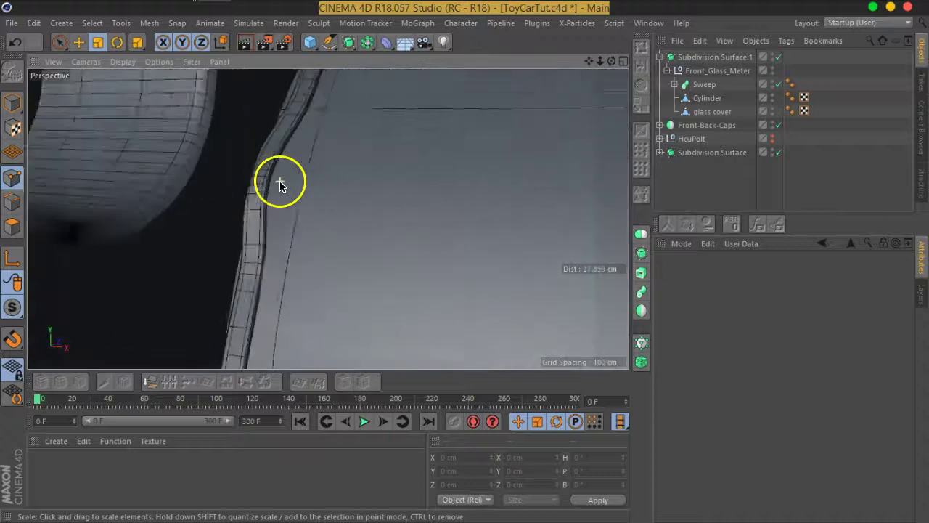
scroll(278, 182, up, 2)
Orbit toward the rim and expand Sweep to show Rectangle and Cylinder.Spline
mouse_move(276, 183)
alt+mouse_down()
mouse_move(176, 157)
mouse_move(274, 152)
mouse_move(189, 150)
mouse_move(176, 183)
mouse_move(255, 166)
mouse_move(283, 186)
mouse_move(481, 191)
mouse_move(244, 201)
mouse_move(307, 186)
mouse_move(341, 166)
mouse_move(440, 270)
mouse_move(333, 178)
mouse_move(387, 150)
mouse_move(380, 170)
mouse_move(340, 179)
mouse_move(341, 190)
mouse_move(355, 191)
mouse_move(346, 201)
mouse_move(304, 201)
mouse_move(388, 209)
alt+mouse_up()
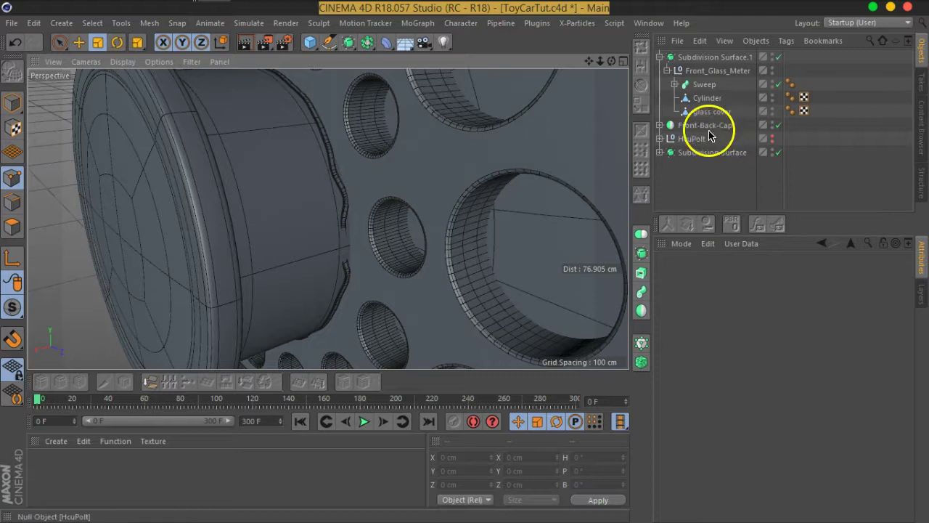
click(675, 84)
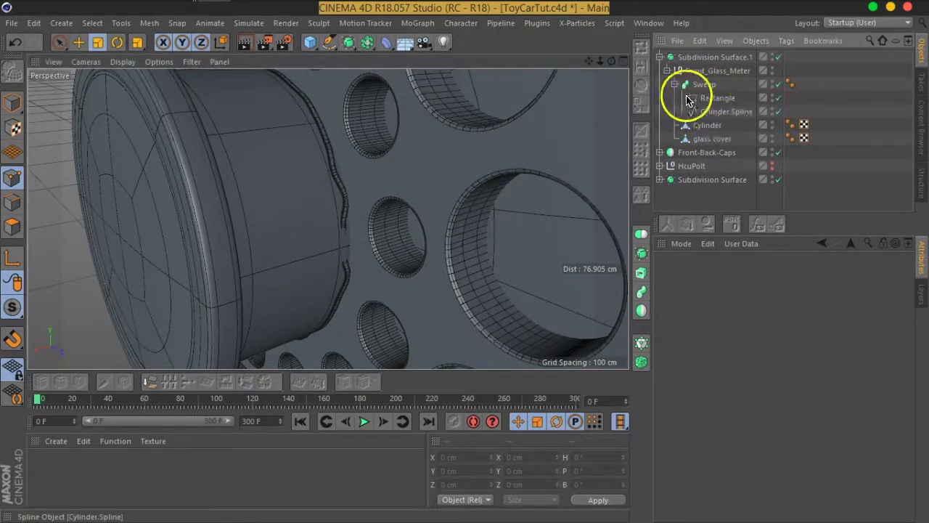
Scale Cylinder.Spline up to about 101% in Model mode, then select the Rectangle profile
click(720, 116)
alt+drag(296, 138, 282, 180)
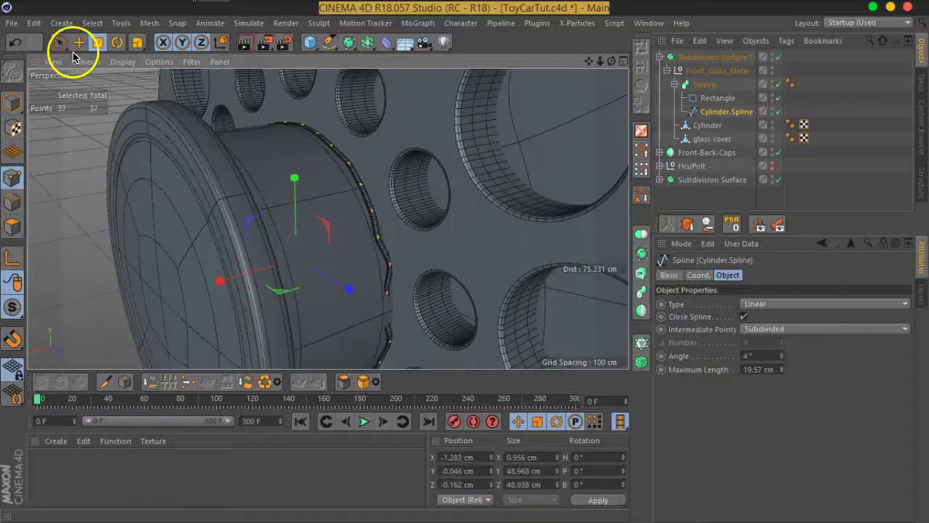
click(12, 103)
drag(125, 90, 131, 89)
click(711, 98)
mouse_move(186, 166)
alt+mouse_down()
mouse_move(395, 191)
mouse_move(243, 183)
mouse_move(128, 204)
mouse_move(184, 204)
mouse_move(247, 219)
alt+mouse_up()
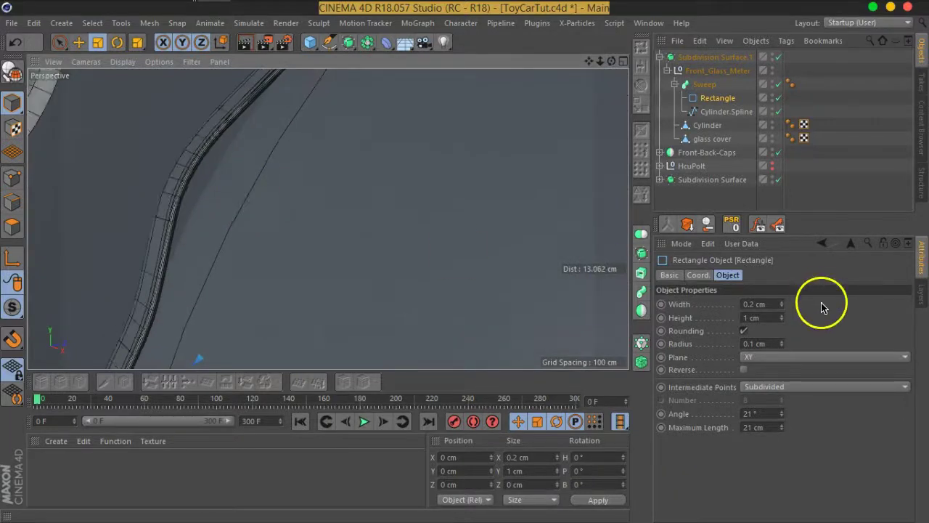
Adjust the Rectangle profile's dimensions, settling on a 1.2 cm width
click(777, 305)
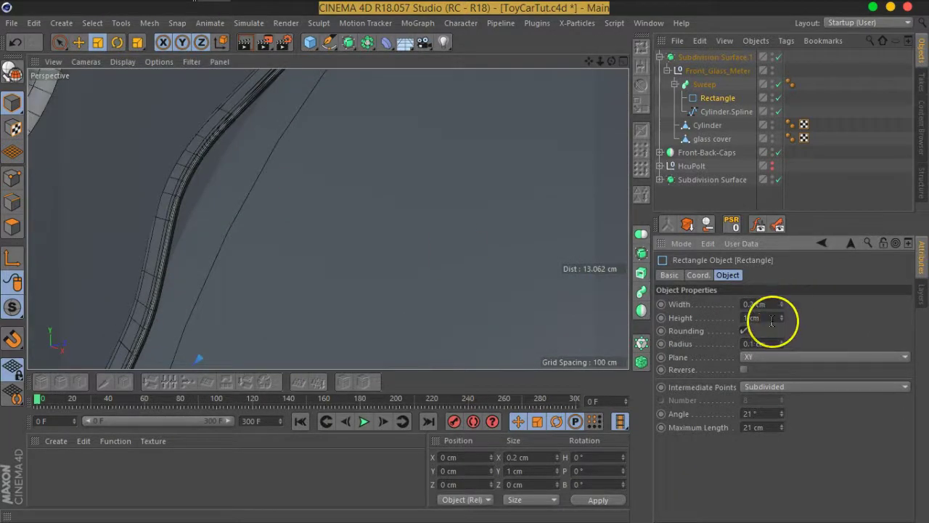
text(2)
key(Return)
text(1)
key(Return)
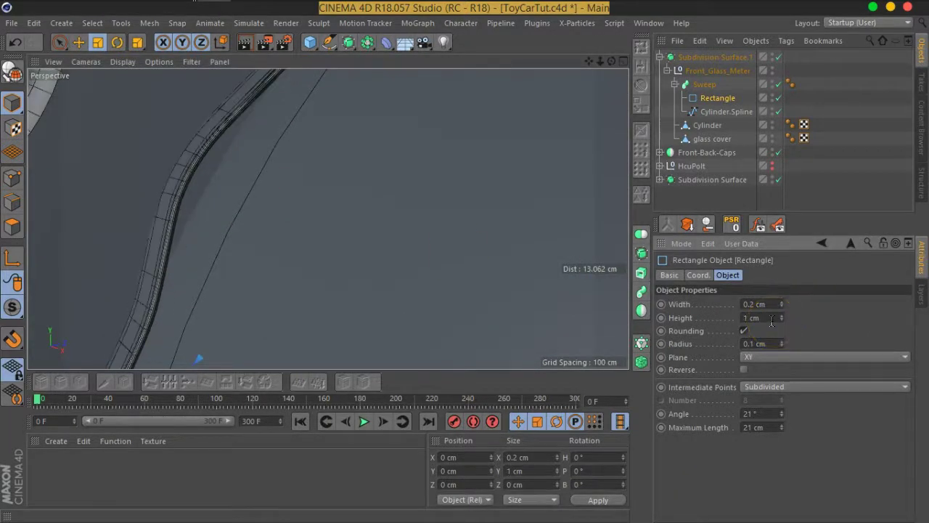
text(1.2)
key(Return)
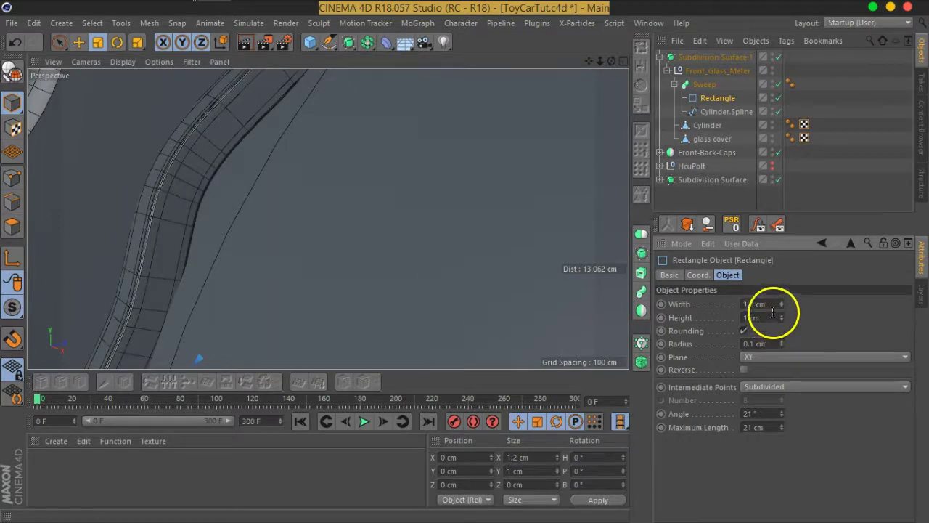
Round the Rectangle profile's corners with a 0.6 cm radius
scroll(772, 319, up, 3)
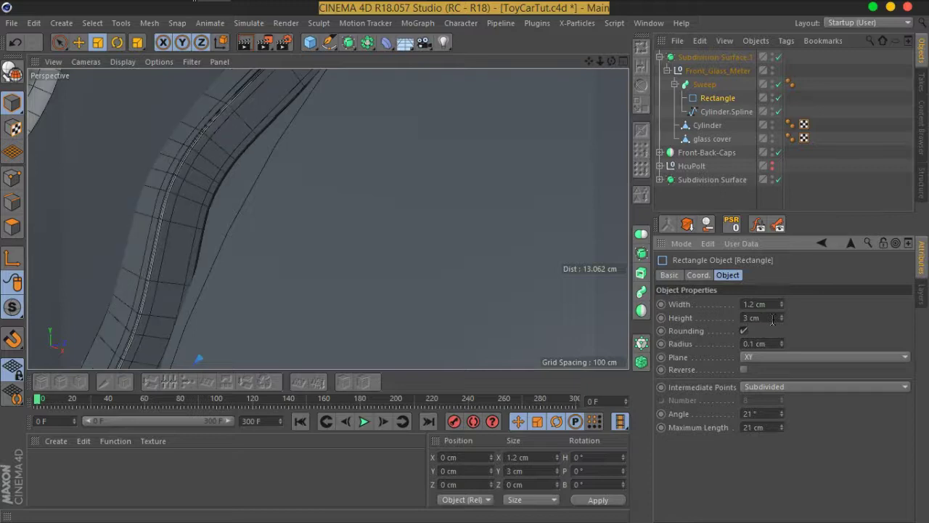
scroll(772, 319, up, 3)
text(8)
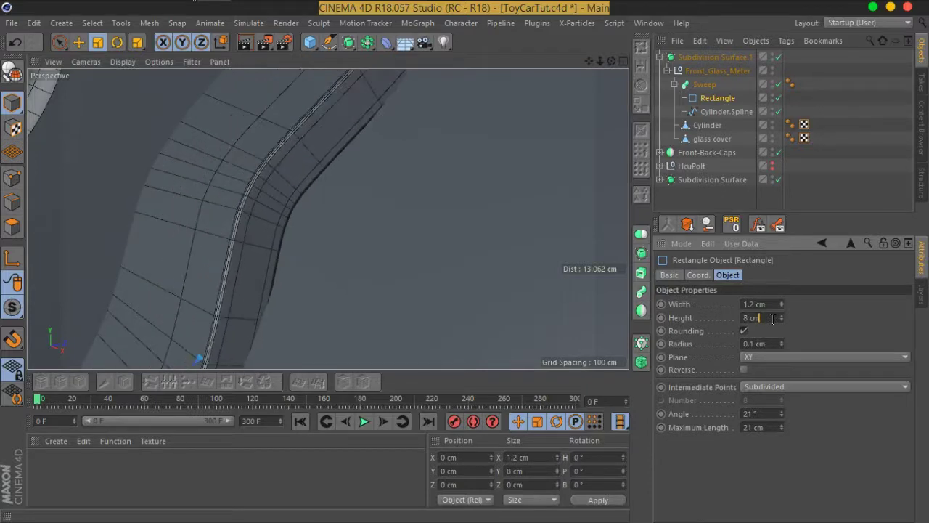
scroll(301, 191, down, 5)
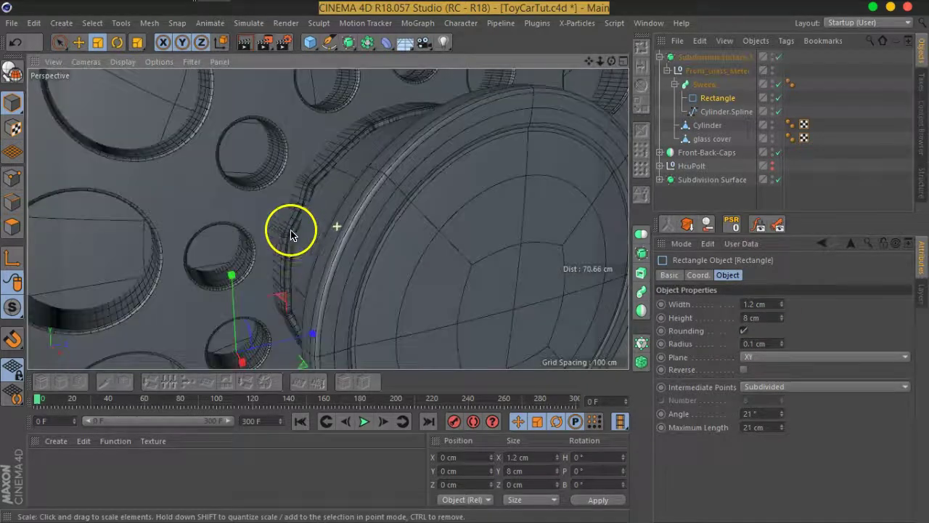
scroll(394, 236, up, 3)
scroll(307, 162, up, 5)
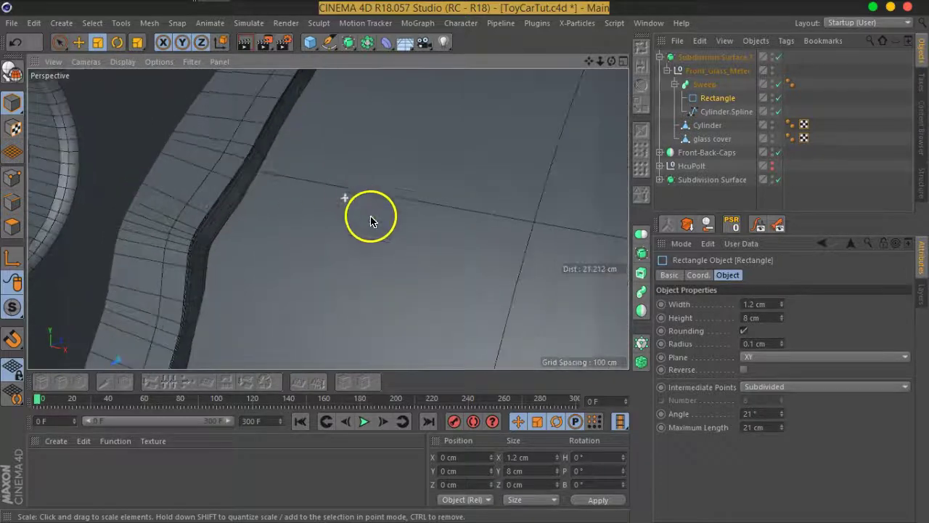
mouse_move(209, 193)
alt+mouse_down()
mouse_move(352, 239)
mouse_move(394, 201)
mouse_move(353, 172)
alt+mouse_up()
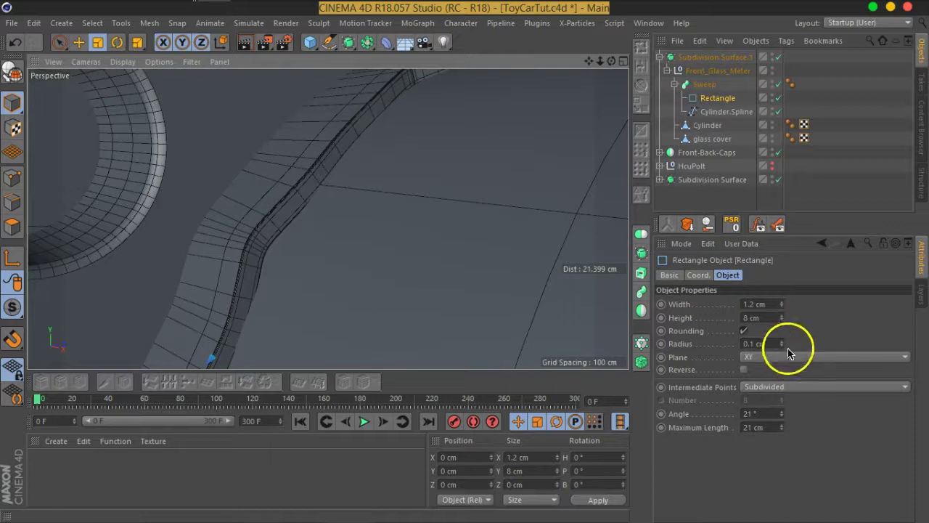
text(0.6)
key(Return)
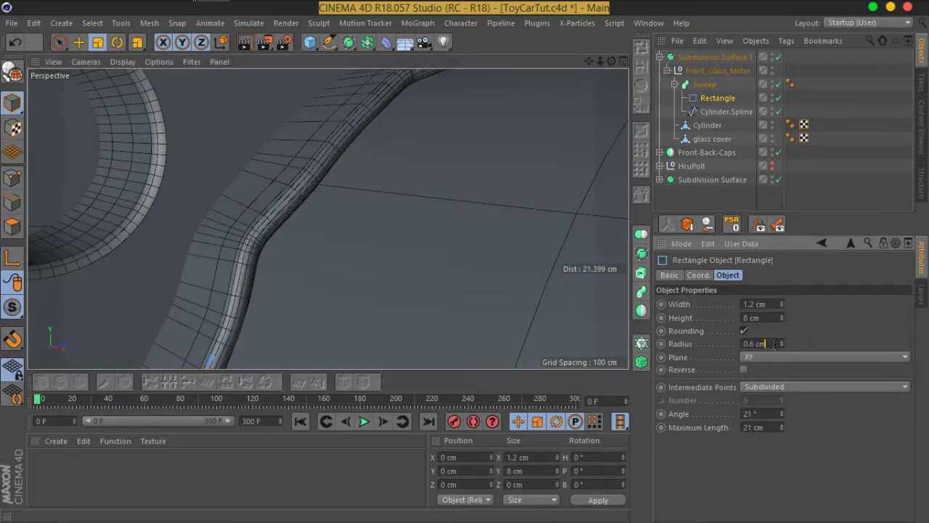
mouse_move(249, 222)
alt+mouse_down()
mouse_move(317, 213)
mouse_move(276, 156)
mouse_move(311, 143)
mouse_move(342, 159)
mouse_move(333, 197)
alt+mouse_up()
Raise the Sweep's isoparm subdivision to 6, deselect it, and zoom out
click(704, 87)
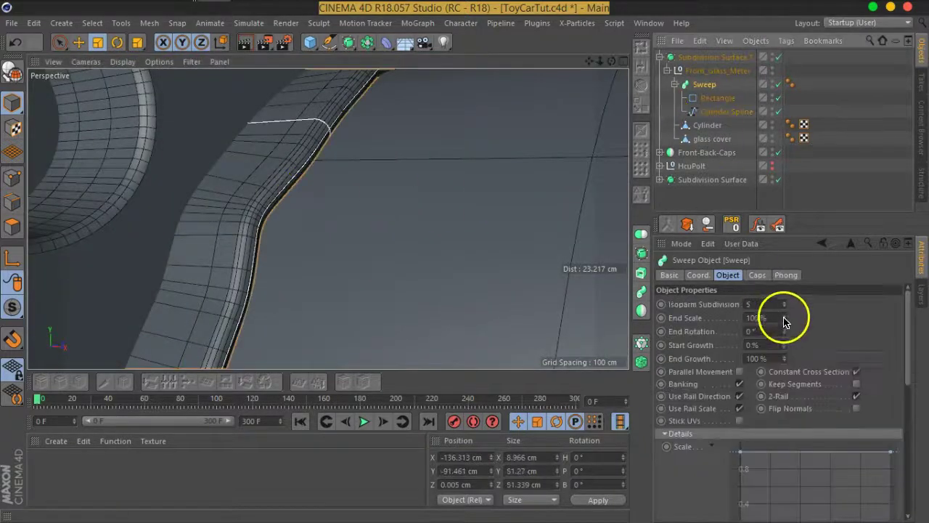
click(783, 302)
click(790, 166)
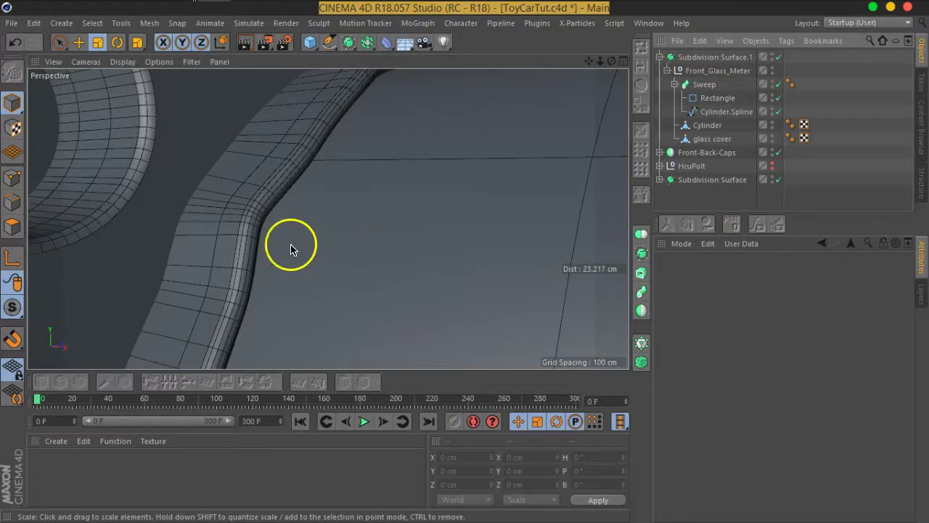
scroll(286, 249, down, 3)
scroll(284, 244, down, 3)
scroll(292, 251, down, 3)
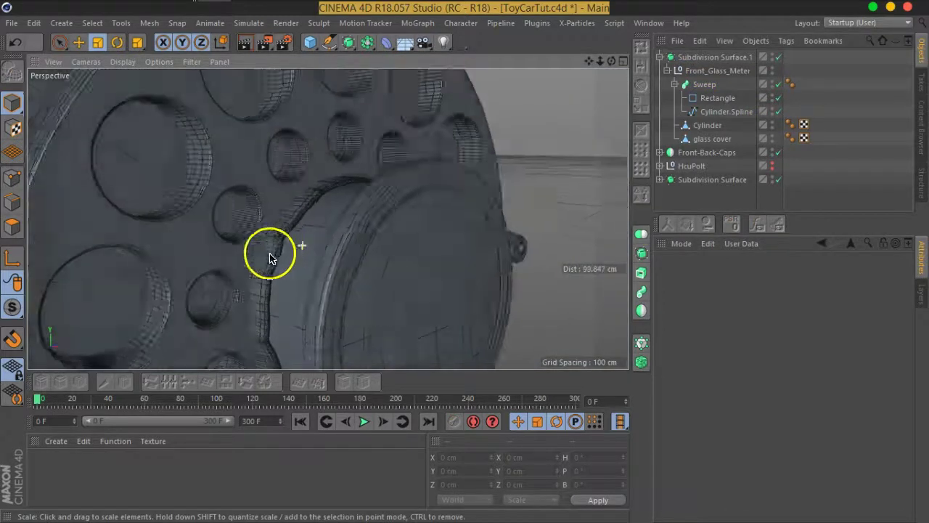
scroll(271, 253, down, 3)
mouse_move(346, 313)
alt+mouse_down()
mouse_move(307, 331)
mouse_move(186, 315)
mouse_move(276, 331)
mouse_move(561, 139)
alt+mouse_up()
Move the Cylinder.Spline along X to about 124.39 cm
click(703, 84)
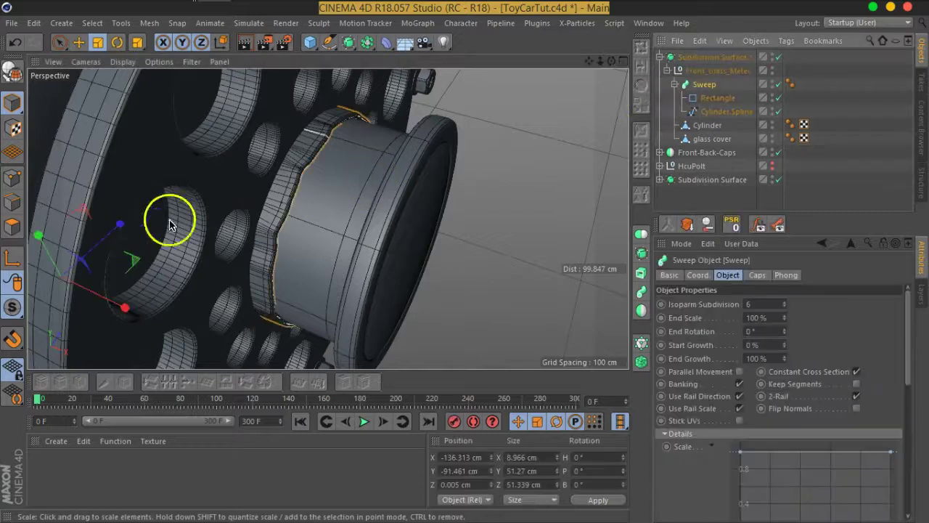
click(717, 98)
click(722, 112)
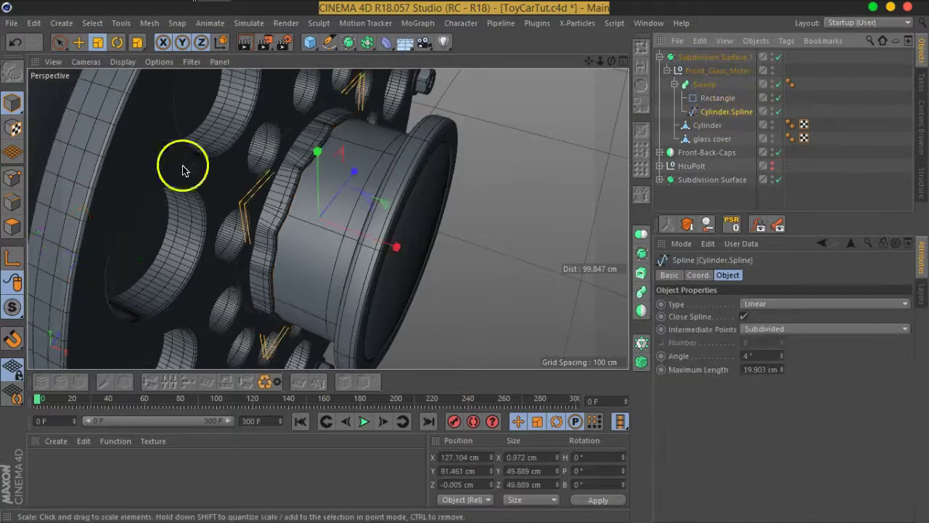
click(78, 42)
mouse_move(304, 274)
alt+mouse_down()
mouse_move(334, 235)
mouse_move(334, 207)
mouse_move(490, 272)
mouse_move(448, 254)
alt+mouse_up()
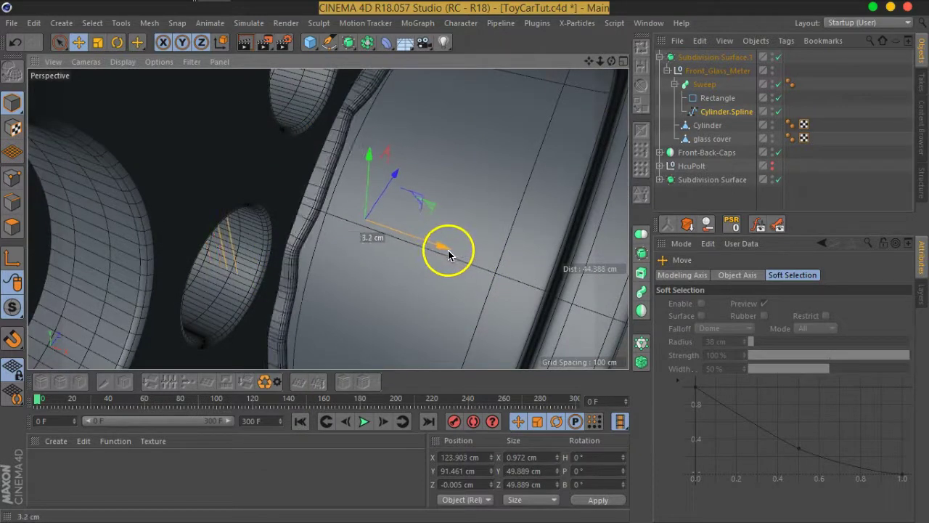
mouse_move(448, 253)
alt+mouse_down()
mouse_move(380, 289)
mouse_move(333, 234)
alt+mouse_up()
Deselect everything and zoom out to view the whole car body
click(730, 187)
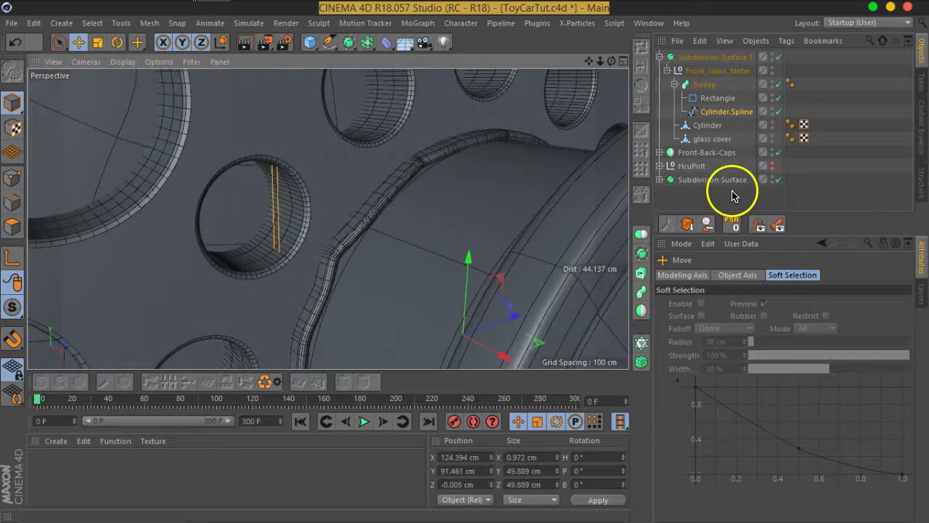
scroll(379, 220, down, 3)
scroll(435, 276, down, 3)
mouse_move(441, 283)
alt+mouse_down()
mouse_move(414, 176)
mouse_move(473, 208)
mouse_move(423, 208)
alt+mouse_up()
click(152, 63)
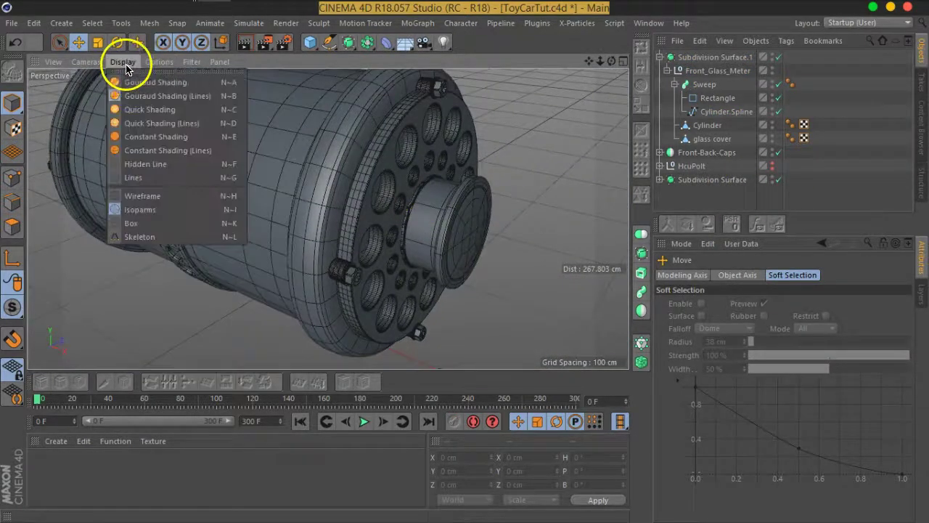
Switch the viewport to Gouraud Shading and orbit to a low side view of the body
click(121, 82)
mouse_move(528, 267)
alt+mouse_down()
mouse_move(498, 234)
mouse_move(535, 213)
mouse_move(564, 219)
mouse_move(492, 265)
mouse_move(413, 276)
mouse_move(515, 249)
alt+mouse_up()
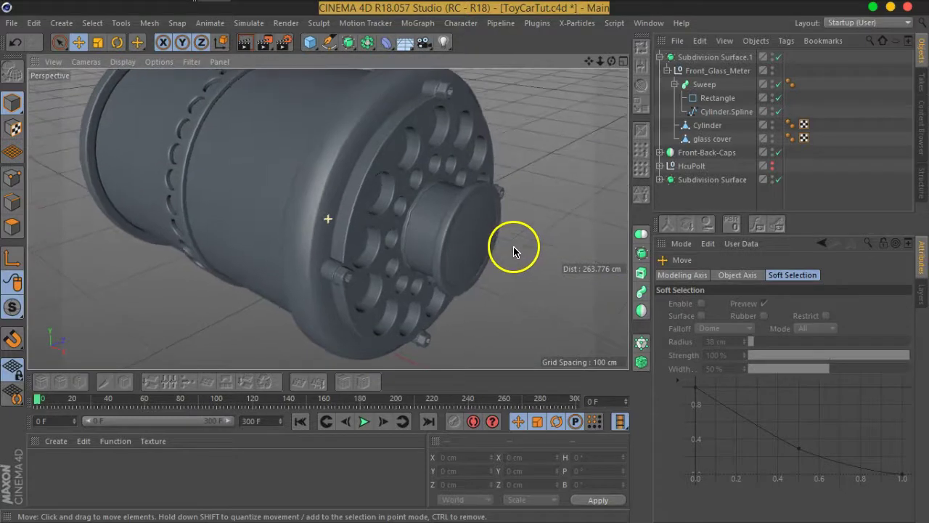
mouse_move(386, 204)
alt+mouse_down()
mouse_move(369, 175)
mouse_move(342, 228)
mouse_move(509, 216)
mouse_move(315, 203)
mouse_move(417, 216)
mouse_move(341, 187)
alt+mouse_up()
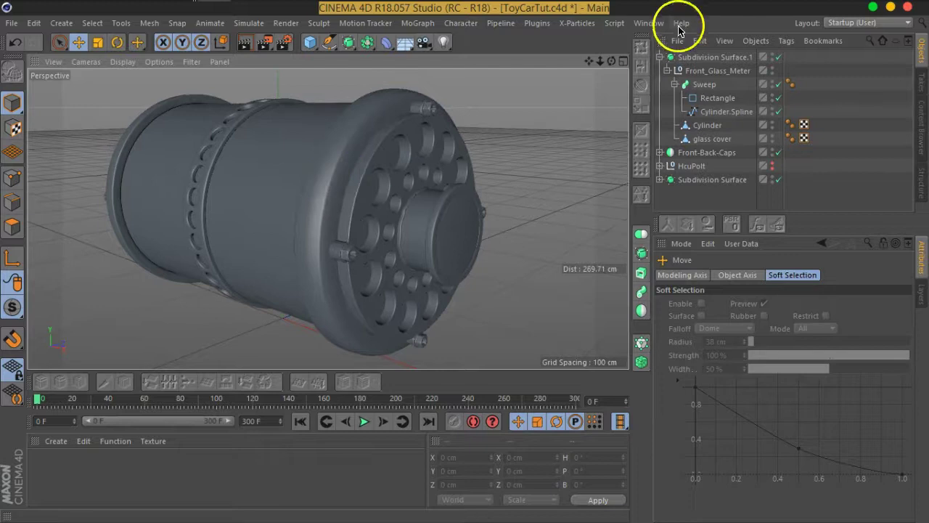
click(653, 22)
click(706, 371)
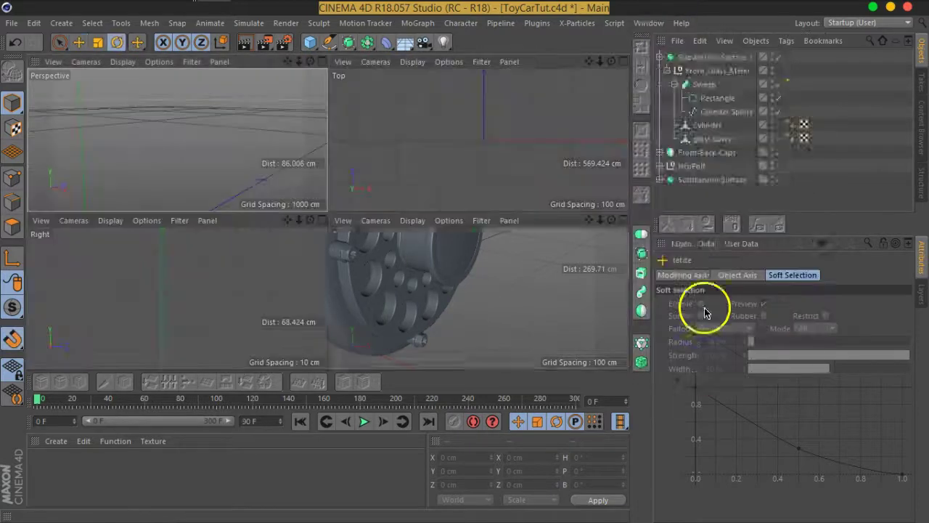
click(324, 64)
scroll(385, 235, down, 5)
mouse_move(470, 224)
alt+mouse_down()
mouse_move(408, 234)
mouse_move(525, 280)
mouse_move(472, 197)
mouse_move(503, 248)
mouse_move(472, 253)
mouse_move(486, 207)
mouse_move(504, 216)
mouse_move(410, 299)
alt+mouse_up()
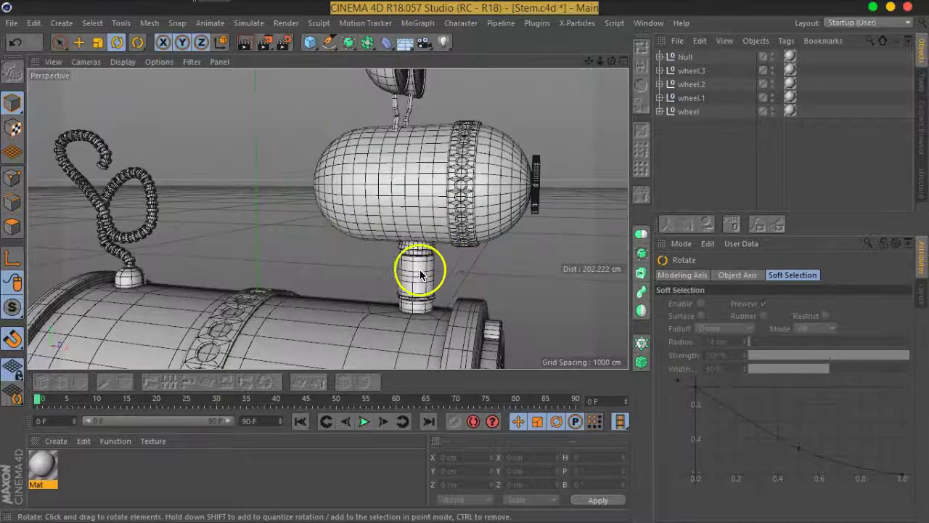
click(623, 61)
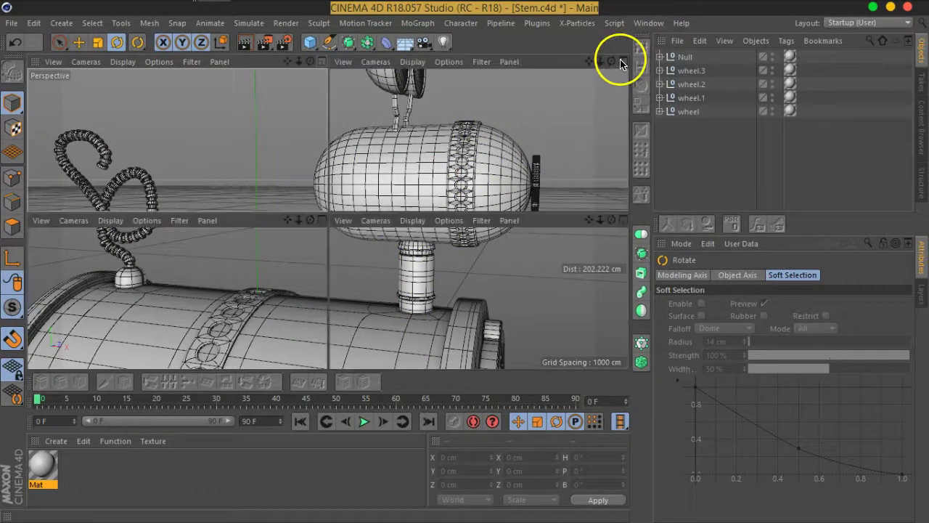
click(648, 22)
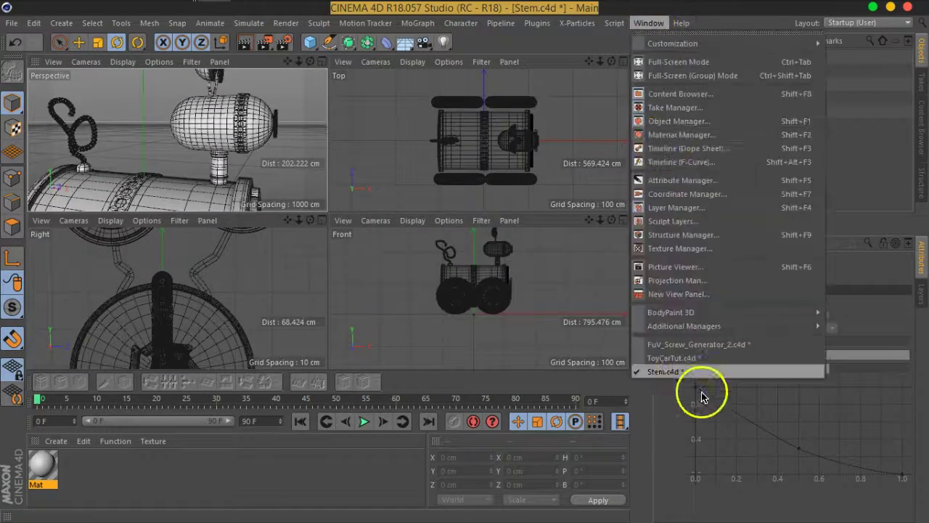
click(674, 366)
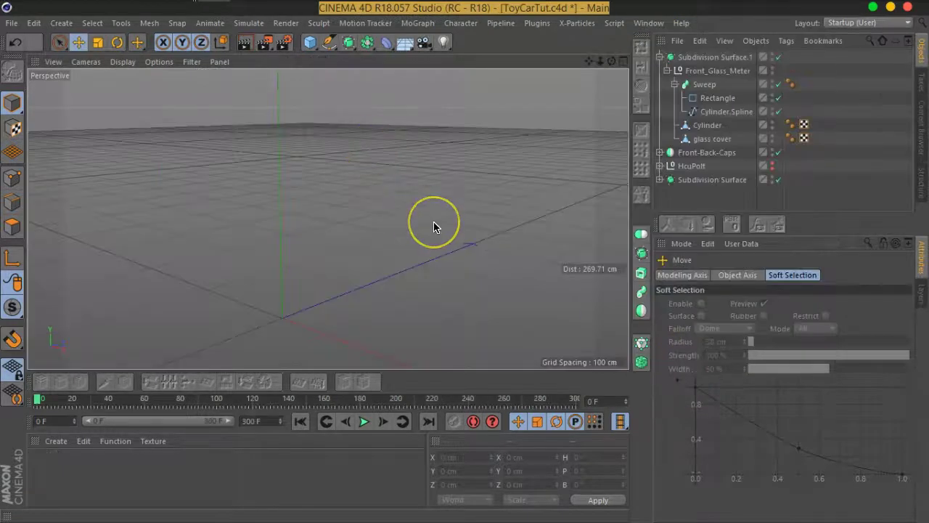
Save the ToyCarTut file and select Subdivision Surface.1 and Front-Back-Caps
key(ctrl+s)
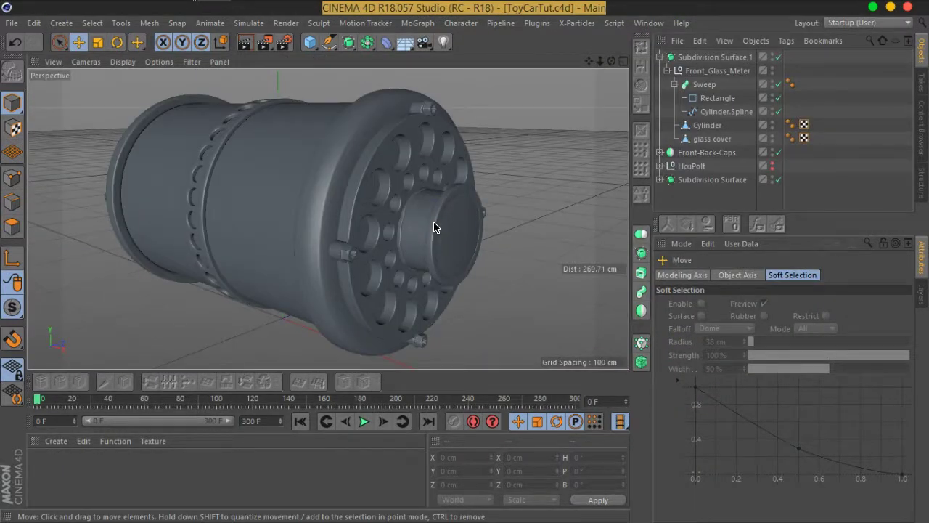
alt+drag(450, 198, 405, 201)
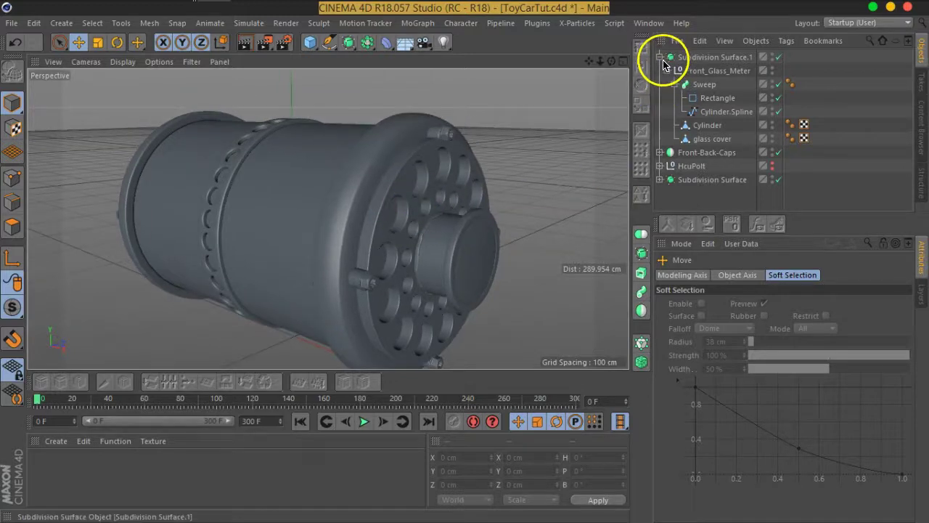
click(659, 57)
click(704, 57)
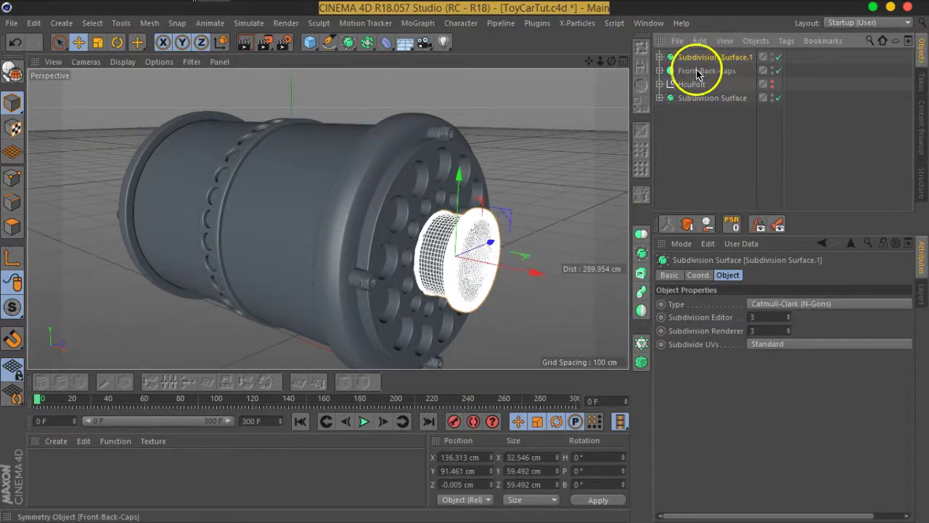
click(696, 73)
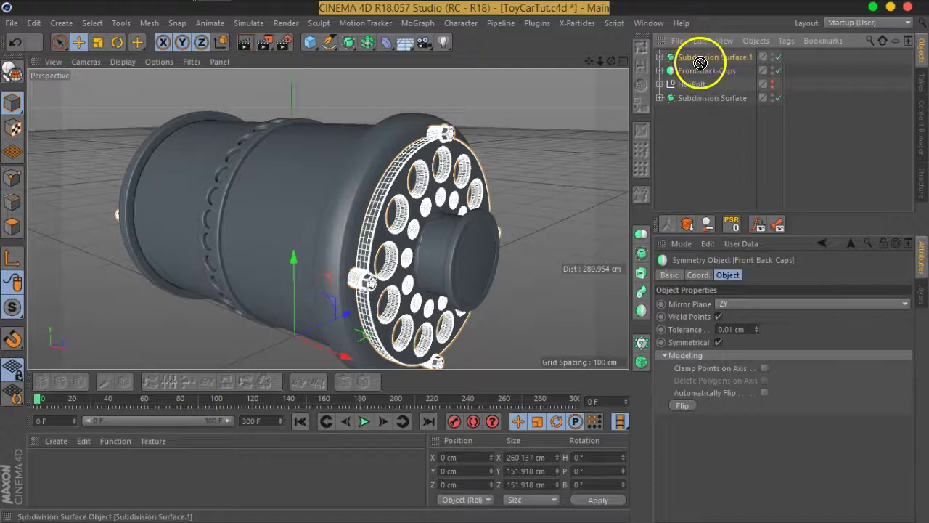
click(661, 72)
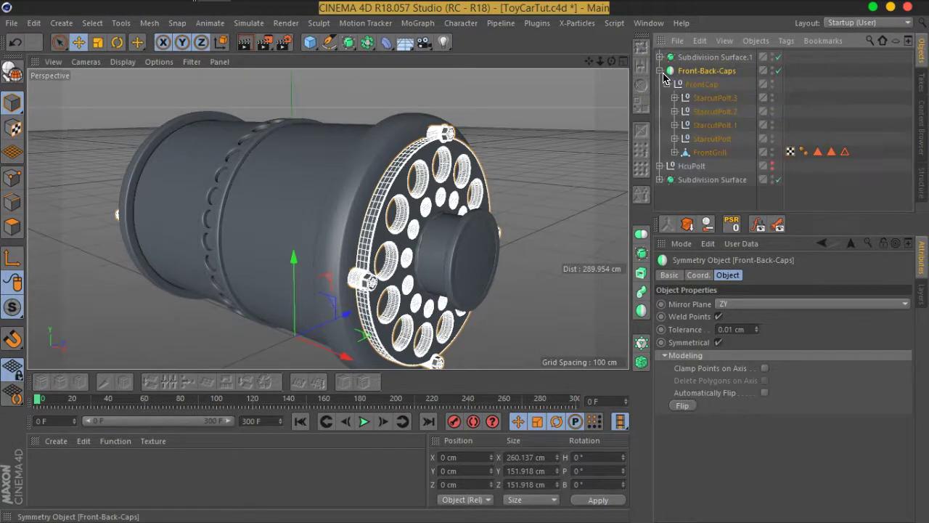
click(667, 85)
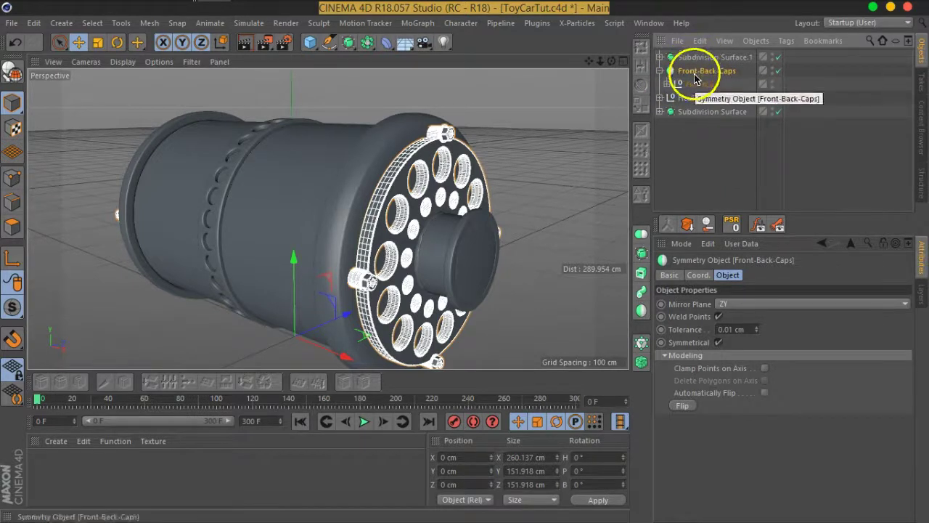
click(661, 71)
Group both objects under a new null named Cap with Alt+G
ctrl+click(696, 57)
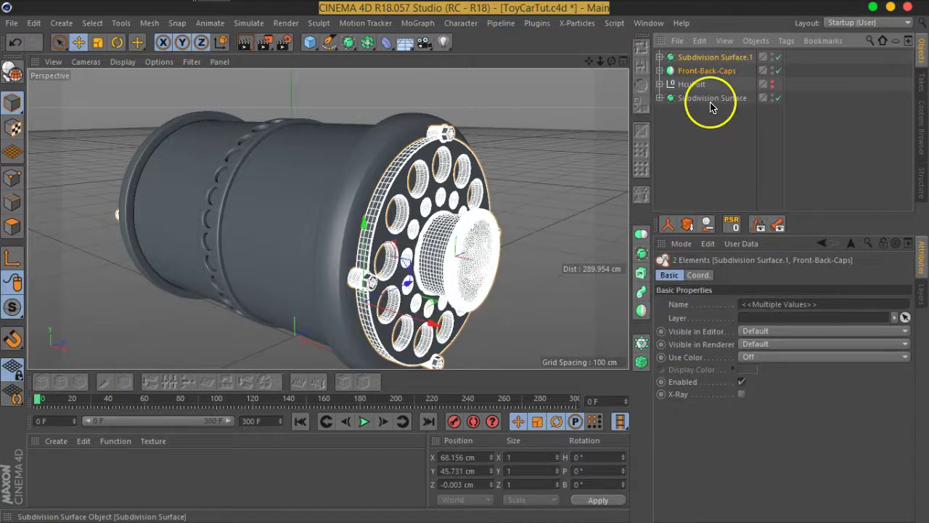
key(alt+g)
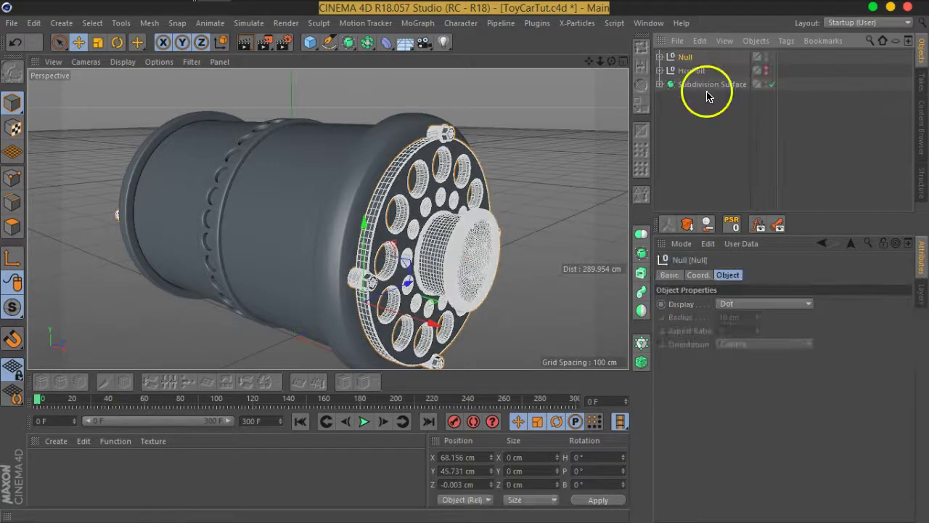
double_click(688, 61)
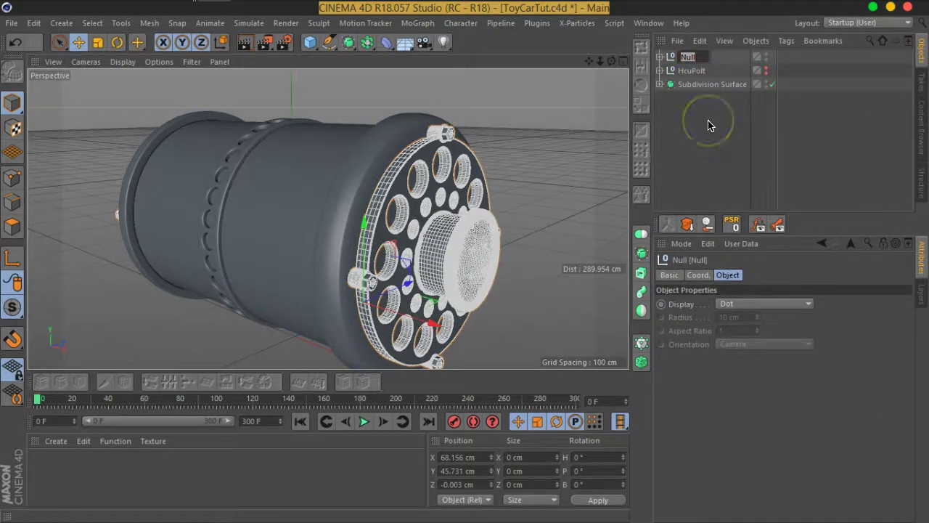
text(Cap)
key(Return)
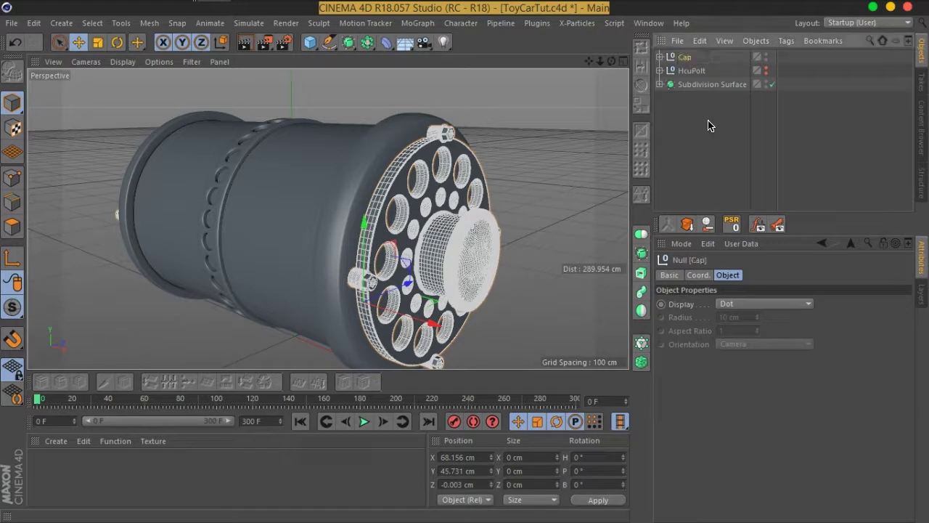
click(709, 126)
mouse_move(382, 190)
alt+mouse_down()
mouse_move(488, 210)
mouse_move(394, 207)
mouse_move(471, 167)
alt+mouse_up()
click(660, 84)
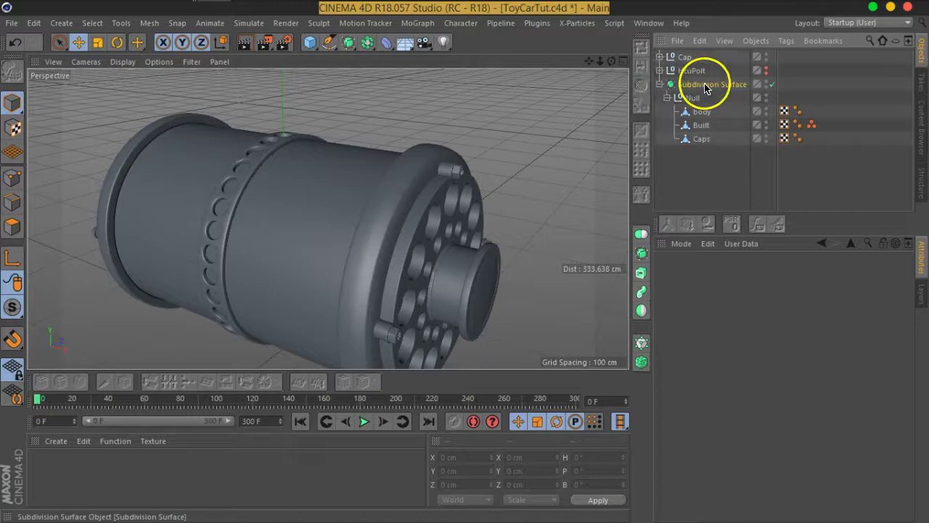
Select the body, disable Subdivision Surface smoothing, and zoom into the top view
click(701, 111)
click(771, 84)
mouse_move(327, 166)
alt+mouse_down()
mouse_move(331, 156)
mouse_move(395, 176)
mouse_move(357, 162)
alt+mouse_up()
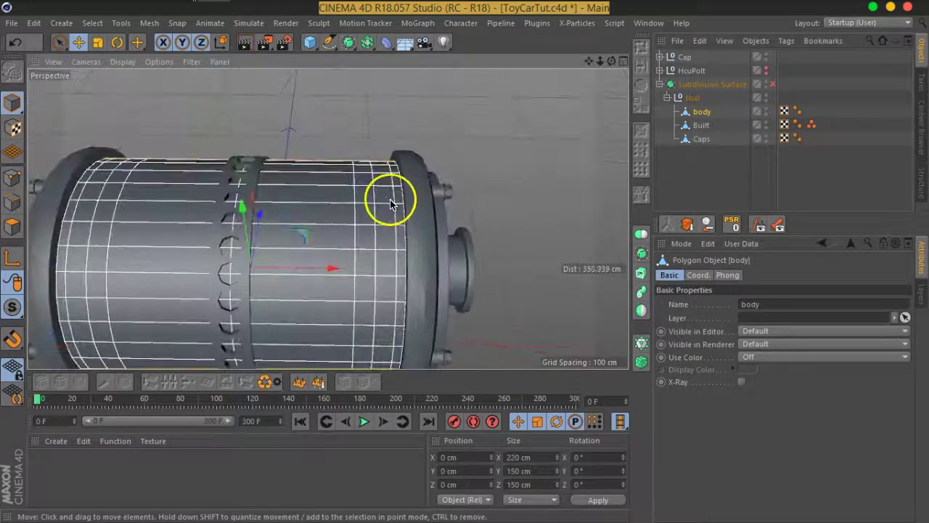
scroll(375, 208, up, 3)
scroll(370, 195, up, 3)
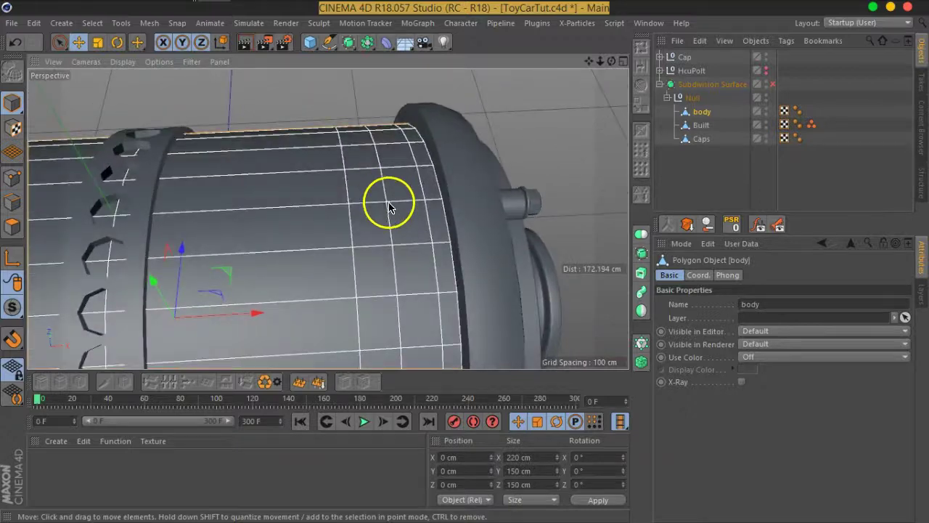
mouse_move(404, 223)
alt+mouse_down()
mouse_move(257, 149)
mouse_move(228, 146)
mouse_move(596, 107)
alt+mouse_up()
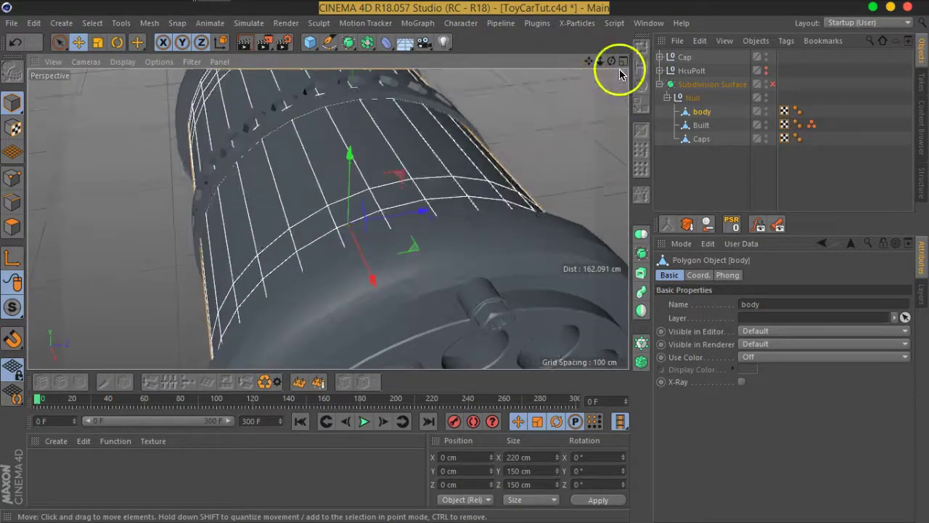
click(622, 61)
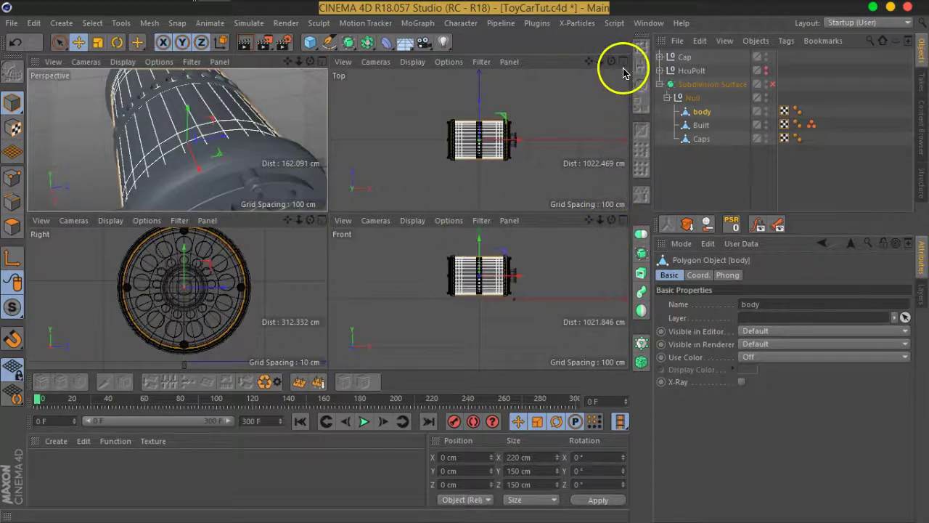
click(623, 62)
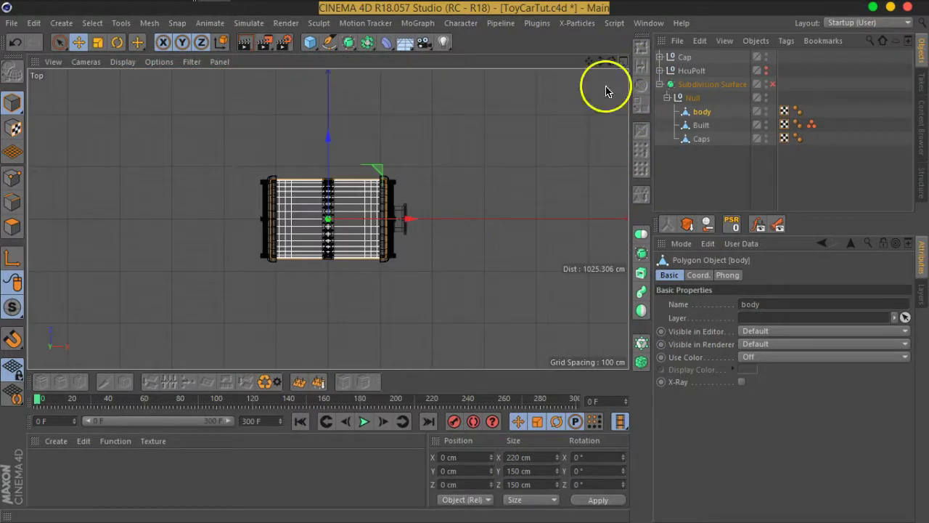
scroll(377, 225, up, 3)
scroll(371, 229, up, 4)
scroll(381, 243, up, 1)
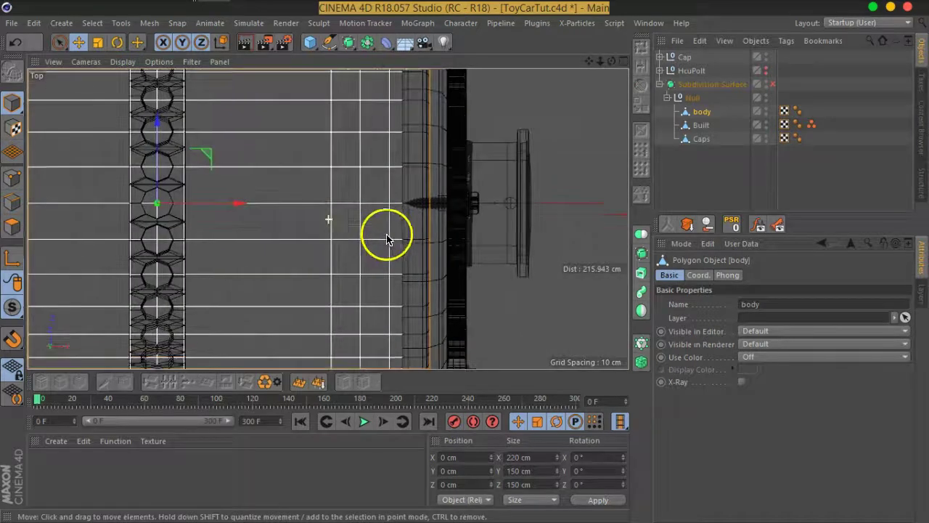
scroll(385, 233, up, 1)
scroll(367, 210, up, 1)
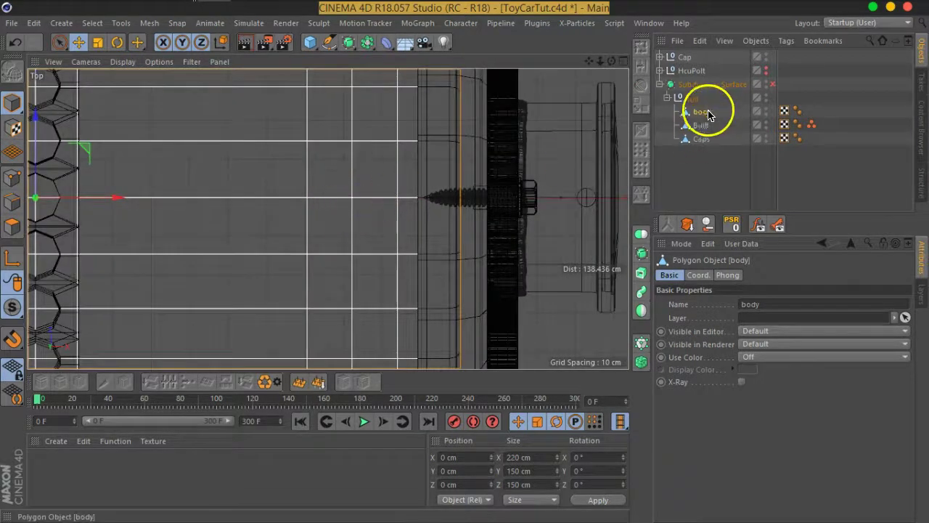
Select a single body point in Points mode and zoom in on it in Perspective view
click(13, 176)
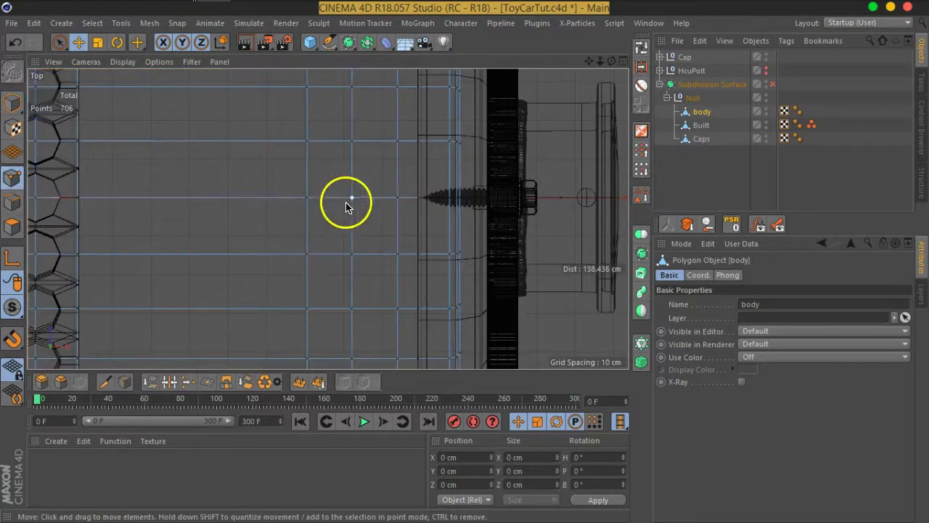
click(345, 207)
click(622, 64)
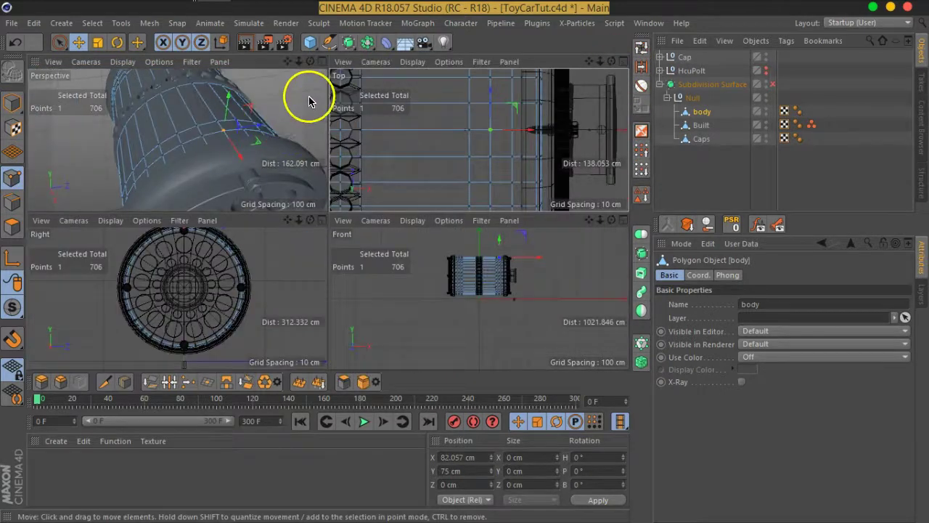
click(321, 63)
alt+drag(270, 176, 431, 245)
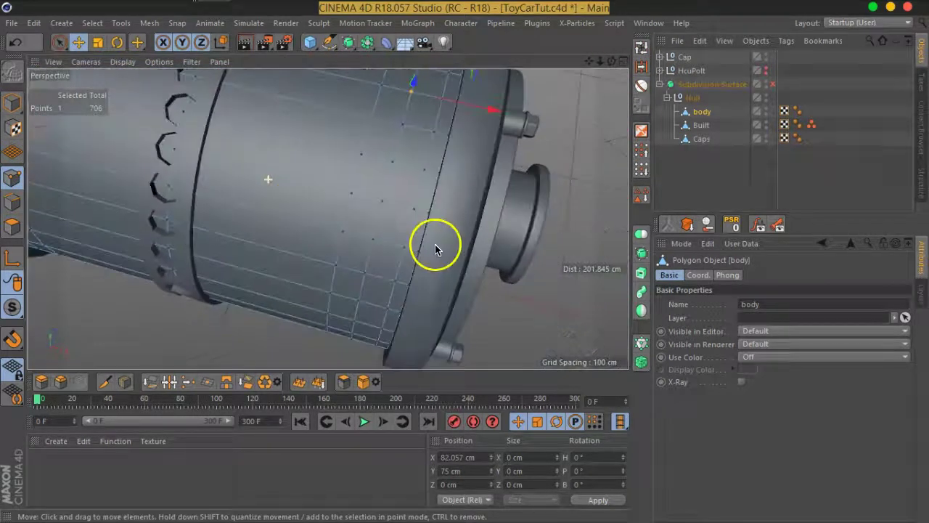
scroll(450, 225, up, 2)
scroll(439, 218, up, 3)
scroll(430, 203, up, 1)
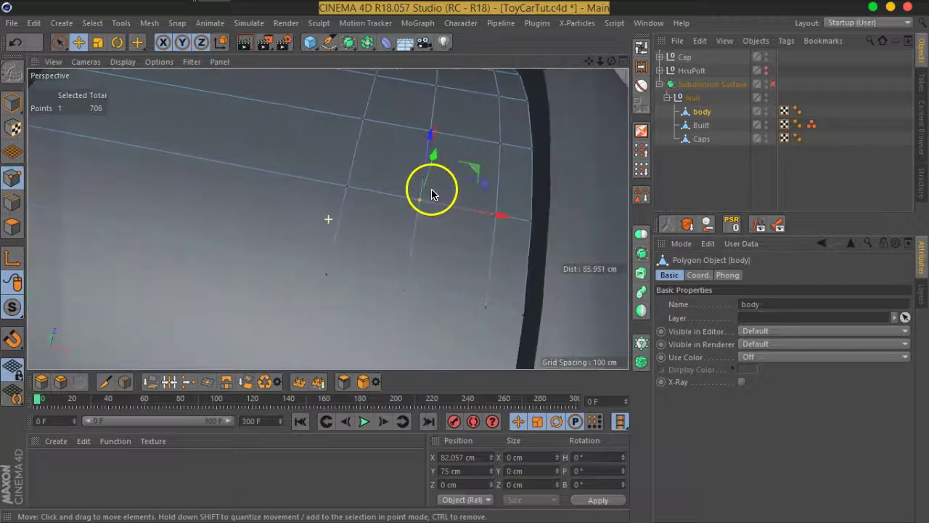
Bevel the point into an octagon: Offset 9.958 cm, Subdivision 1, Depth -100%
click(60, 381)
mouse_move(365, 193)
alt+mouse_down()
mouse_move(365, 238)
mouse_move(443, 245)
mouse_move(441, 221)
mouse_move(481, 191)
mouse_move(472, 195)
alt+mouse_up()
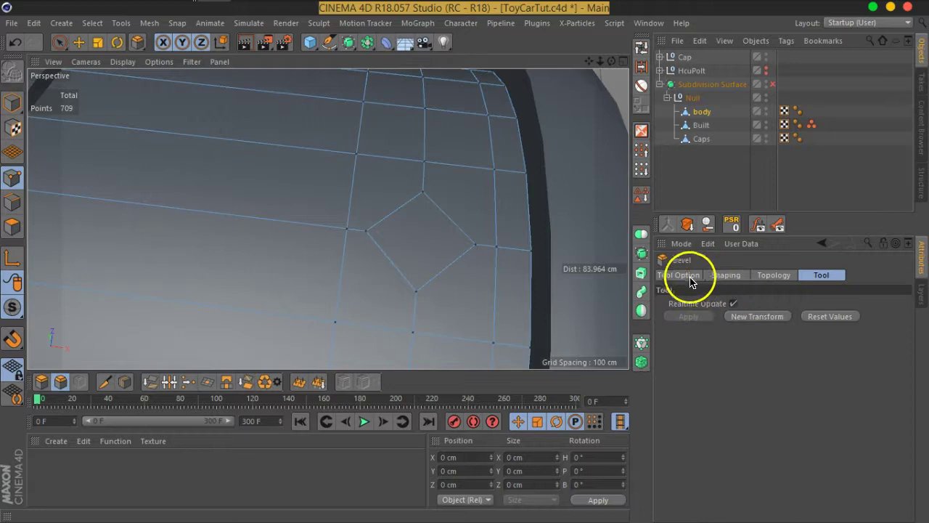
drag(688, 276, 770, 276)
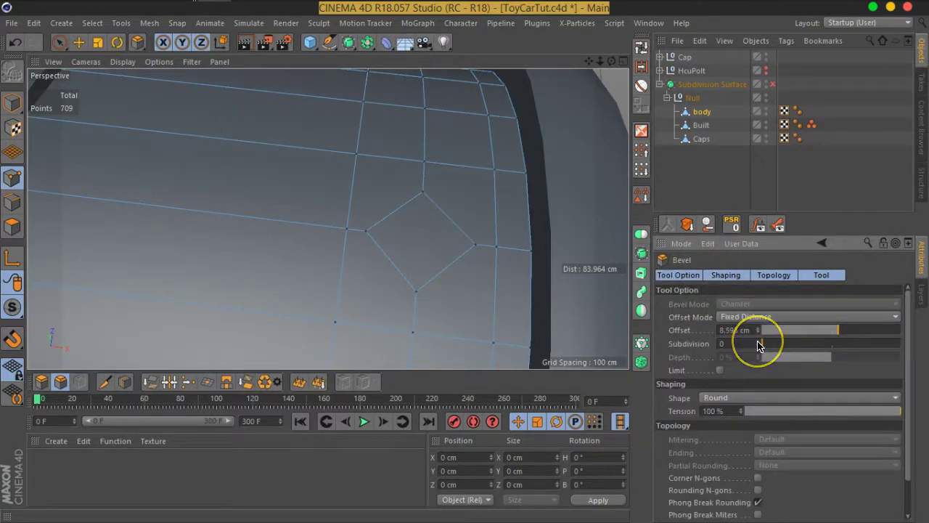
click(758, 341)
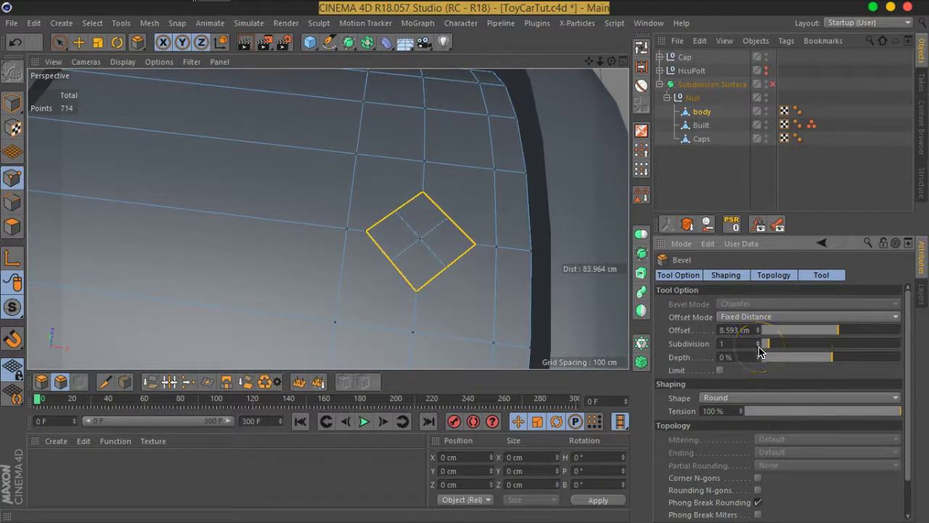
click(758, 347)
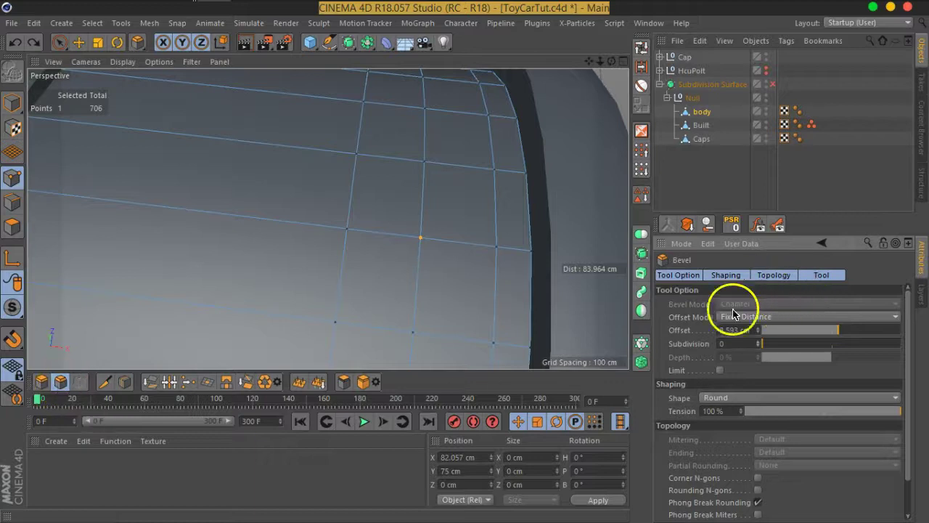
mouse_move(483, 232)
alt+mouse_down()
mouse_move(435, 182)
mouse_move(489, 196)
mouse_move(460, 243)
mouse_move(440, 230)
mouse_move(460, 211)
mouse_move(438, 209)
mouse_move(440, 187)
mouse_move(490, 150)
alt+mouse_up()
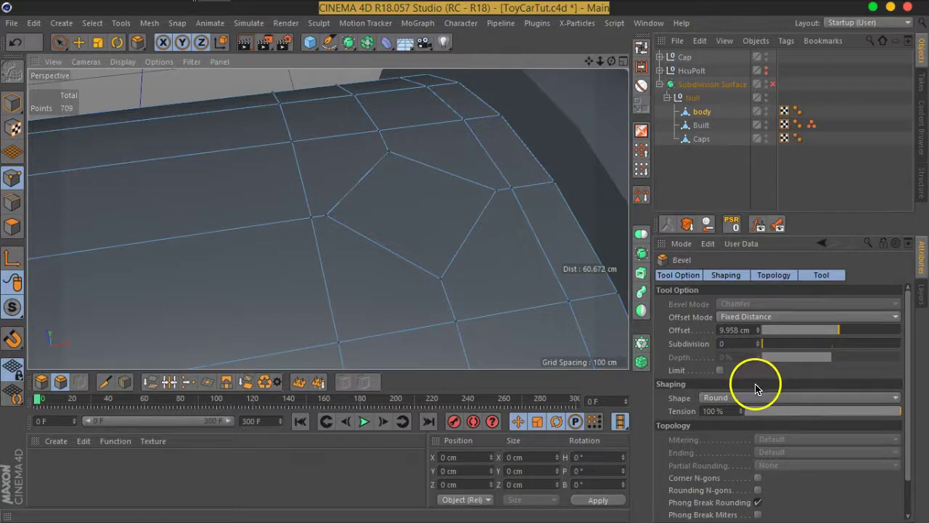
drag(754, 342, 758, 344)
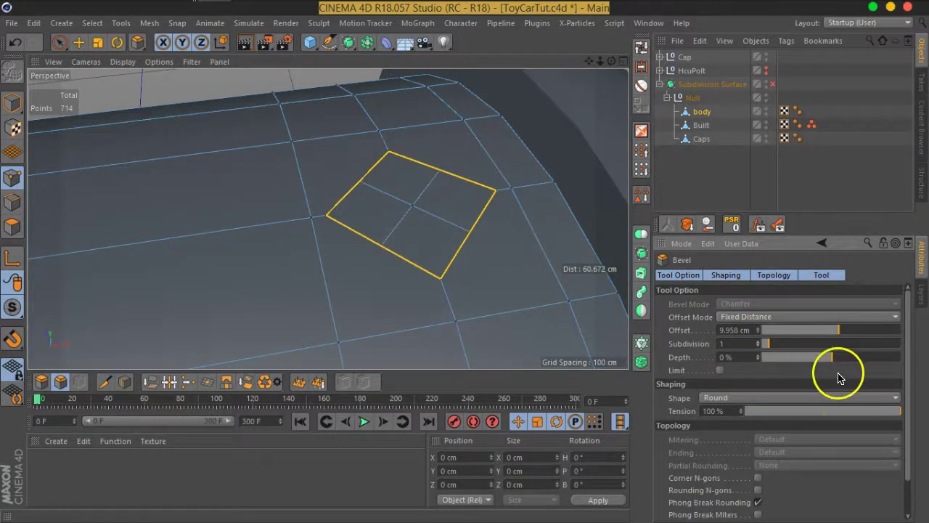
drag(832, 366, 756, 365)
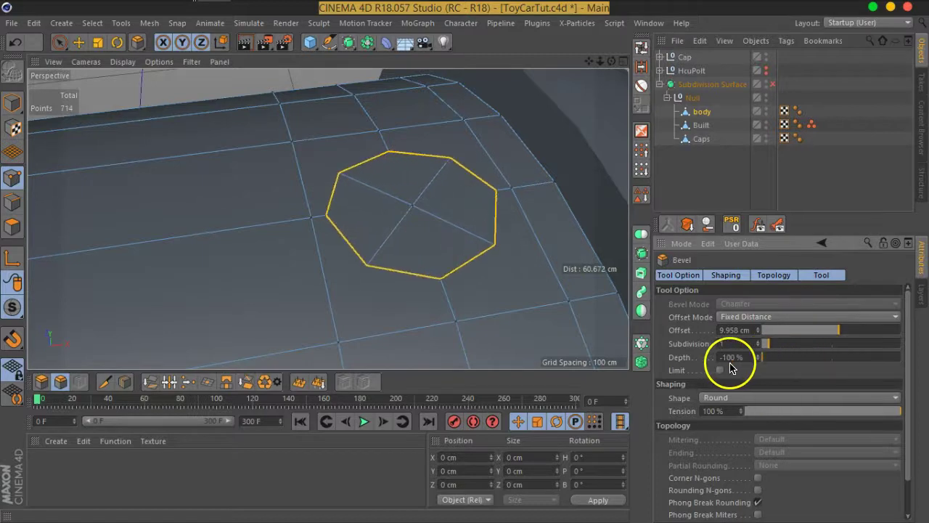
mouse_move(270, 230)
alt+mouse_down()
mouse_move(342, 239)
mouse_move(230, 214)
mouse_move(356, 203)
mouse_move(344, 260)
mouse_move(333, 260)
alt+mouse_up()
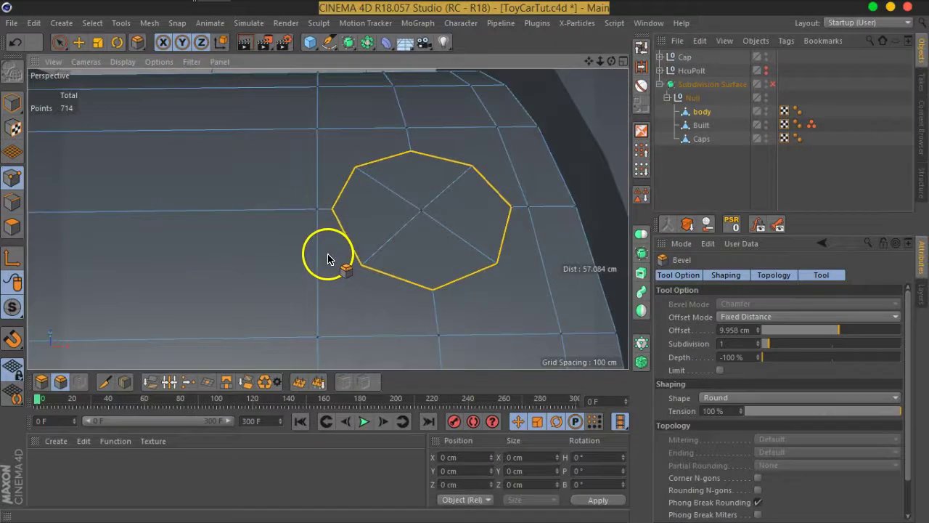
mouse_move(438, 240)
alt+mouse_down()
mouse_move(483, 166)
mouse_move(477, 140)
mouse_move(467, 138)
mouse_move(440, 196)
alt+mouse_up()
Delete the octagon face and run Optimize on the mesh points
click(12, 227)
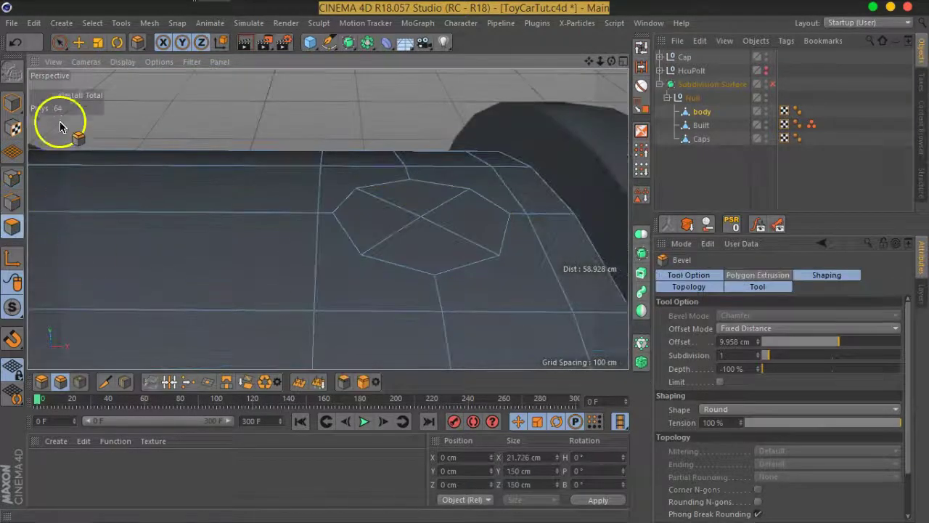
click(59, 41)
click(433, 225)
drag(433, 224, 417, 220)
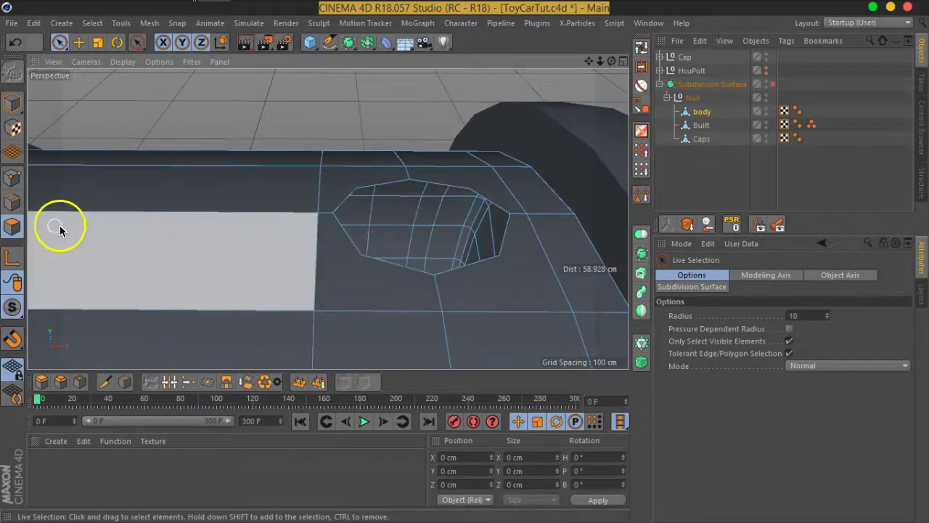
click(13, 177)
right_click(310, 239)
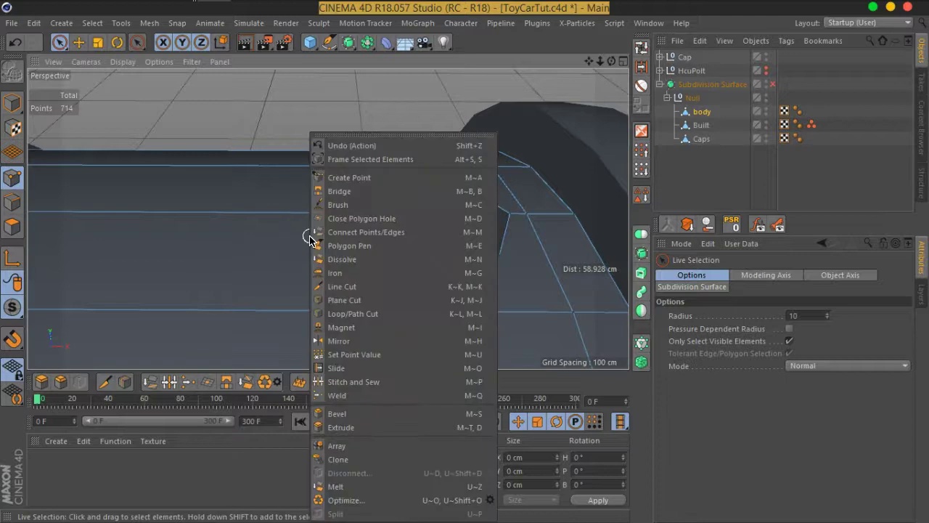
click(357, 492)
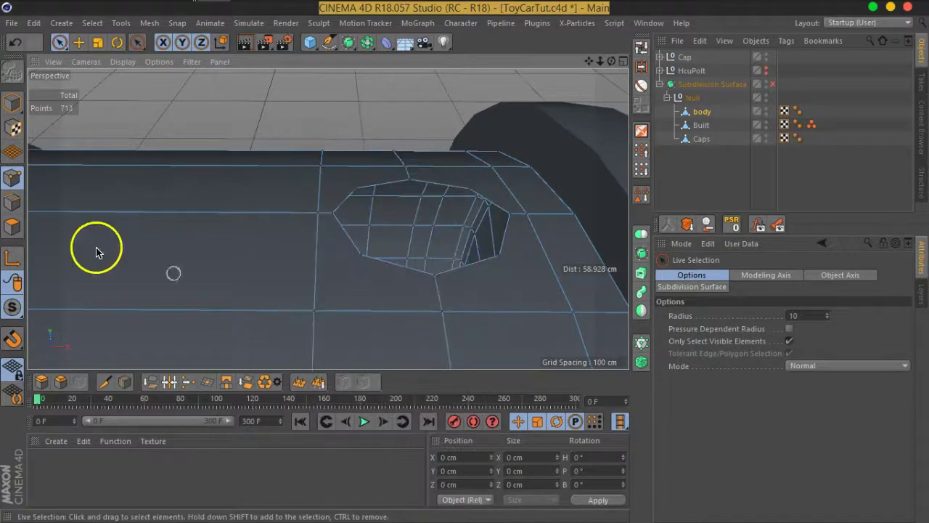
Select the hole's eight boundary edges with Loop Selection and re-enable Subdivision Surface
click(12, 201)
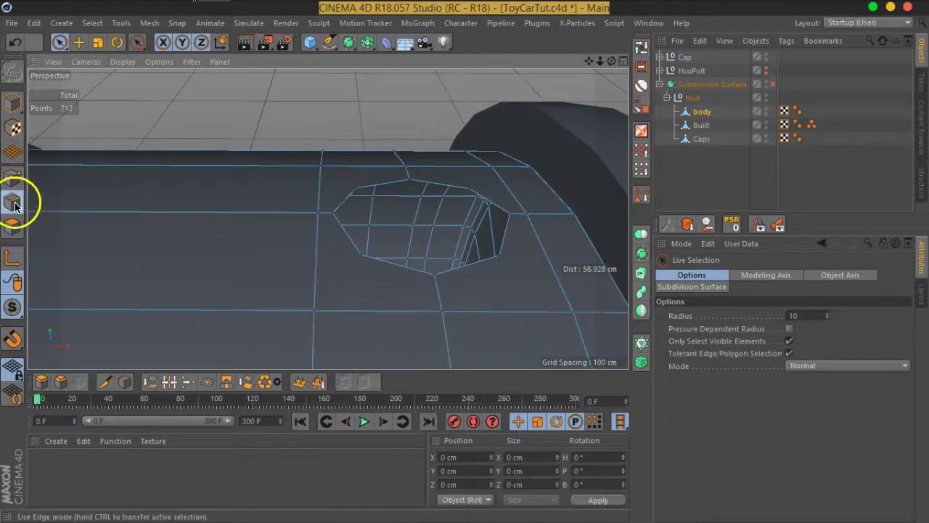
click(642, 45)
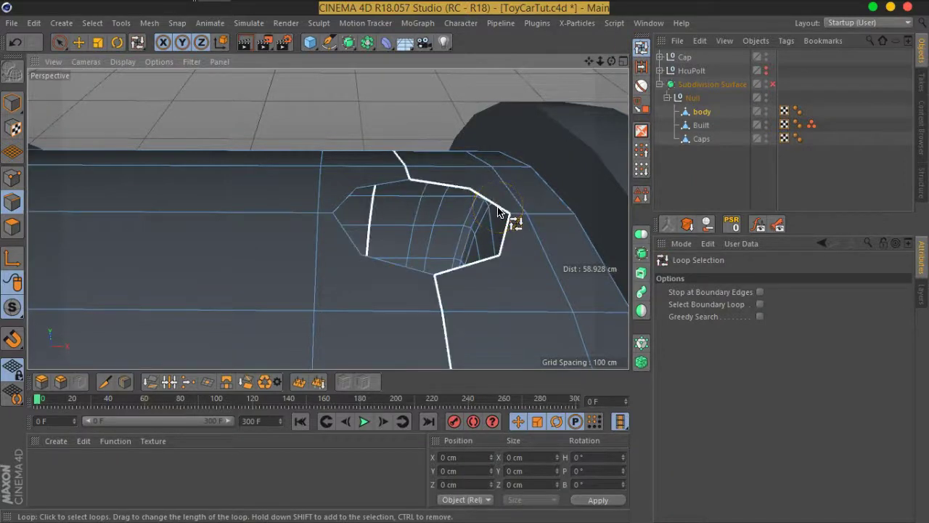
click(685, 301)
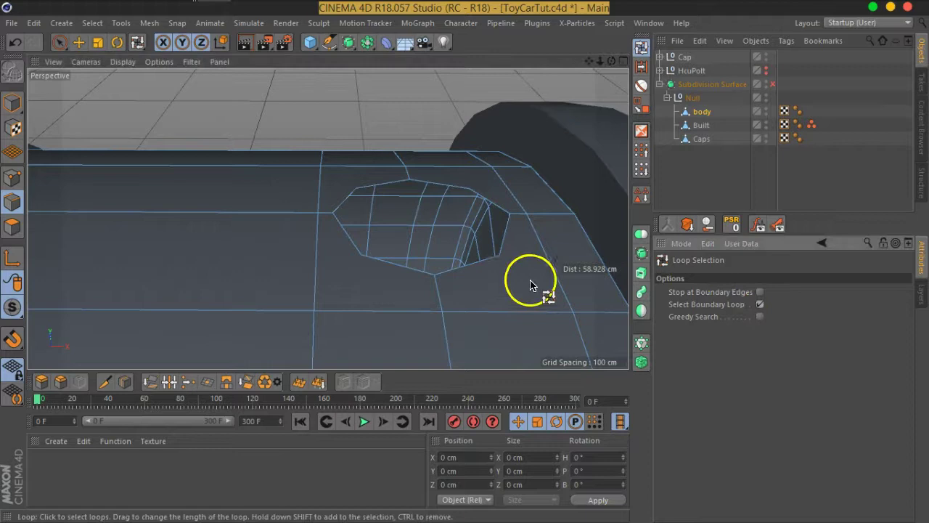
click(439, 325)
mouse_move(438, 307)
alt+mouse_down()
mouse_move(456, 280)
mouse_move(436, 249)
mouse_move(492, 306)
mouse_move(464, 300)
mouse_move(460, 338)
mouse_move(460, 232)
alt+mouse_up()
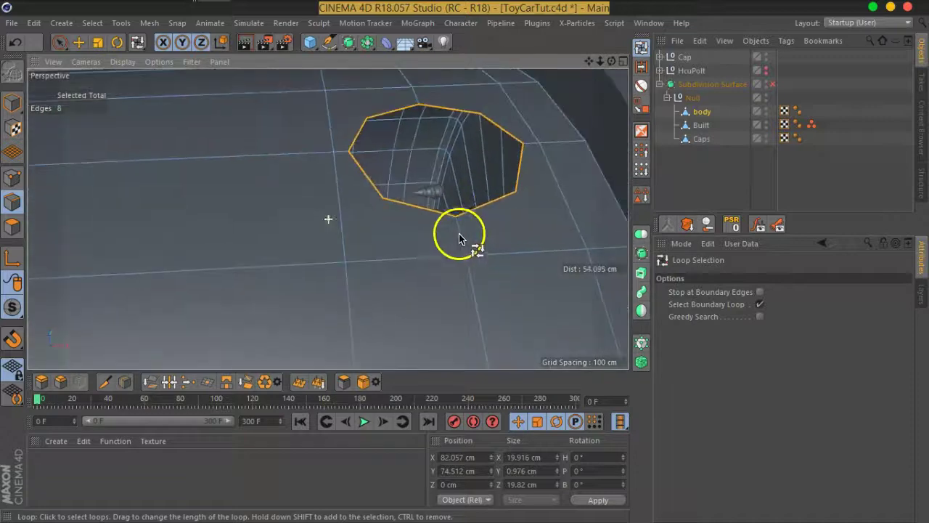
click(771, 84)
Reselect the hole's rim loop and switch off Subdivision Surface to see the cage mesh
mouse_move(486, 178)
alt+mouse_down()
mouse_move(468, 265)
mouse_move(460, 240)
mouse_move(502, 211)
mouse_move(497, 194)
mouse_move(489, 380)
mouse_move(450, 225)
mouse_move(452, 182)
mouse_move(459, 206)
alt+mouse_up()
drag(437, 238, 391, 231)
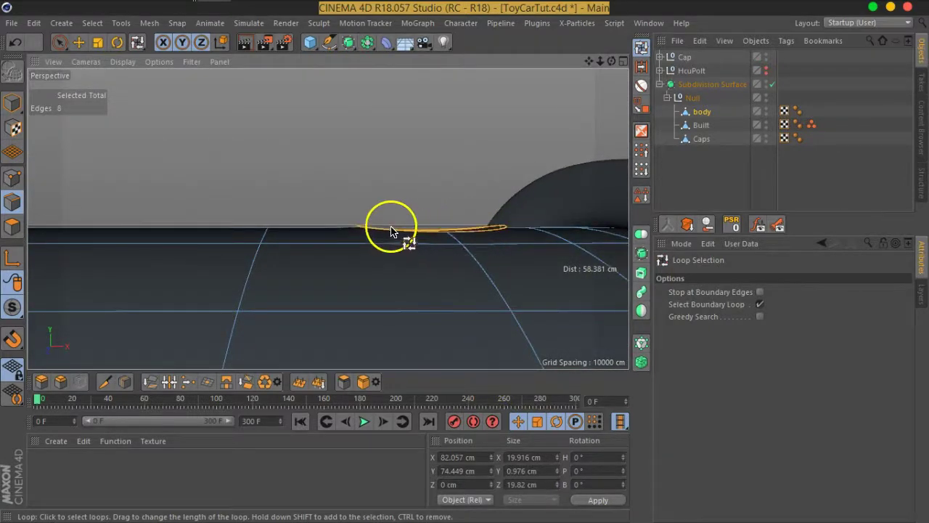
mouse_move(499, 229)
mouse_down()
mouse_move(411, 222)
mouse_move(420, 222)
mouse_move(421, 341)
mouse_move(411, 232)
mouse_move(413, 314)
mouse_move(467, 265)
mouse_move(405, 254)
mouse_up()
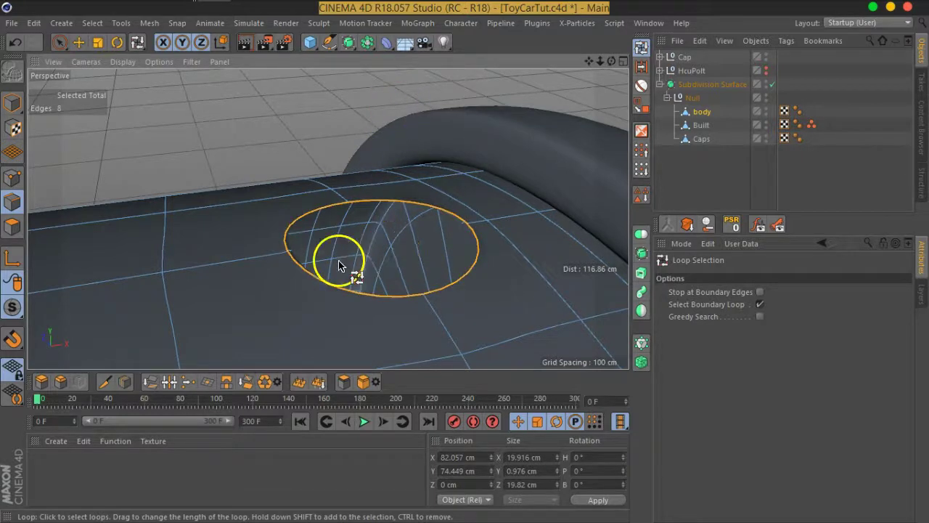
click(99, 41)
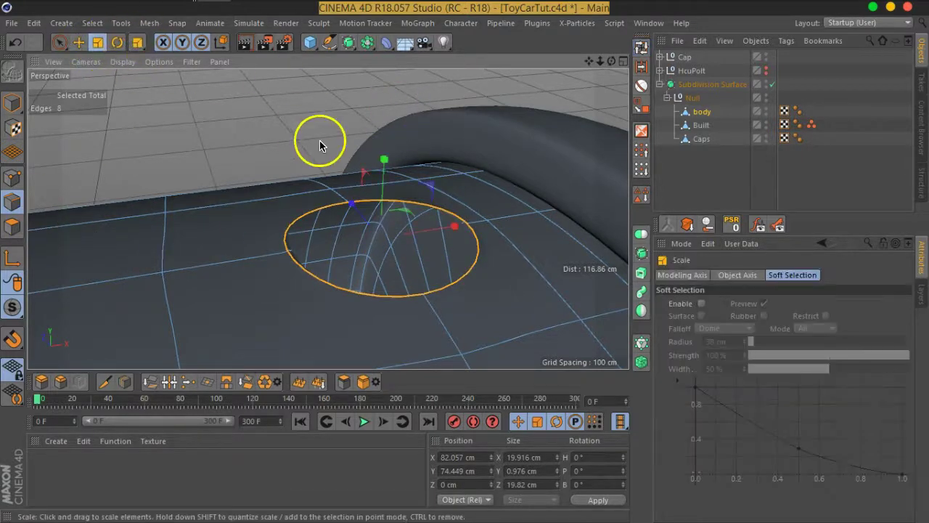
click(771, 85)
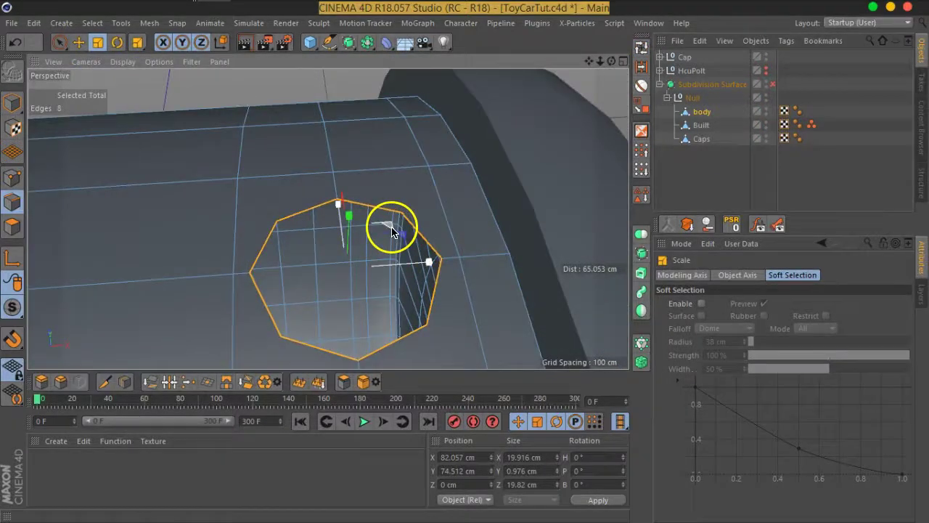
key(q)
Shrink the rim loop slightly with the Scale tool
mouse_move(358, 280)
alt+mouse_down()
mouse_move(463, 122)
mouse_move(473, 181)
mouse_move(424, 173)
alt+mouse_up()
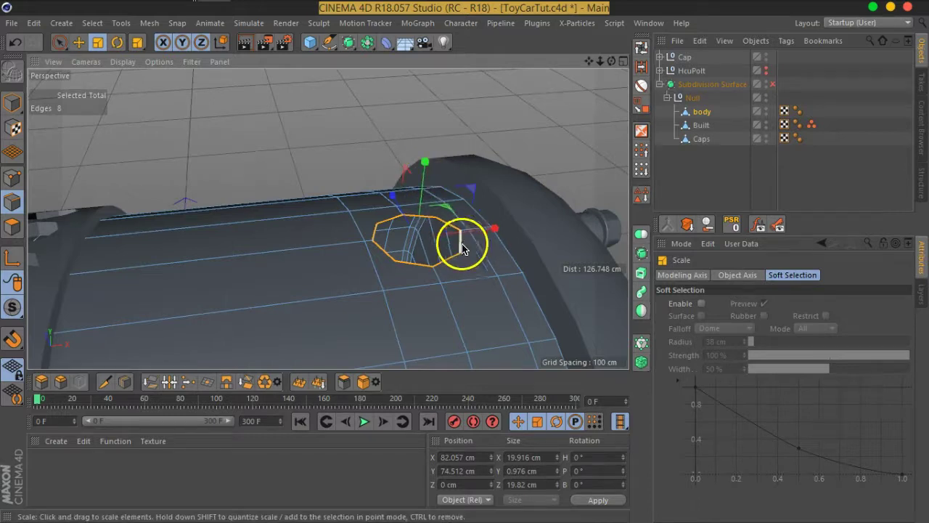
mouse_move(442, 213)
alt+mouse_down()
mouse_move(436, 235)
mouse_move(425, 211)
mouse_move(421, 225)
mouse_move(467, 221)
alt+mouse_up()
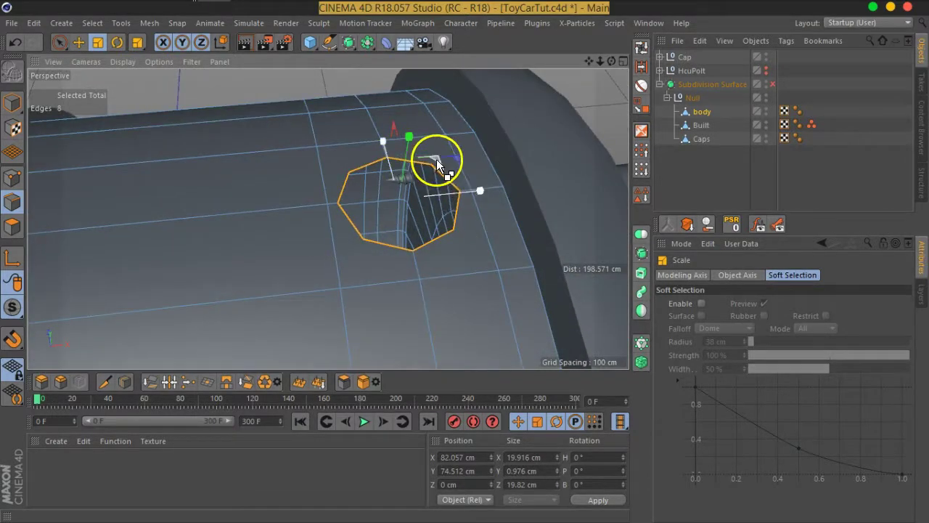
drag(435, 159, 408, 179)
mouse_move(404, 222)
alt+right_down()
mouse_move(470, 80)
mouse_move(426, 291)
alt+right_up()
mouse_move(384, 203)
alt+mouse_down()
mouse_move(384, 162)
mouse_move(384, 202)
alt+mouse_up()
alt+right_drag(385, 202, 355, 201)
alt+drag(355, 201, 386, 266)
Lift the rim loop slightly on Y and re-enable Subdivision Surface to check the collar
click(79, 42)
drag(387, 180, 386, 174)
scroll(401, 303, up, 3)
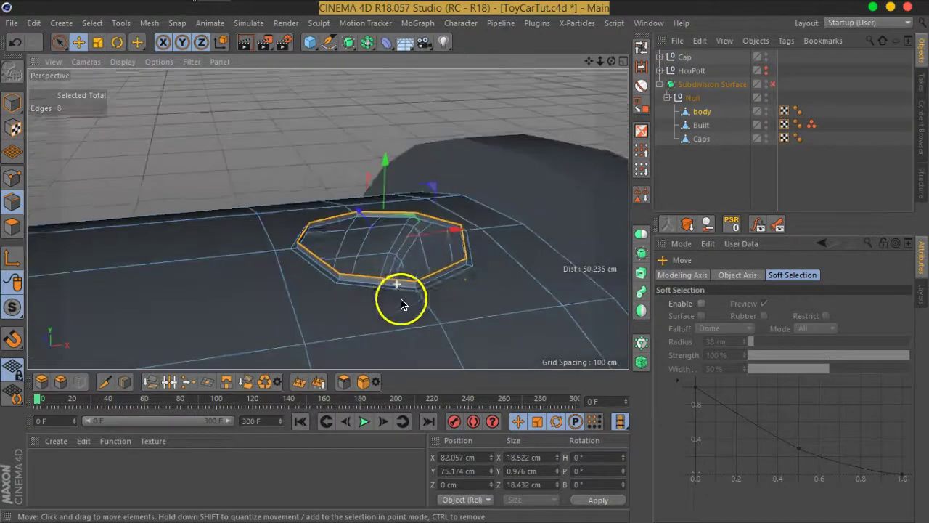
scroll(401, 303, down, 2)
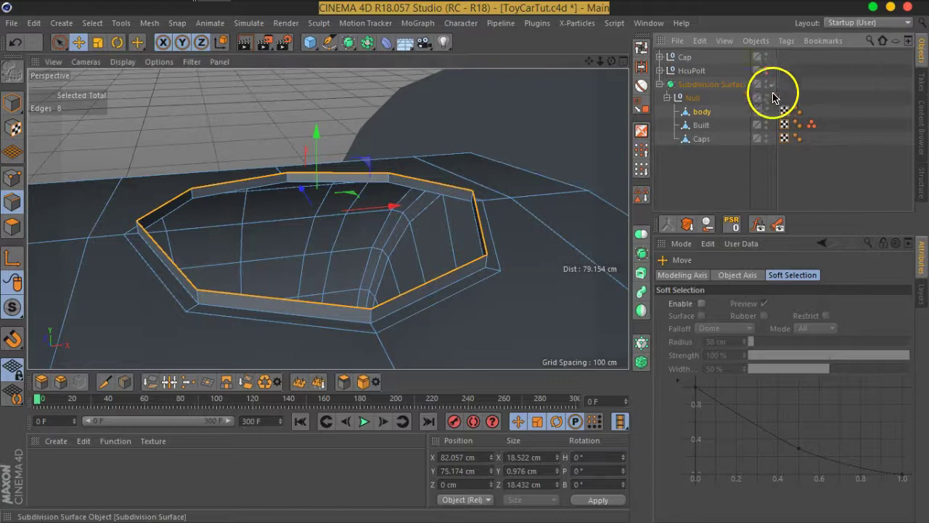
click(772, 85)
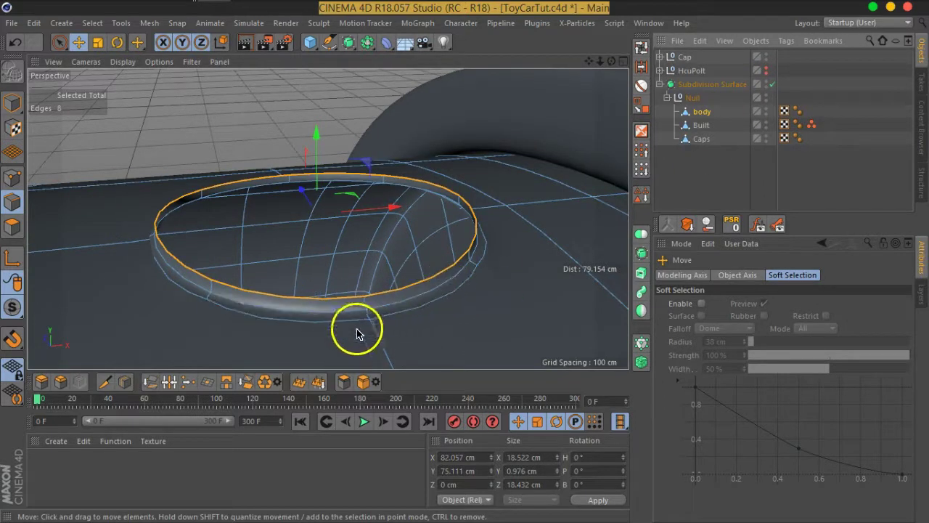
mouse_move(291, 326)
alt+mouse_down()
mouse_move(235, 311)
mouse_move(275, 294)
mouse_move(346, 315)
mouse_move(150, 302)
alt+mouse_up()
mouse_move(312, 312)
alt+mouse_down()
mouse_move(259, 312)
mouse_move(499, 299)
mouse_move(504, 272)
mouse_move(483, 215)
mouse_move(497, 208)
alt+mouse_up()
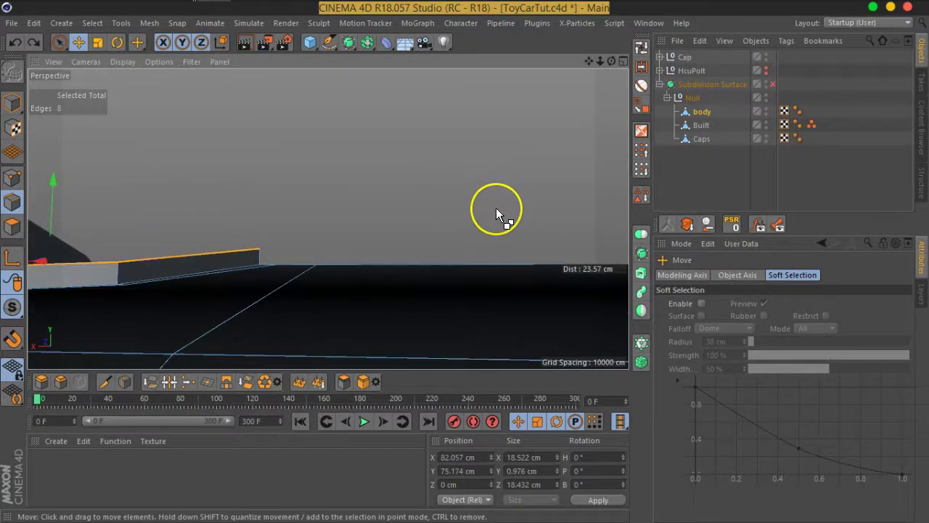
Loop-select the octagonal edge loop around the hole
scroll(242, 289, up, 5)
mouse_move(242, 289)
alt+mouse_down()
mouse_move(197, 218)
mouse_move(504, 290)
mouse_move(410, 250)
alt+mouse_up()
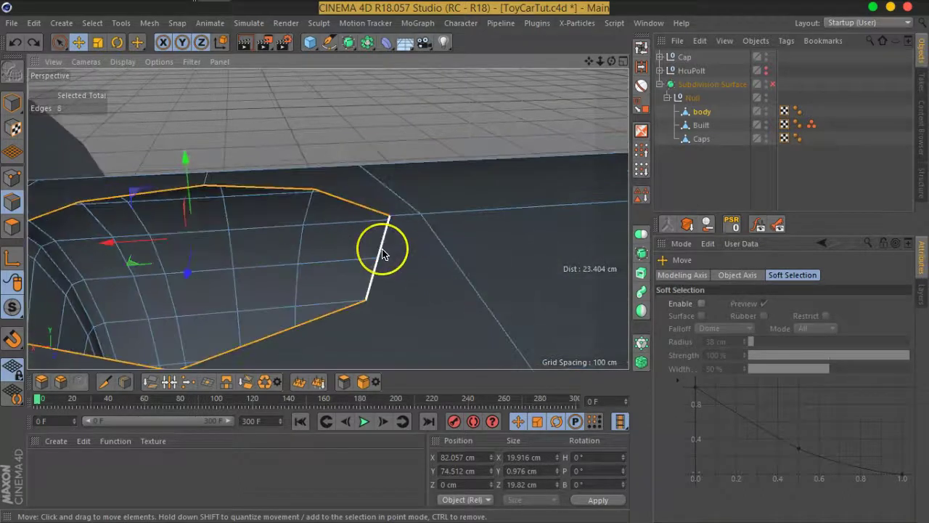
click(382, 252)
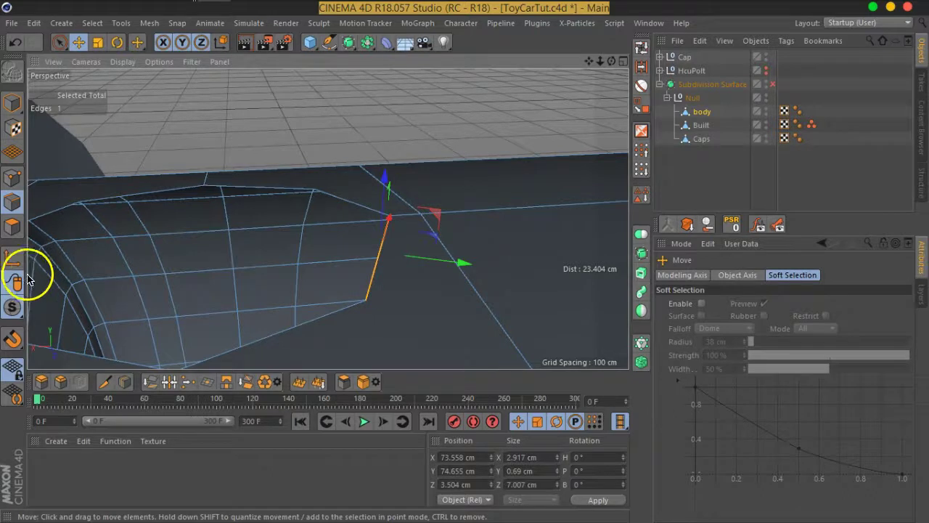
key(u)
key(l)
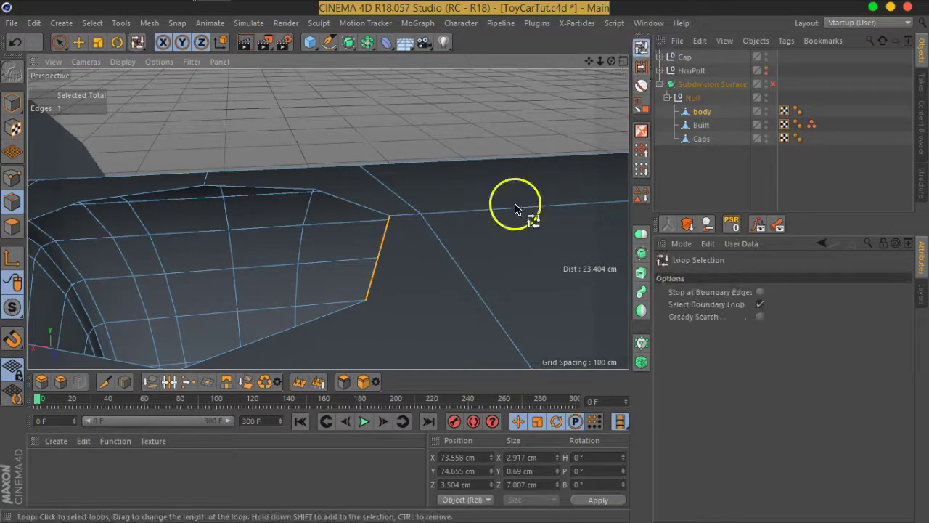
click(358, 311)
mouse_move(473, 290)
alt+mouse_down()
mouse_move(452, 268)
mouse_move(470, 257)
alt+mouse_up()
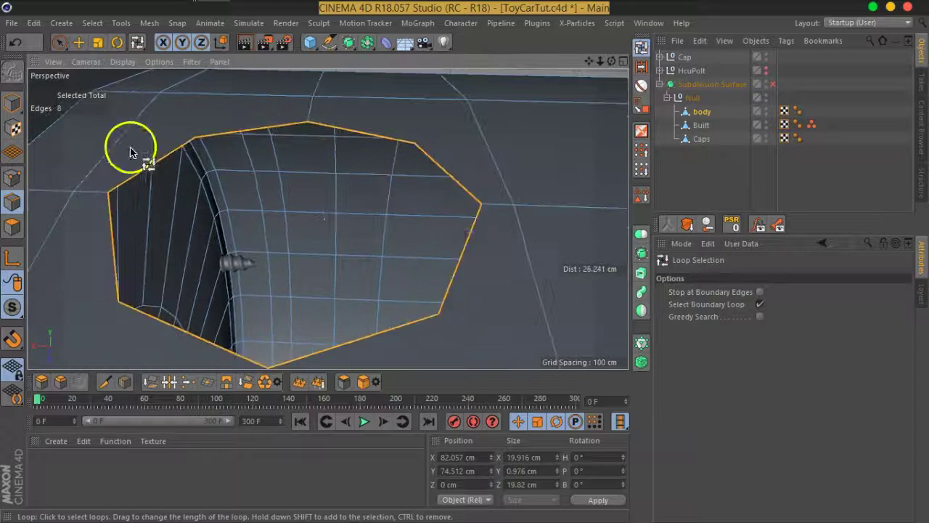
Shrink the selected edge loop slightly
click(97, 42)
drag(236, 247, 199, 237)
click(79, 42)
mouse_move(358, 240)
alt+mouse_down()
mouse_move(439, 202)
mouse_move(242, 331)
mouse_move(311, 286)
mouse_move(399, 321)
mouse_move(364, 302)
mouse_move(363, 135)
mouse_move(471, 361)
mouse_move(324, 156)
mouse_move(368, 207)
mouse_move(307, 187)
mouse_move(415, 254)
mouse_move(404, 249)
mouse_move(373, 203)
mouse_move(508, 265)
mouse_move(338, 183)
alt+mouse_up()
scroll(323, 157, down, 2)
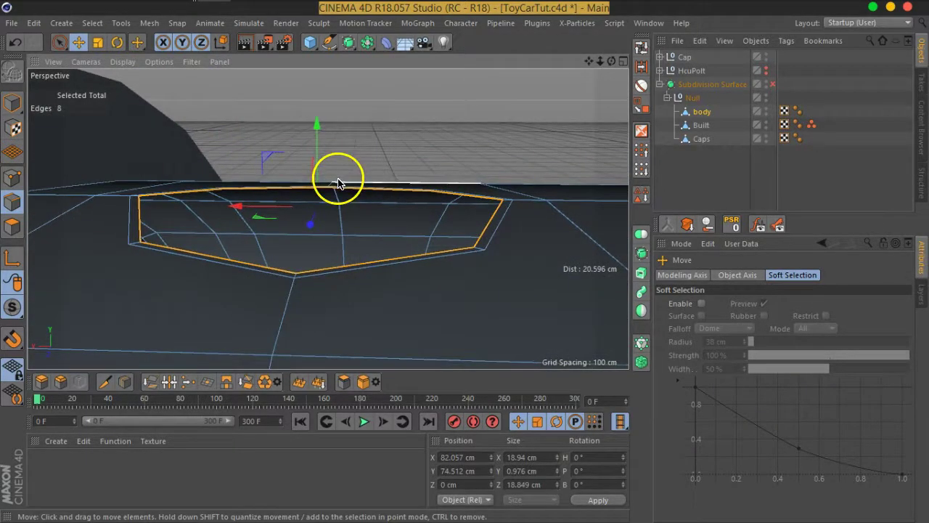
Extrude the loop upward to Y 75.21 cm and enable Subdivision Surface
ctrl+drag(317, 129, 315, 114)
mouse_move(503, 235)
alt+mouse_down()
mouse_move(477, 224)
mouse_move(398, 222)
mouse_move(353, 232)
mouse_move(372, 265)
alt+mouse_up()
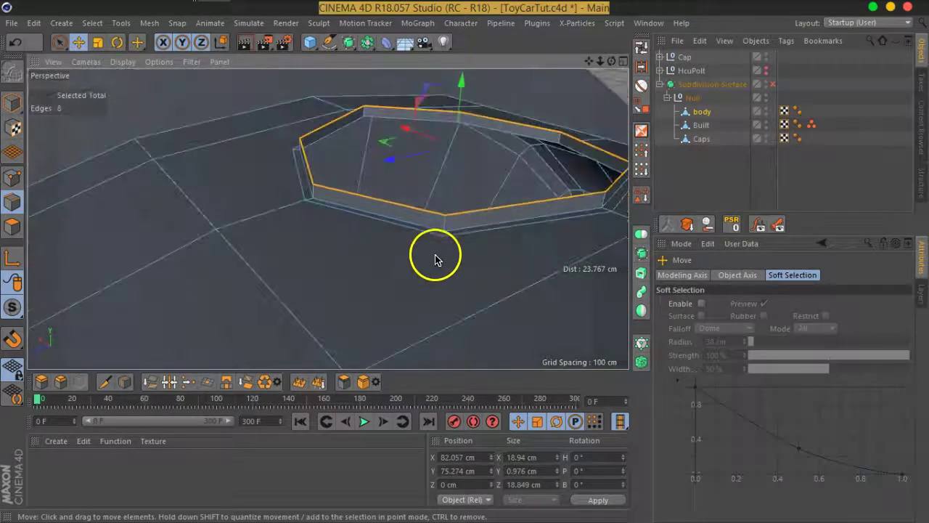
click(772, 84)
mouse_move(495, 264)
alt+mouse_down()
mouse_move(436, 257)
mouse_move(353, 277)
mouse_move(431, 271)
mouse_move(502, 289)
mouse_move(477, 290)
alt+mouse_up()
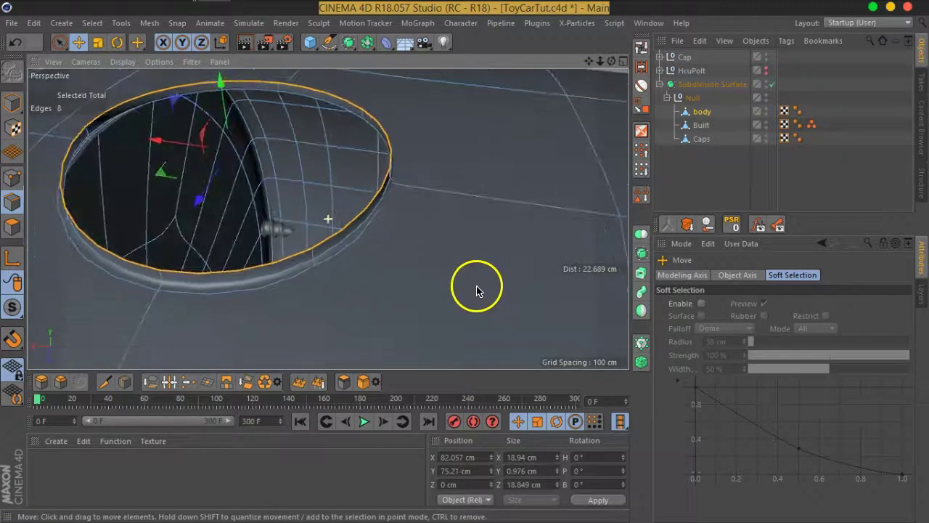
Switch the viewport shading to wireframe and zoom in on the rim
click(123, 62)
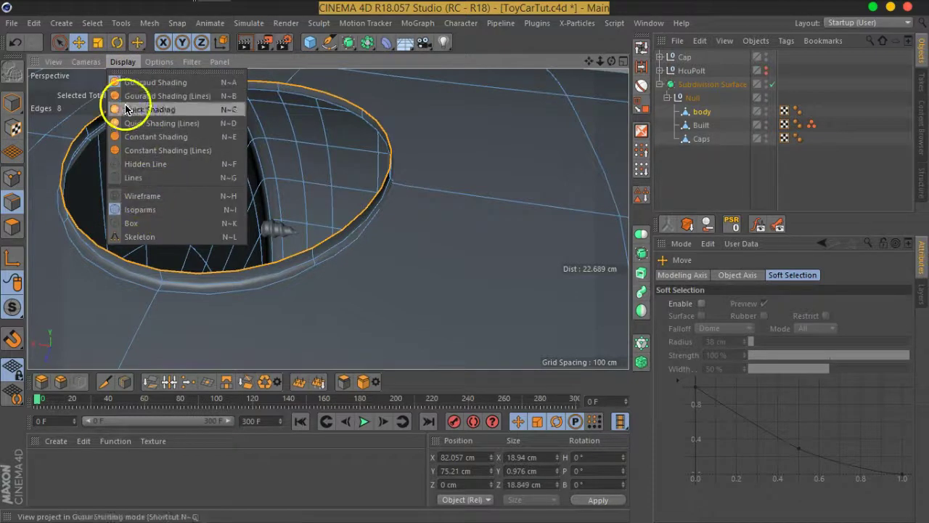
click(155, 96)
click(123, 62)
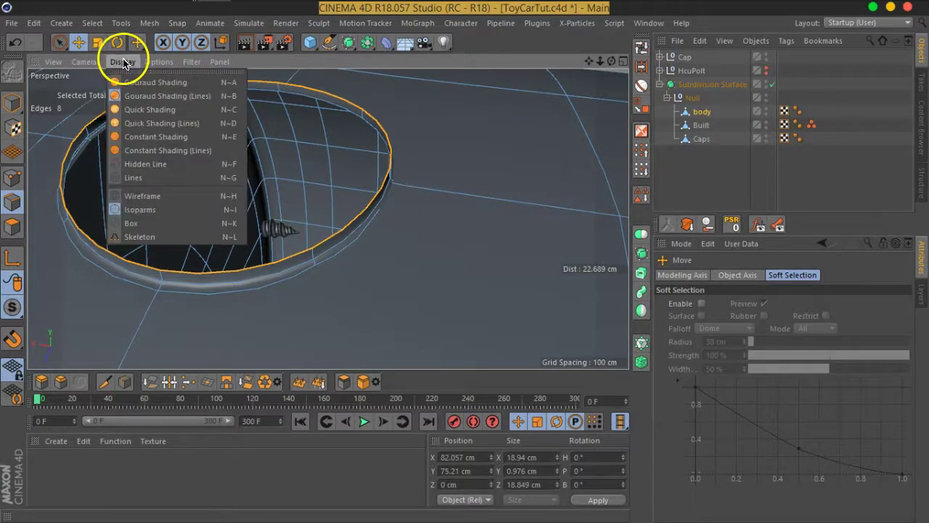
click(149, 196)
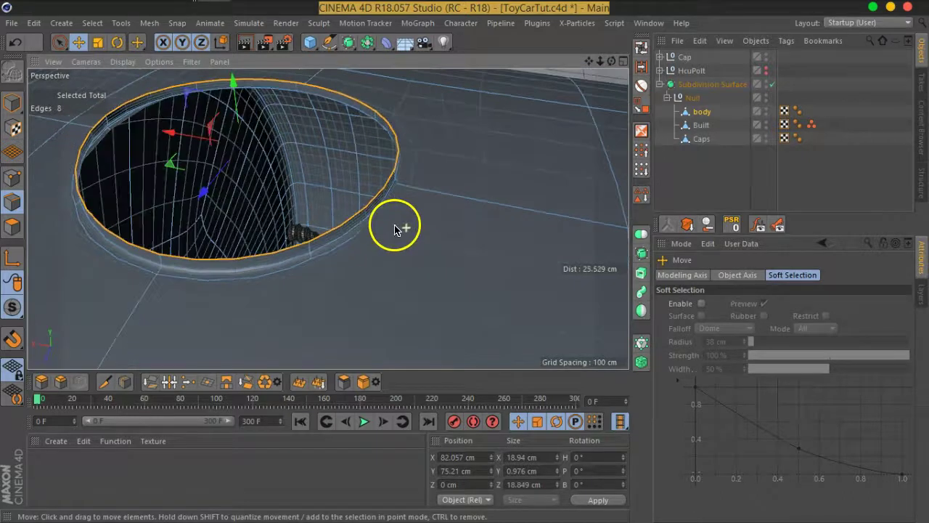
scroll(395, 181, up, 5)
scroll(396, 182, up, 3)
scroll(397, 187, up, 2)
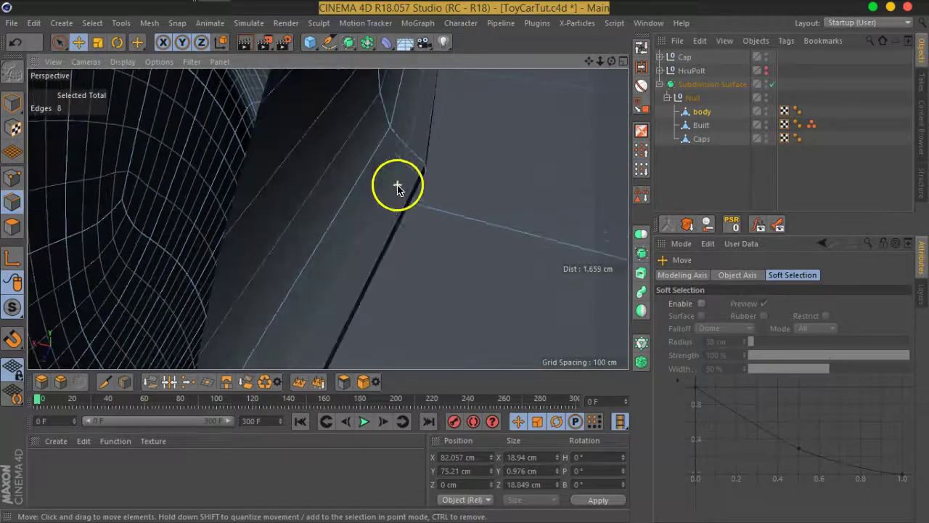
mouse_move(428, 211)
alt+mouse_down()
mouse_move(365, 121)
mouse_move(388, 89)
mouse_move(388, 131)
mouse_move(375, 131)
alt+mouse_up()
Turn off Subdivision Surface and view the octagonal loop from above
key(q)
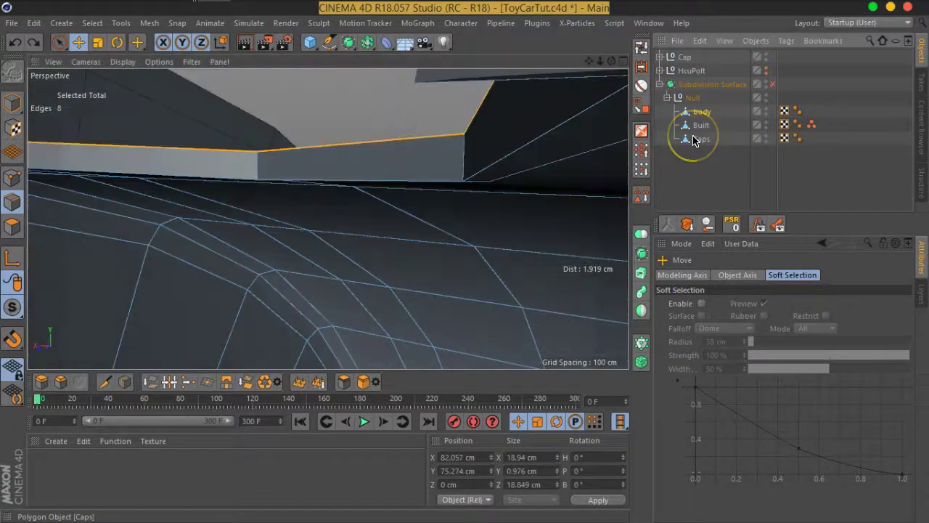
mouse_move(583, 155)
alt+mouse_down()
mouse_move(515, 159)
mouse_move(470, 194)
mouse_move(414, 162)
mouse_move(545, 222)
mouse_move(649, 143)
mouse_move(649, 177)
mouse_move(529, 218)
mouse_move(456, 264)
mouse_move(365, 270)
mouse_move(373, 242)
mouse_move(346, 253)
mouse_move(560, 224)
mouse_move(232, 243)
mouse_move(245, 214)
mouse_move(301, 182)
mouse_move(338, 251)
mouse_move(354, 236)
mouse_move(315, 182)
mouse_move(315, 120)
mouse_move(331, 141)
mouse_move(445, 182)
mouse_move(398, 213)
alt+mouse_up()
mouse_move(367, 170)
alt+mouse_down()
mouse_move(344, 141)
mouse_move(251, 124)
mouse_move(215, 145)
mouse_move(251, 201)
mouse_move(145, 201)
mouse_move(475, 216)
mouse_move(276, 234)
alt+mouse_up()
mouse_move(233, 159)
alt+mouse_down()
mouse_move(365, 265)
mouse_move(410, 389)
alt+mouse_up()
alt+drag(390, 239, 374, 278)
mouse_move(287, 316)
alt+mouse_down()
mouse_move(315, 307)
mouse_move(487, 352)
mouse_move(244, 301)
mouse_move(406, 218)
mouse_move(378, 243)
mouse_move(388, 227)
mouse_move(381, 236)
alt+mouse_up()
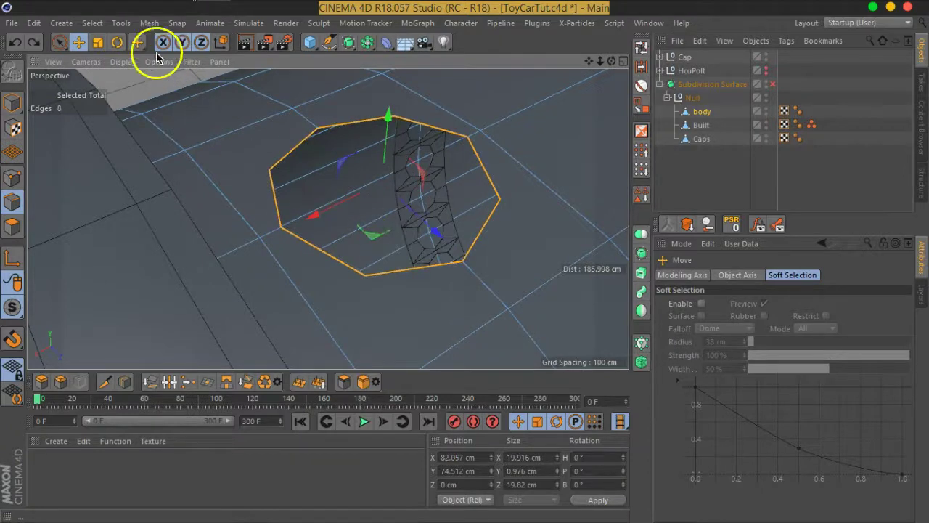
Scale the edge loop down to about 92% and preview it smoothed
click(92, 42)
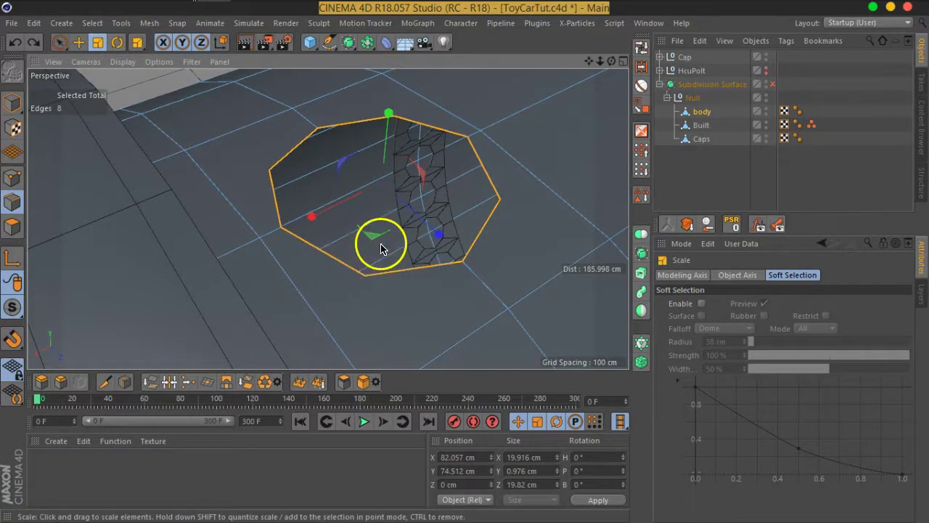
drag(352, 234, 318, 234)
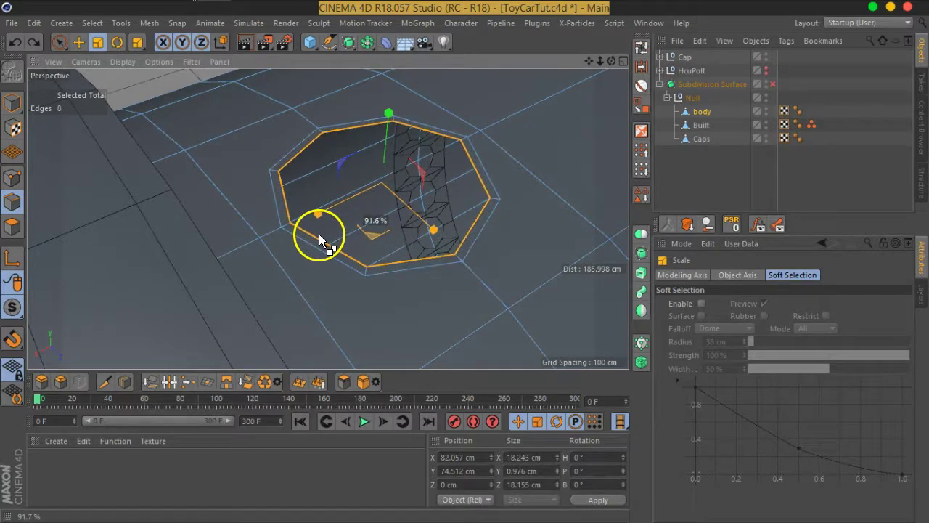
mouse_move(455, 207)
alt+mouse_down()
mouse_move(367, 284)
mouse_move(352, 247)
mouse_move(338, 321)
mouse_move(426, 201)
mouse_move(394, 263)
mouse_move(349, 201)
alt+mouse_up()
mouse_move(436, 229)
alt+mouse_down()
mouse_move(400, 220)
mouse_move(242, 124)
mouse_move(365, 182)
alt+mouse_up()
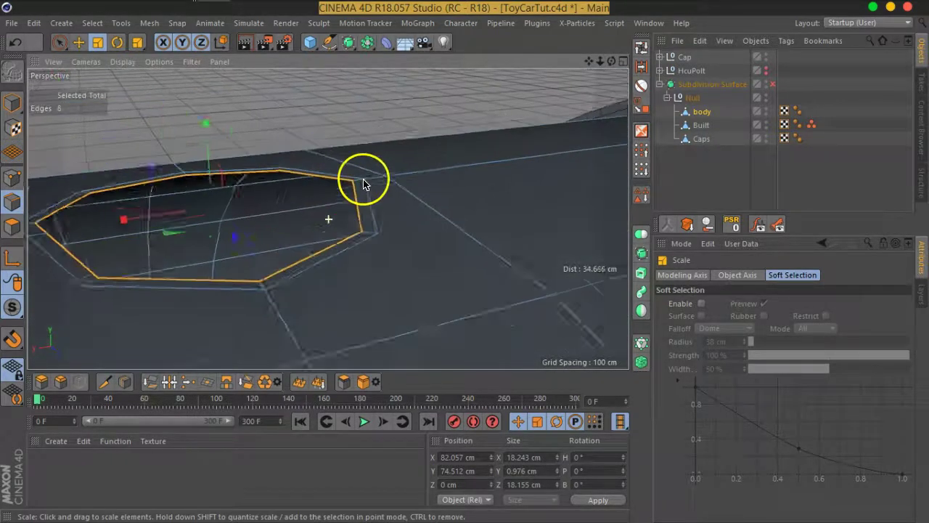
click(772, 85)
mouse_move(375, 208)
alt+mouse_down()
mouse_move(350, 212)
mouse_move(373, 233)
mouse_move(382, 300)
mouse_move(384, 215)
mouse_move(366, 232)
mouse_move(361, 266)
mouse_move(386, 283)
mouse_move(346, 268)
mouse_move(385, 266)
mouse_move(78, 164)
alt+mouse_up()
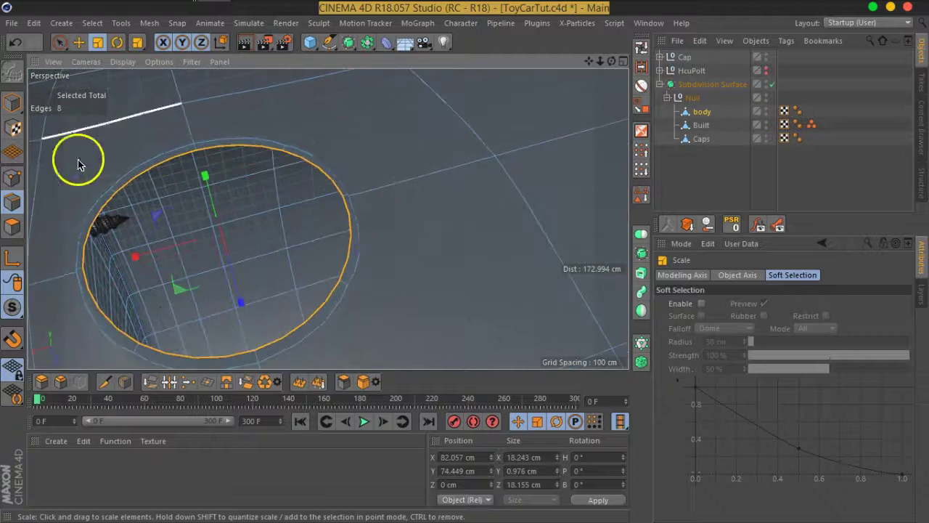
In Model mode, scale the inset inner rim back out to the border, then return to Edge mode
click(12, 101)
mouse_move(310, 275)
alt+mouse_down()
mouse_move(295, 283)
mouse_move(487, 246)
alt+mouse_up()
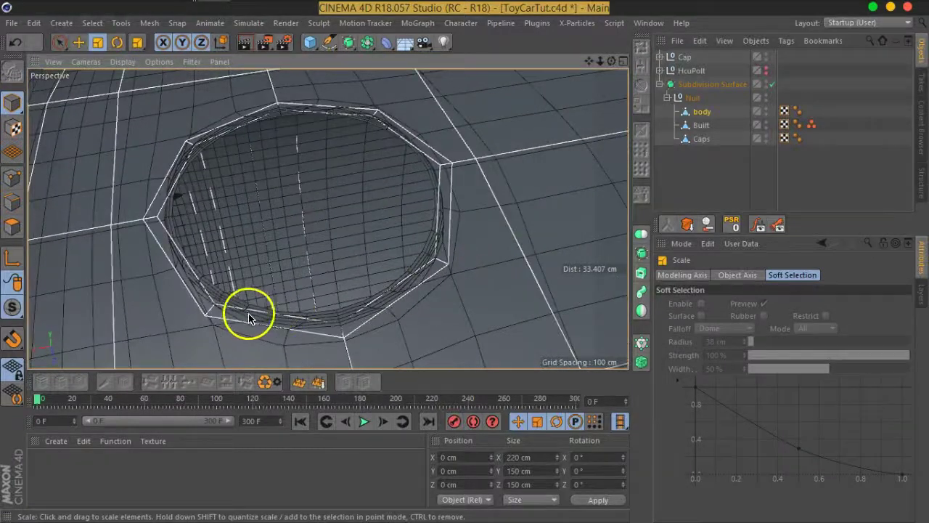
mouse_move(242, 267)
alt+mouse_down()
mouse_move(235, 259)
mouse_move(244, 261)
alt+mouse_up()
click(773, 85)
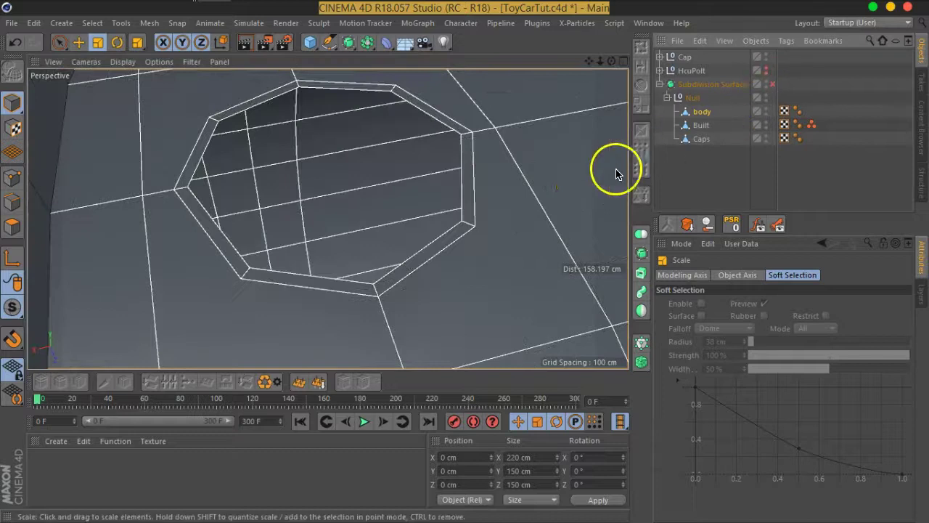
drag(488, 188, 490, 190)
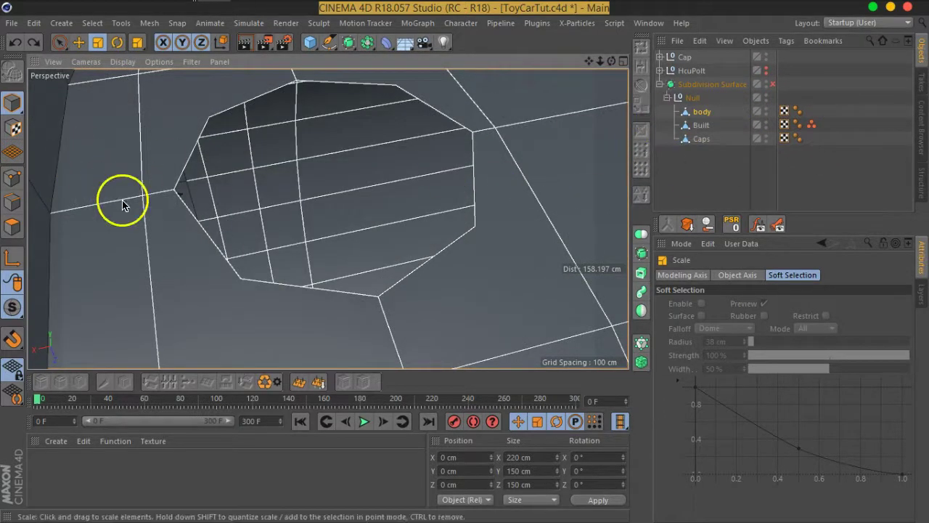
click(10, 205)
alt+drag(407, 214, 419, 223)
scroll(419, 225, down, 2)
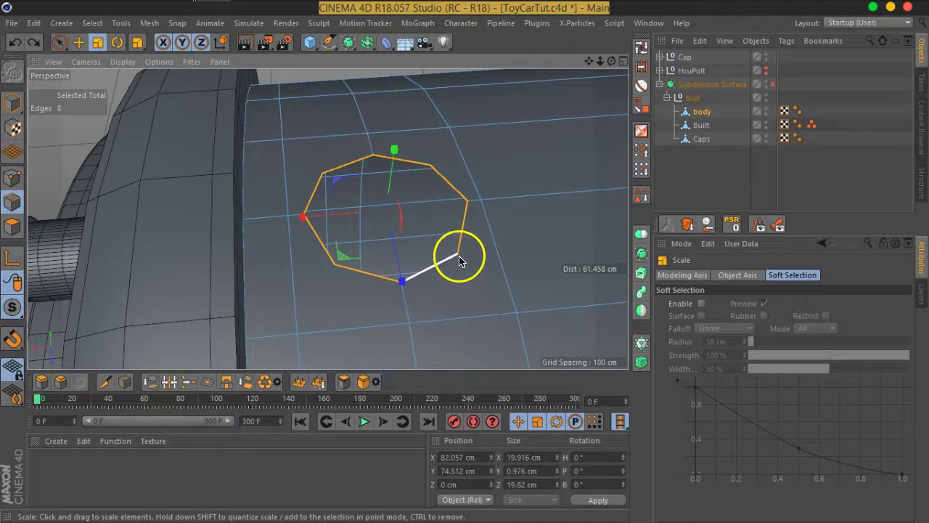
Show N-gon Lines via the Filter menu and apply Remove N-gons to the octagon
alt+drag(516, 331, 462, 270)
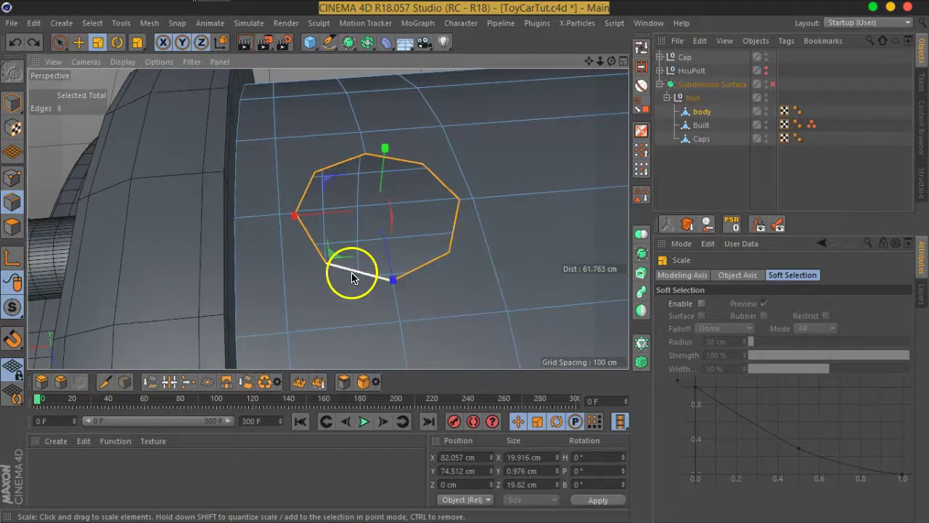
right_click(351, 277)
click(187, 61)
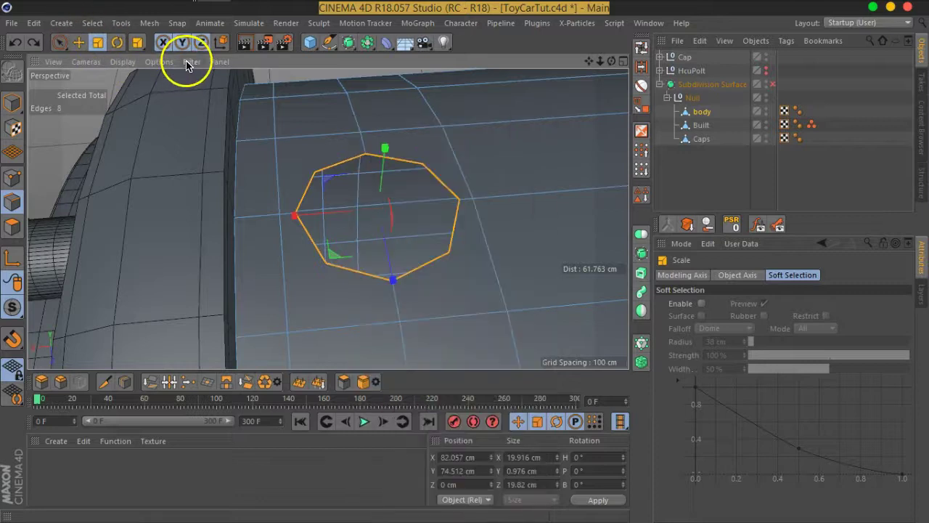
click(191, 61)
click(223, 387)
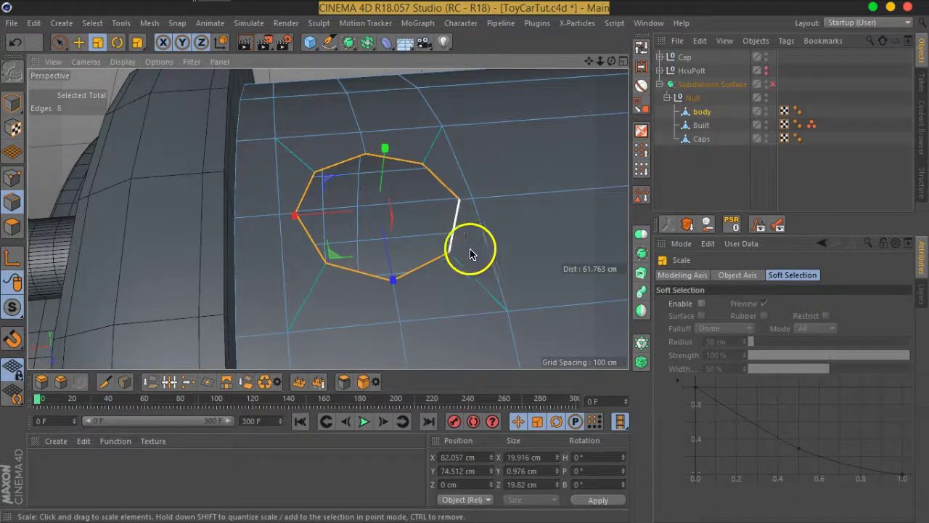
click(119, 24)
mouse_move(149, 23)
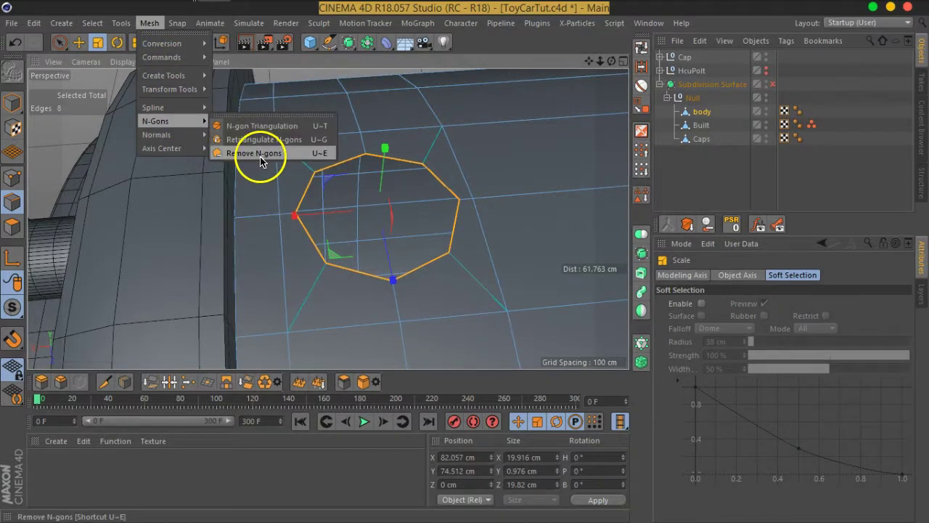
click(253, 154)
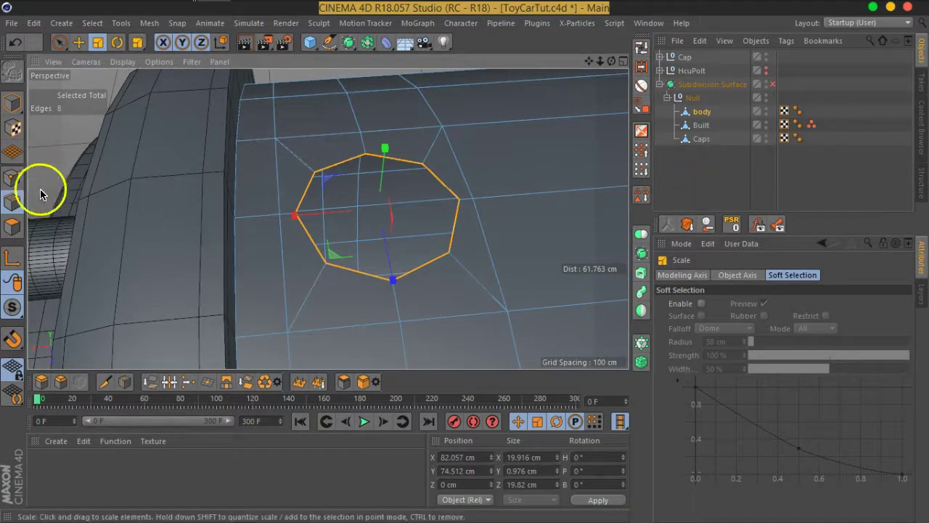
Shrink the octagonal loop to about 92% and reframe the view on it
mouse_move(430, 202)
alt+mouse_down()
mouse_move(317, 243)
mouse_move(327, 265)
mouse_move(483, 305)
mouse_move(425, 190)
alt+mouse_up()
mouse_move(374, 283)
mouse_down()
mouse_move(313, 275)
mouse_move(317, 262)
mouse_up()
click(83, 48)
alt+drag(442, 297, 387, 170)
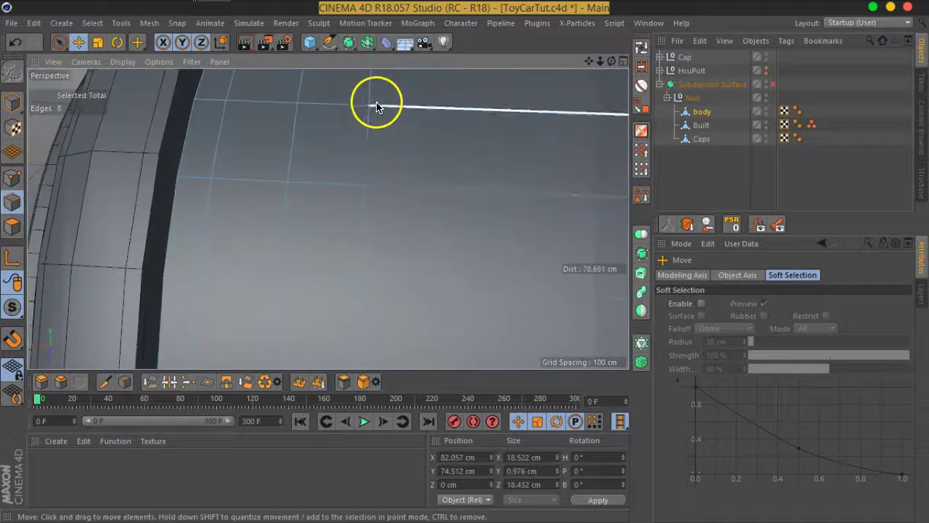
mouse_move(373, 100)
alt+mouse_down()
mouse_move(341, 155)
mouse_move(291, 190)
alt+mouse_up()
alt+drag(345, 213, 351, 184)
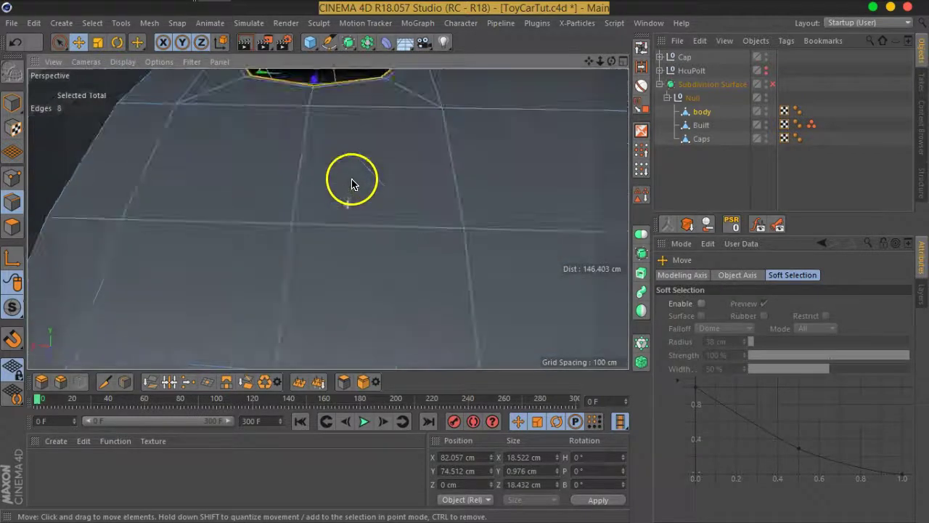
mouse_move(371, 131)
alt+mouse_down()
mouse_move(380, 264)
mouse_move(338, 159)
alt+mouse_up()
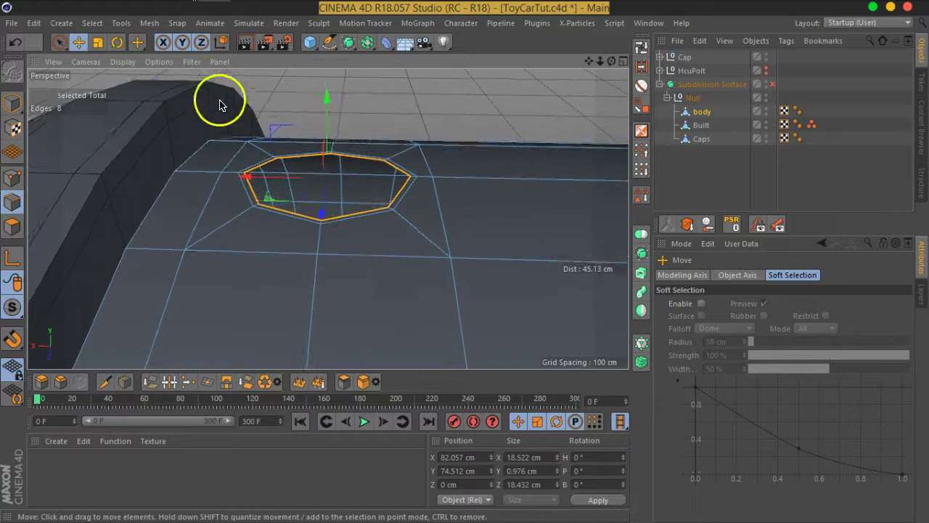
mouse_move(468, 293)
alt+mouse_down()
mouse_move(452, 269)
mouse_move(502, 284)
mouse_move(388, 279)
mouse_move(353, 297)
mouse_move(469, 311)
mouse_move(396, 290)
mouse_move(478, 222)
mouse_move(423, 222)
mouse_move(456, 238)
mouse_move(342, 234)
mouse_move(471, 222)
mouse_move(452, 191)
mouse_move(369, 206)
alt+mouse_up()
Raise the octagonal loop slightly to Y 77.977 cm, previewing with Subdivision Surface on and off
click(76, 65)
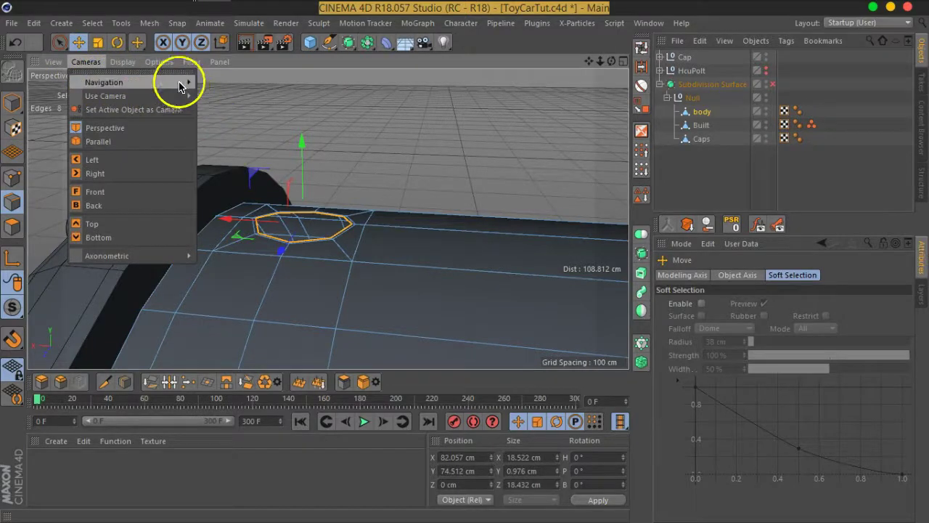
click(239, 113)
mouse_move(394, 222)
alt+mouse_down()
mouse_move(331, 217)
mouse_move(358, 257)
mouse_move(299, 235)
mouse_move(373, 215)
mouse_move(332, 174)
mouse_move(383, 160)
mouse_move(406, 194)
mouse_move(409, 242)
mouse_move(375, 218)
alt+mouse_up()
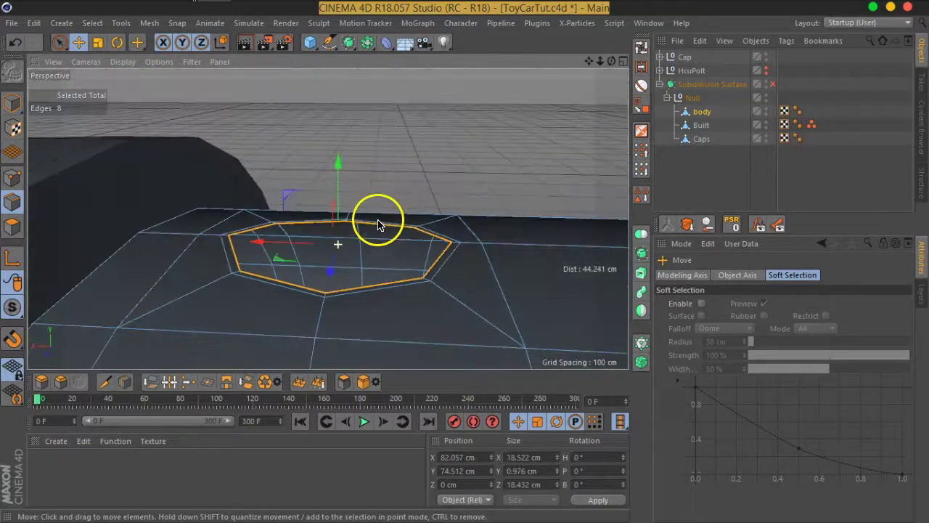
drag(338, 168, 338, 164)
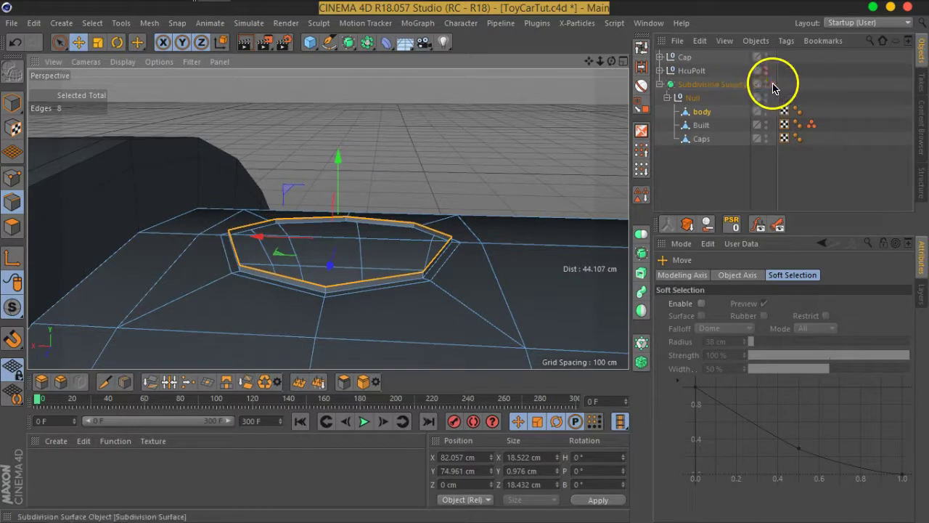
click(772, 84)
mouse_move(450, 301)
alt+mouse_down()
mouse_move(378, 276)
mouse_move(479, 278)
mouse_move(456, 278)
alt+mouse_up()
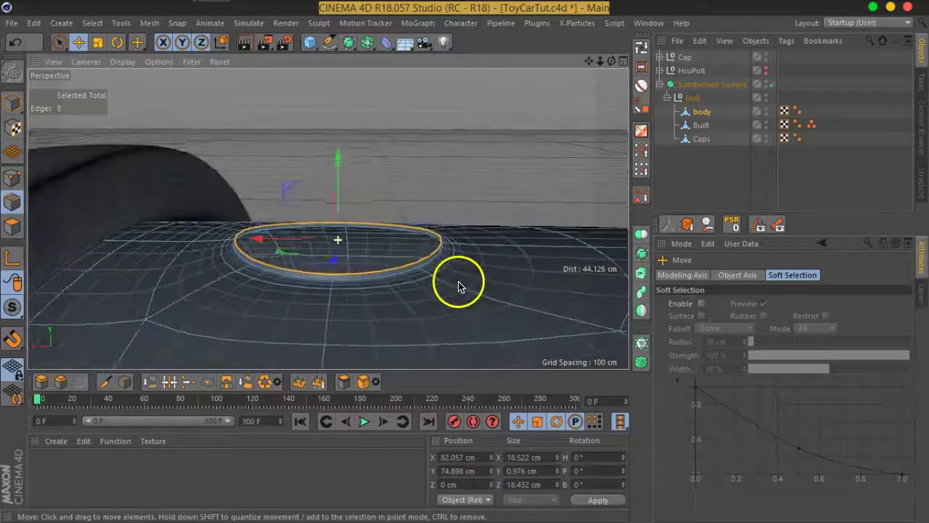
click(776, 84)
mouse_move(404, 233)
alt+mouse_down()
mouse_move(404, 280)
mouse_move(410, 265)
mouse_move(435, 276)
mouse_move(411, 266)
alt+mouse_up()
Pull the edge loop up, then flatten it to zero height on Y
drag(356, 217, 354, 180)
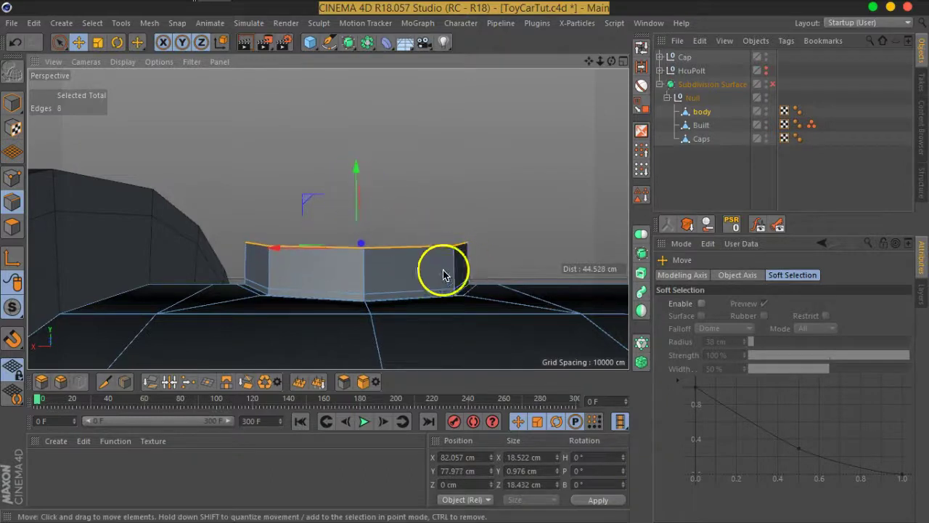
click(98, 41)
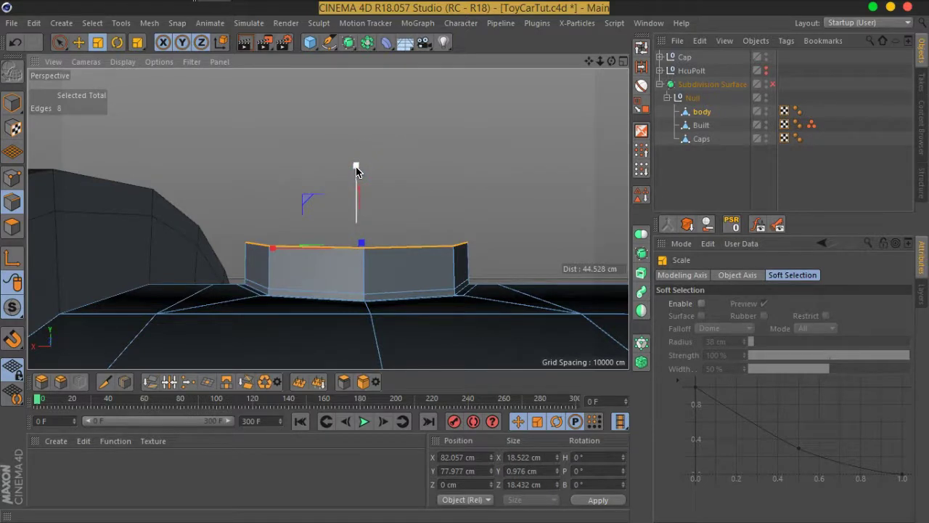
drag(355, 177, 355, 242)
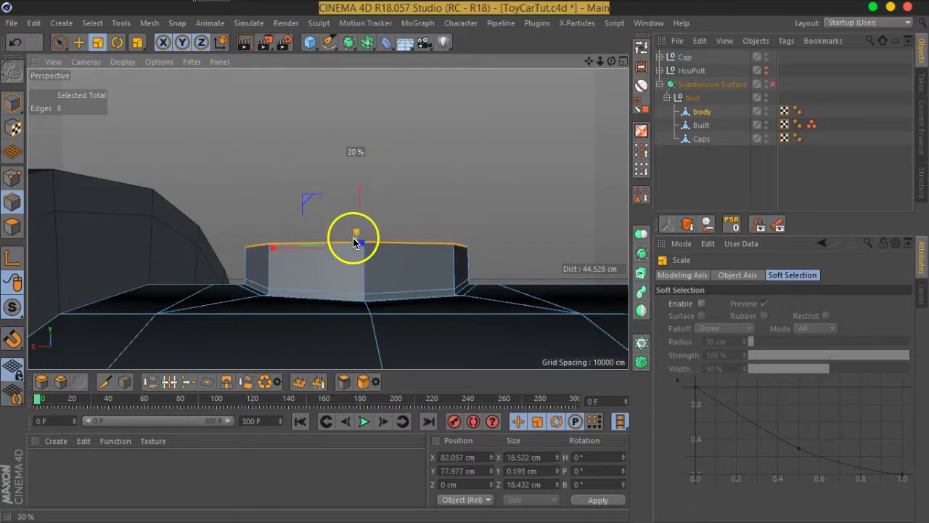
mouse_move(483, 196)
alt+mouse_down()
mouse_move(272, 197)
mouse_move(489, 245)
mouse_move(487, 220)
mouse_move(462, 199)
mouse_move(414, 272)
alt+mouse_up()
scroll(414, 272, up, 1)
scroll(418, 253, up, 1)
scroll(400, 254, up, 1)
scroll(389, 259, up, 1)
Raise the flattened ring into a tall octagonal wall and check it smoothed
click(79, 42)
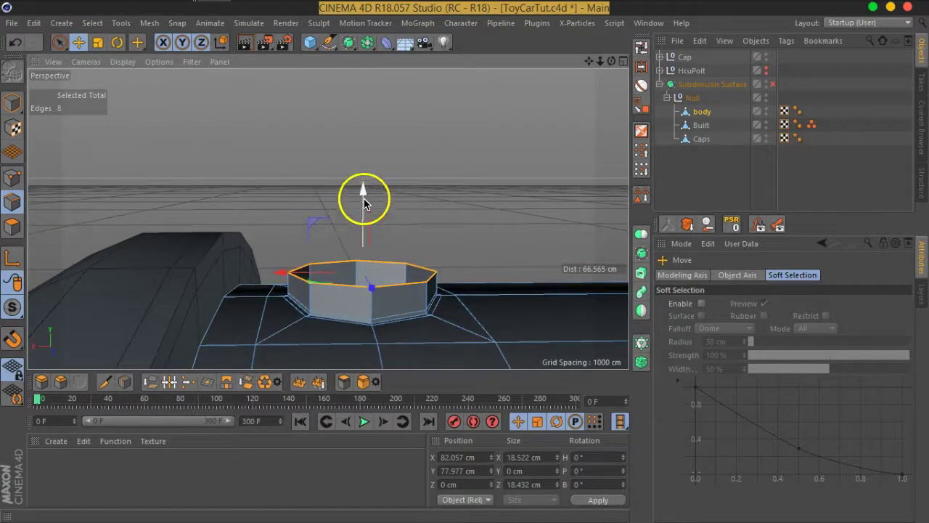
ctrl+drag(364, 203, 361, 156)
mouse_move(432, 207)
alt+mouse_down()
mouse_move(363, 294)
mouse_move(45, 259)
mouse_move(197, 263)
mouse_move(172, 232)
alt+mouse_up()
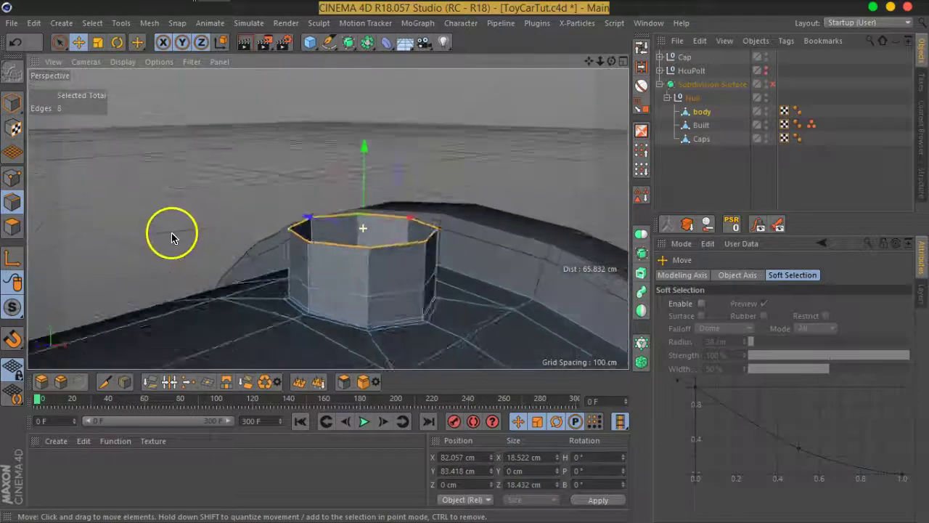
click(771, 84)
mouse_move(446, 273)
alt+mouse_down()
mouse_move(327, 234)
mouse_move(351, 225)
mouse_move(394, 259)
mouse_move(400, 218)
mouse_move(382, 264)
mouse_move(393, 314)
mouse_move(373, 271)
alt+mouse_up()
scroll(373, 271, up, 2)
scroll(375, 284, up, 2)
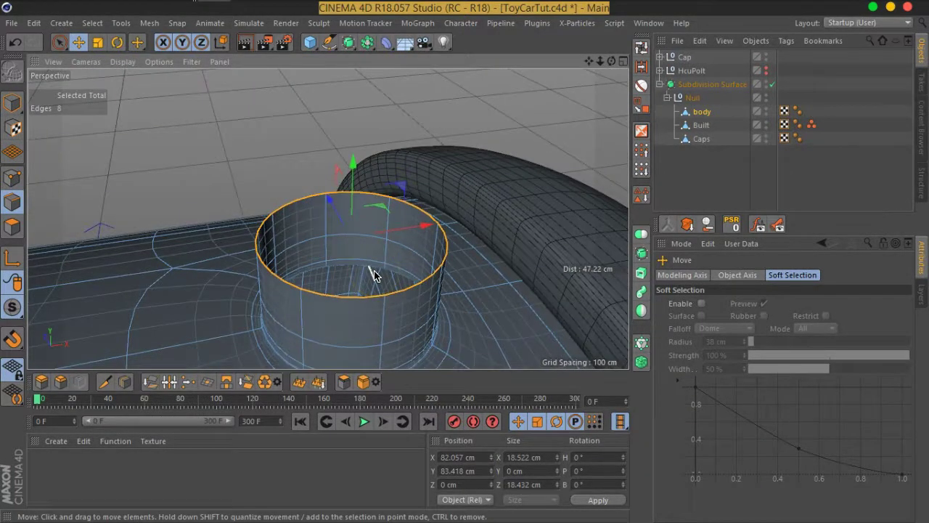
Turn smoothing off and raise the collar's top edge loop higher to Y 85.923 cm
click(772, 84)
scroll(373, 240, up, 2)
scroll(373, 247, up, 2)
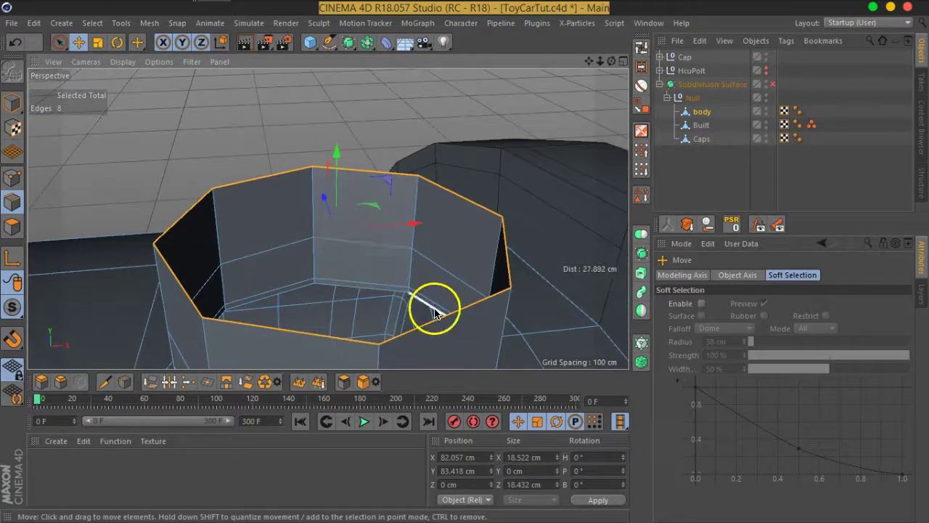
scroll(421, 290, down, 1)
scroll(417, 279, down, 2)
mouse_move(404, 304)
alt+mouse_down()
mouse_move(408, 282)
mouse_move(382, 235)
alt+mouse_up()
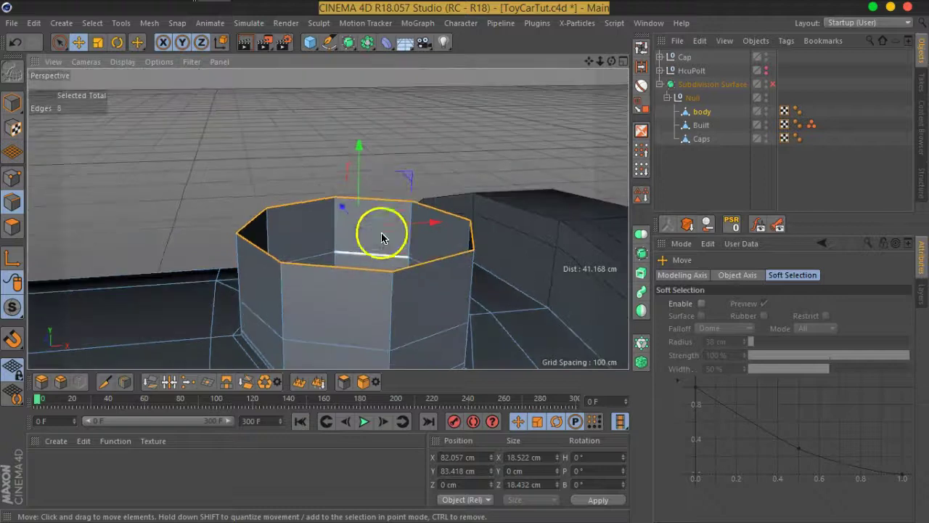
mouse_move(363, 172)
mouse_down()
mouse_move(363, 139)
mouse_move(330, 251)
mouse_move(283, 203)
mouse_move(365, 213)
mouse_move(365, 265)
mouse_up()
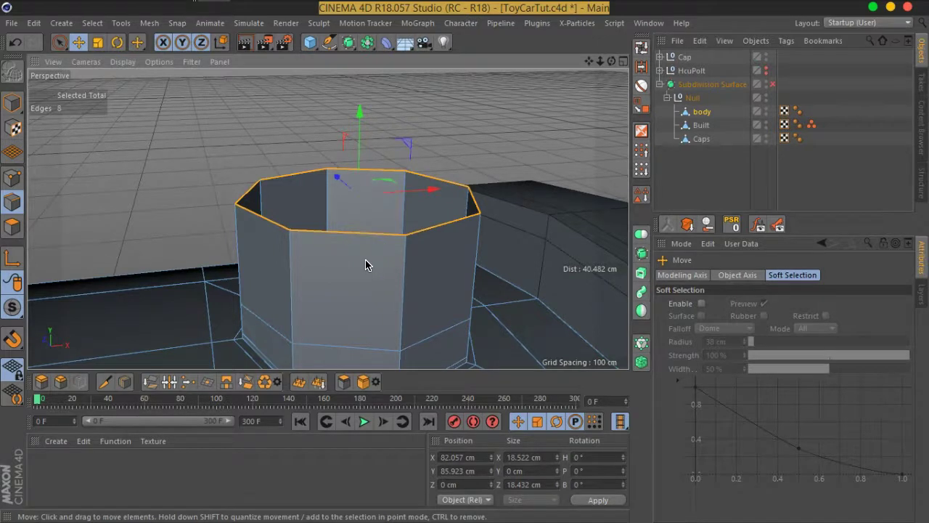
Flare the collar's top edge loop outward to about 112%
click(98, 42)
mouse_move(208, 203)
alt+mouse_down()
mouse_move(222, 225)
mouse_move(338, 203)
alt+mouse_up()
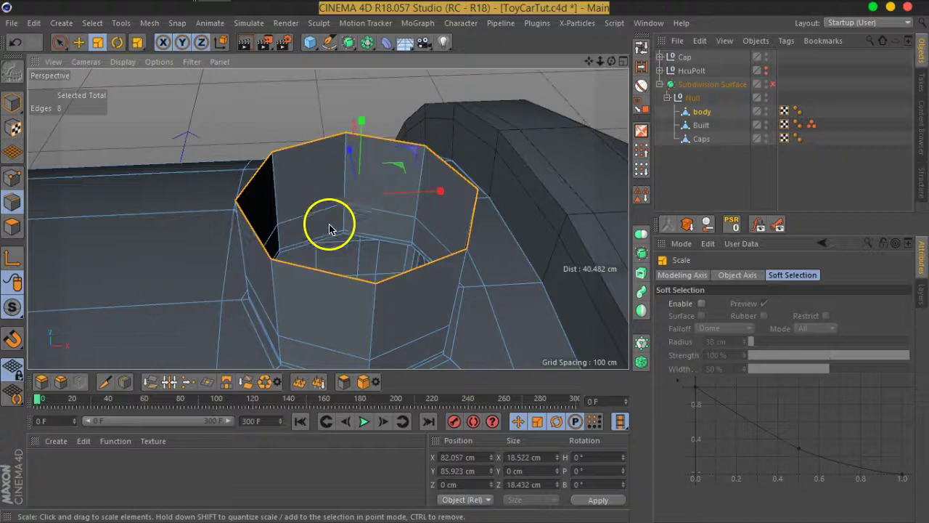
drag(208, 134, 249, 66)
click(79, 42)
mouse_move(226, 200)
alt+mouse_down()
mouse_move(357, 239)
mouse_move(365, 197)
mouse_move(361, 242)
mouse_move(325, 272)
alt+mouse_up()
scroll(325, 272, up, 2)
scroll(305, 266, up, 2)
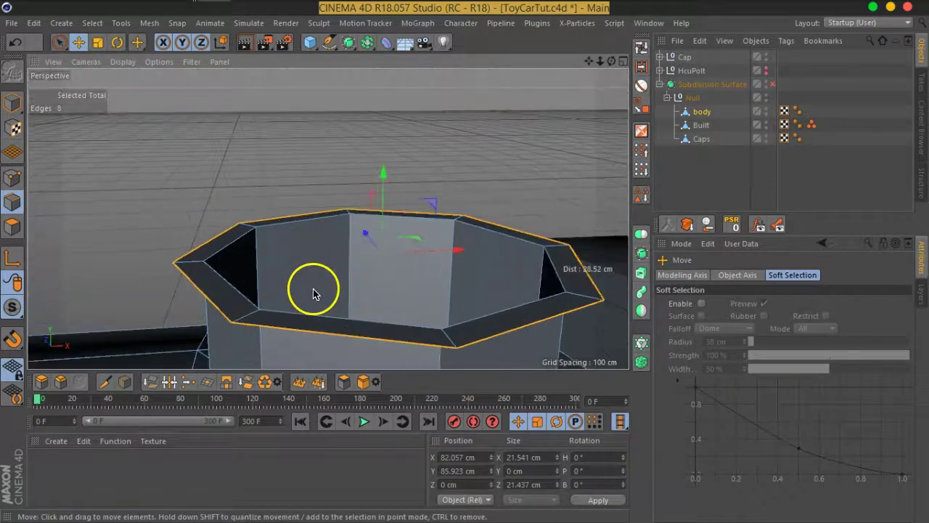
scroll(315, 292, up, 2)
Lift the flared edge loop slightly higher
click(97, 42)
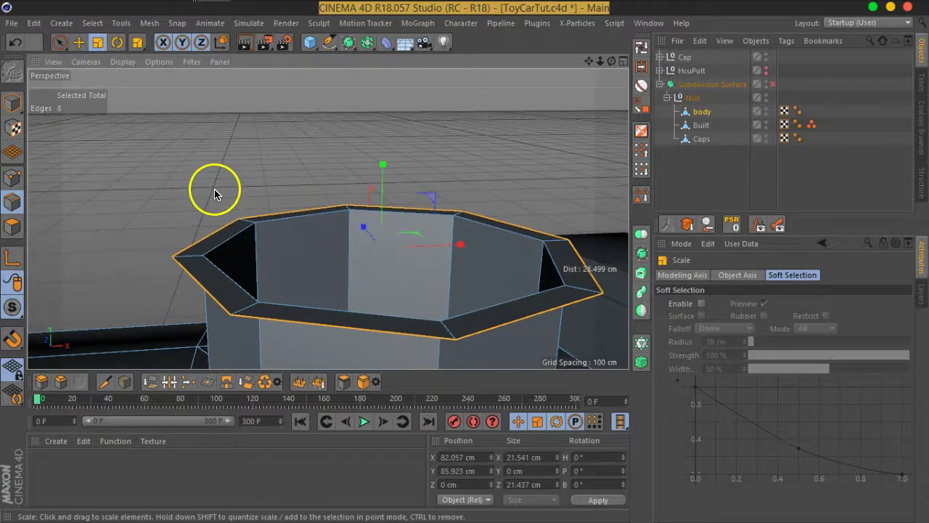
click(78, 42)
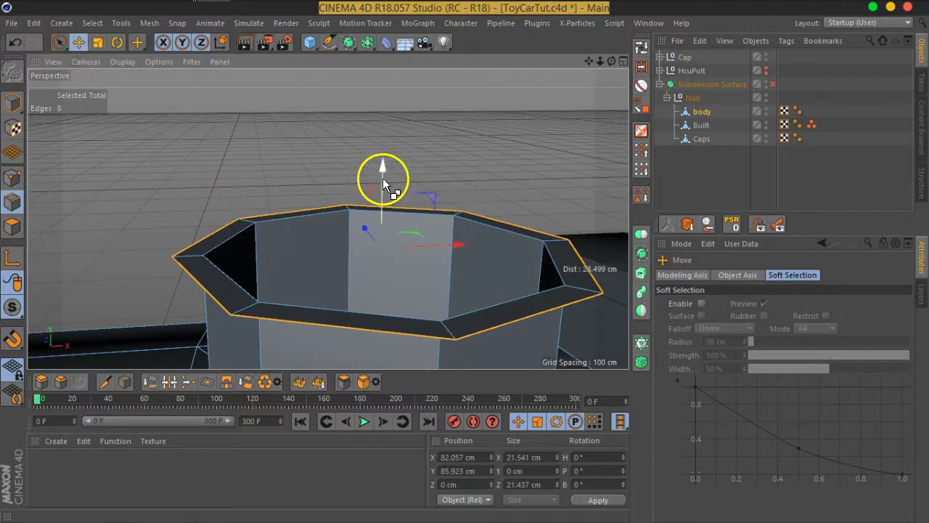
drag(383, 177, 382, 156)
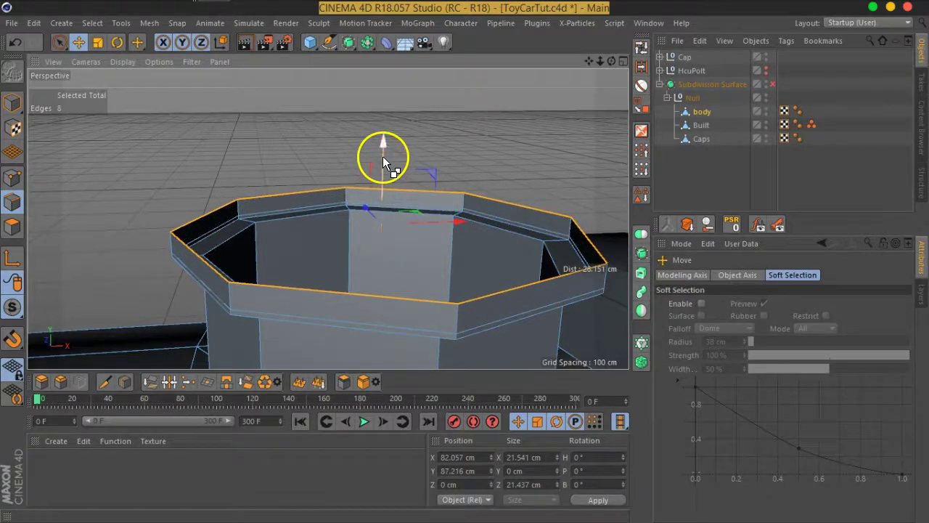
drag(382, 156, 387, 159)
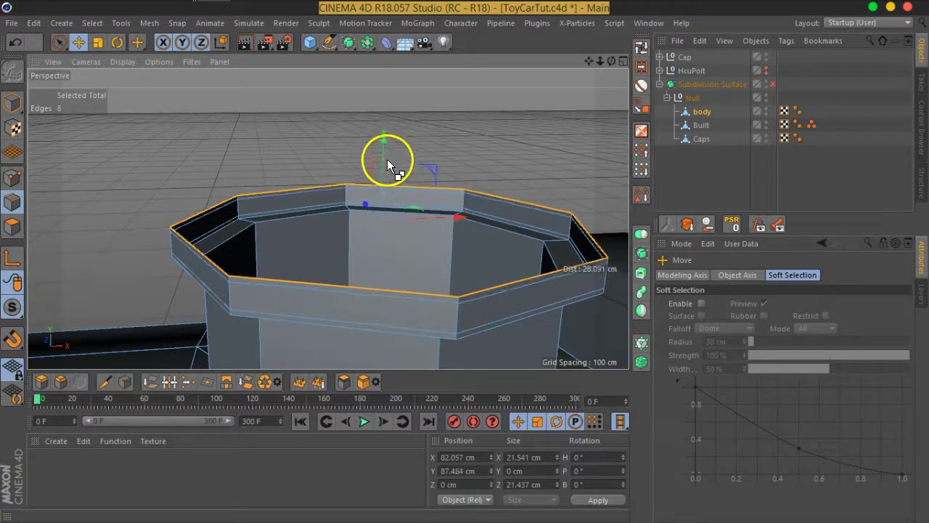
Scale the top loop inward to about 82.7% for the lip and preview it smoothed
click(97, 42)
drag(270, 135, 218, 155)
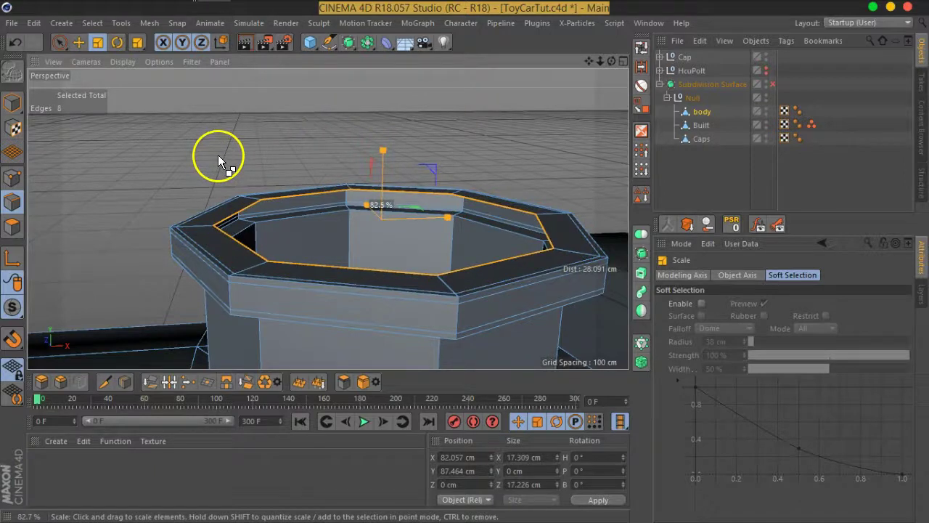
click(772, 84)
mouse_move(511, 320)
alt+mouse_down()
mouse_move(446, 269)
mouse_move(452, 232)
mouse_move(462, 254)
mouse_move(375, 311)
mouse_move(263, 311)
mouse_move(379, 303)
mouse_move(478, 340)
mouse_move(479, 322)
mouse_move(516, 293)
mouse_move(484, 304)
alt+mouse_up()
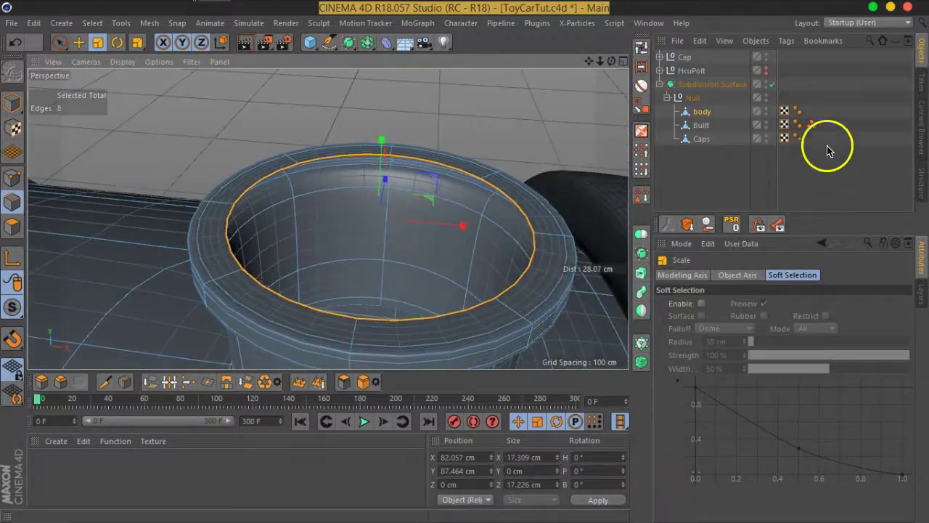
Toggle Subdivision Surface on and off to inspect the rim, leave it off, and open the Mesh menu
click(772, 84)
alt+drag(511, 251, 524, 283)
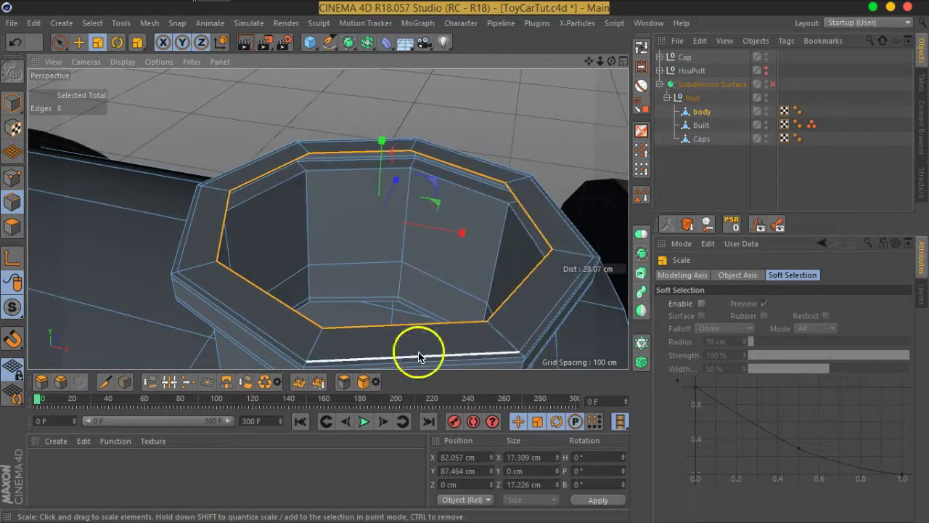
mouse_move(464, 280)
alt+mouse_down()
mouse_move(434, 247)
mouse_move(464, 257)
alt+mouse_up()
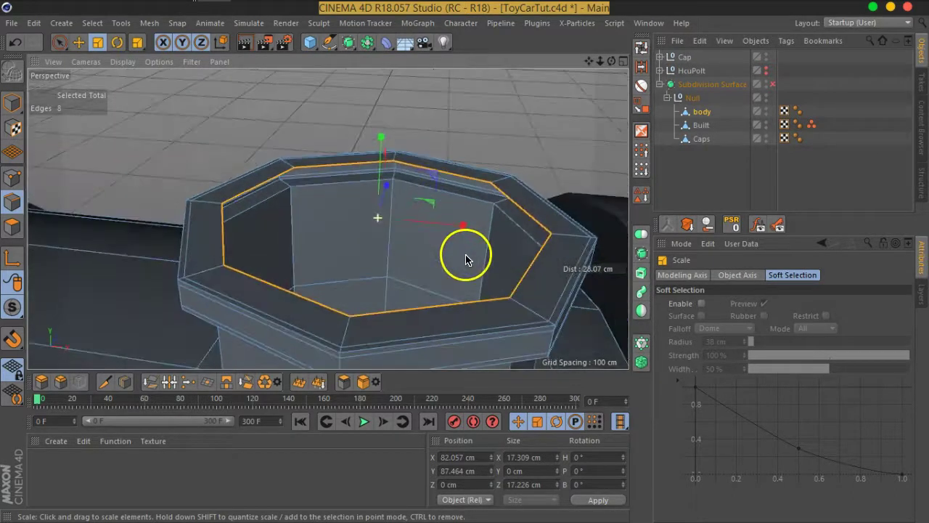
click(772, 84)
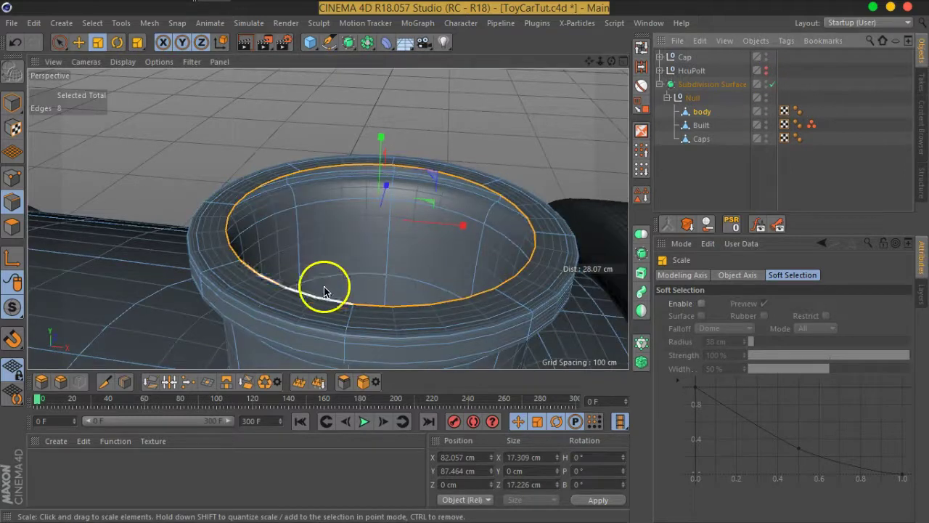
click(772, 84)
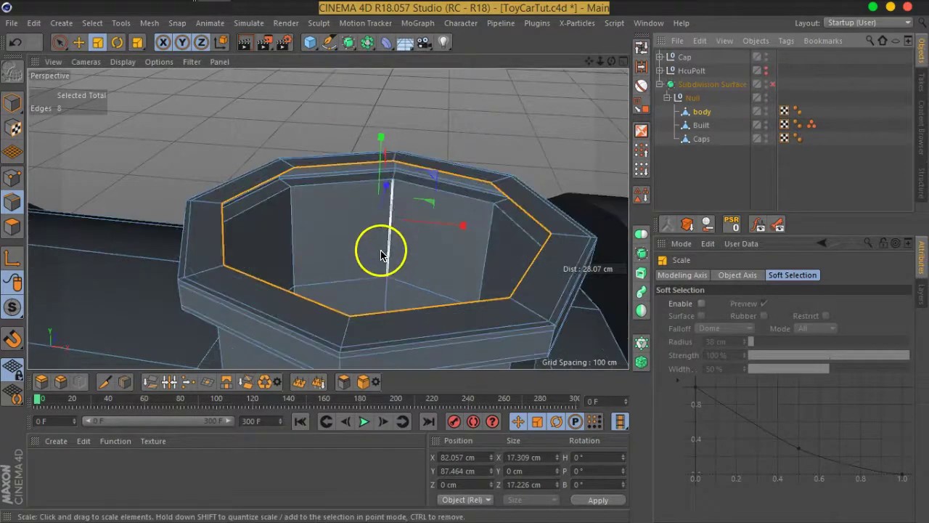
alt+drag(380, 249, 394, 263)
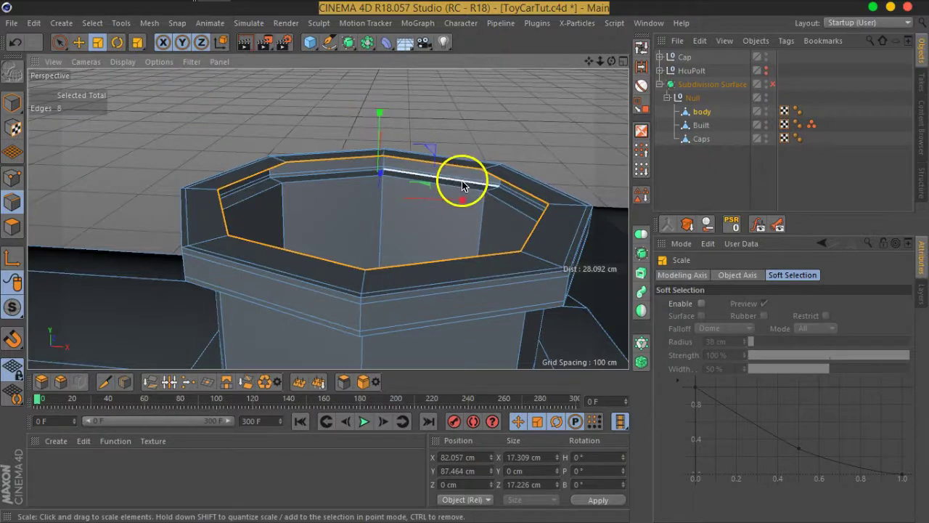
click(120, 24)
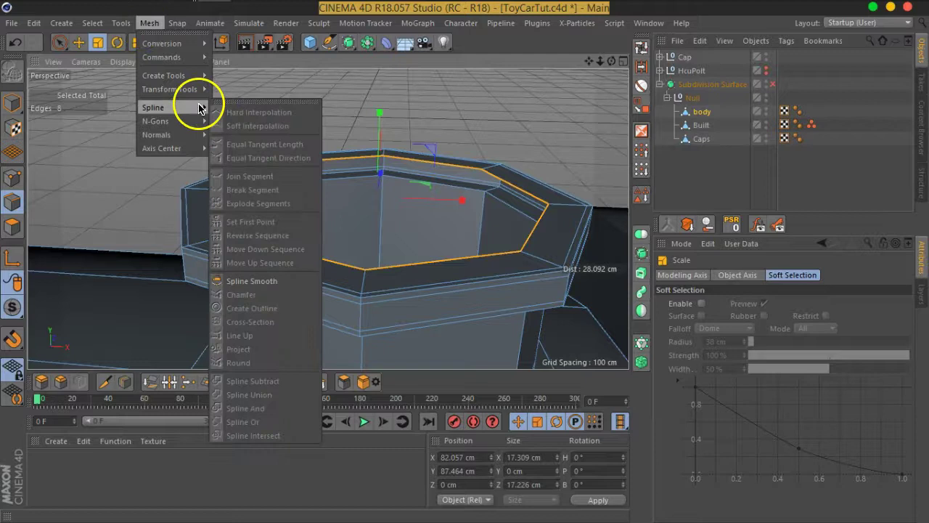
mouse_move(161, 57)
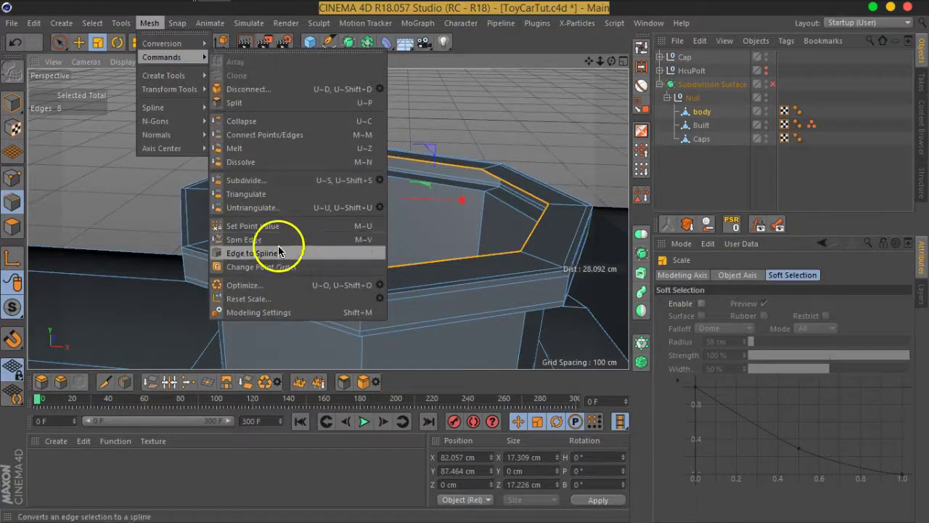
Convert the inner edge loop to body.Spline, move it to top level, and center its axis to geometry
click(251, 254)
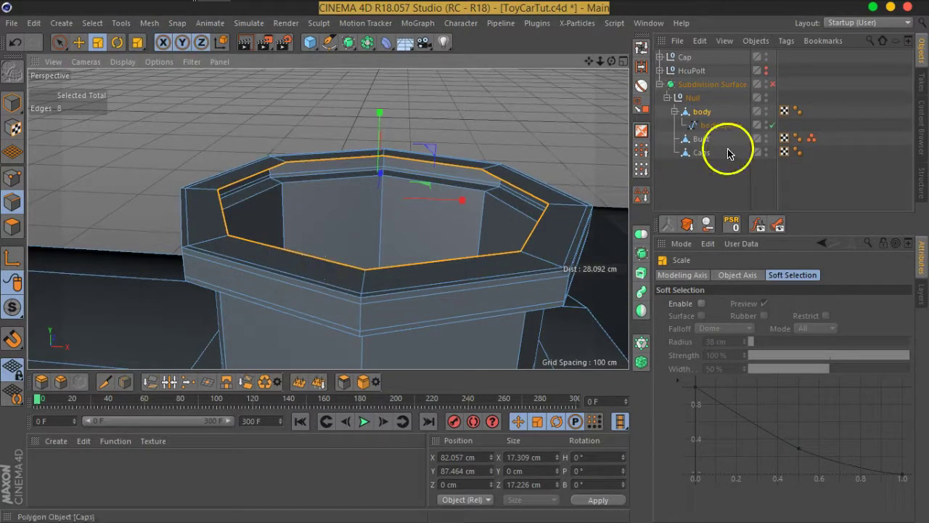
drag(715, 127, 716, 164)
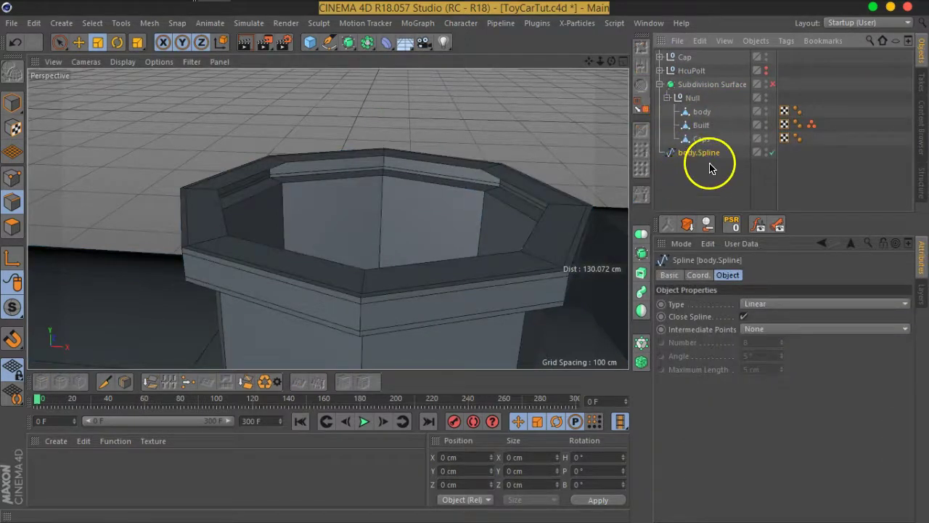
click(15, 106)
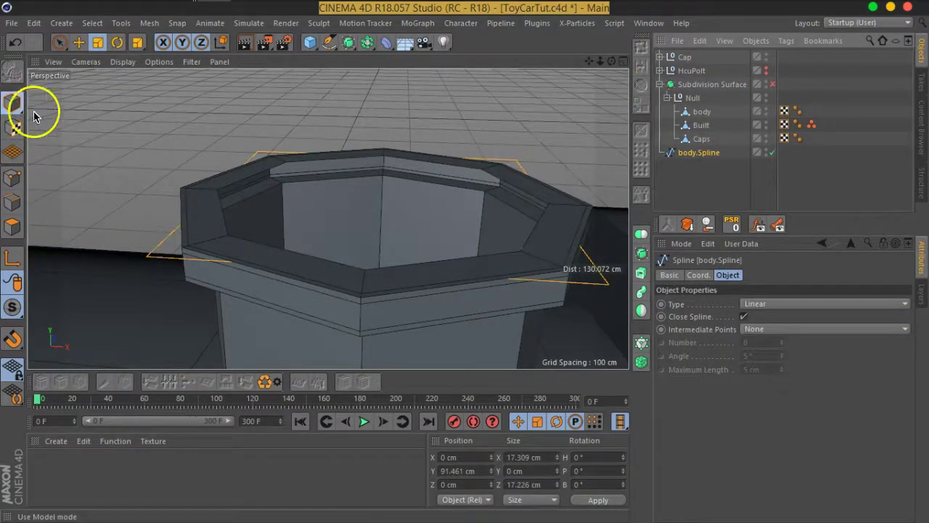
click(120, 23)
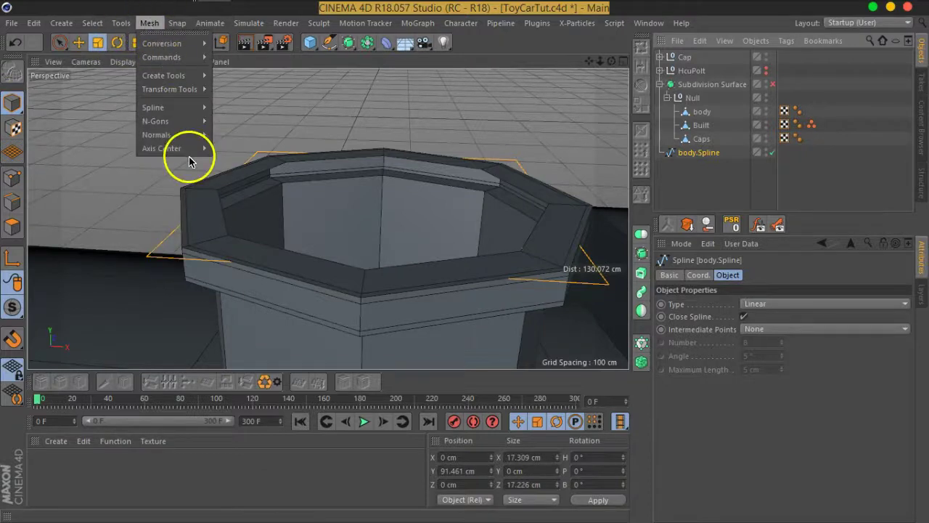
click(245, 167)
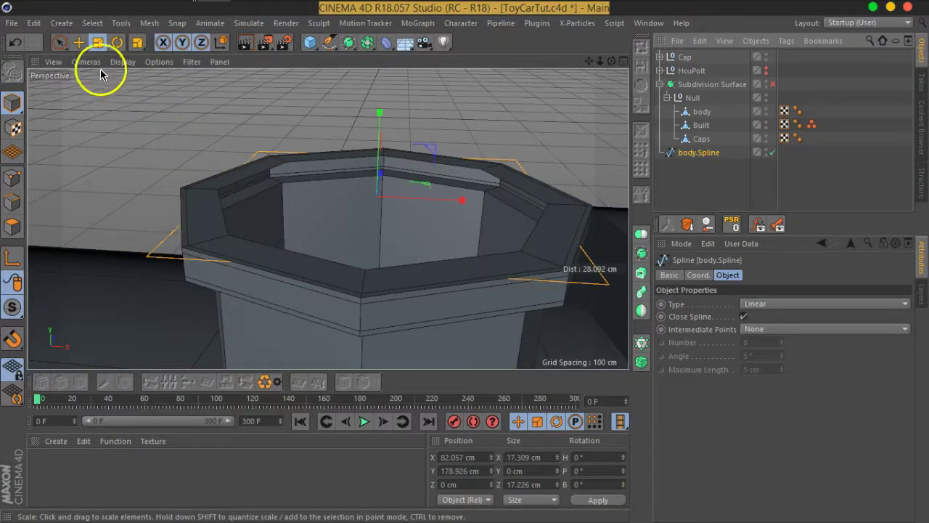
click(79, 42)
mouse_move(487, 228)
alt+mouse_down()
mouse_move(465, 205)
mouse_move(498, 222)
mouse_move(523, 259)
mouse_move(513, 261)
alt+mouse_up()
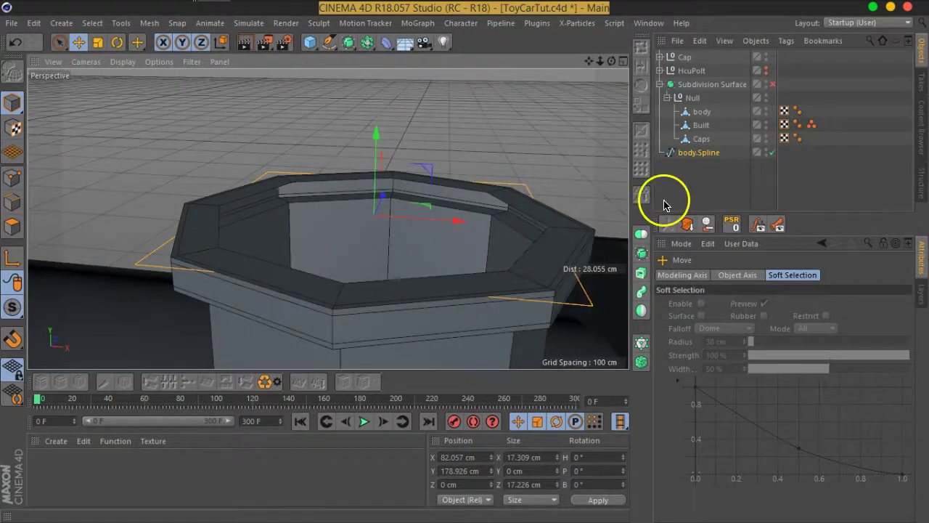
Extrude body.Spline with Movement 0/2/0 cm and 2 subdivisions
click(350, 48)
alt+click(493, 62)
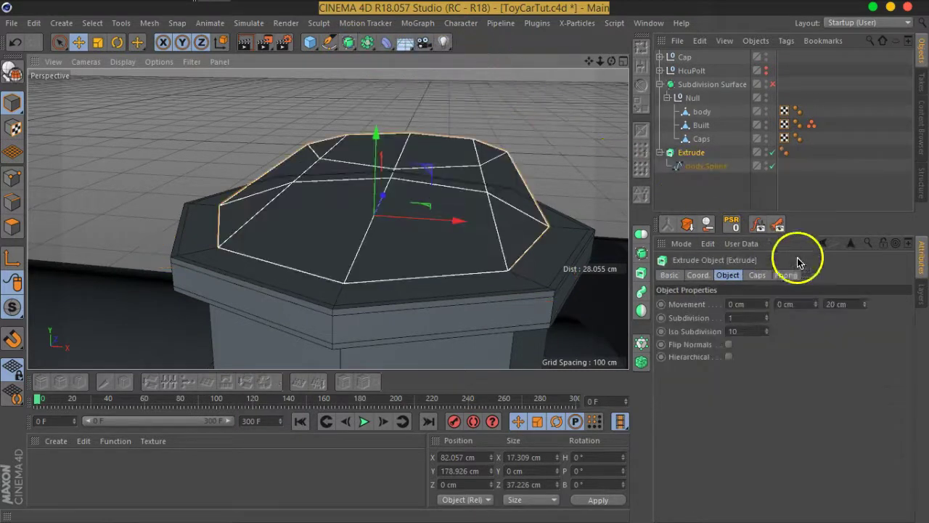
click(831, 304)
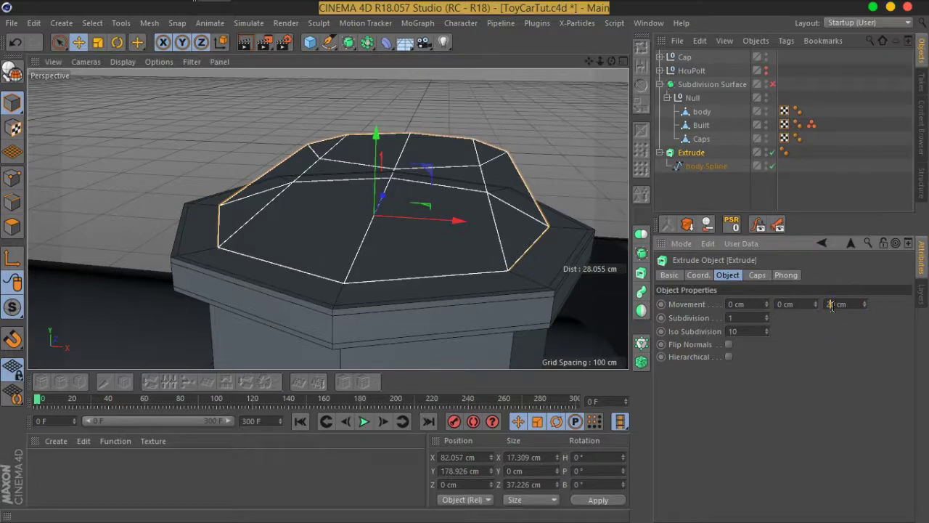
text(0)
key(Return)
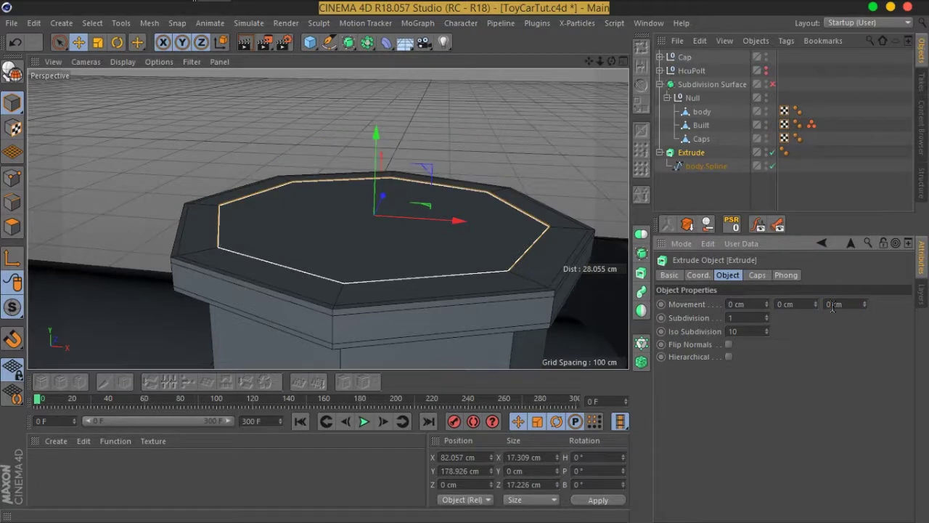
text(1)
key(Return)
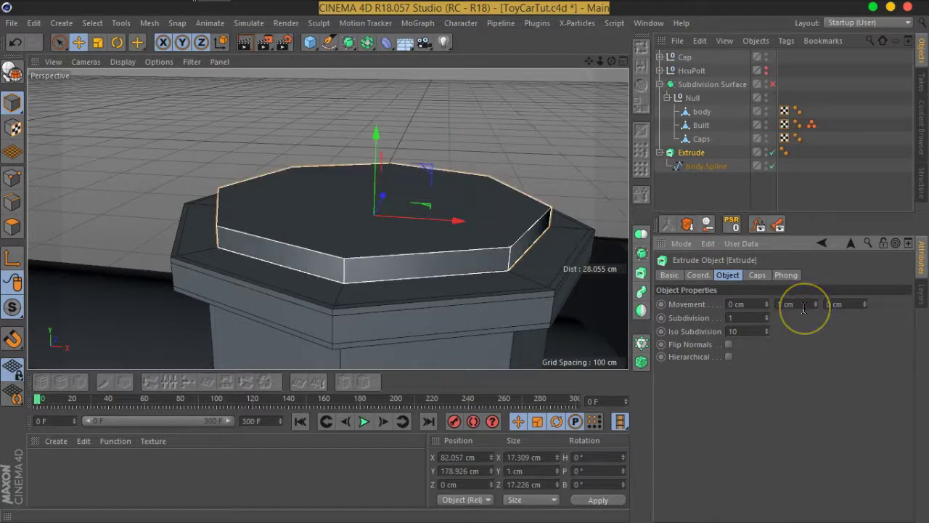
scroll(803, 307, up, 1)
mouse_move(466, 239)
alt+mouse_down()
mouse_move(450, 210)
mouse_move(501, 232)
mouse_move(470, 262)
alt+mouse_up()
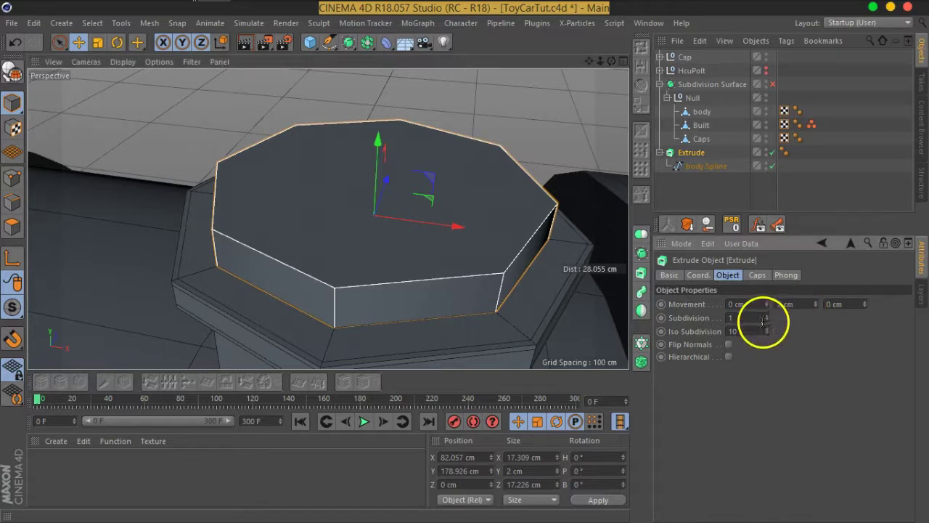
click(768, 320)
Move the Extrude object under the Null beside Caps
mouse_move(452, 269)
alt+mouse_down()
mouse_move(429, 244)
mouse_move(321, 207)
mouse_move(439, 168)
mouse_move(457, 207)
alt+mouse_up()
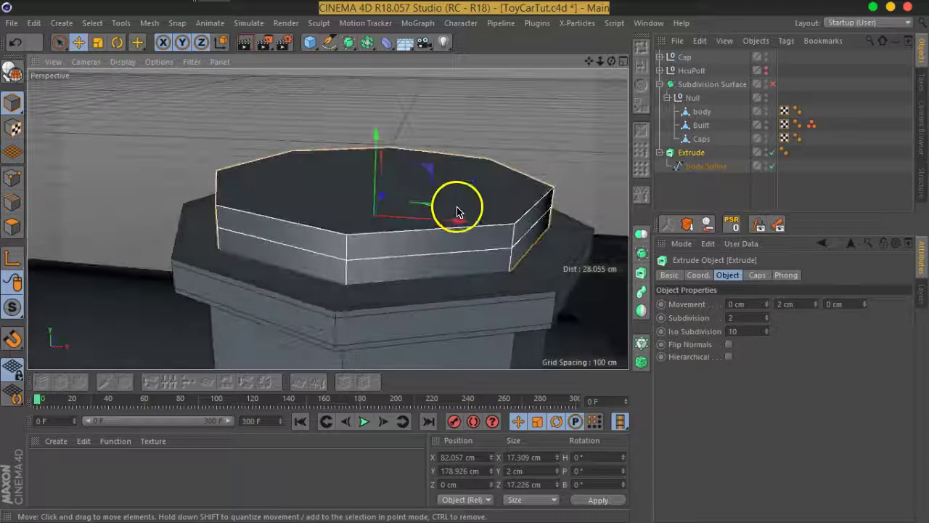
click(690, 154)
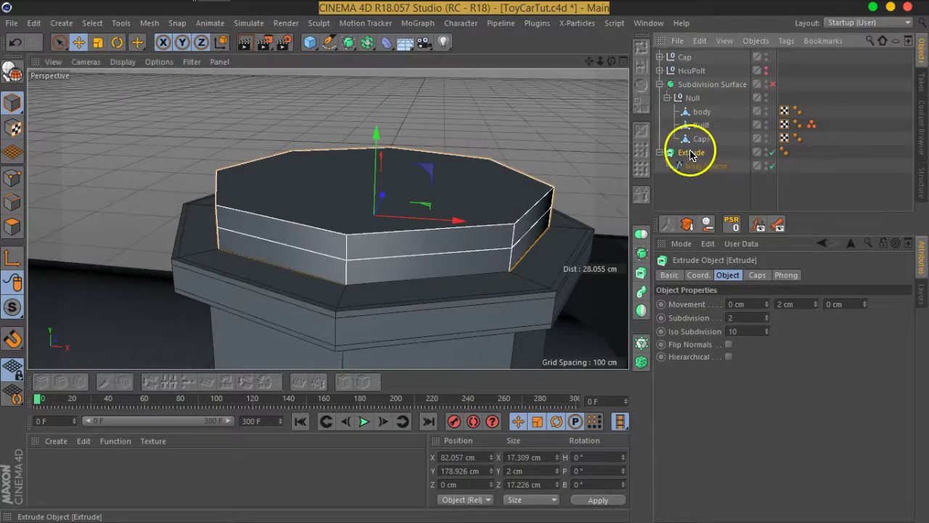
drag(703, 145, 708, 156)
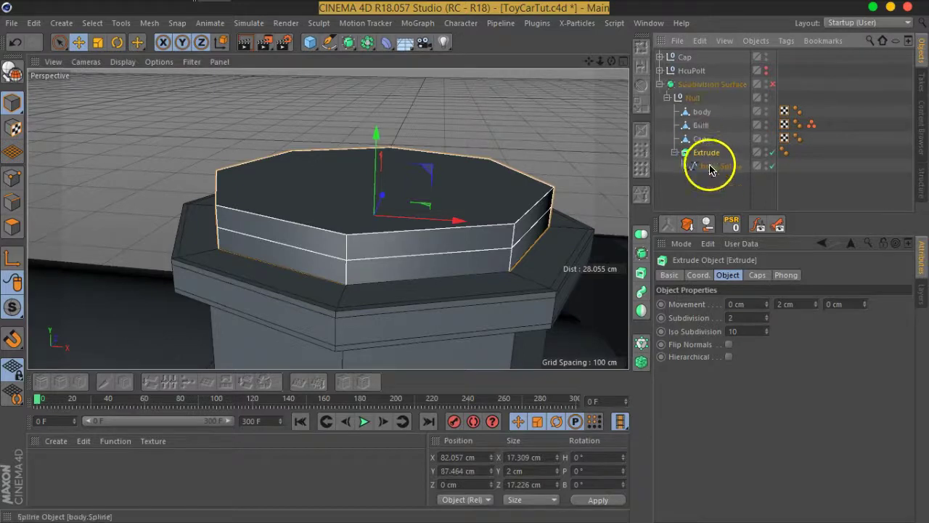
Toggle subdivision smoothing on and off to inspect the raw collar mesh
click(772, 84)
mouse_move(469, 230)
alt+mouse_down()
mouse_move(369, 253)
mouse_move(421, 307)
alt+mouse_up()
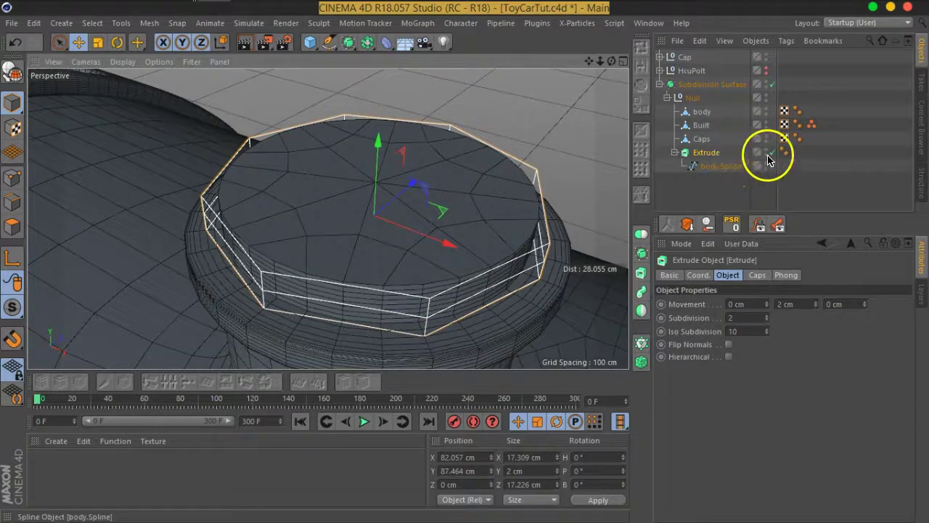
click(772, 85)
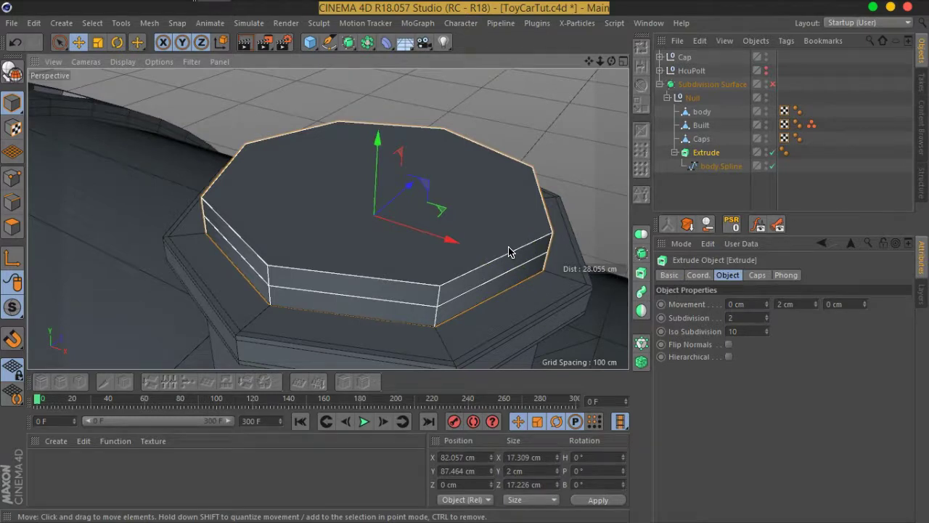
Set the Extrude's Start and End caps to None, leaving an open ring
click(757, 274)
click(787, 305)
click(792, 315)
click(797, 349)
click(794, 357)
mouse_move(522, 240)
alt+mouse_down()
mouse_move(475, 254)
mouse_move(532, 236)
mouse_move(518, 259)
alt+mouse_up()
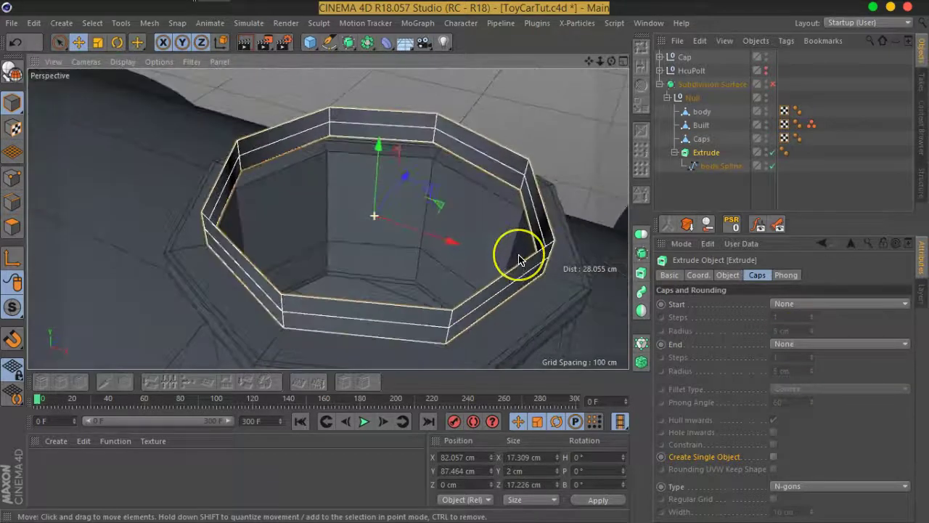
click(715, 161)
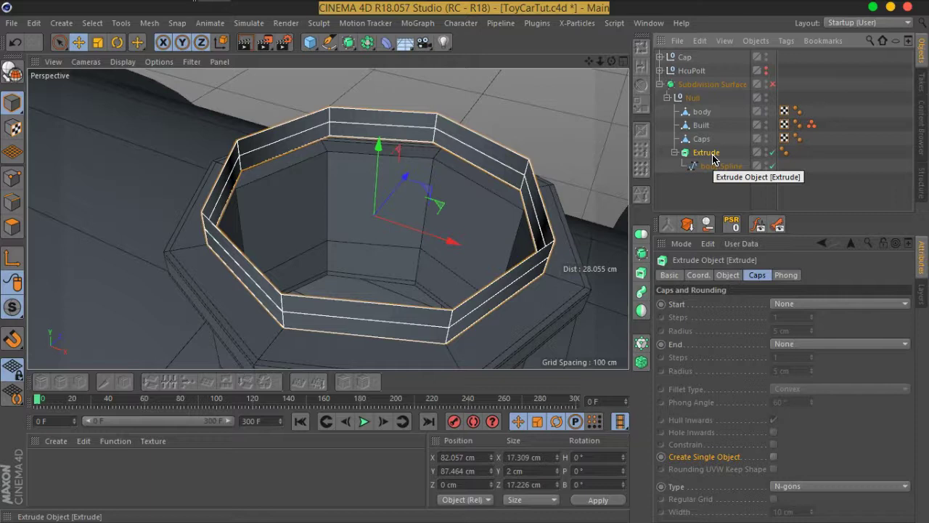
Make the Extrude editable and Optimize it to weld duplicate points
click(16, 82)
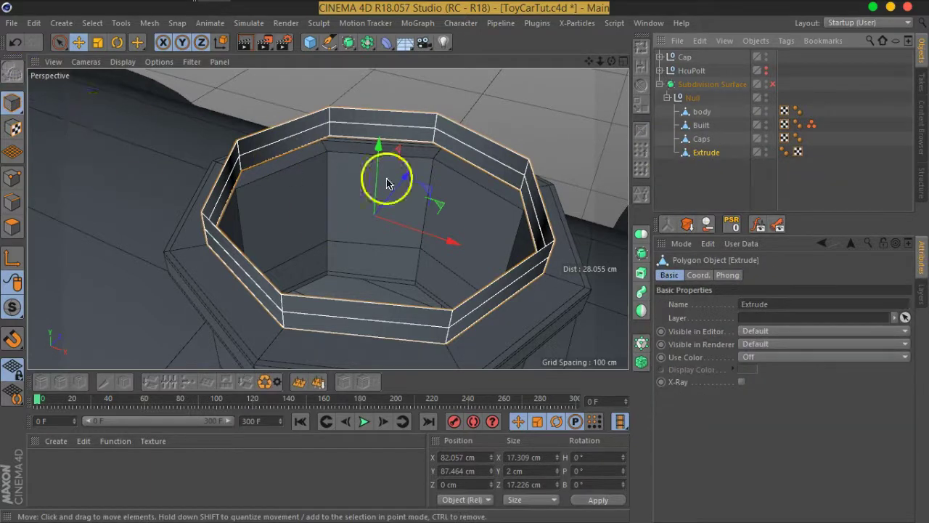
click(12, 178)
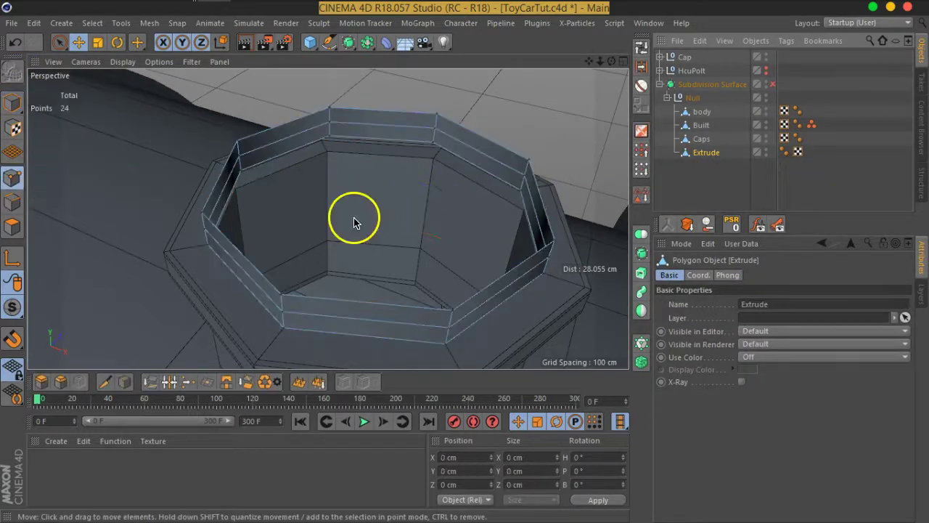
right_click(403, 213)
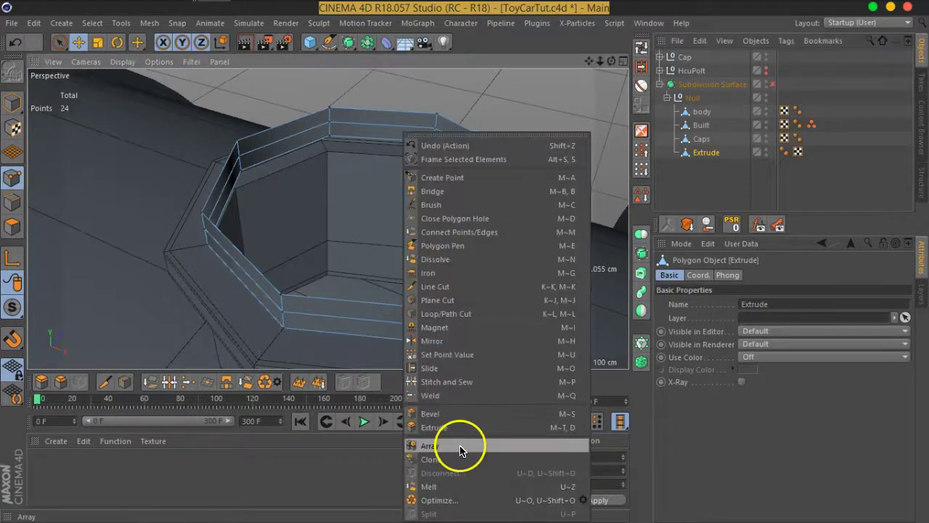
click(458, 500)
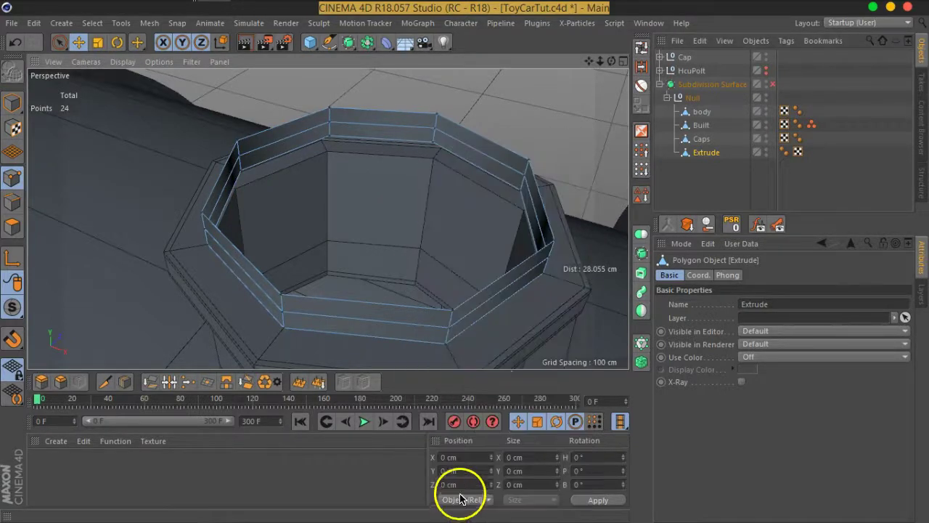
Select the top edge loops and scale them inward to 88%
click(13, 203)
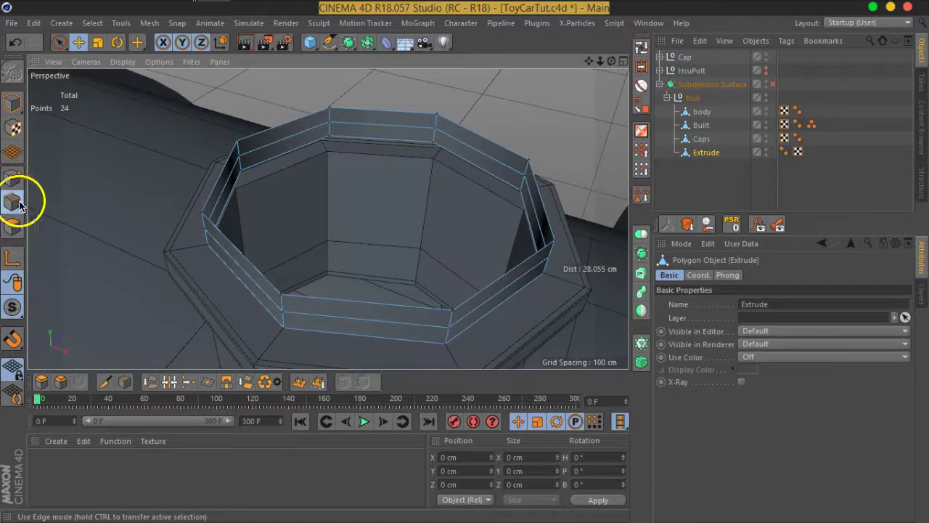
shift+double_click(345, 143)
click(97, 41)
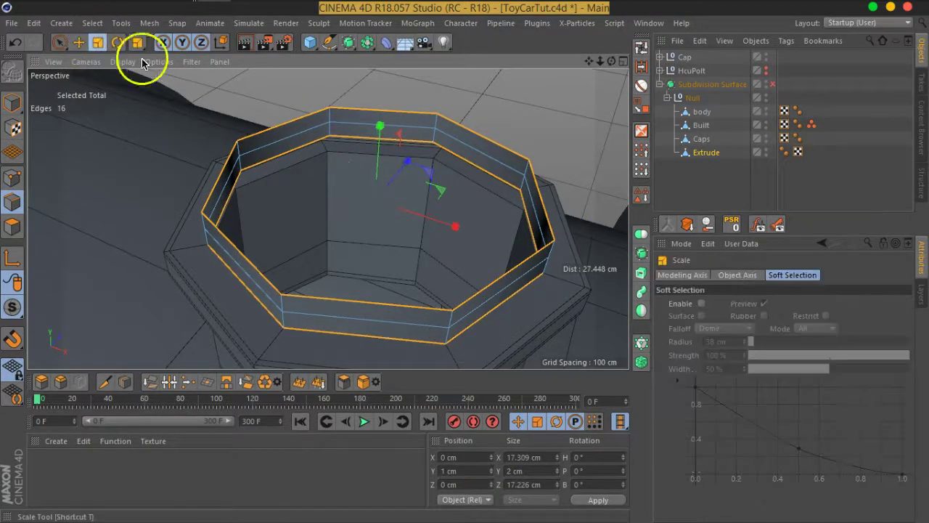
mouse_move(410, 167)
alt+mouse_down()
mouse_move(363, 207)
mouse_move(400, 162)
mouse_move(369, 145)
mouse_move(359, 220)
mouse_move(369, 240)
mouse_move(351, 248)
alt+mouse_up()
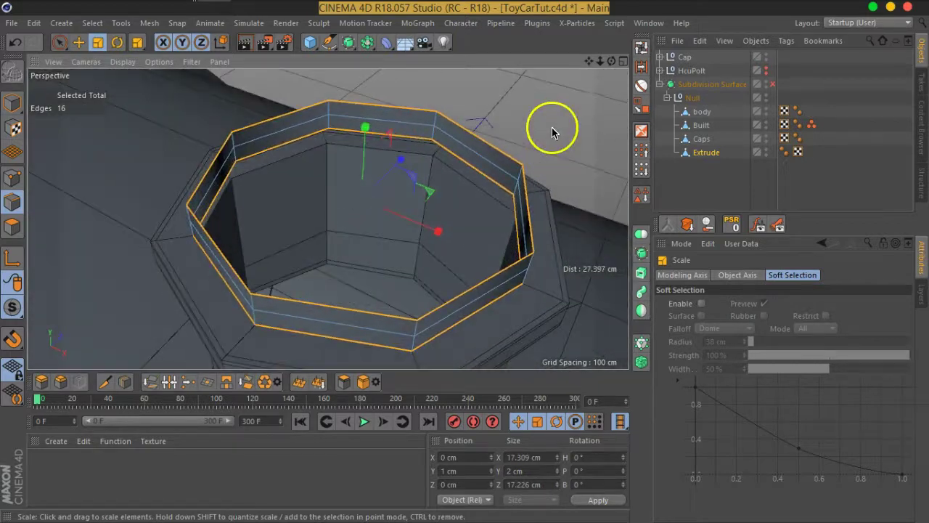
drag(552, 131, 412, 120)
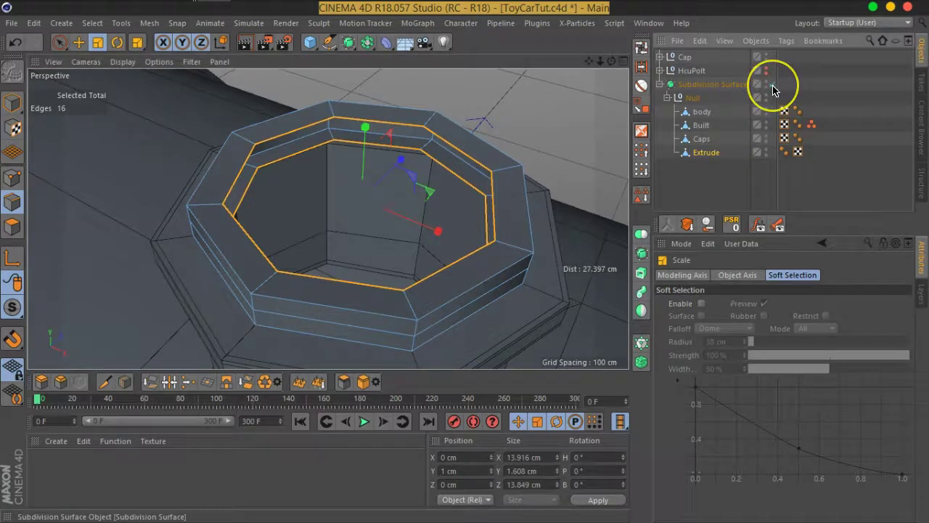
Attach a Bevel deformer under the Extrude ring mesh, chamfering at 1 cm offset
click(772, 85)
click(773, 85)
mouse_move(435, 342)
alt+mouse_down()
mouse_move(408, 209)
mouse_move(419, 237)
alt+mouse_up()
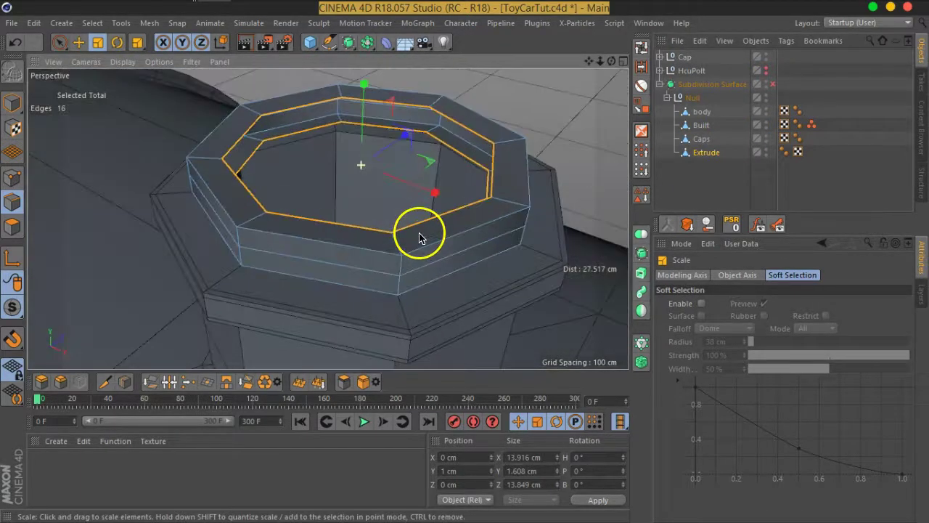
click(717, 186)
click(705, 153)
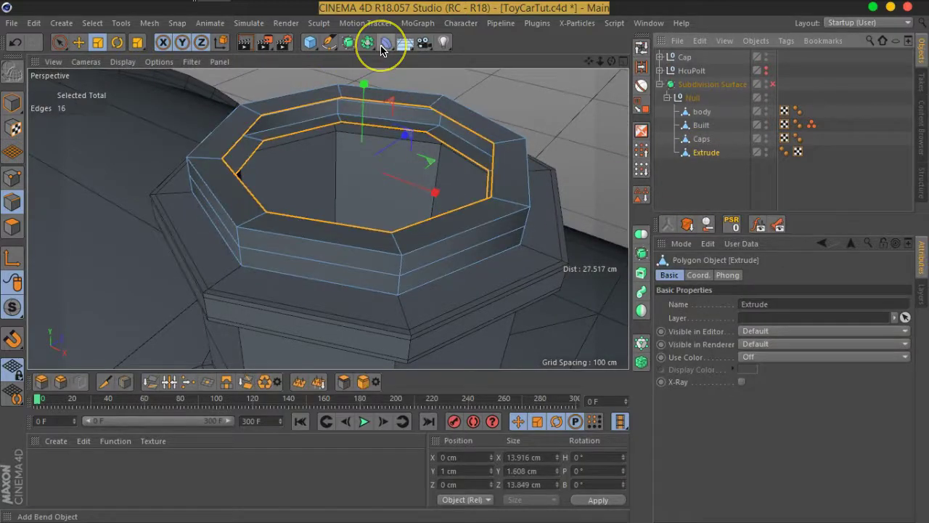
click(382, 48)
shift+click(556, 240)
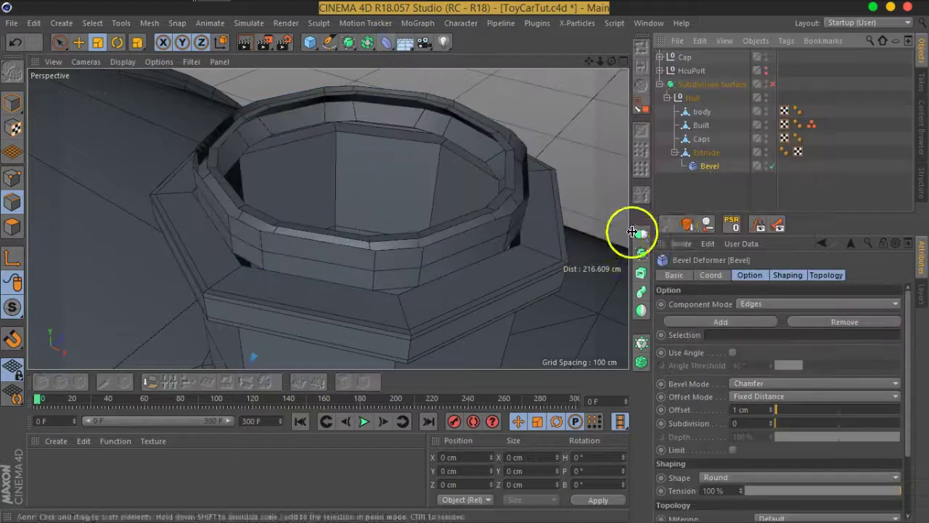
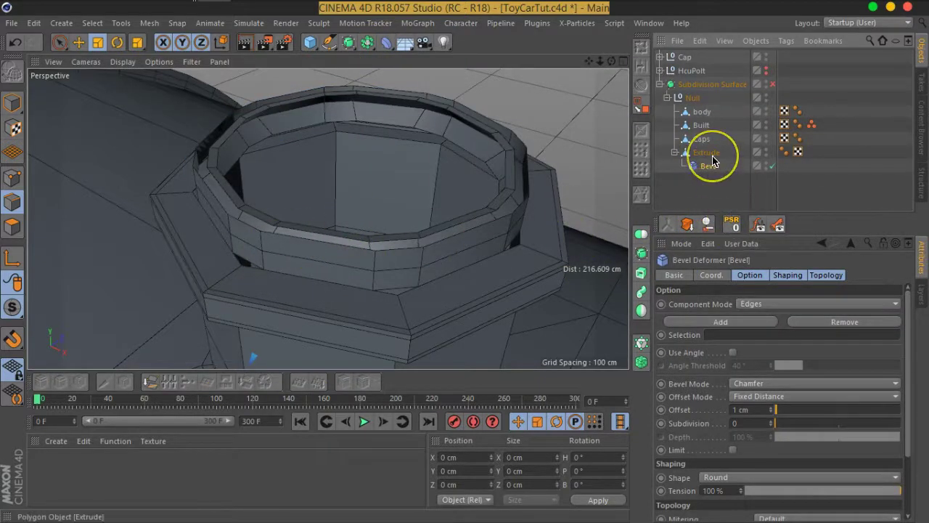
Move the Bevel deformer out from under Extrude and select the Extrude ring
drag(707, 165, 711, 185)
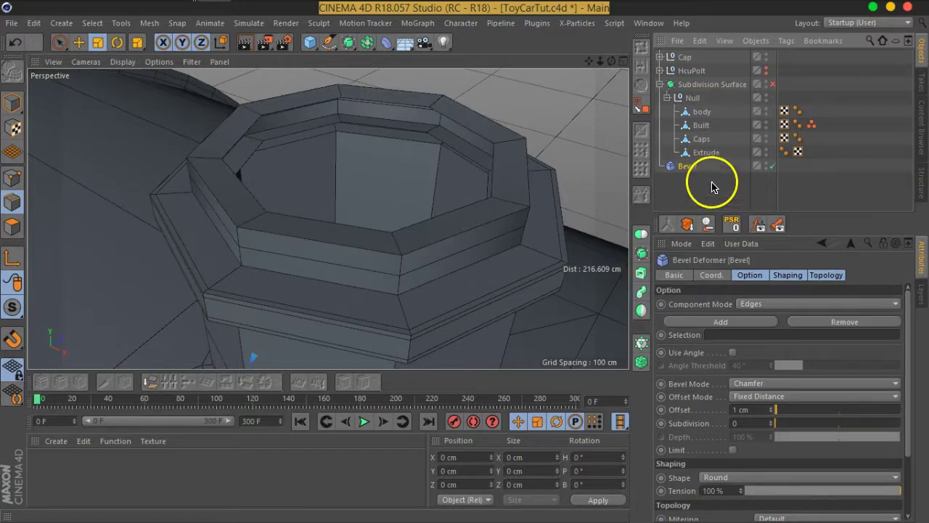
click(706, 152)
key(s)
mouse_move(394, 255)
alt+mouse_down()
mouse_move(292, 240)
mouse_move(431, 246)
alt+mouse_up()
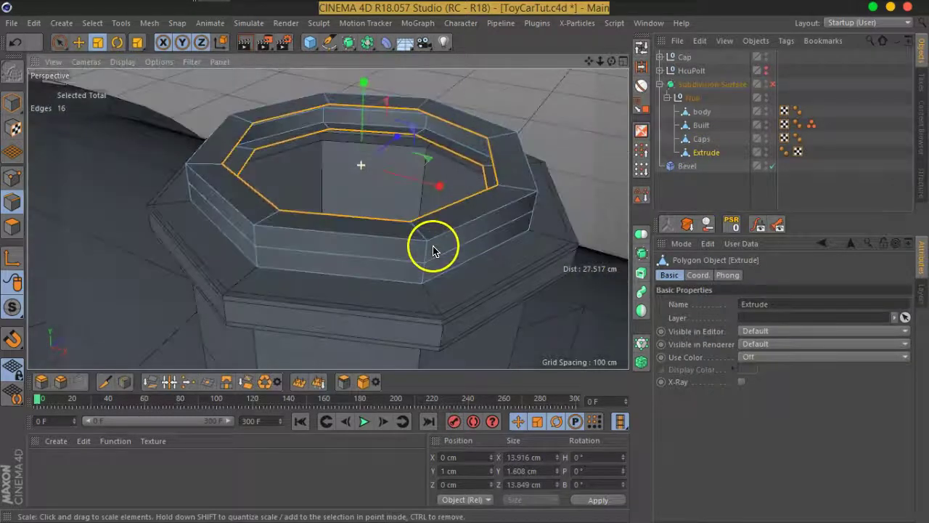
Switch to Points mode and select all of the ring's points
click(13, 180)
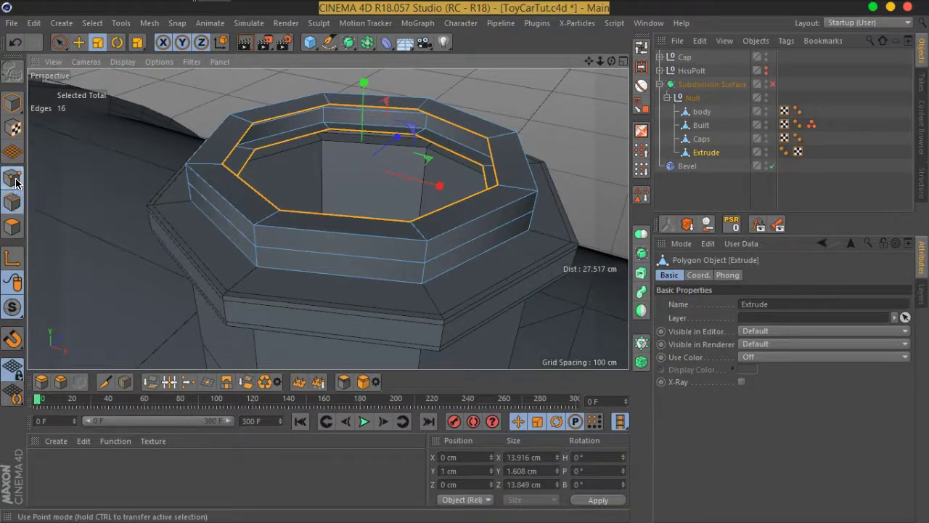
key(ctrl+a)
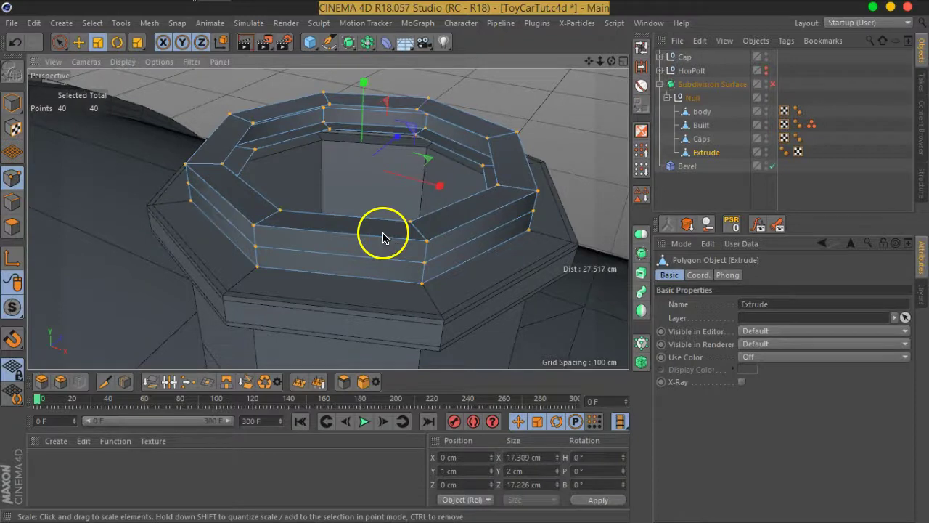
scroll(404, 204, up, 5)
mouse_move(549, 190)
alt+mouse_down()
mouse_move(500, 229)
mouse_move(510, 201)
mouse_move(505, 224)
mouse_move(470, 245)
mouse_move(601, 259)
mouse_move(632, 234)
mouse_move(632, 224)
mouse_move(589, 237)
mouse_move(349, 218)
mouse_move(327, 257)
alt+mouse_up()
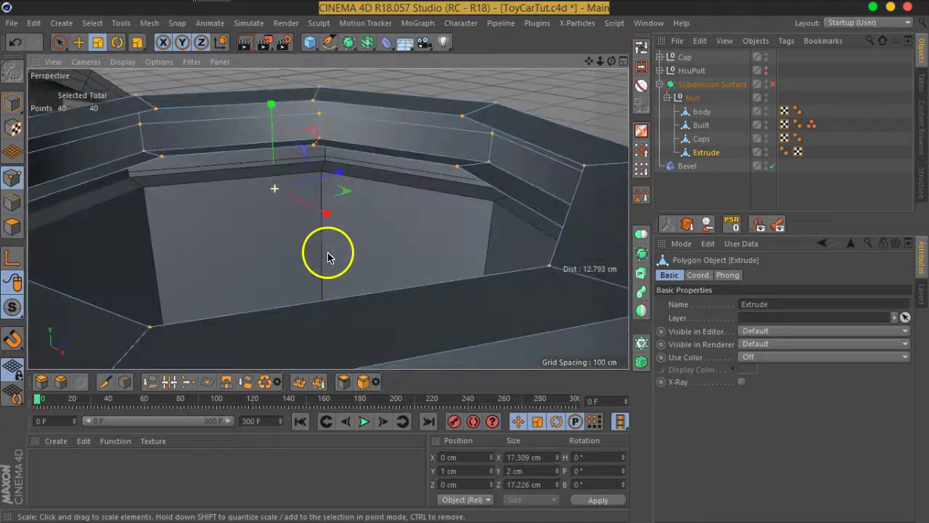
Optimize the ring's points with tolerance 1, merging 40 points down to 32
right_click(329, 302)
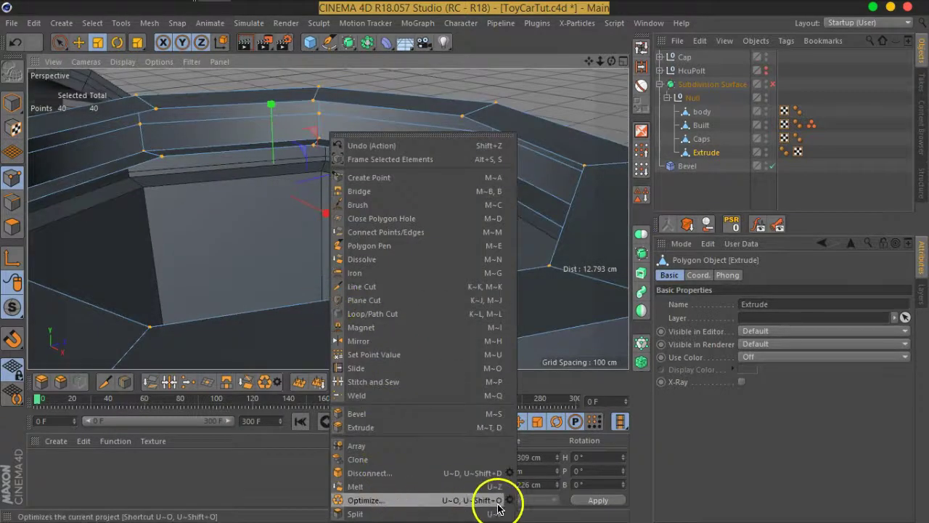
click(497, 502)
right_click(492, 301)
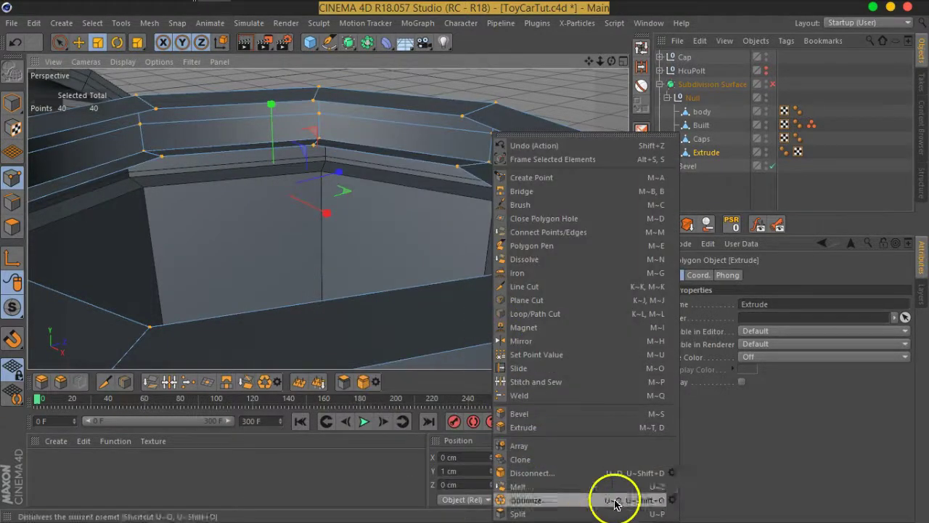
click(677, 501)
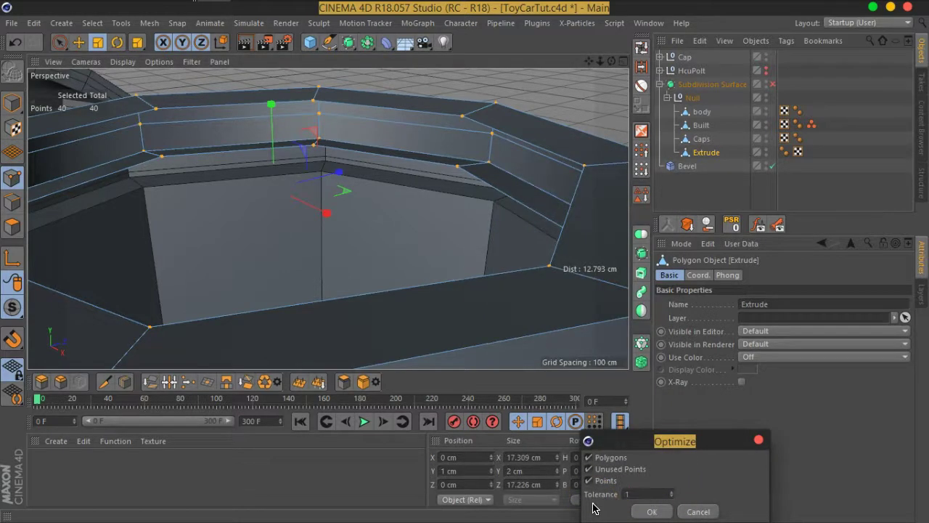
key(Return)
scroll(487, 315, down, 3)
mouse_move(552, 270)
alt+mouse_down()
mouse_move(187, 242)
mouse_move(186, 220)
mouse_move(166, 283)
mouse_move(112, 321)
alt+mouse_up()
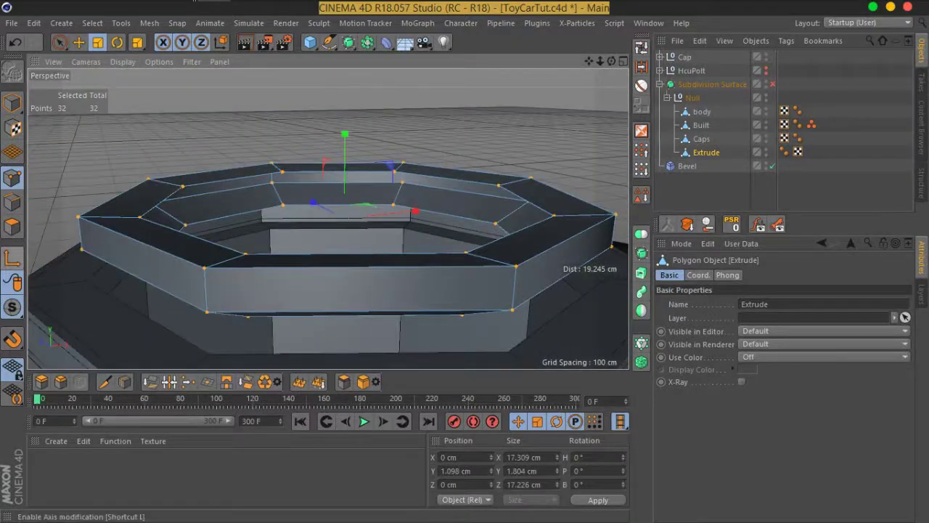
Undo the optimization and put the Bevel deformer back under Extrude
key(ctrl+z)
mouse_move(243, 227)
alt+mouse_down()
mouse_move(375, 220)
mouse_move(375, 201)
mouse_move(303, 220)
mouse_move(304, 281)
mouse_move(331, 287)
alt+mouse_up()
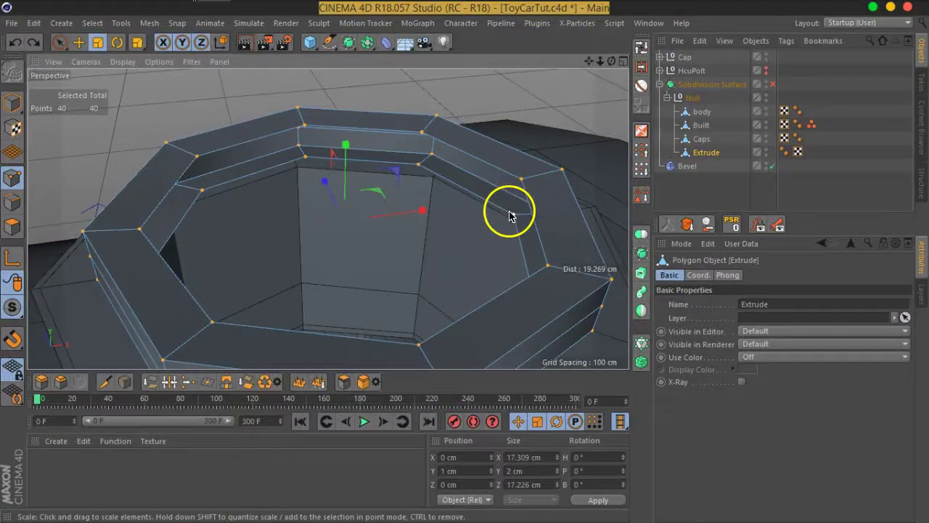
click(685, 167)
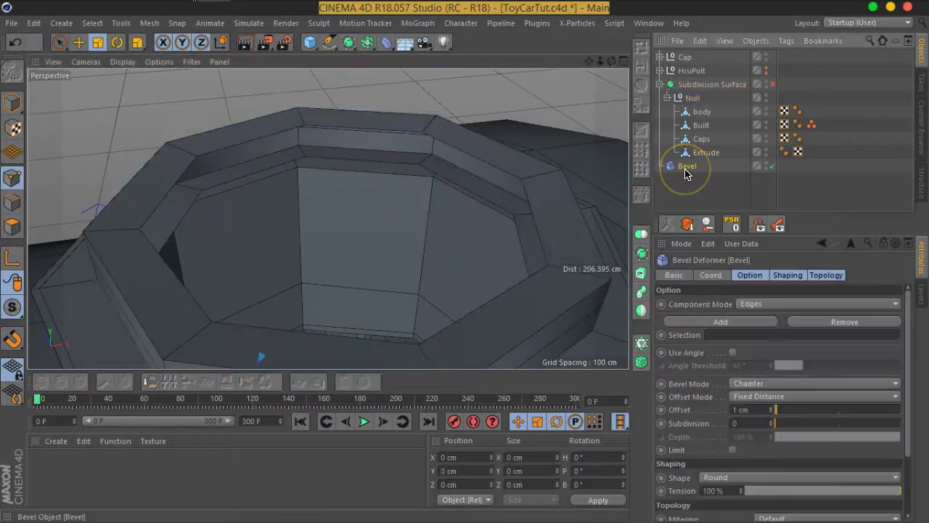
drag(699, 158, 700, 153)
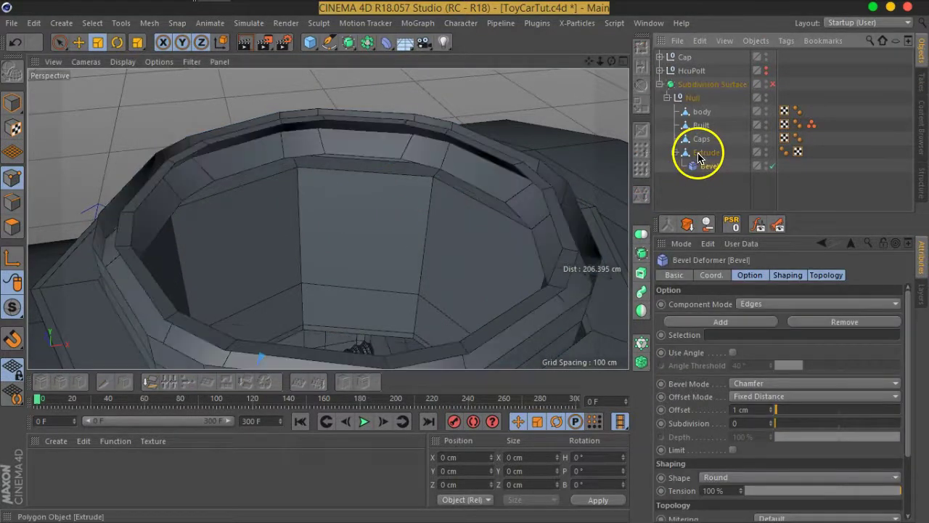
click(704, 153)
mouse_move(508, 255)
alt+mouse_down()
mouse_move(493, 213)
mouse_move(514, 219)
alt+mouse_up()
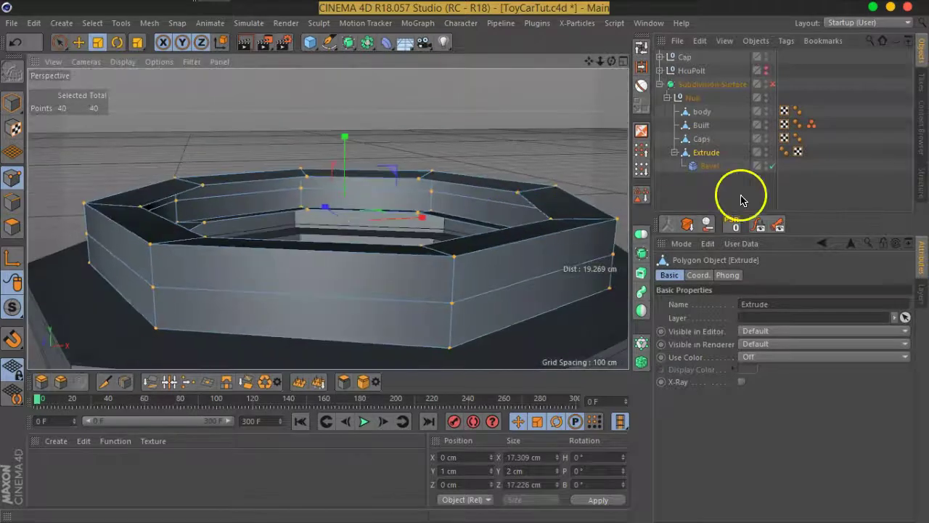
Set the Bevel's offset to 0.1 cm
click(710, 167)
scroll(529, 238, up, 5)
scroll(536, 248, up, 3)
scroll(537, 248, down, 3)
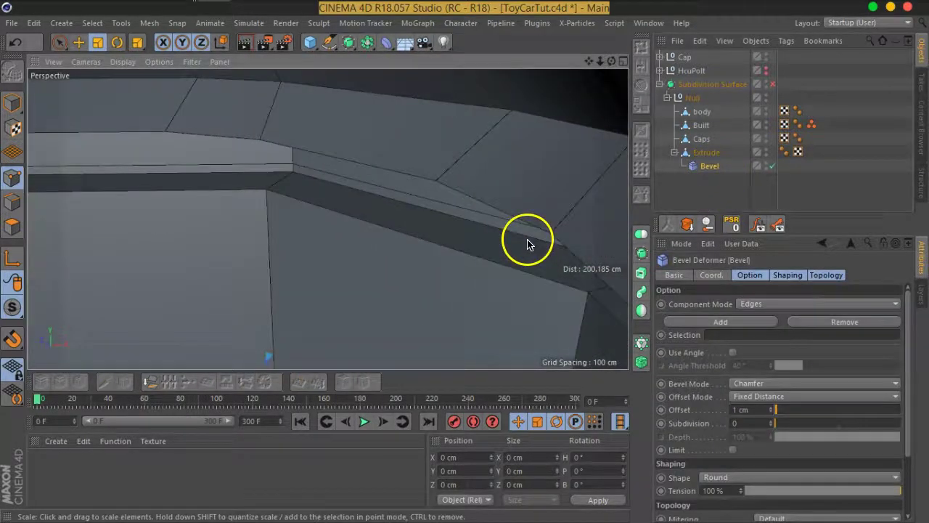
scroll(530, 243, down, 3)
scroll(526, 247, down, 2)
scroll(524, 250, down, 2)
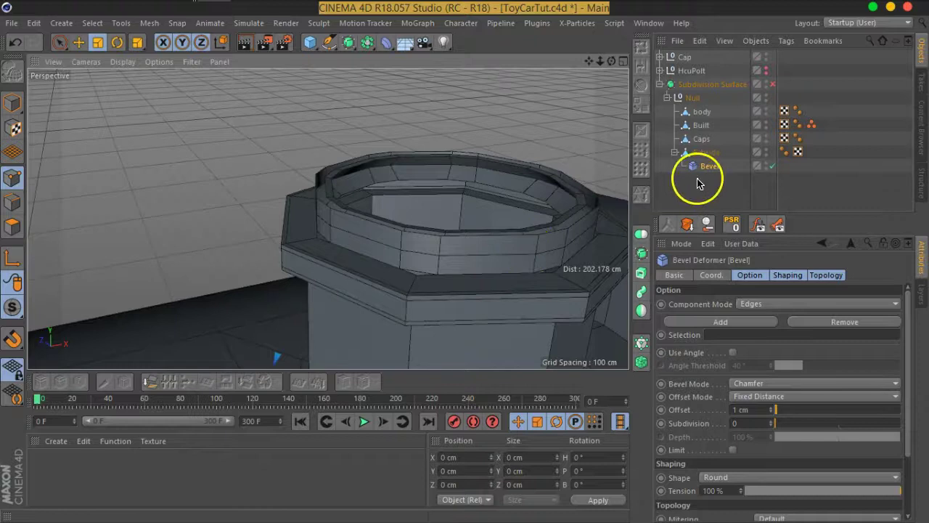
click(762, 410)
text(0.1)
key(Return)
Set the Bevel's subdivision to 1 and reselect the Extrude ring
mouse_move(417, 230)
alt+right_down()
mouse_move(515, 298)
mouse_move(410, 249)
alt+right_up()
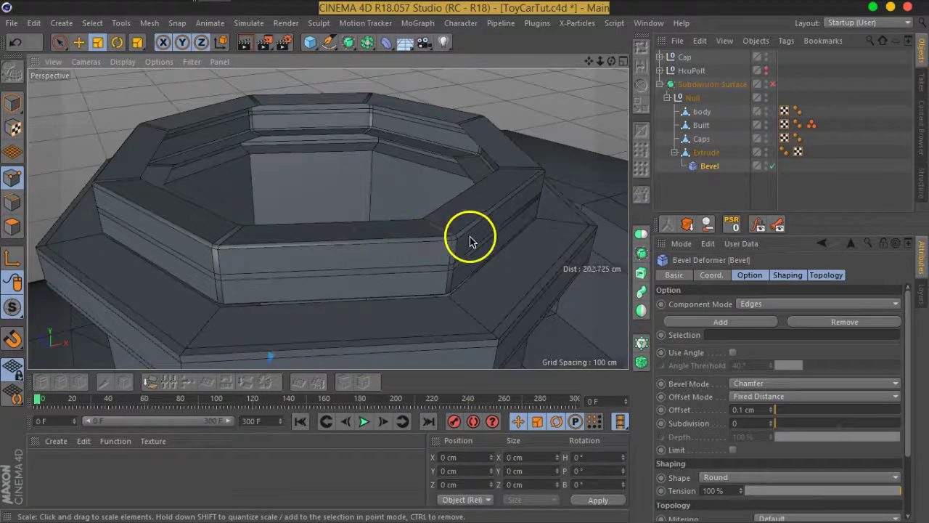
click(755, 423)
text(1)
key(Return)
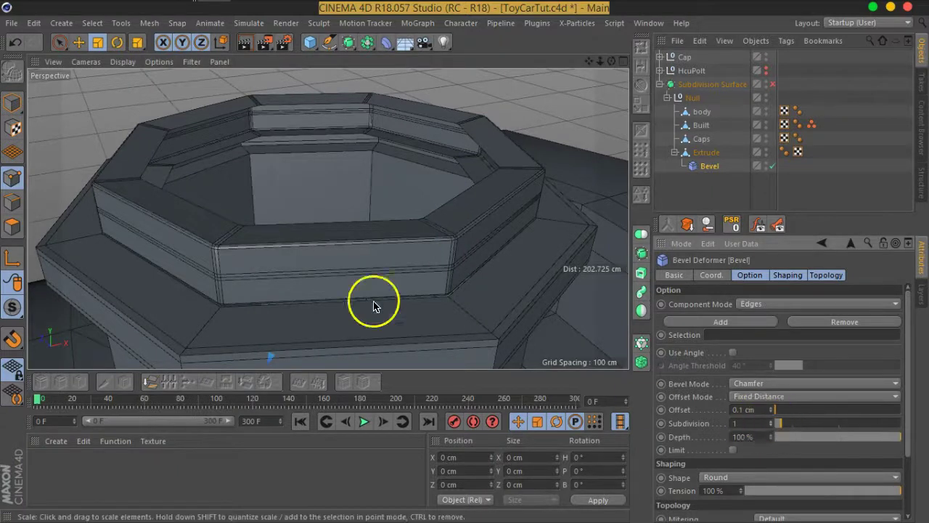
alt+right_drag(373, 305, 365, 269)
scroll(365, 268, down, 3)
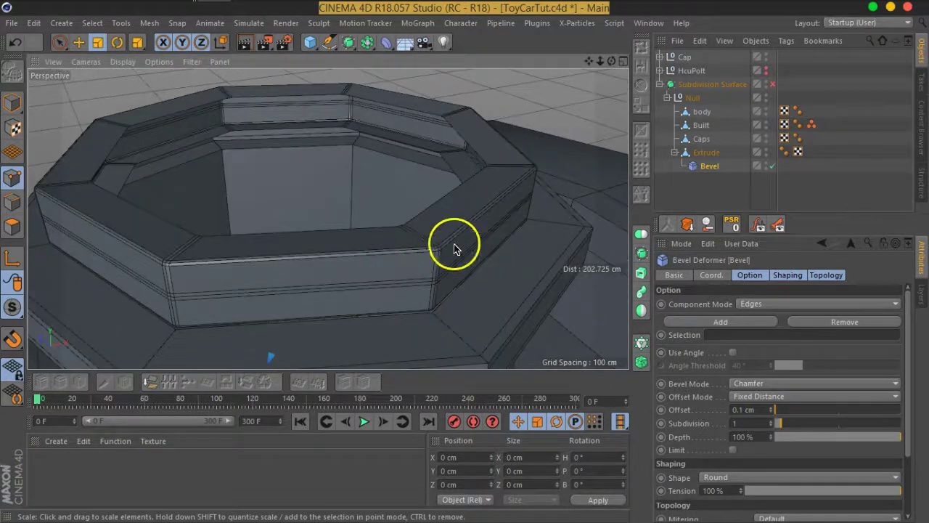
click(704, 152)
alt+drag(260, 207, 450, 192)
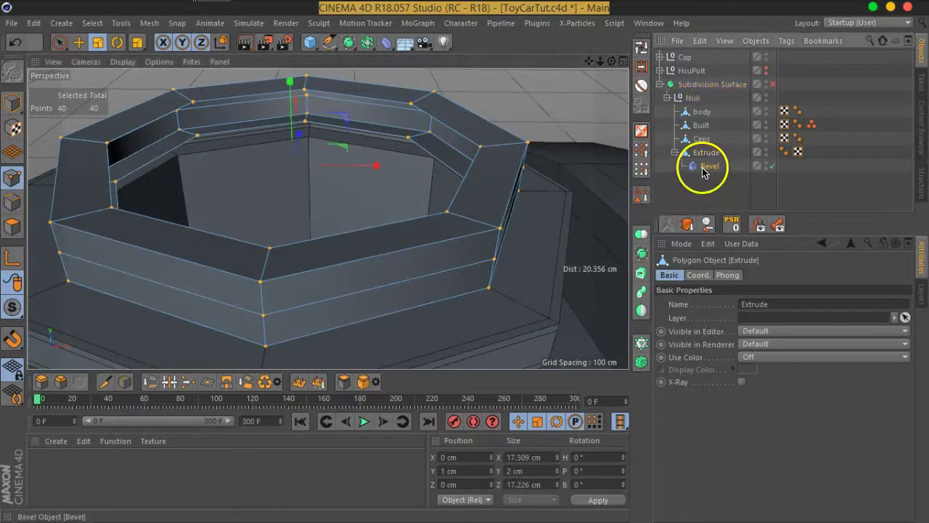
Enable the Subdivision Surface smoothing
click(702, 171)
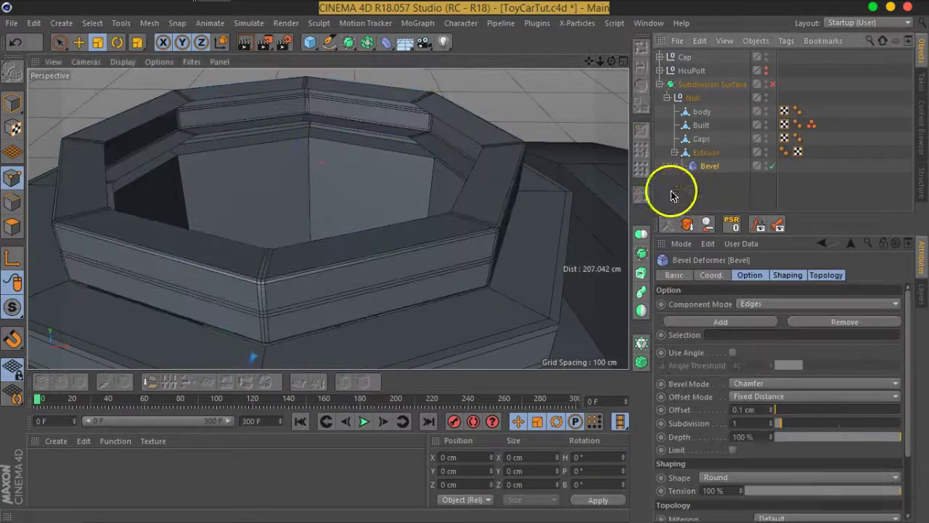
click(772, 84)
mouse_move(305, 286)
alt+mouse_down()
mouse_move(342, 305)
mouse_move(316, 270)
alt+mouse_up()
scroll(304, 218, up, 5)
scroll(319, 259, up, 3)
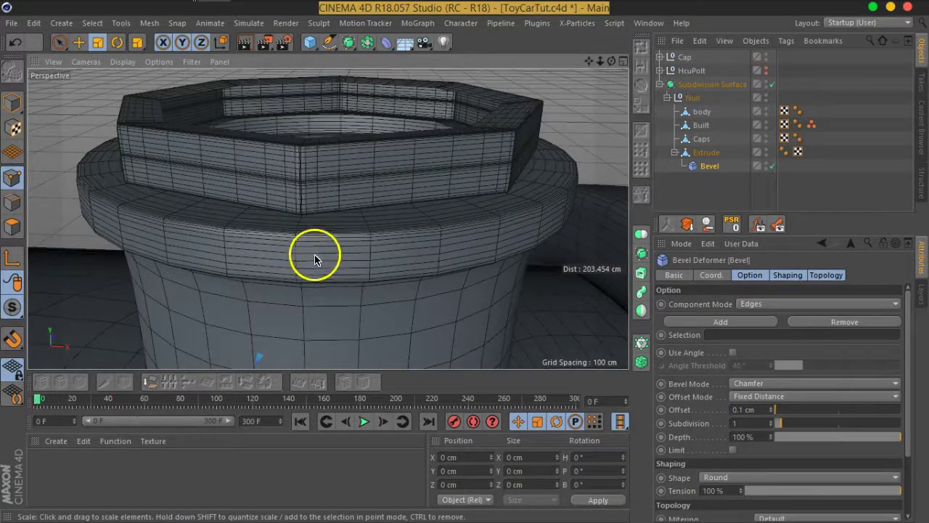
Scale the Extrude cap up to about 104% in Model mode
click(708, 153)
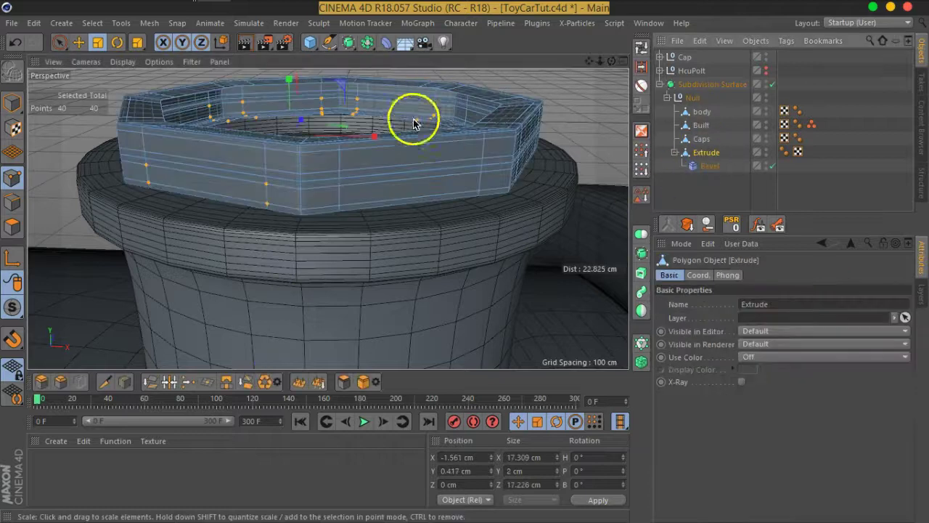
click(12, 103)
mouse_move(332, 141)
alt+mouse_down()
mouse_move(373, 137)
mouse_move(385, 183)
mouse_move(468, 198)
mouse_move(452, 182)
mouse_move(472, 150)
alt+mouse_up()
mouse_move(477, 224)
alt+mouse_down()
mouse_move(465, 169)
mouse_move(493, 119)
alt+mouse_up()
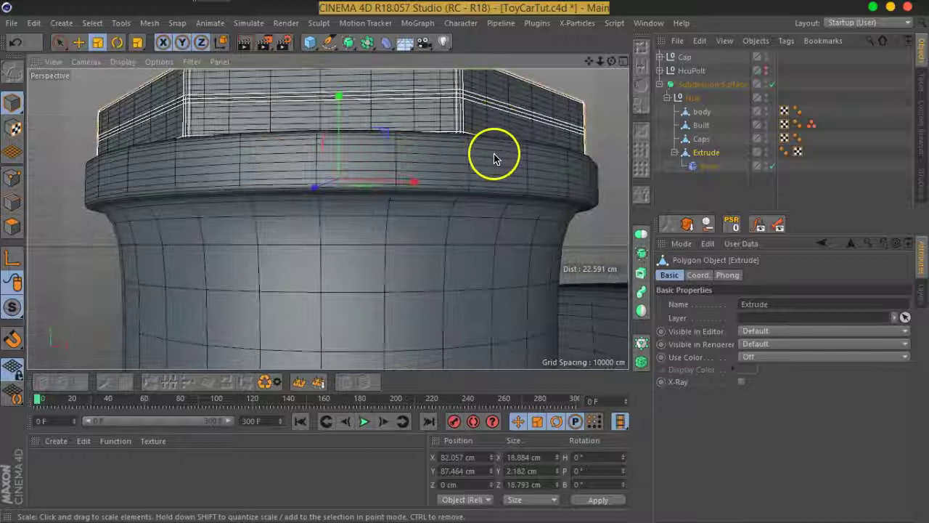
alt+drag(495, 152, 459, 209)
mouse_move(545, 141)
mouse_down()
mouse_move(549, 103)
mouse_move(498, 191)
mouse_up()
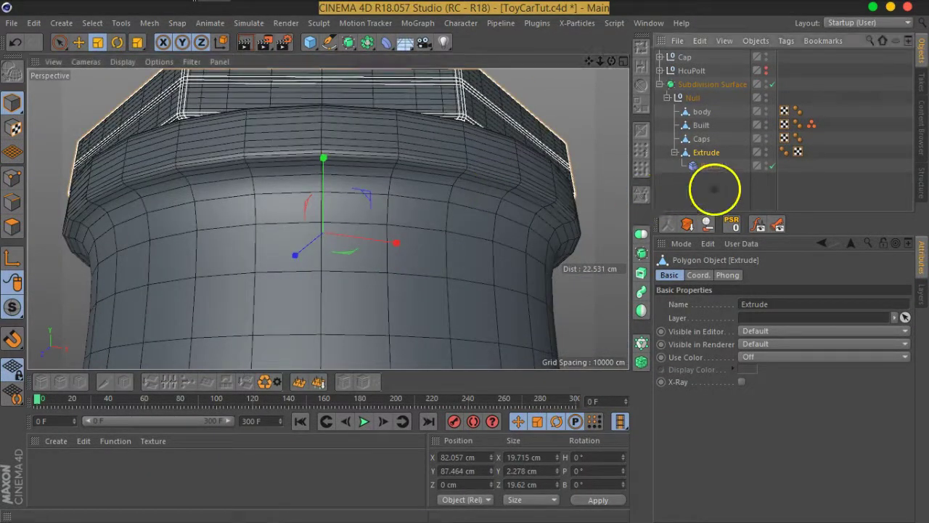
click(715, 186)
click(709, 166)
key(o)
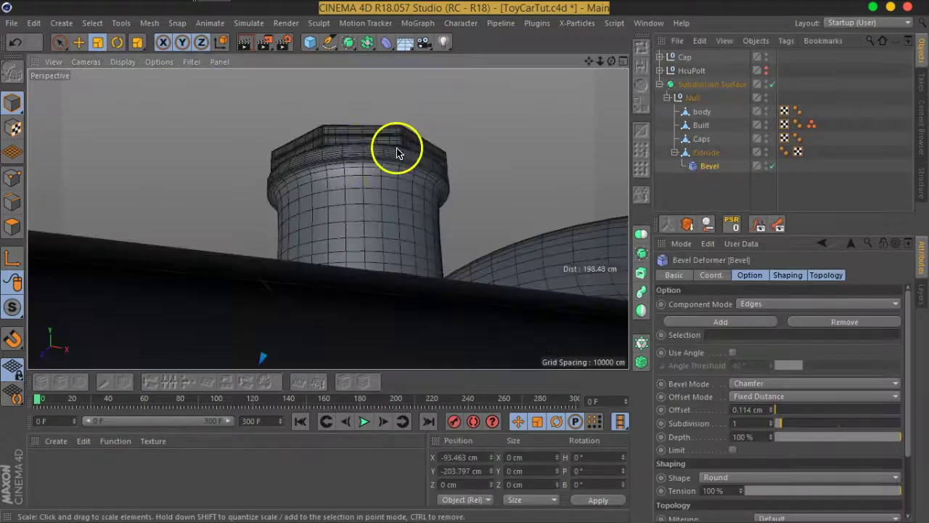
scroll(390, 180, down, 5)
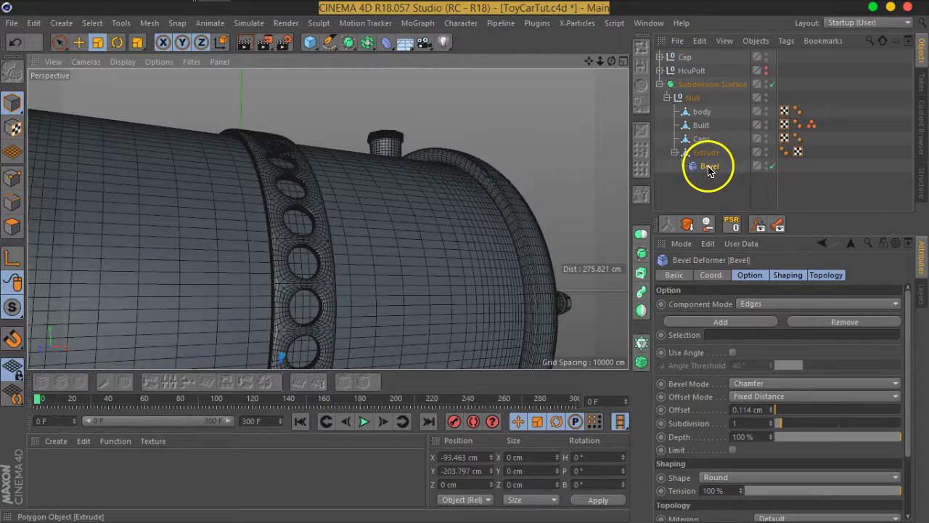
click(152, 23)
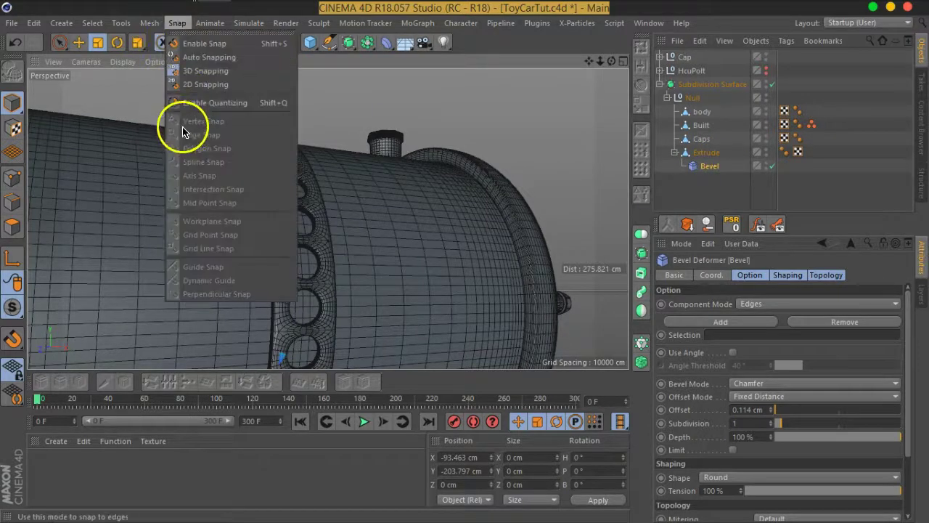
mouse_move(161, 148)
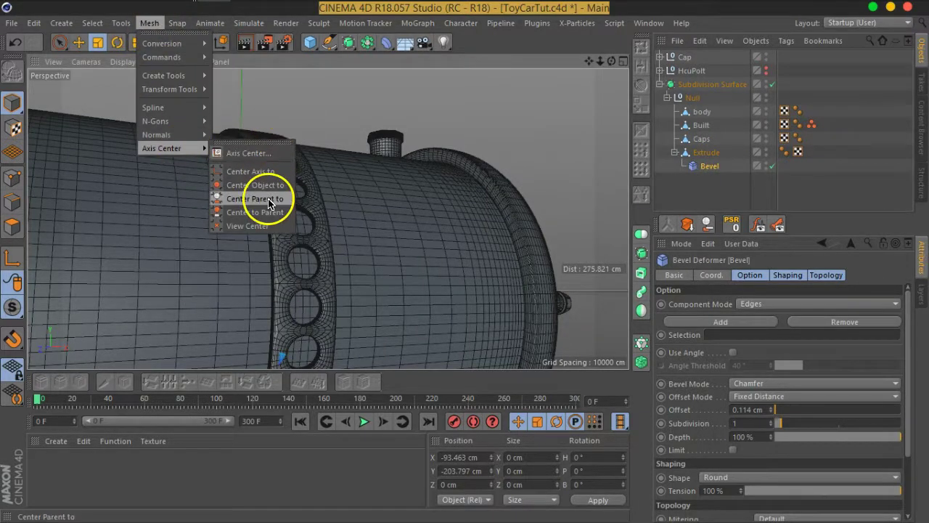
click(269, 200)
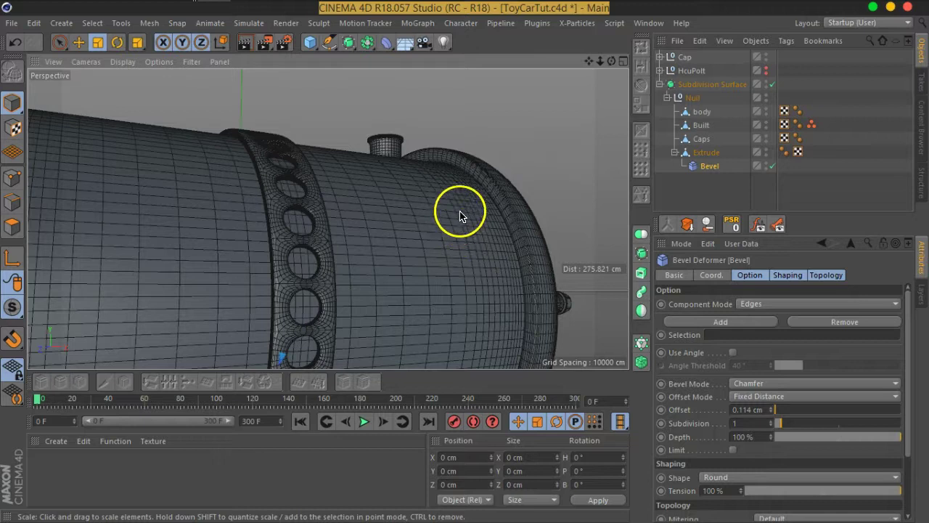
click(706, 152)
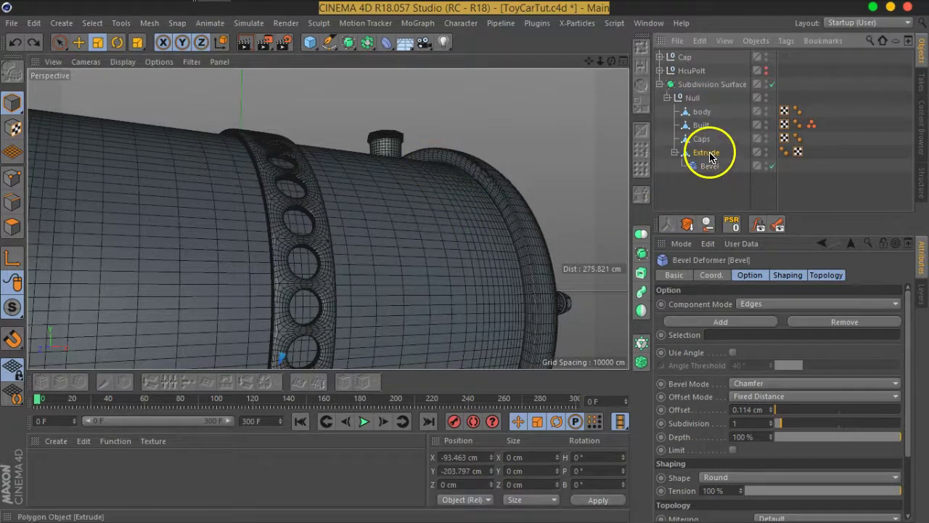
scroll(394, 150, up, 3)
scroll(384, 197, up, 2)
scroll(384, 193, up, 3)
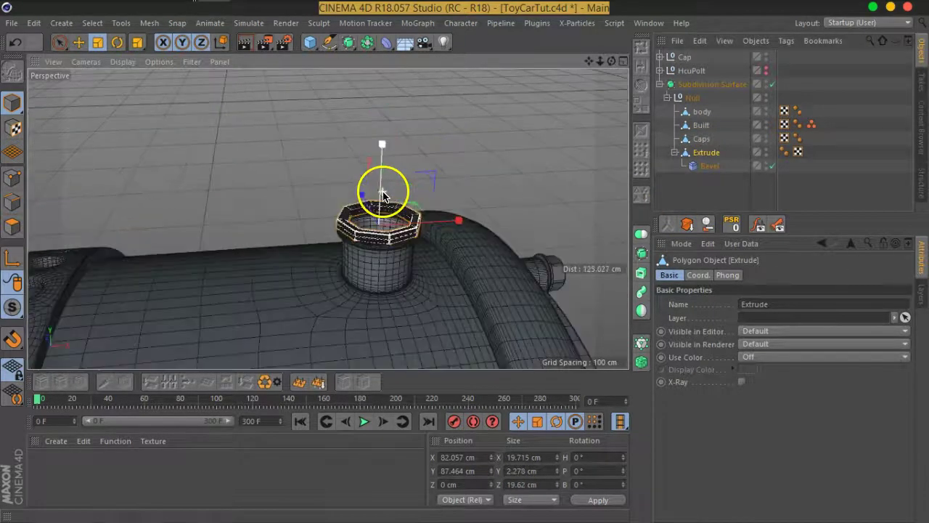
scroll(381, 197, up, 2)
scroll(381, 192, up, 3)
scroll(392, 262, up, 2)
scroll(406, 163, down, 2)
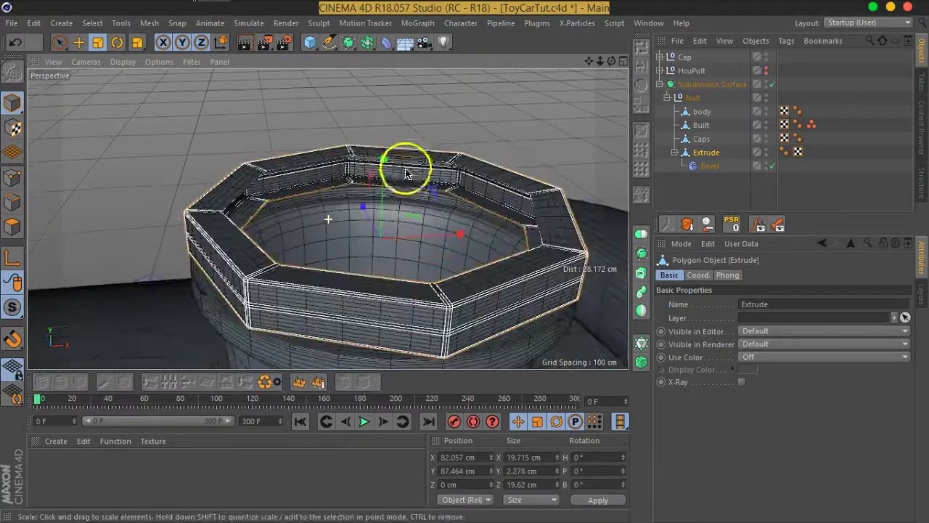
scroll(413, 236, up, 2)
scroll(412, 237, up, 2)
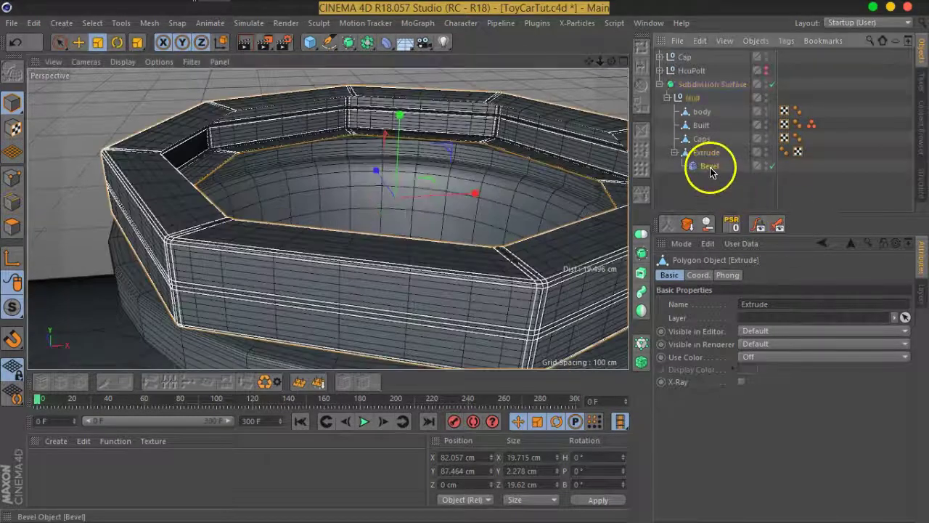
click(710, 166)
click(732, 353)
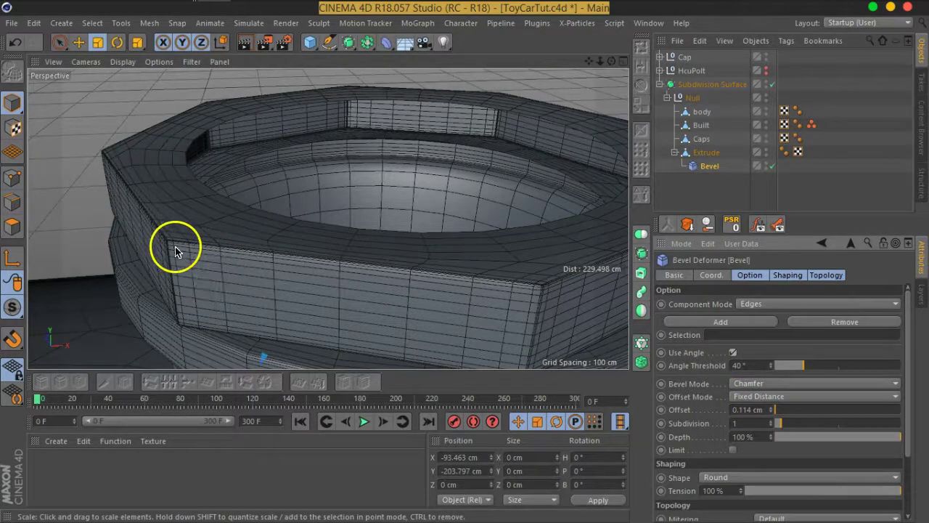
click(732, 353)
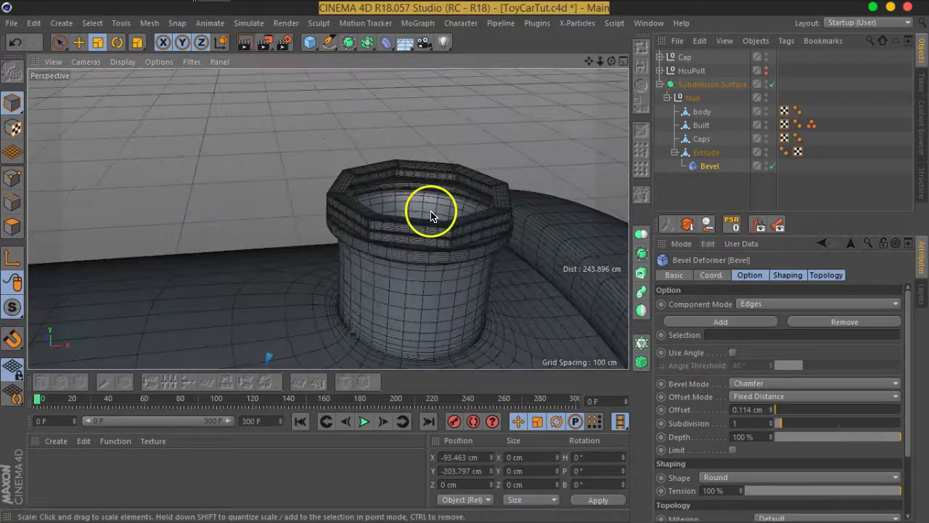
scroll(430, 216, up, 5)
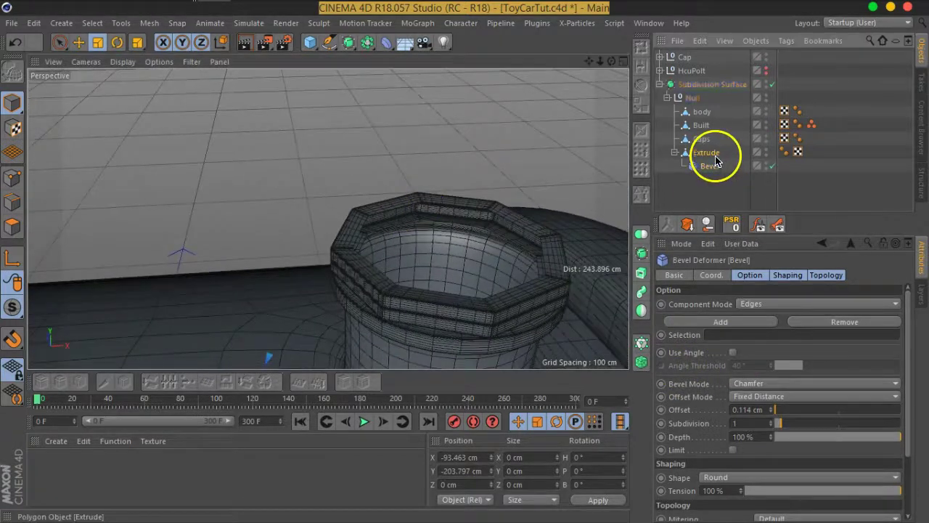
Add a new edge loop near the top of the body with Loop/Path Cut
click(706, 153)
mouse_move(478, 276)
alt+mouse_down()
mouse_move(270, 234)
mouse_move(363, 183)
mouse_move(448, 284)
mouse_move(436, 288)
alt+mouse_up()
scroll(435, 289, up, 3)
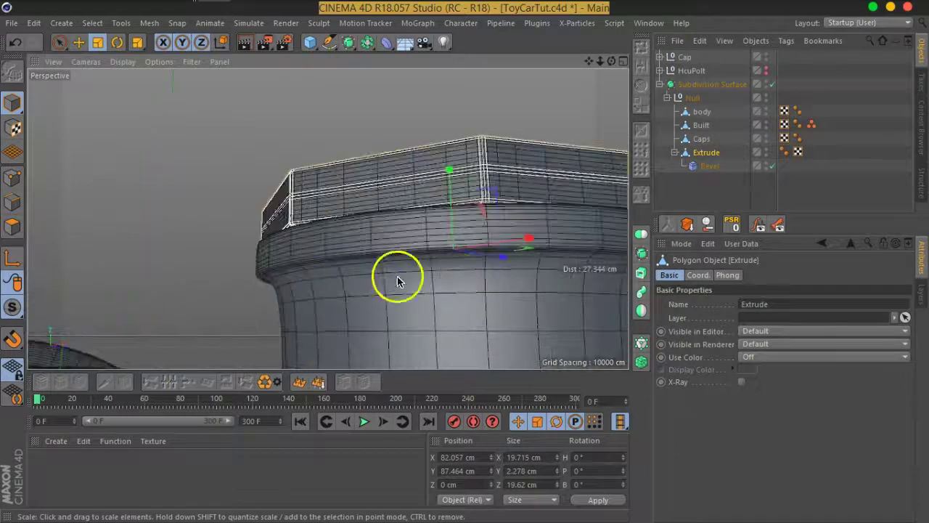
click(702, 113)
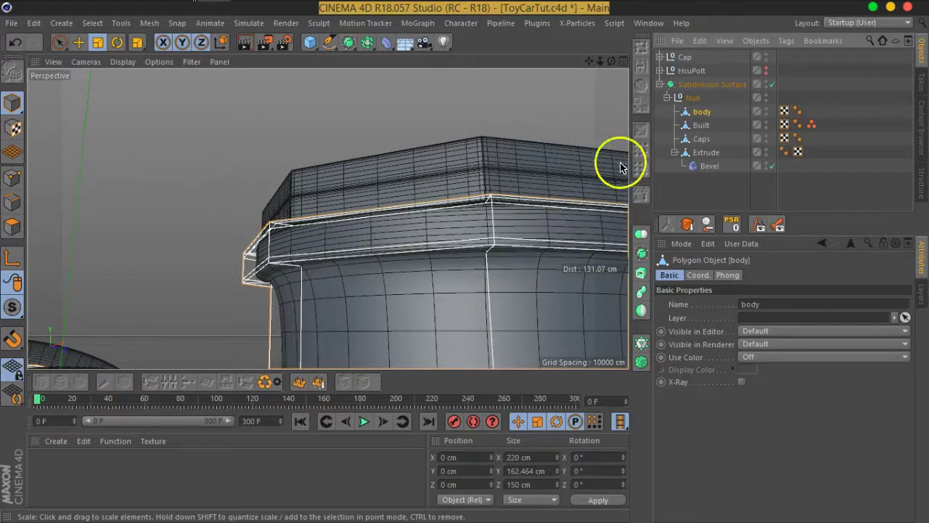
click(13, 201)
double_click(383, 296)
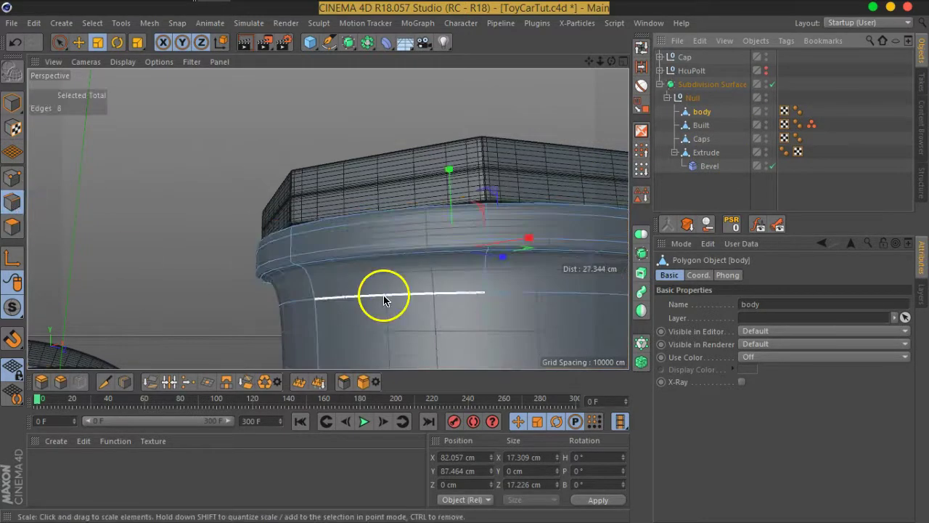
right_click(383, 297)
click(414, 309)
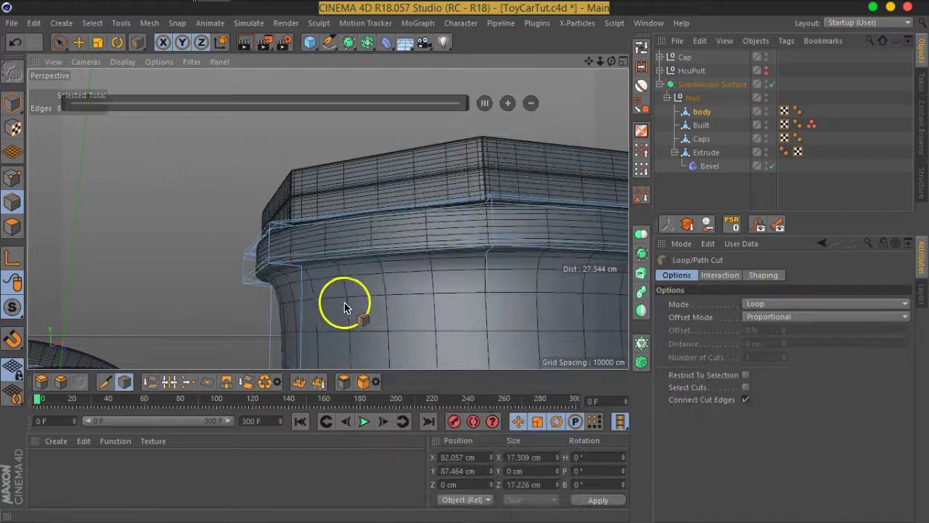
click(303, 281)
scroll(467, 220, down, 3)
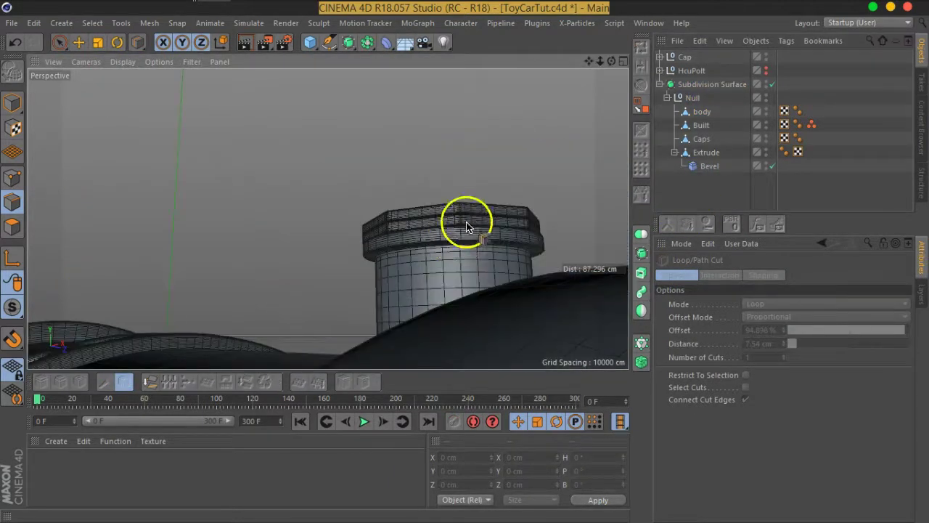
scroll(471, 243, down, 3)
scroll(473, 243, down, 3)
Select the Extrude ring and switch to loop selection
click(725, 152)
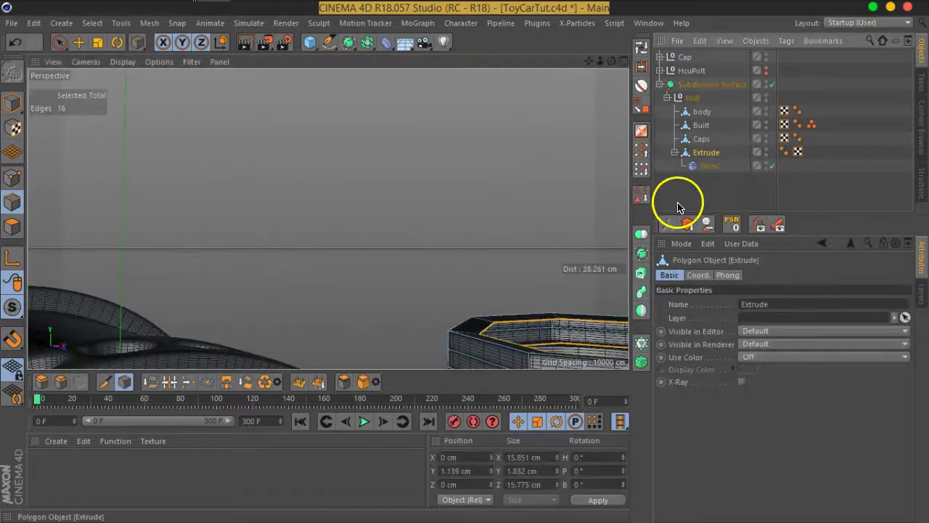
scroll(408, 245, up, 3)
scroll(363, 236, up, 3)
alt+drag(339, 232, 384, 269)
scroll(479, 317, up, 3)
scroll(457, 245, up, 2)
mouse_move(481, 302)
alt+mouse_down()
mouse_move(452, 264)
mouse_move(431, 253)
mouse_move(410, 289)
alt+mouse_up()
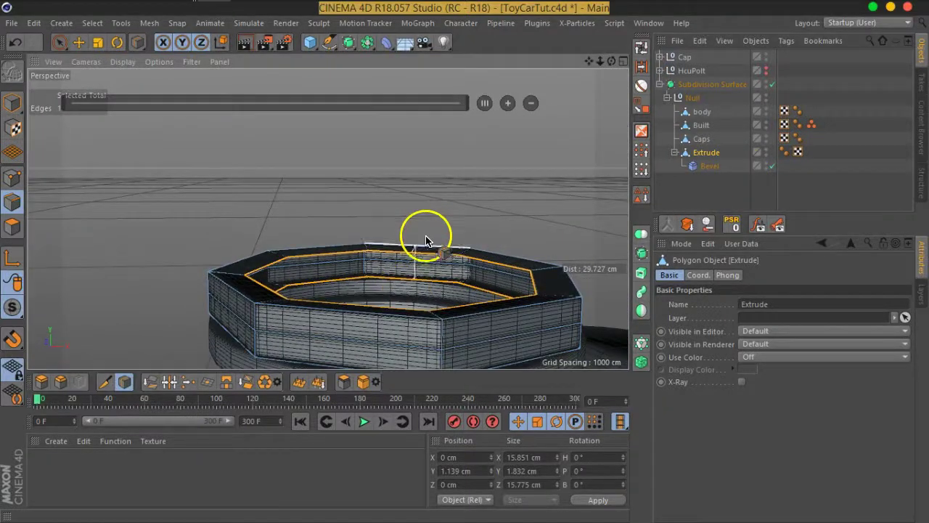
click(640, 46)
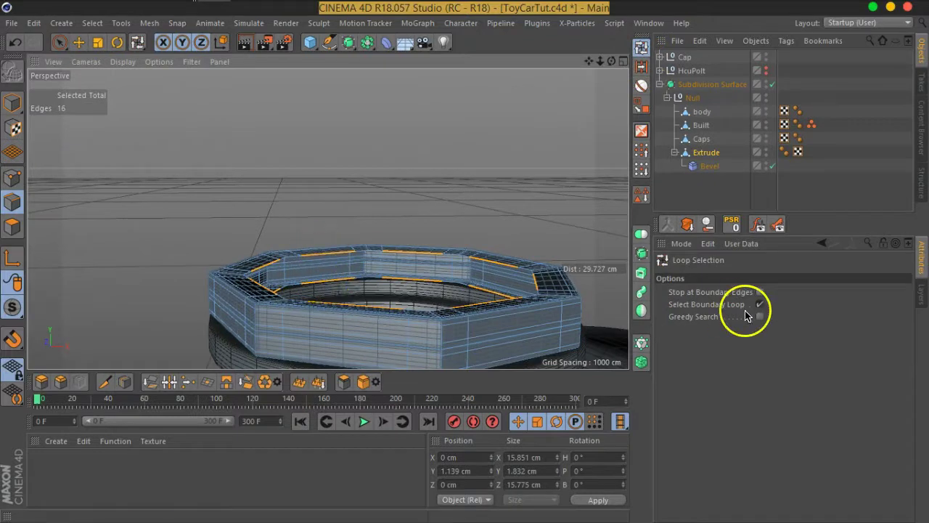
alt+drag(436, 225, 448, 266)
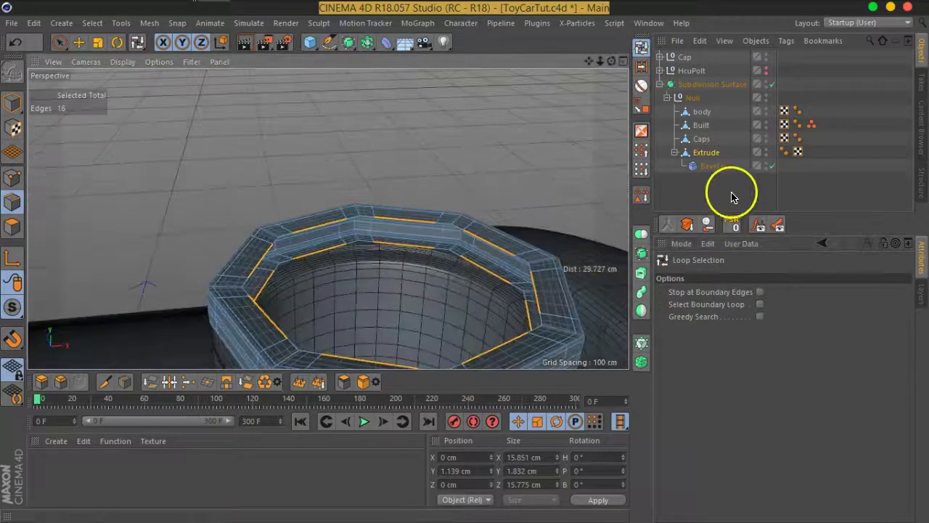
Bake the bevelled ring with Current State to Object and delete the original Extrude and Bevel
click(710, 167)
right_click(708, 164)
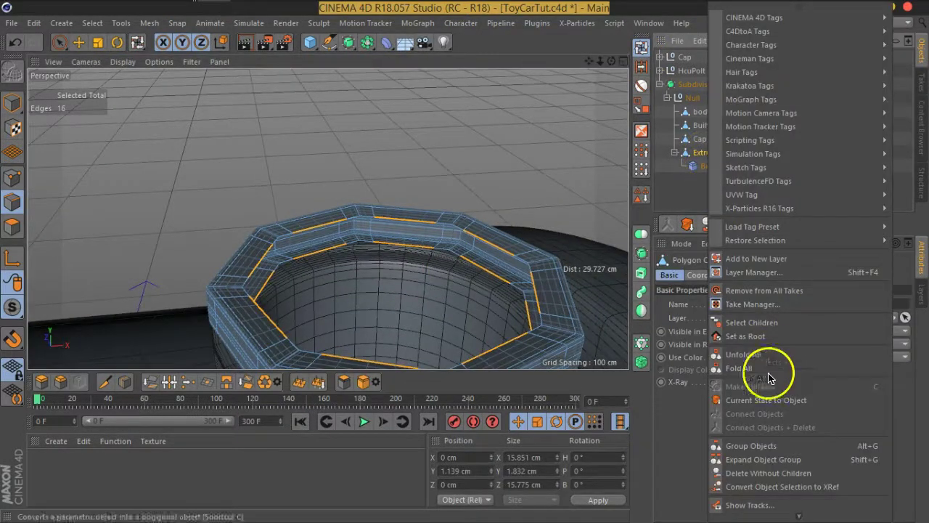
click(771, 426)
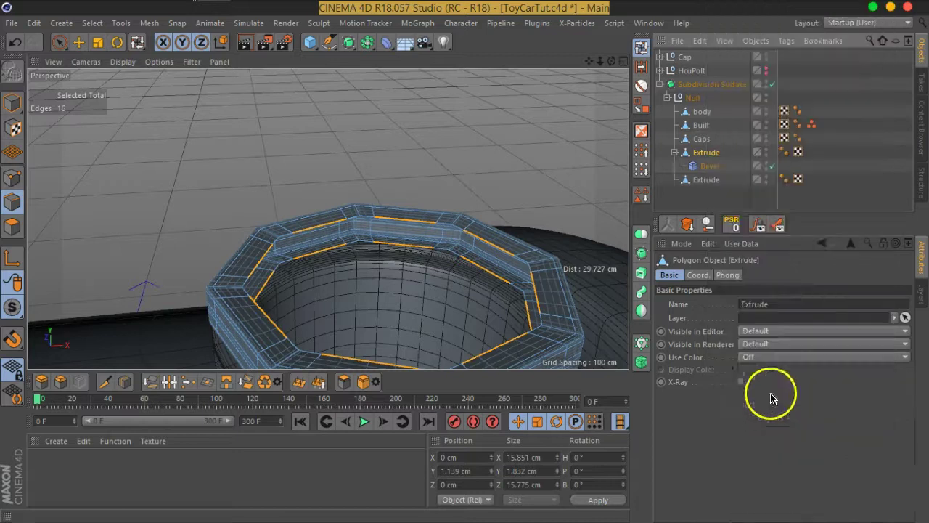
key(Delete)
click(708, 152)
Select the ring's inner top edge loop and shrink it slightly
key(u)
key(l)
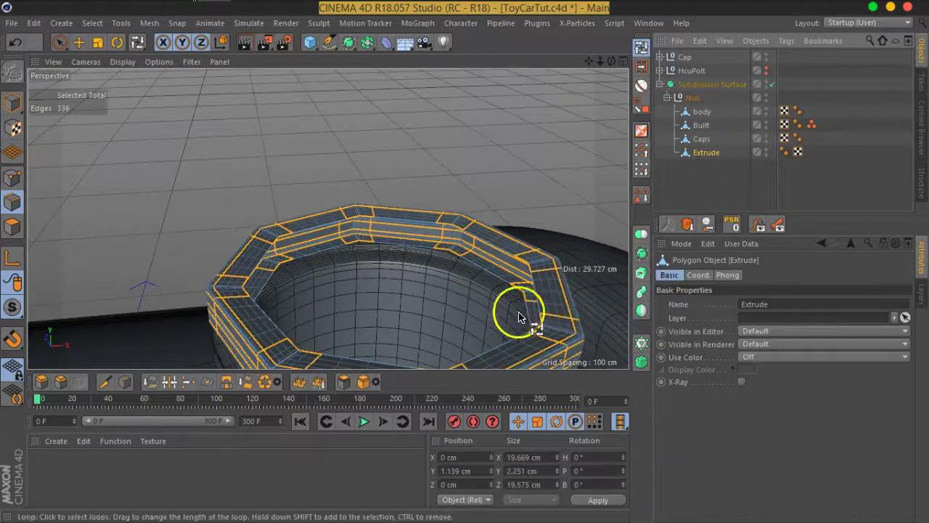
click(543, 305)
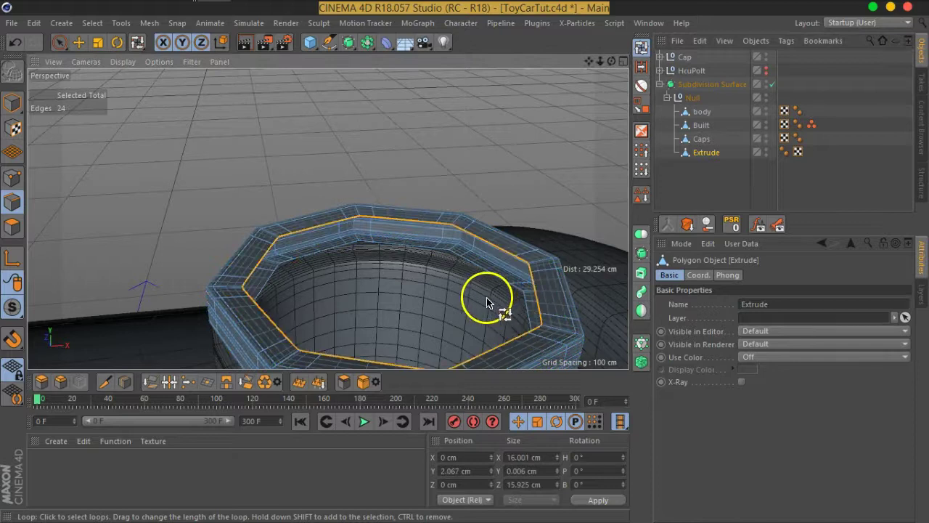
alt+drag(491, 305, 479, 274)
click(82, 44)
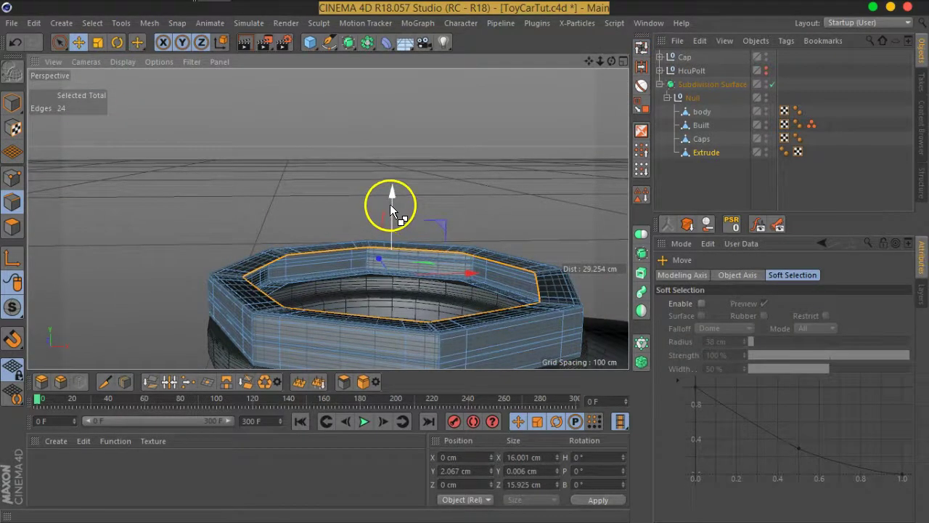
drag(391, 211, 395, 203)
key(ctrl+z)
mouse_move(290, 235)
alt+mouse_down()
mouse_move(323, 288)
mouse_move(421, 251)
mouse_move(405, 206)
alt+mouse_up()
key(t)
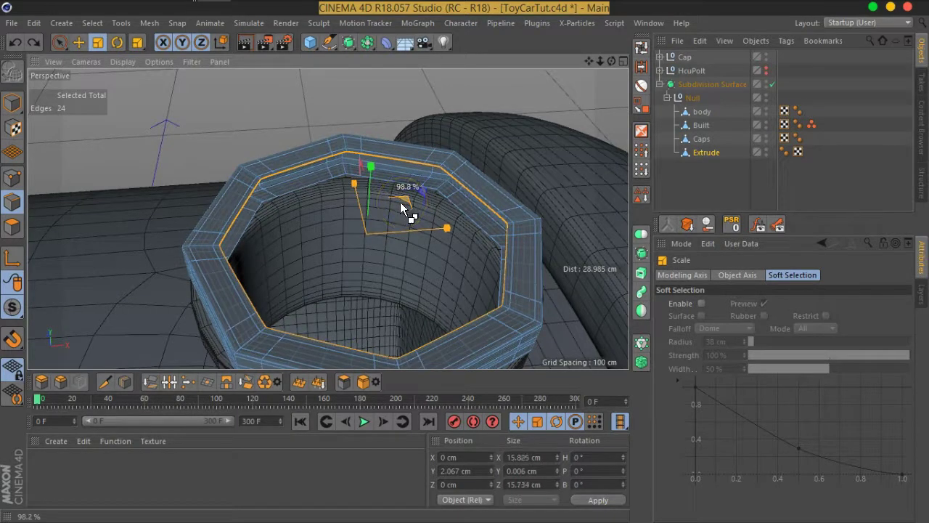
drag(402, 203, 396, 205)
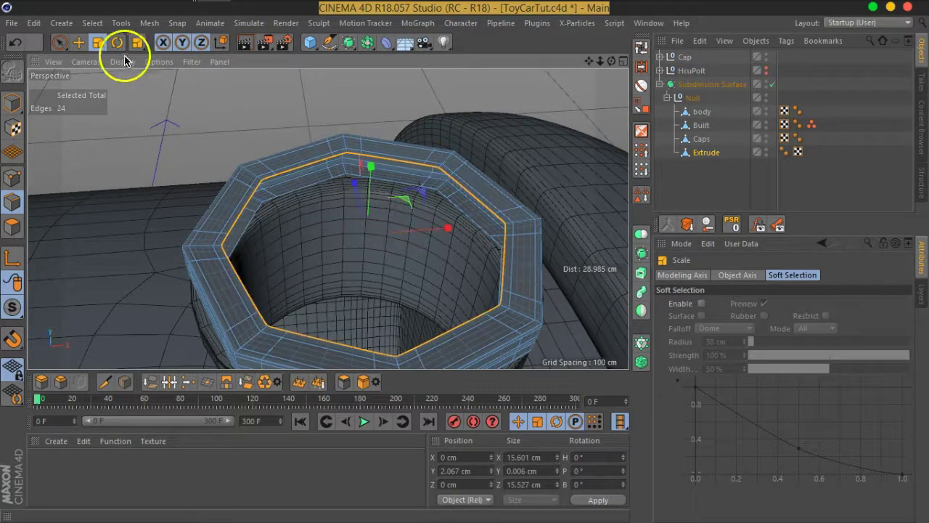
Raise the edge loop about 2 cm and shrink it inward
click(78, 43)
alt+drag(394, 269, 442, 222)
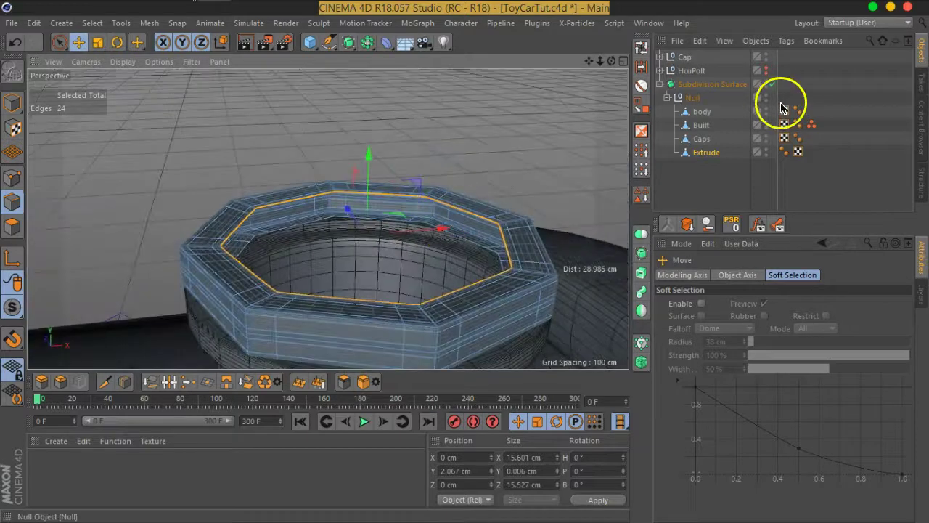
drag(370, 159, 376, 88)
mouse_move(383, 208)
alt+mouse_down()
mouse_move(425, 254)
mouse_move(414, 182)
mouse_move(416, 206)
mouse_move(455, 155)
mouse_move(399, 199)
mouse_move(405, 238)
alt+mouse_up()
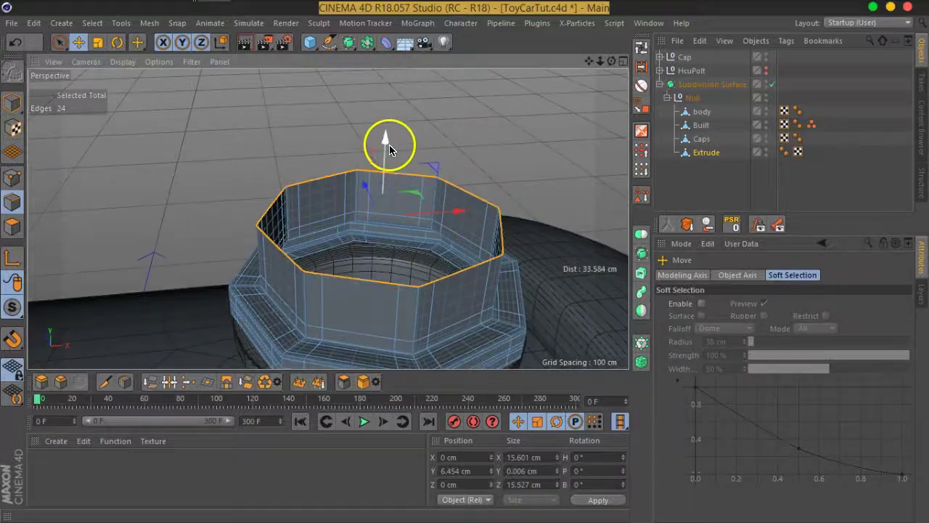
drag(387, 153, 392, 116)
mouse_move(431, 232)
alt+mouse_down()
mouse_move(394, 182)
mouse_move(399, 174)
alt+mouse_up()
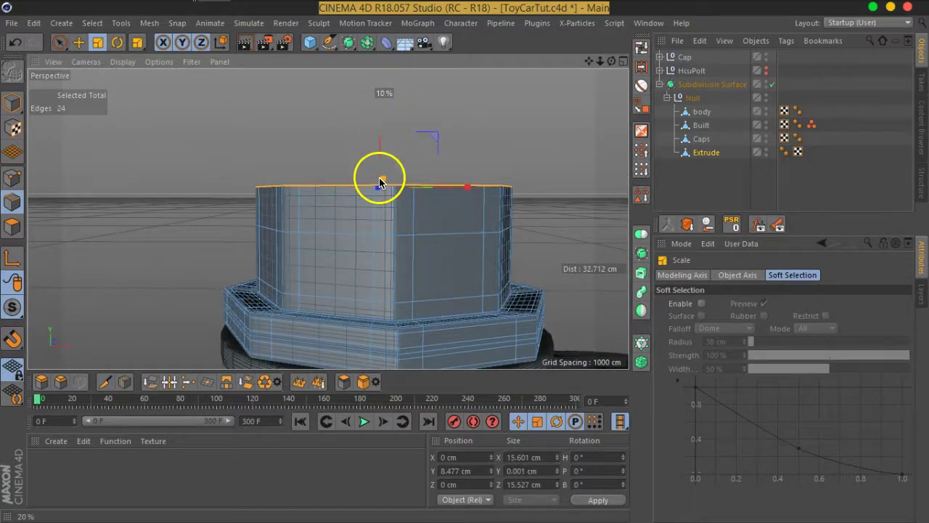
drag(378, 190, 379, 191)
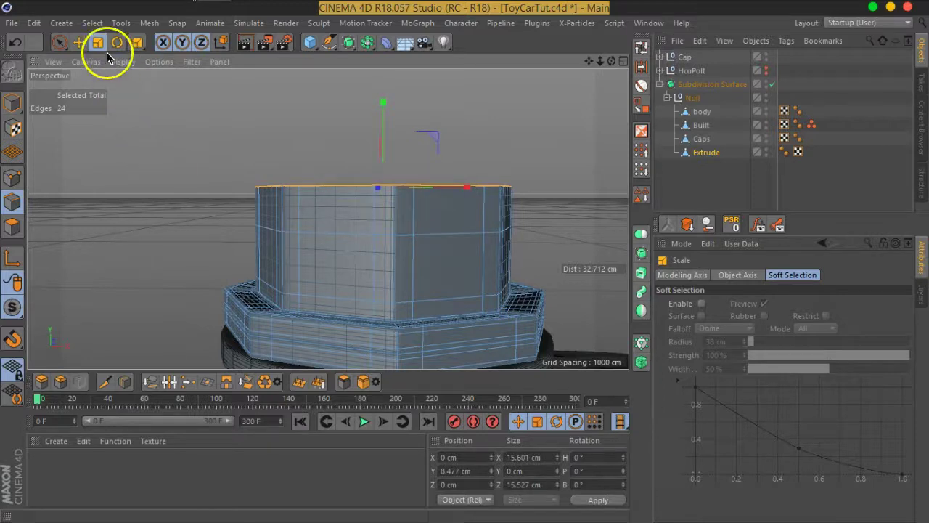
mouse_move(423, 146)
alt+mouse_down()
mouse_move(426, 135)
mouse_move(435, 174)
alt+mouse_up()
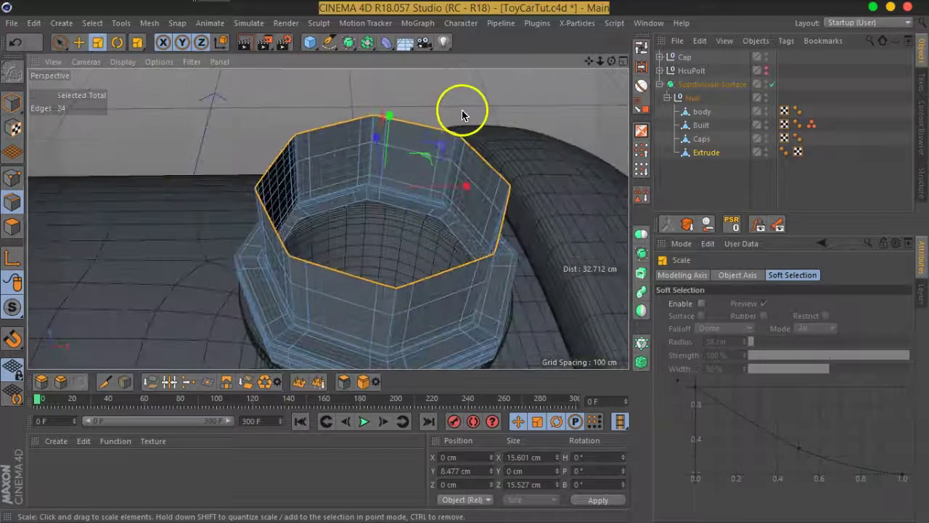
mouse_move(538, 118)
mouse_down()
mouse_move(498, 127)
mouse_move(546, 108)
mouse_move(423, 124)
mouse_up()
Raise the top edge loop a little more, then deselect everything
click(79, 42)
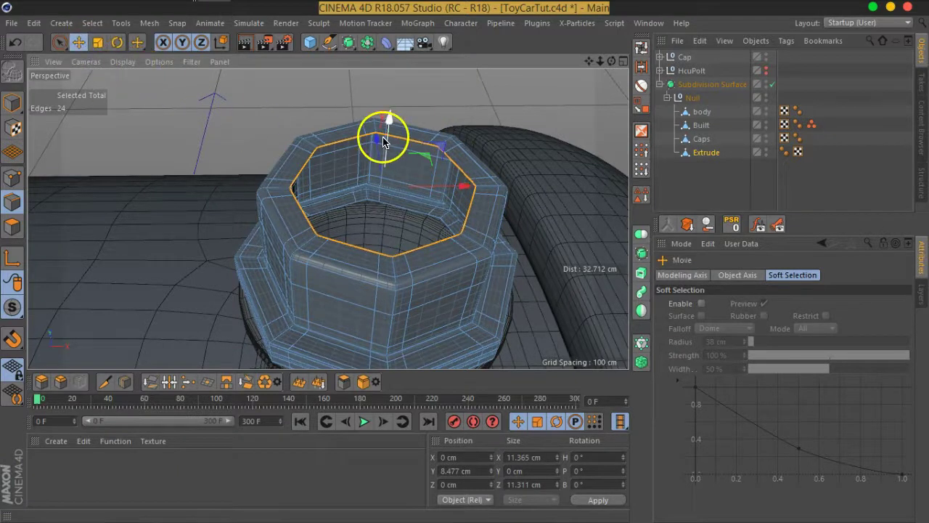
scroll(379, 135, up, 3)
scroll(379, 135, up, 2)
drag(390, 185, 384, 286)
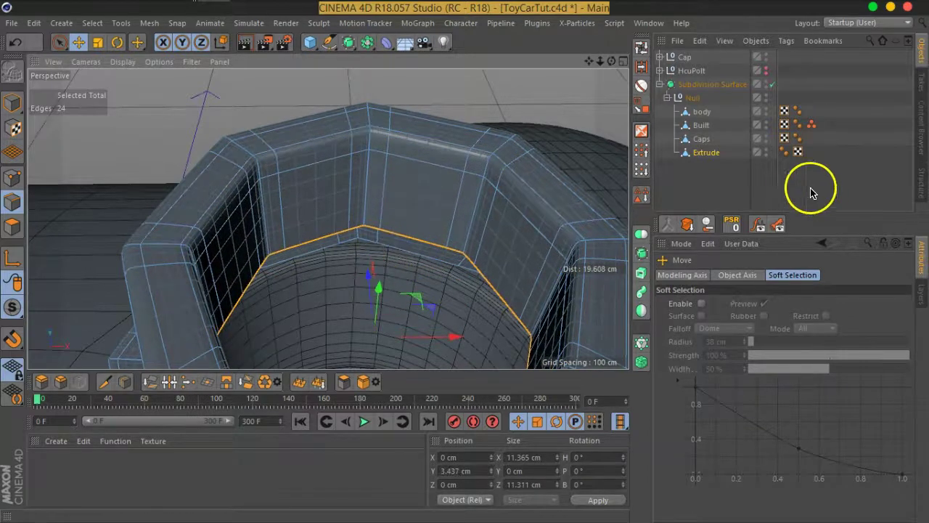
click(732, 179)
scroll(400, 238, down, 10)
Return to Model mode and set the viewport to Gouraud Shading
scroll(426, 265, up, 5)
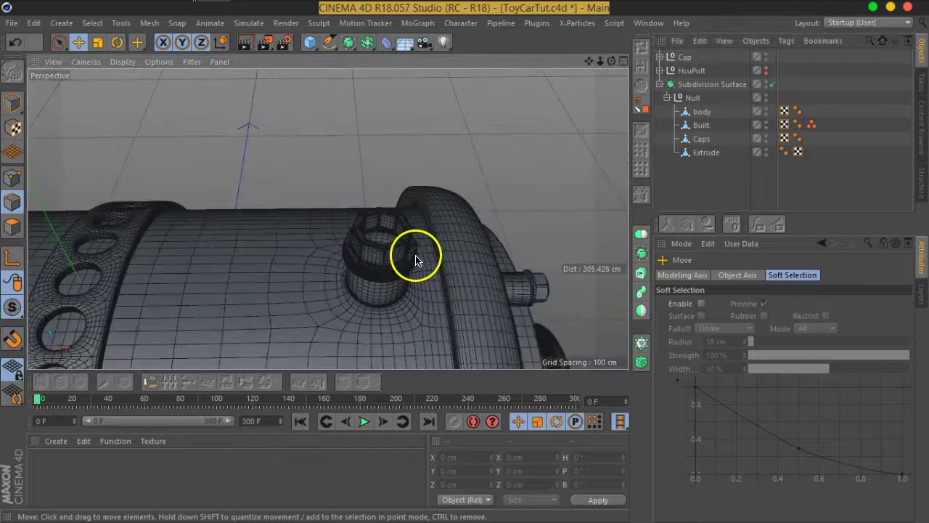
click(705, 151)
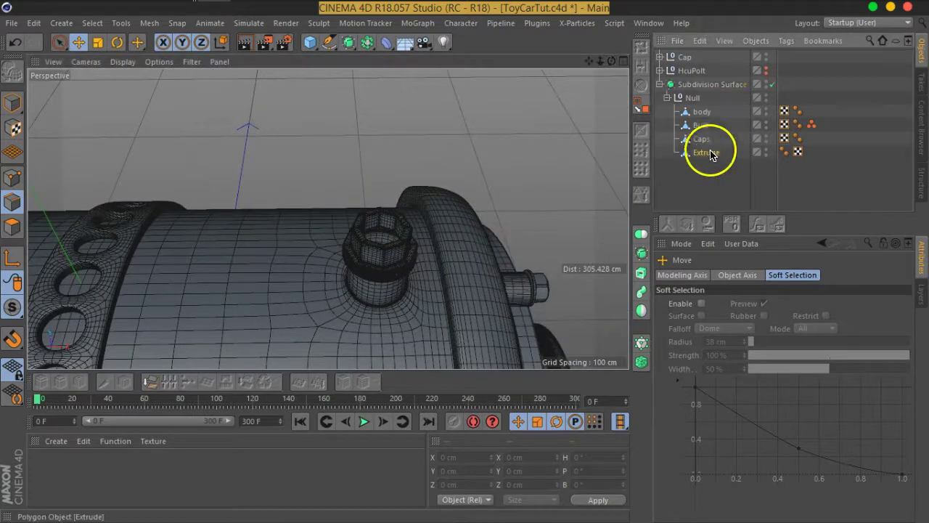
click(13, 102)
mouse_move(296, 202)
alt+mouse_down()
mouse_move(251, 189)
mouse_move(222, 135)
mouse_move(425, 249)
mouse_move(151, 81)
mouse_move(433, 251)
mouse_move(724, 196)
alt+mouse_up()
click(123, 62)
click(148, 79)
click(724, 196)
Orbit around the nut on the car body, then bring up the Cube primitives palette
mouse_move(491, 201)
alt+mouse_down()
mouse_move(409, 189)
mouse_move(557, 241)
mouse_move(539, 228)
mouse_move(498, 312)
mouse_move(475, 266)
mouse_move(434, 261)
alt+mouse_up()
scroll(434, 262, up, 2)
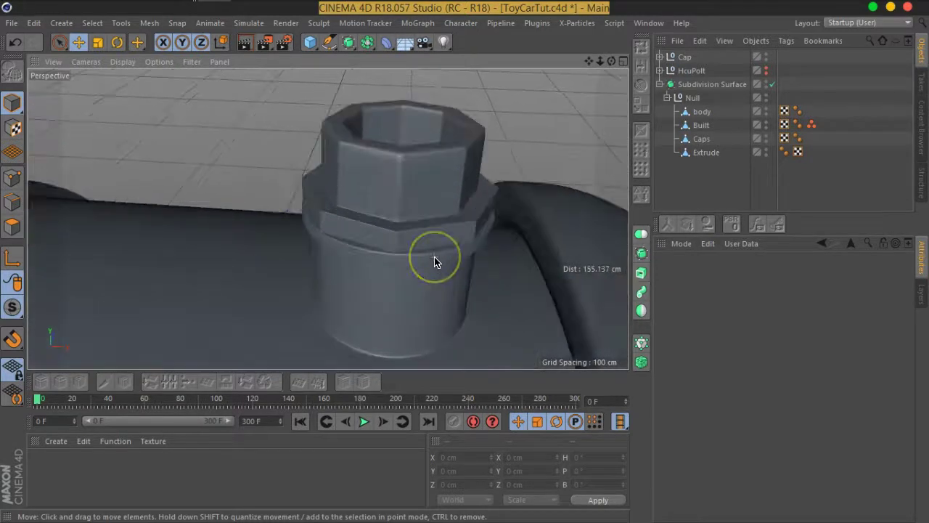
scroll(434, 262, up, 2)
scroll(434, 261, down, 3)
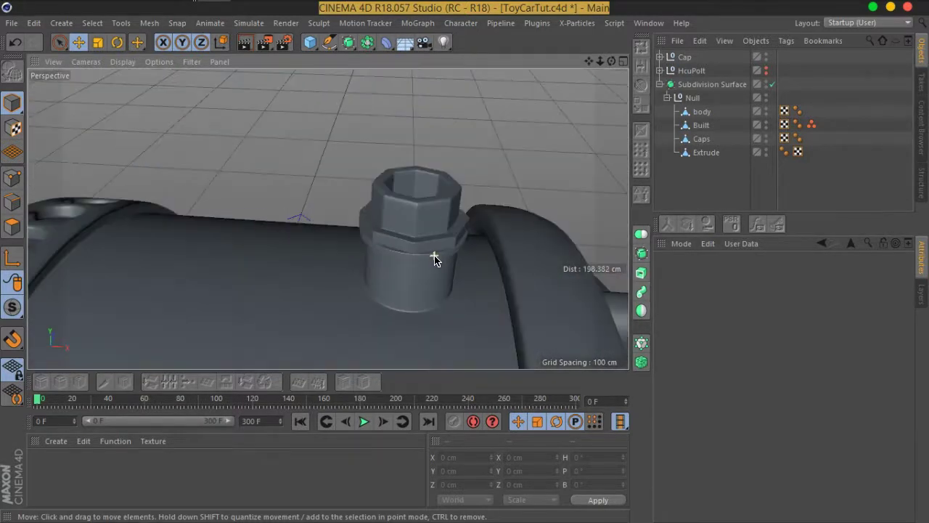
click(433, 261)
mouse_move(433, 263)
alt+mouse_down()
mouse_move(438, 236)
mouse_move(421, 269)
mouse_move(423, 218)
mouse_move(436, 209)
alt+mouse_up()
click(691, 197)
scroll(293, 177, down, 2)
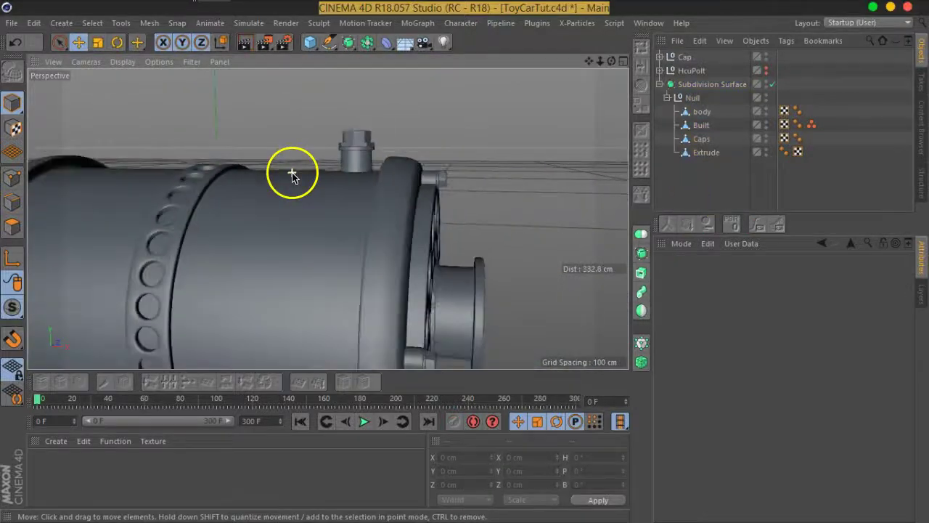
mouse_move(365, 151)
alt+mouse_down()
mouse_move(369, 195)
mouse_move(358, 160)
alt+mouse_up()
scroll(363, 158, up, 3)
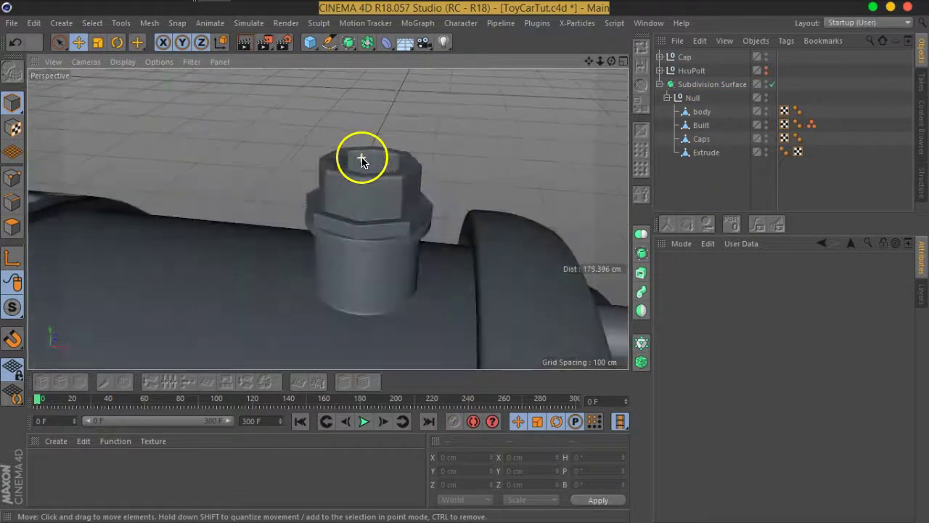
scroll(398, 228, down, 4)
mouse_move(389, 272)
alt+mouse_down()
mouse_move(373, 207)
mouse_move(380, 191)
mouse_move(464, 311)
mouse_move(460, 280)
mouse_move(353, 72)
alt+mouse_up()
scroll(379, 191, up, 2)
scroll(372, 183, up, 2)
click(312, 45)
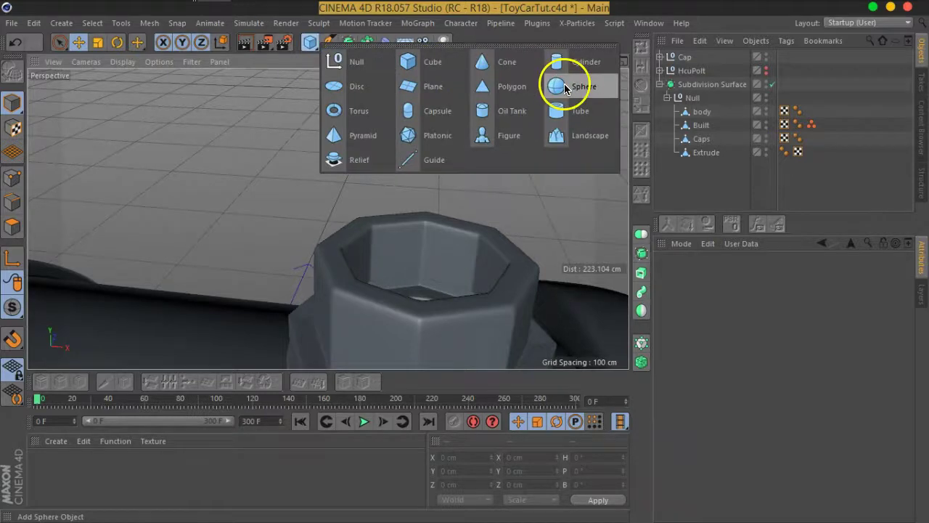
Add a sphere under the Extrude nut, reset its PSR, and lift it toward the nut top
click(565, 88)
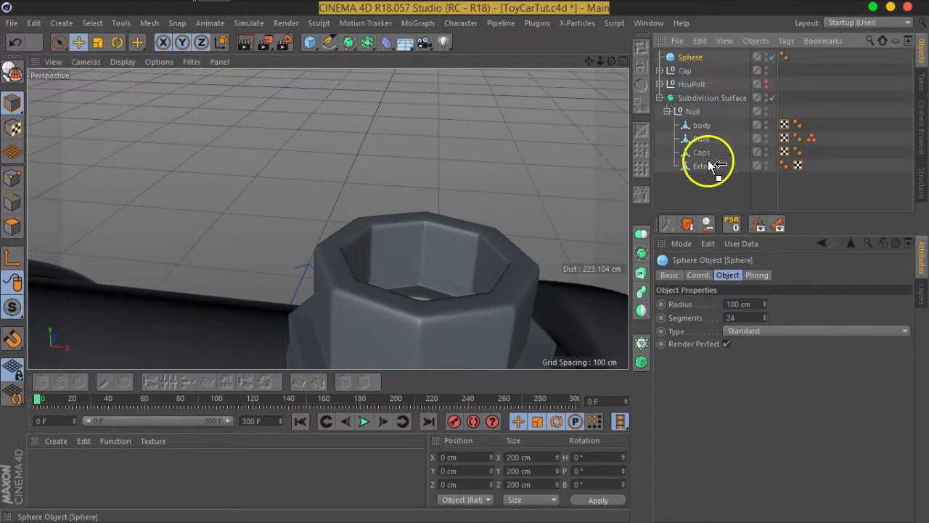
drag(707, 172, 707, 171)
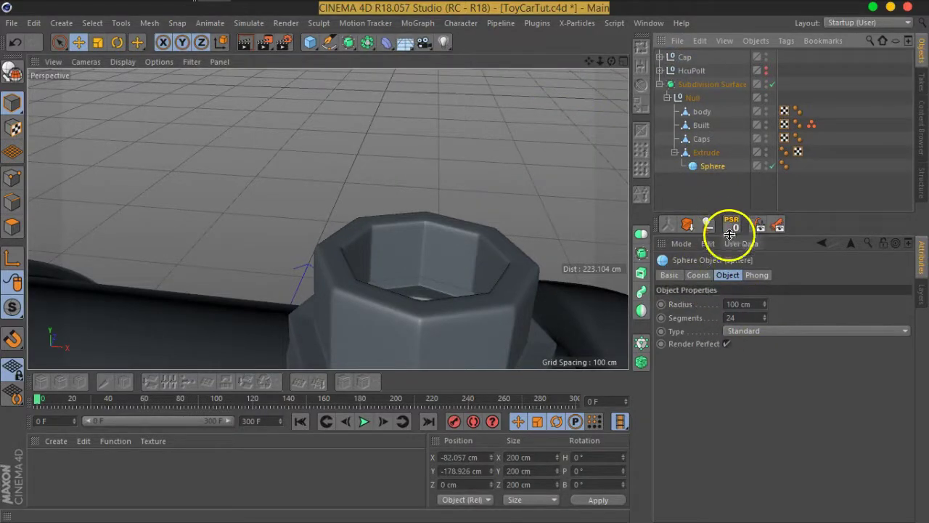
click(730, 227)
double_click(756, 306)
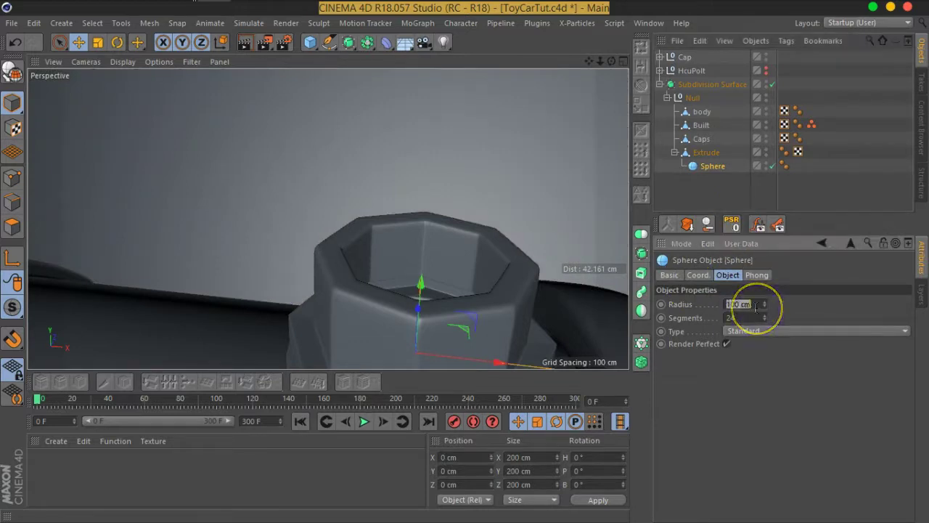
text(5)
key(Return)
click(304, 167)
mouse_move(497, 302)
alt+mouse_down()
mouse_move(442, 284)
mouse_move(411, 227)
mouse_move(404, 158)
alt+mouse_up()
Set the sphere radius to 8 cm, then shrink it to 6 cm and raise it higher
double_click(759, 303)
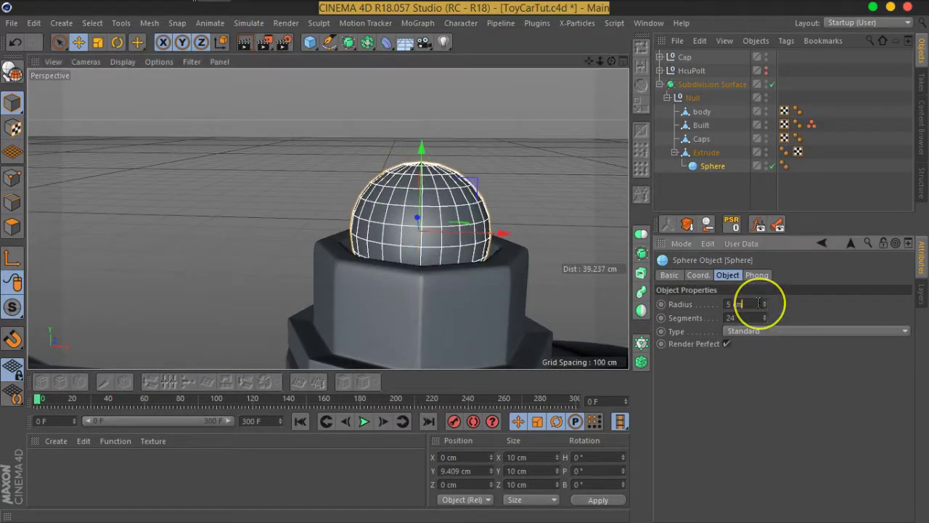
text(8)
key(Return)
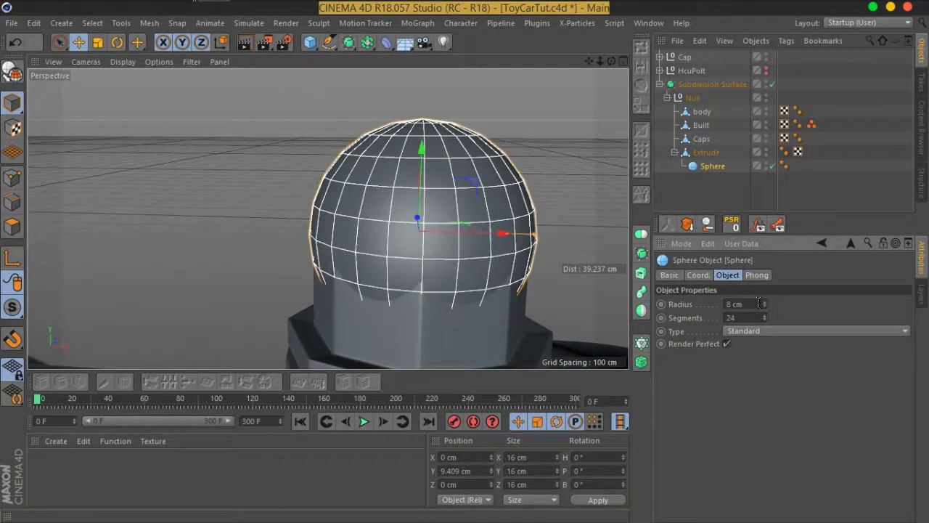
drag(759, 304, 746, 296)
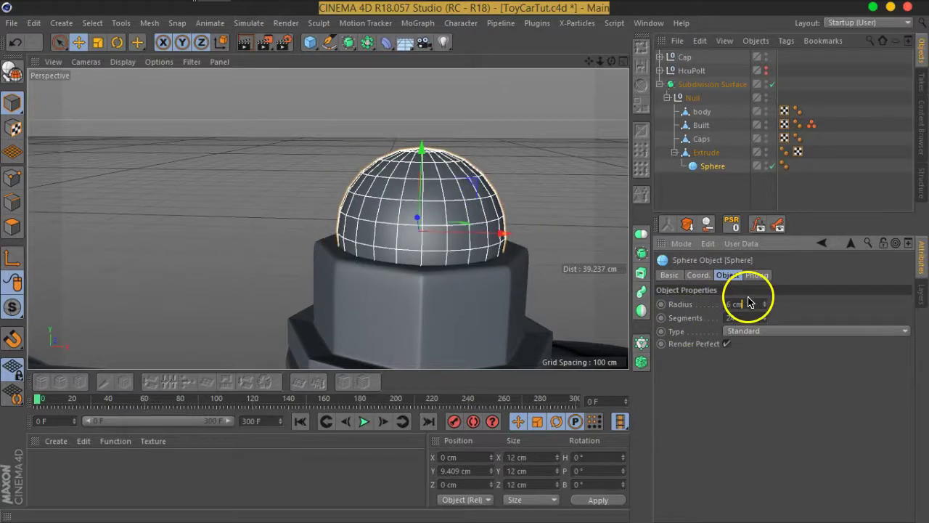
mouse_move(385, 213)
alt+mouse_down()
mouse_move(473, 275)
mouse_move(369, 245)
mouse_move(338, 214)
mouse_move(353, 196)
alt+mouse_up()
mouse_move(417, 172)
mouse_down()
mouse_move(416, 120)
mouse_move(414, 155)
mouse_move(445, 249)
mouse_move(368, 251)
mouse_move(484, 292)
mouse_move(483, 317)
mouse_up()
Move the sphere to the top of the Null group and Ctrl-drag a duplicate named Sphere.1
mouse_move(472, 230)
alt+mouse_down()
mouse_move(426, 227)
mouse_move(441, 177)
alt+mouse_up()
drag(717, 169, 709, 145)
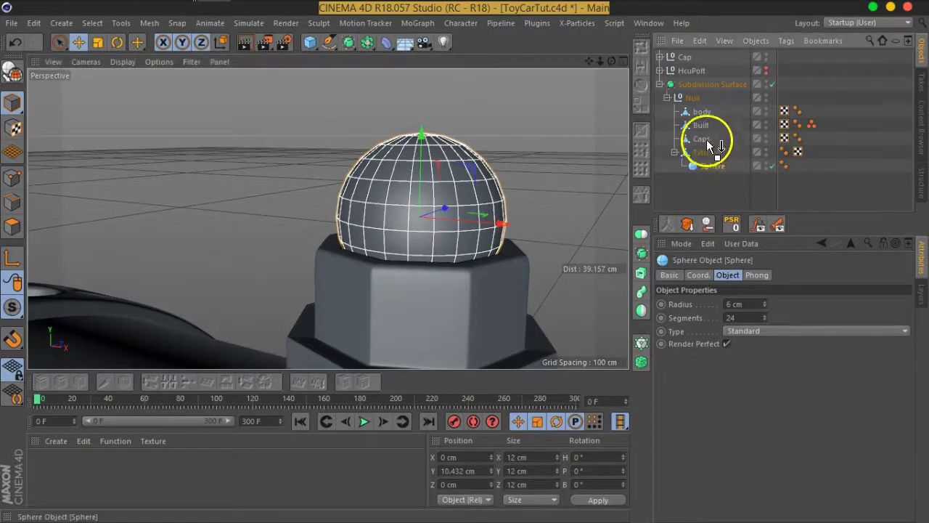
drag(708, 111, 705, 111)
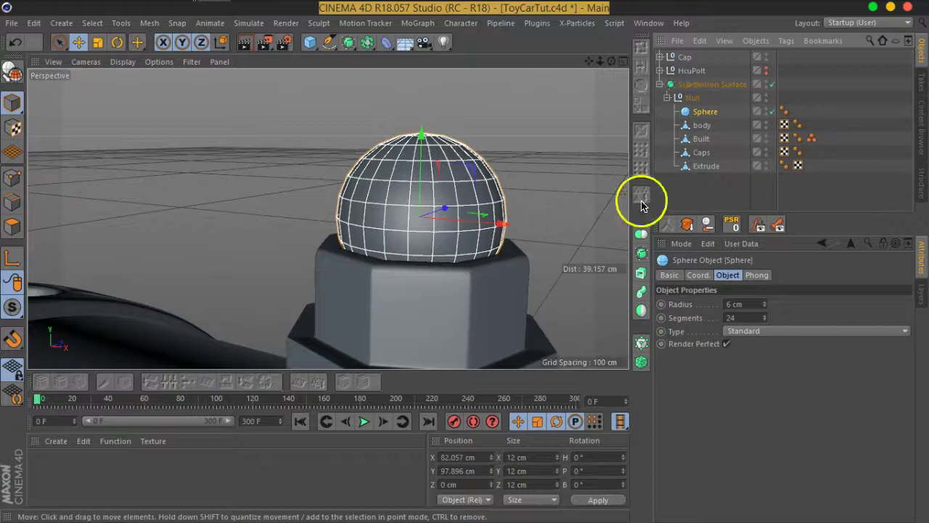
mouse_move(429, 182)
alt+mouse_down()
mouse_move(522, 193)
mouse_move(498, 162)
alt+mouse_up()
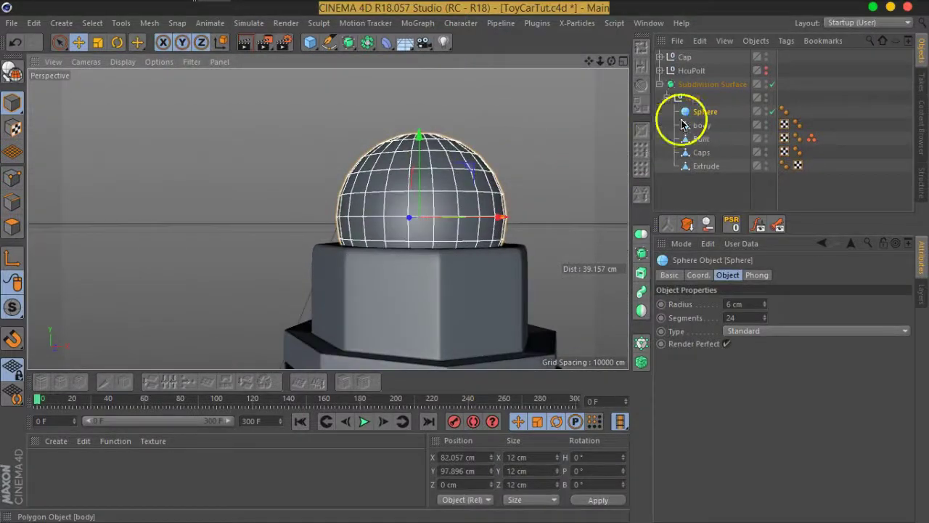
ctrl+drag(712, 112, 705, 111)
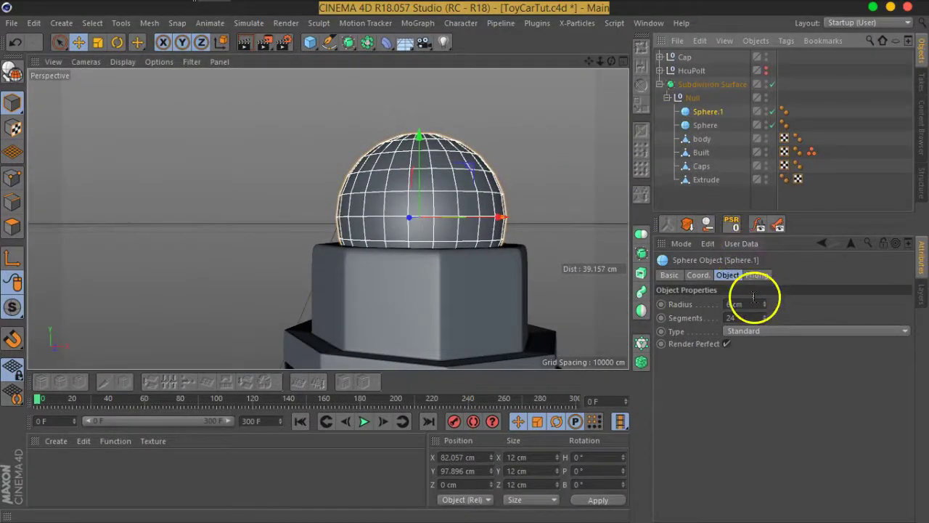
Set Sphere.1's type to Hemisphere
click(751, 331)
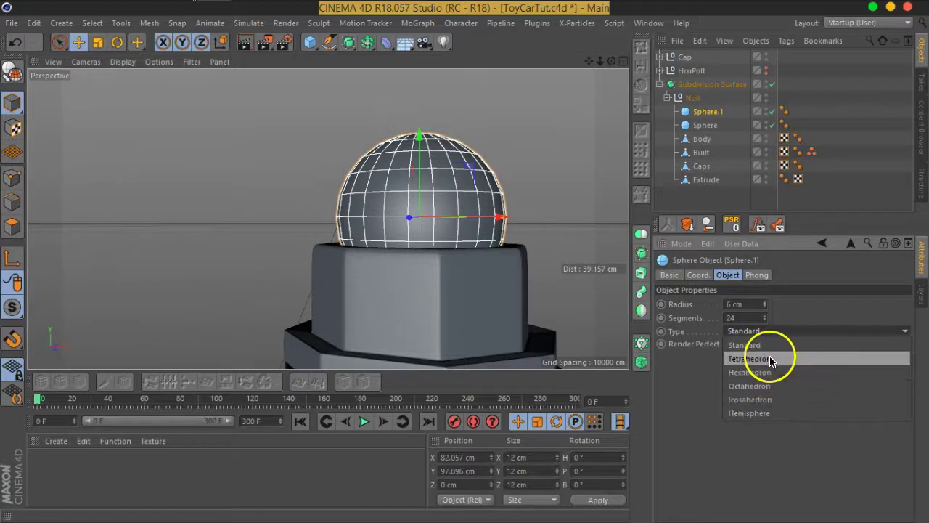
click(762, 412)
mouse_move(444, 223)
alt+mouse_down()
mouse_move(290, 193)
mouse_move(490, 222)
mouse_move(420, 252)
mouse_move(436, 228)
mouse_move(427, 204)
mouse_move(438, 186)
alt+mouse_up()
scroll(428, 209, up, 3)
scroll(436, 216, up, 1)
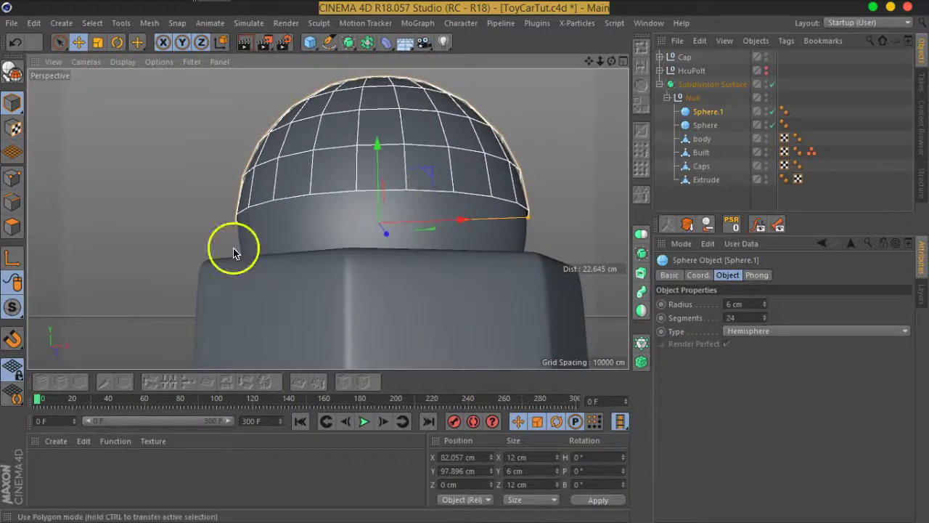
Make the hemisphere editable, select all its polygons, and choose Extrude
click(12, 73)
click(13, 226)
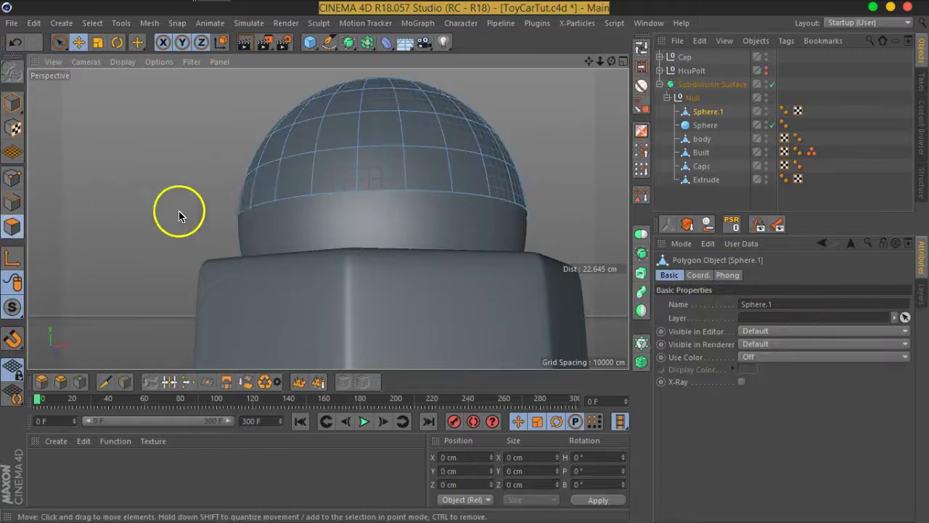
key(ctrl+a)
right_click(291, 187)
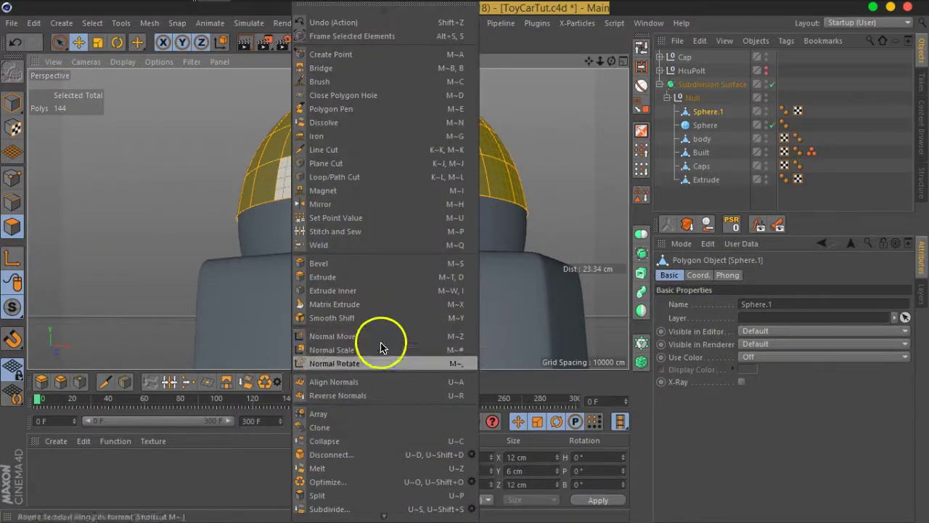
click(322, 276)
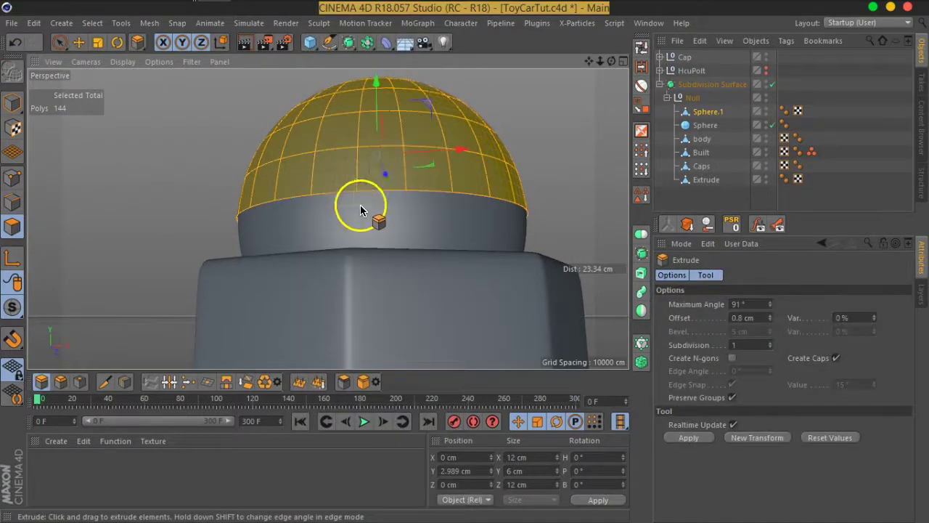
Extrude all Sphere.1 dome polygons outward about 0.21 cm, then deselect everything
scroll(349, 204, up, 5)
scroll(355, 203, down, 2)
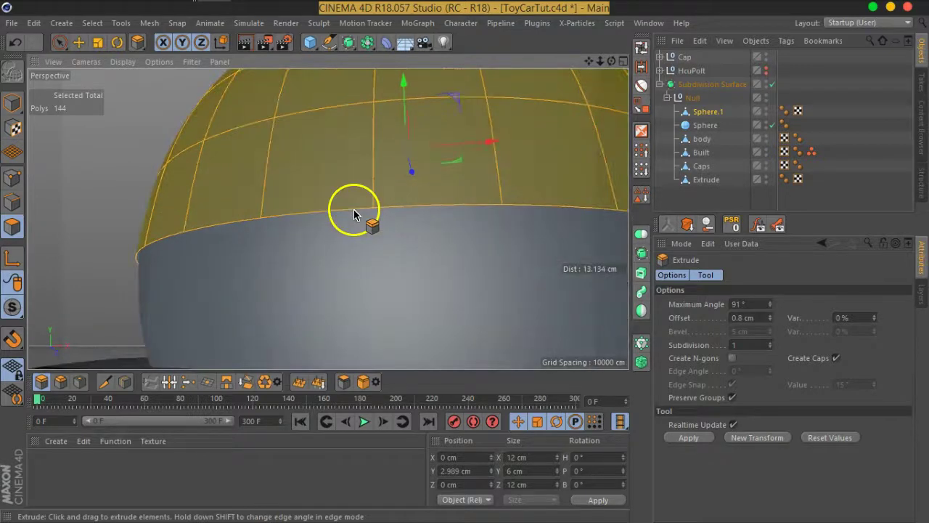
scroll(336, 193, down, 1)
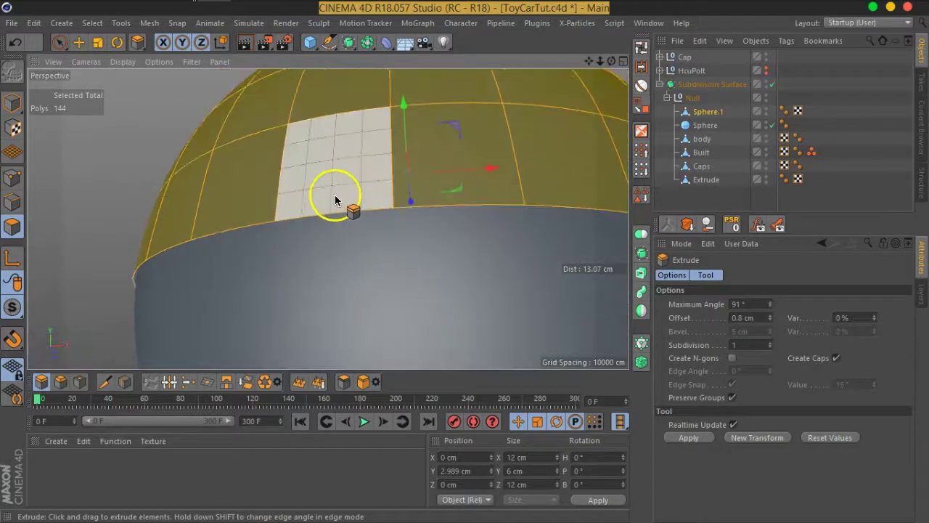
drag(332, 201, 344, 195)
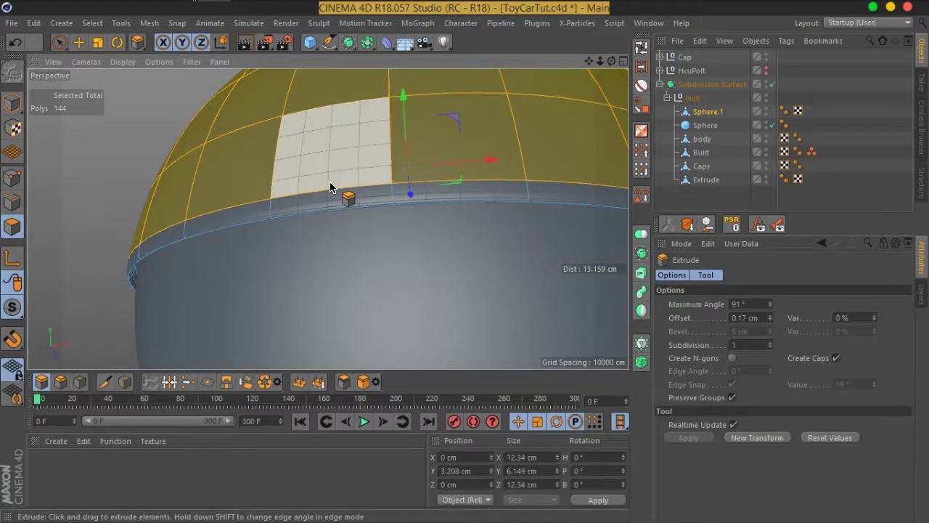
drag(330, 187, 387, 172)
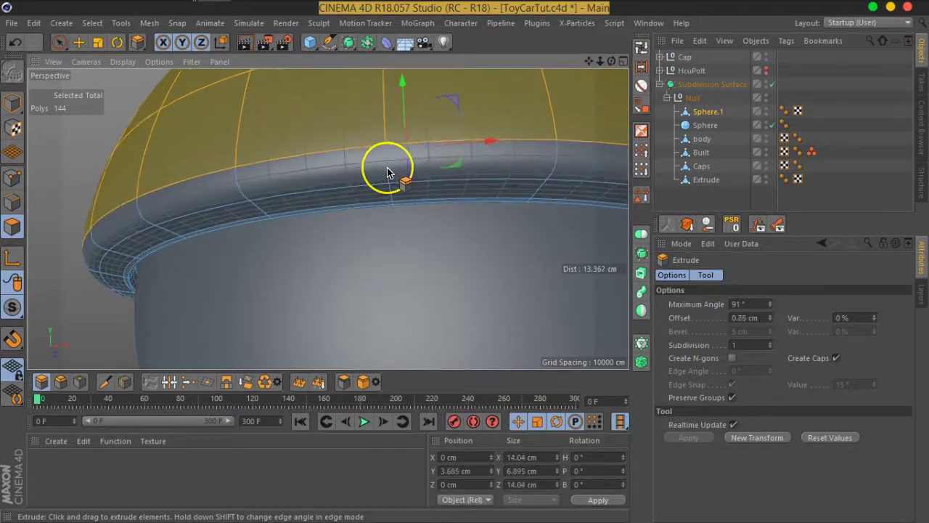
mouse_move(387, 172)
mouse_down()
mouse_move(341, 143)
mouse_move(348, 139)
mouse_up()
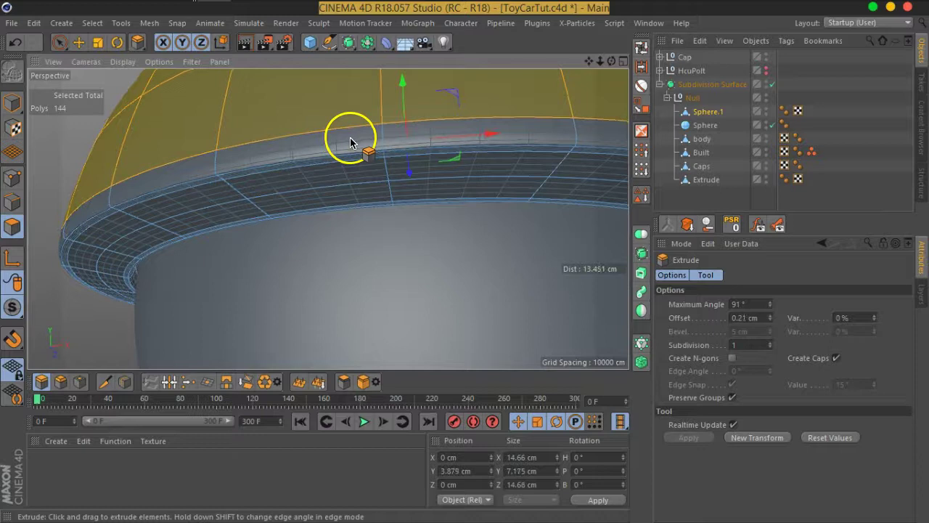
click(677, 197)
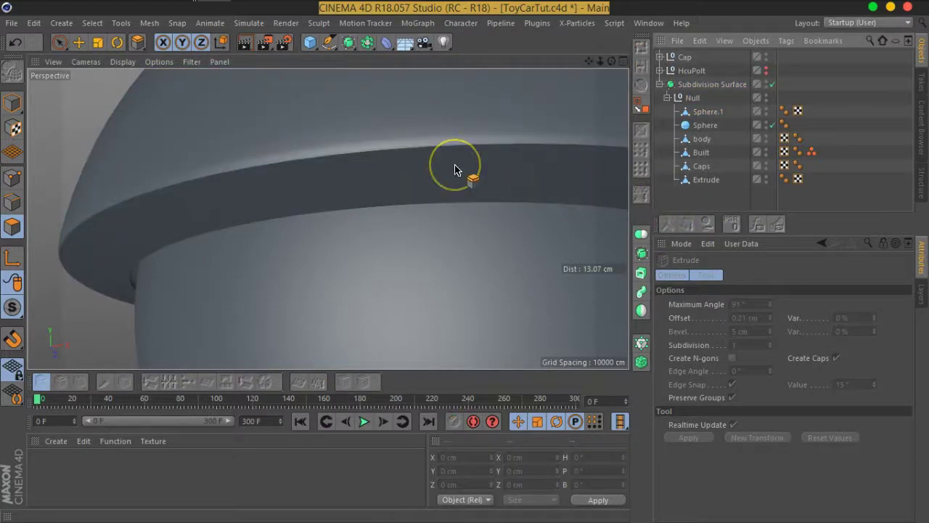
Select the dome Sphere on the post, make it editable, and return to Model mode
scroll(457, 174, down, 5)
scroll(486, 177, up, 3)
scroll(477, 197, down, 3)
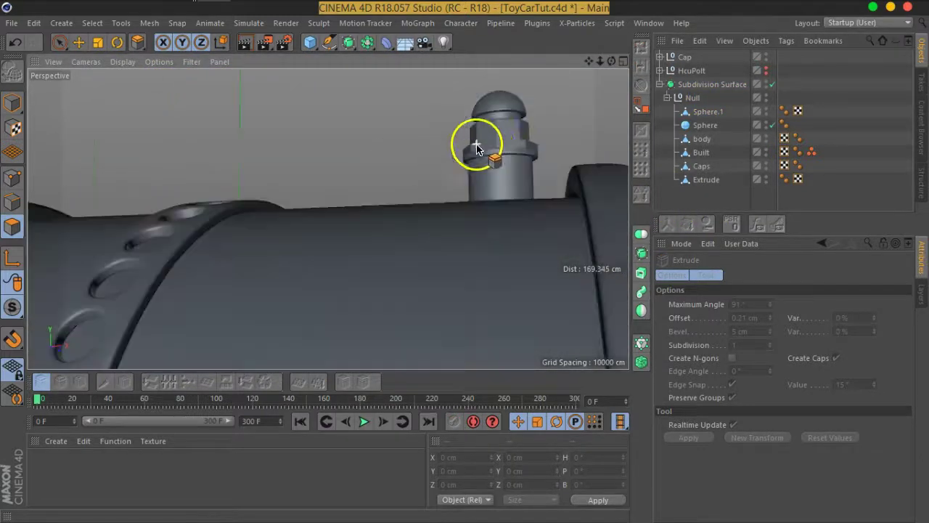
alt+drag(477, 145, 425, 196)
scroll(425, 196, down, 3)
alt+drag(360, 231, 400, 263)
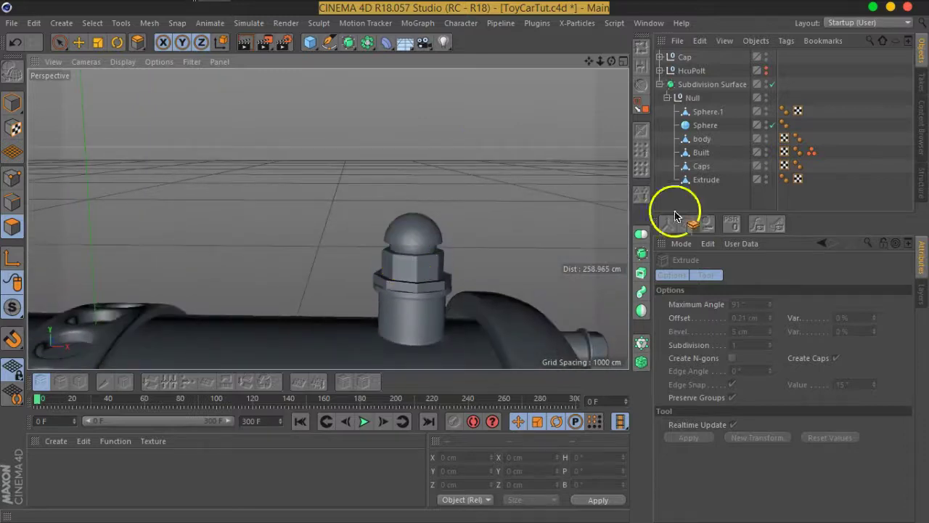
click(702, 127)
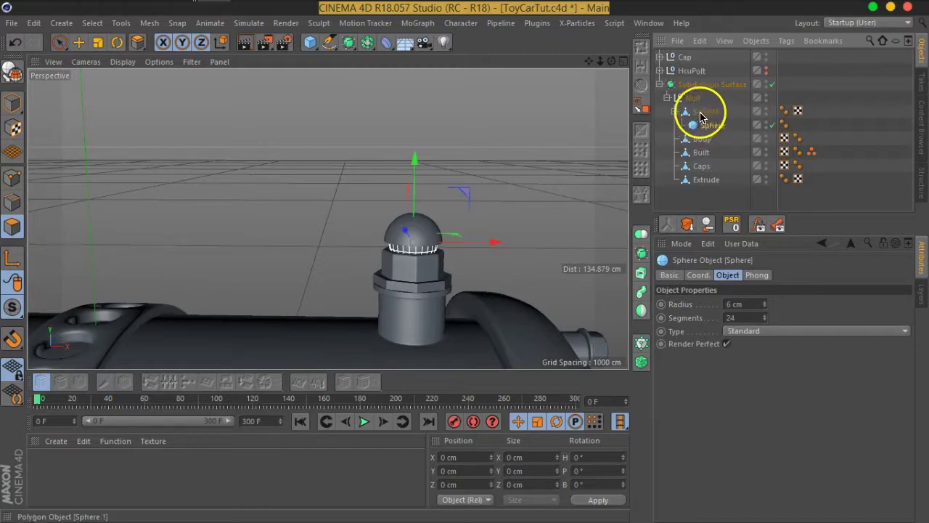
key(ctrl+a)
alt+drag(508, 261, 514, 280)
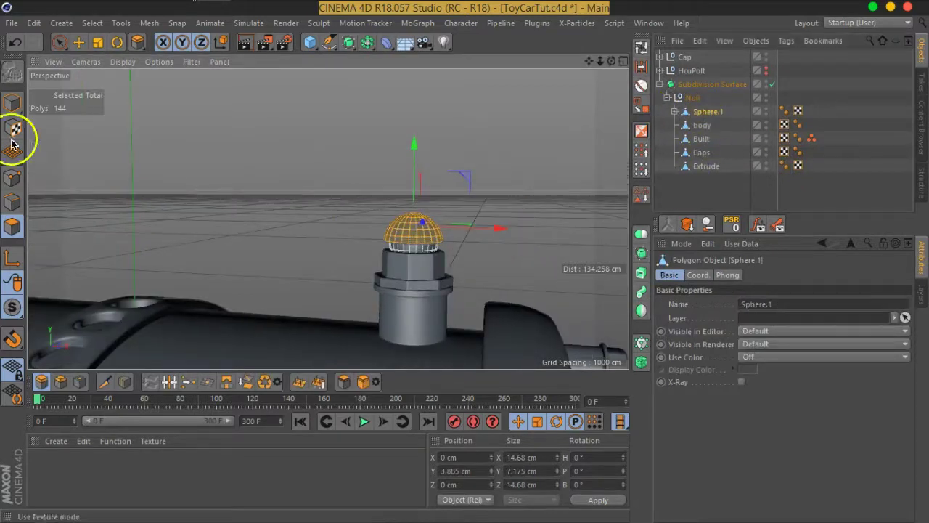
click(11, 103)
scroll(415, 200, up, 5)
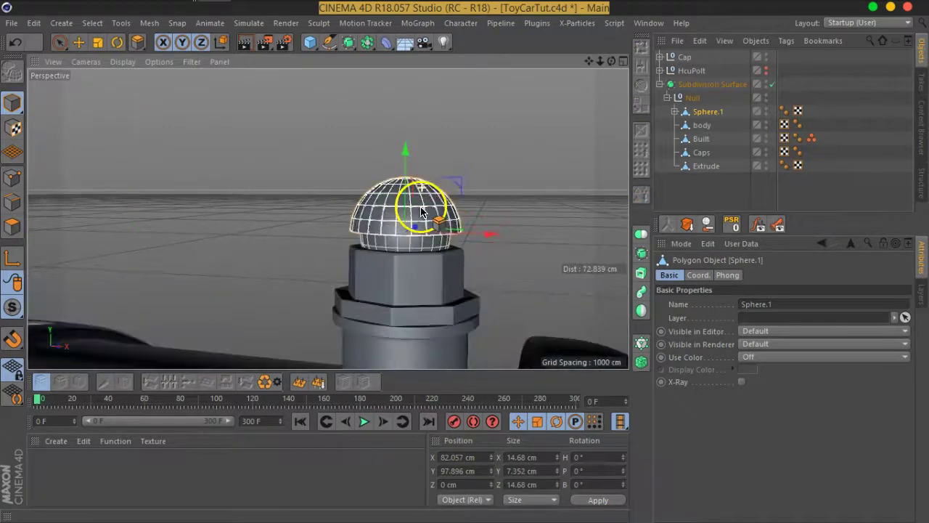
mouse_move(543, 197)
alt+mouse_down()
mouse_move(446, 247)
mouse_move(434, 272)
alt+mouse_up()
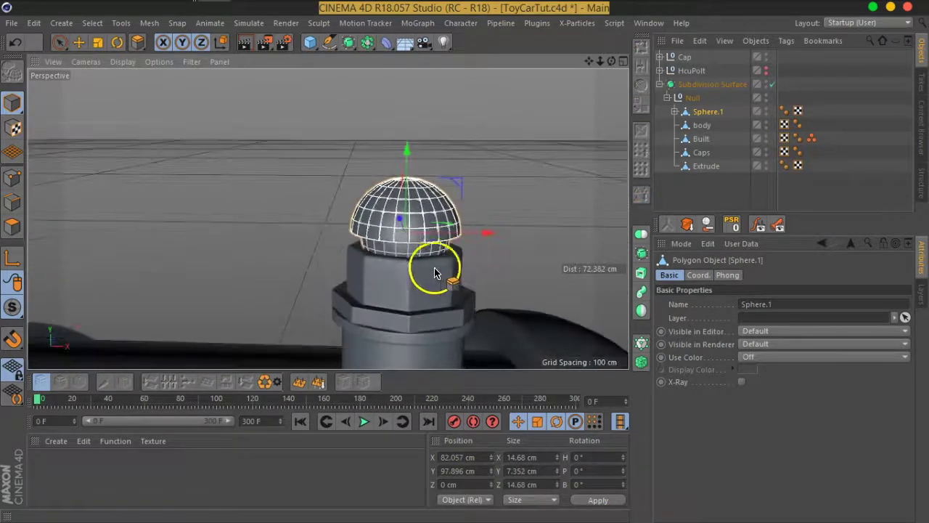
In the Front view, drag the dome's axis down to the sphere bottom at Y 91.938 cm
click(10, 257)
click(78, 42)
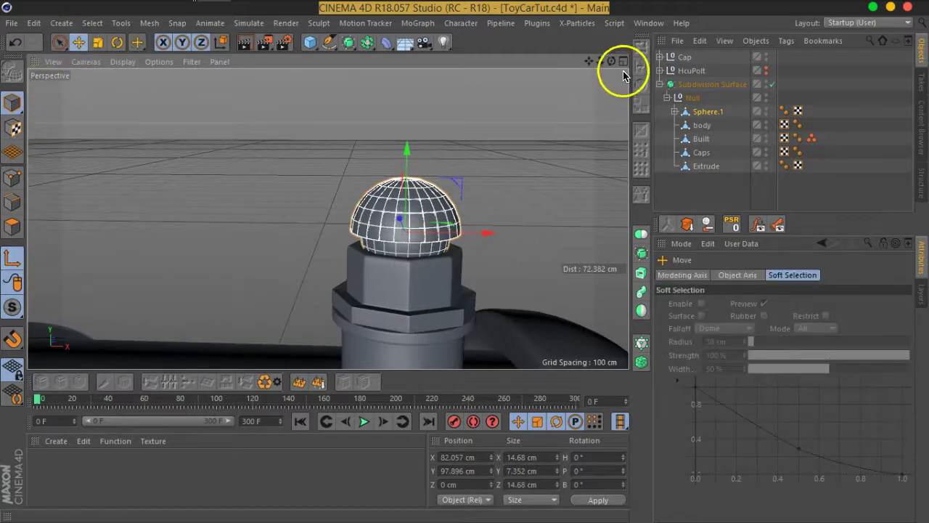
click(622, 63)
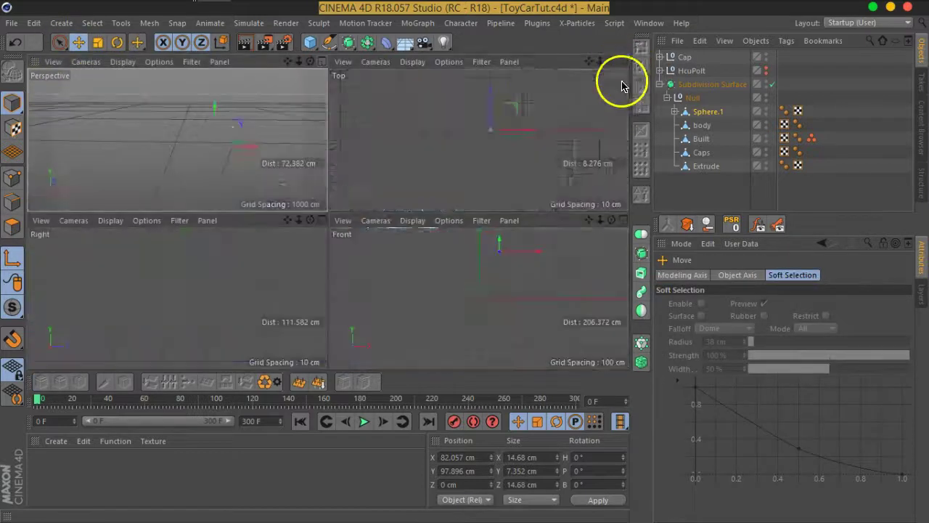
click(622, 220)
scroll(372, 120, up, 3)
scroll(376, 116, up, 3)
scroll(435, 190, up, 2)
scroll(397, 208, up, 2)
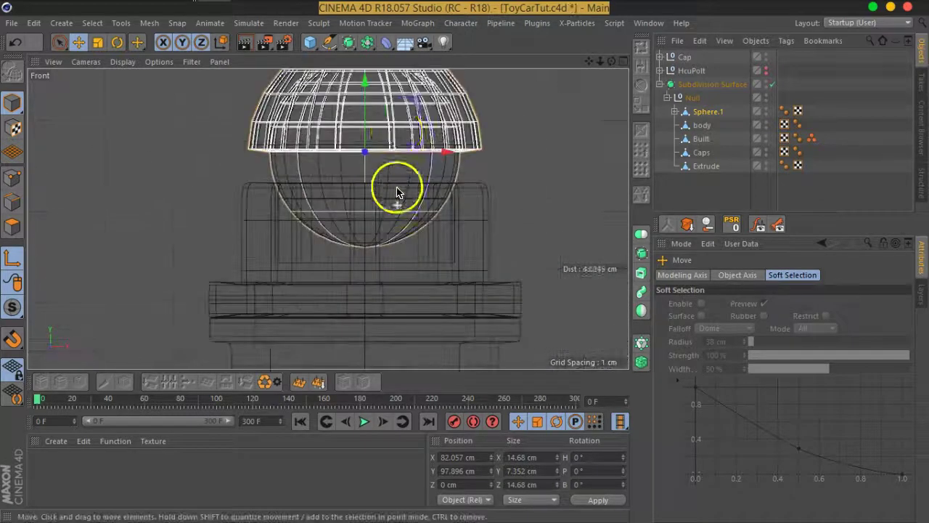
drag(369, 87, 369, 186)
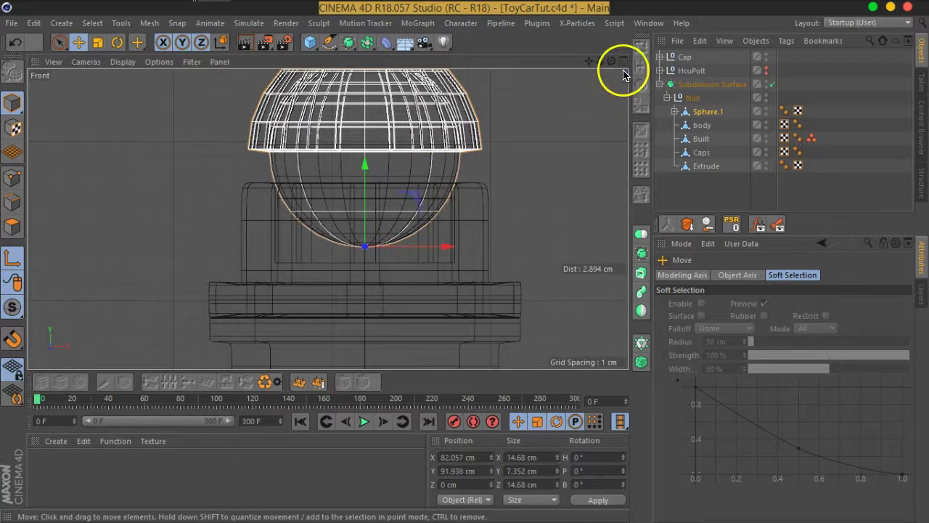
click(622, 63)
click(324, 61)
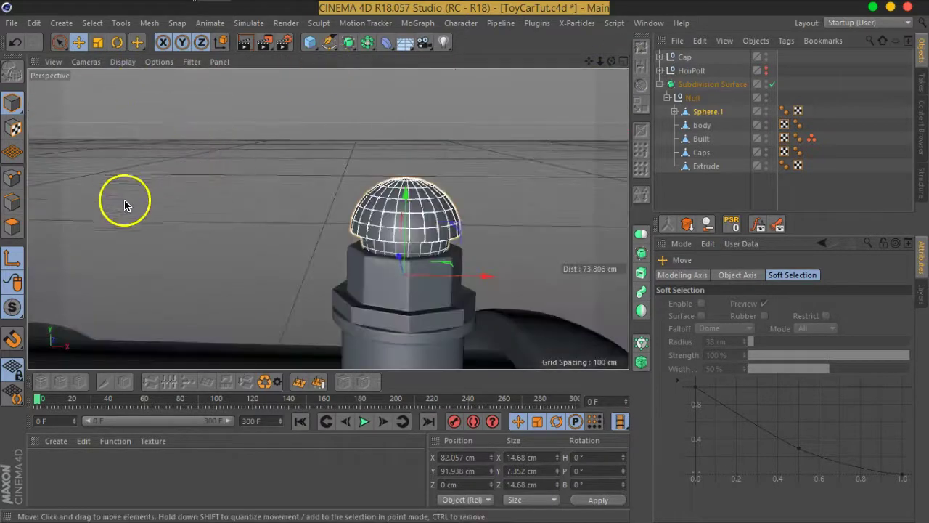
click(114, 42)
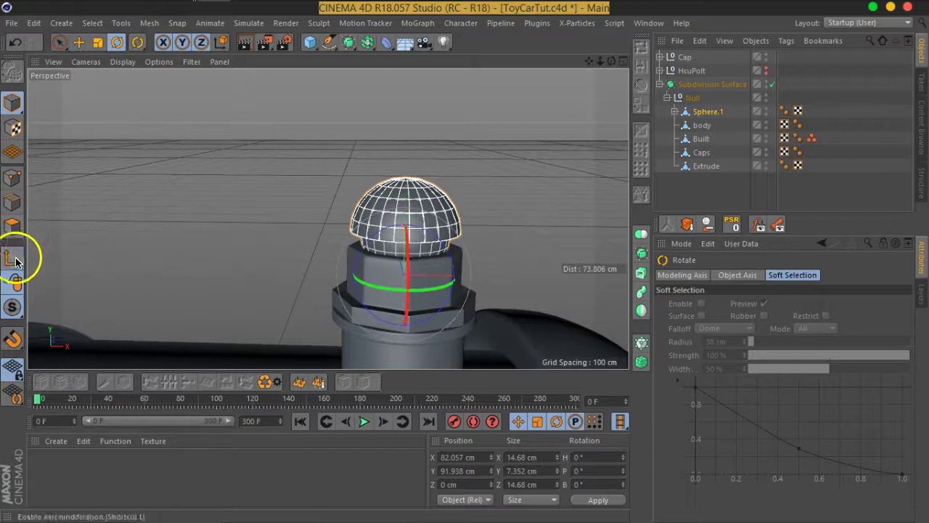
Select the Sphere.1 dome and recentre its mesh with Axis Center
mouse_move(341, 207)
alt+mouse_down()
mouse_move(437, 219)
mouse_move(389, 220)
alt+mouse_up()
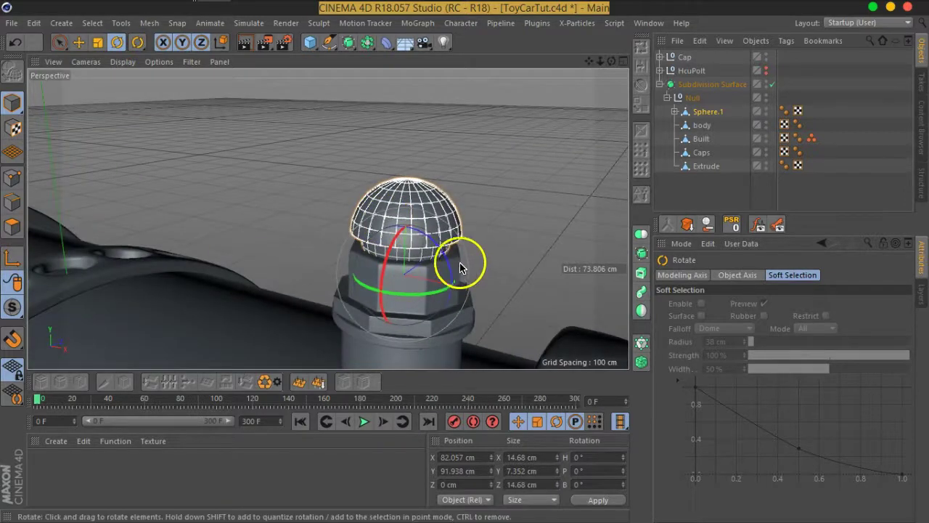
mouse_move(442, 245)
mouse_down()
mouse_move(453, 272)
mouse_move(444, 255)
mouse_up()
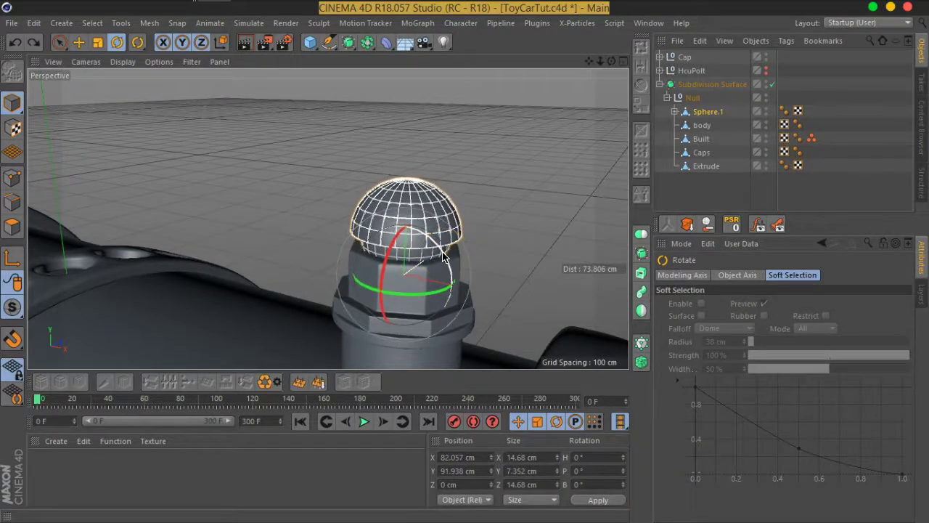
click(674, 111)
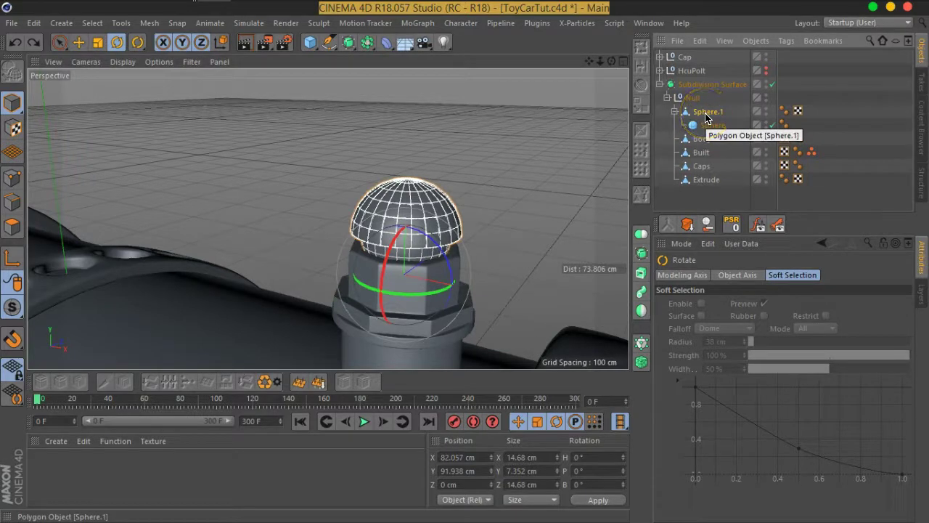
click(705, 113)
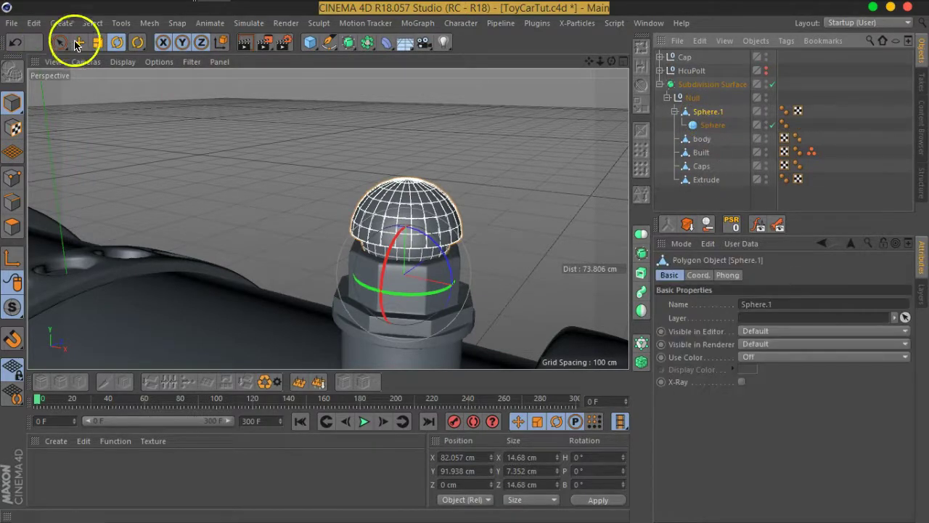
click(125, 23)
mouse_move(161, 148)
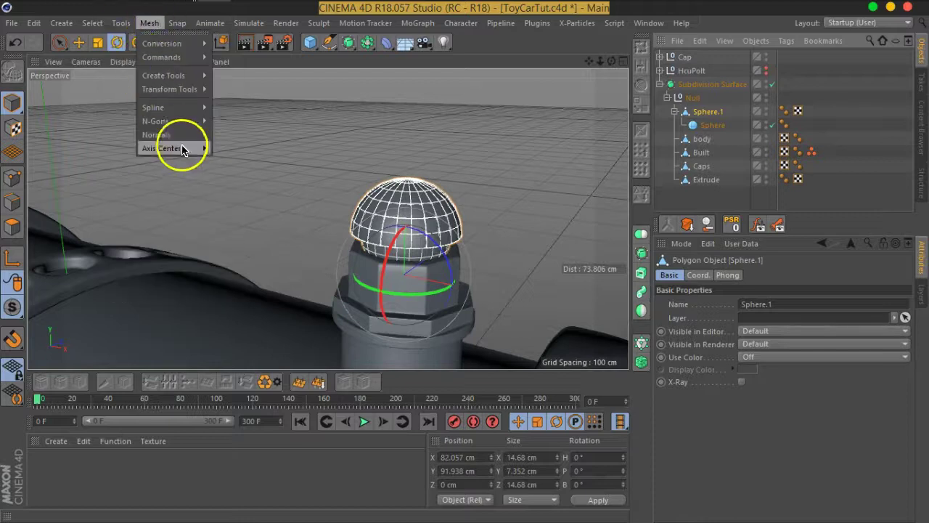
click(249, 185)
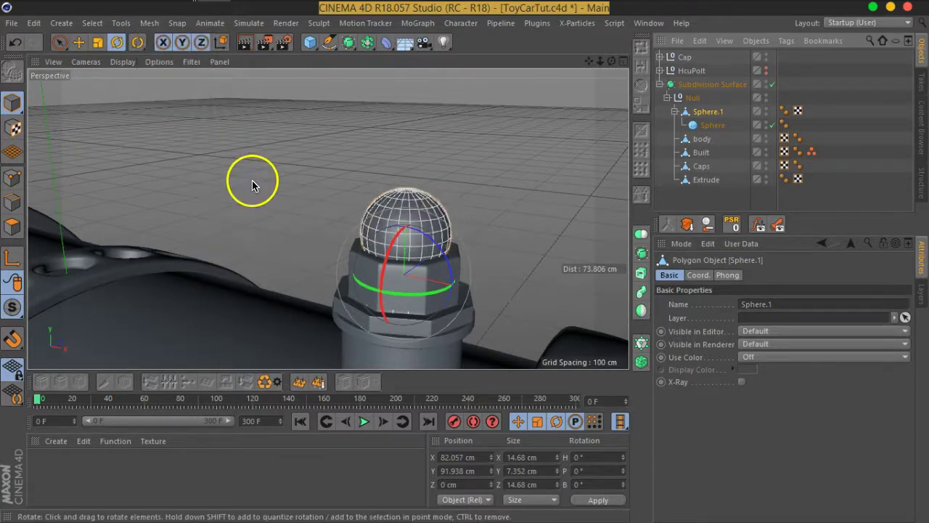
Recentre Sphere.1 again and nest it under Sphere, tilted 0.58° on B
drag(702, 114, 703, 134)
click(704, 129)
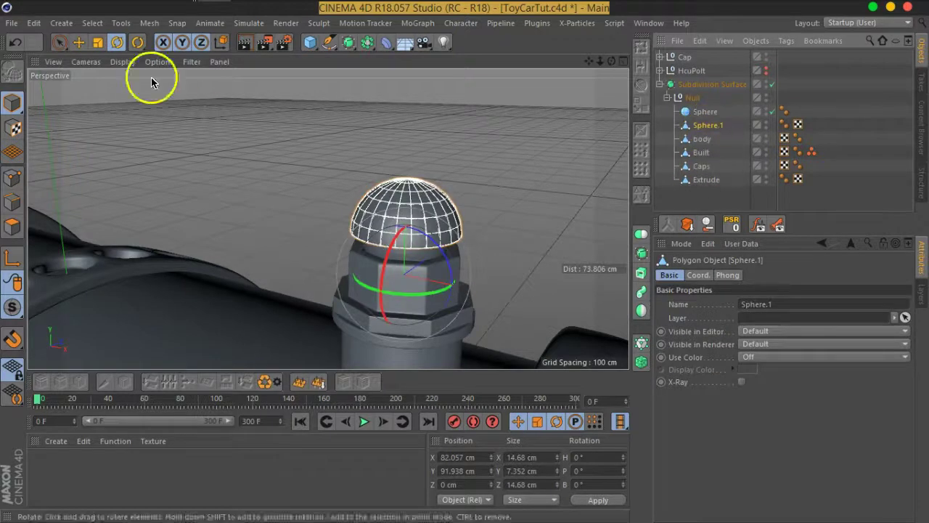
click(148, 23)
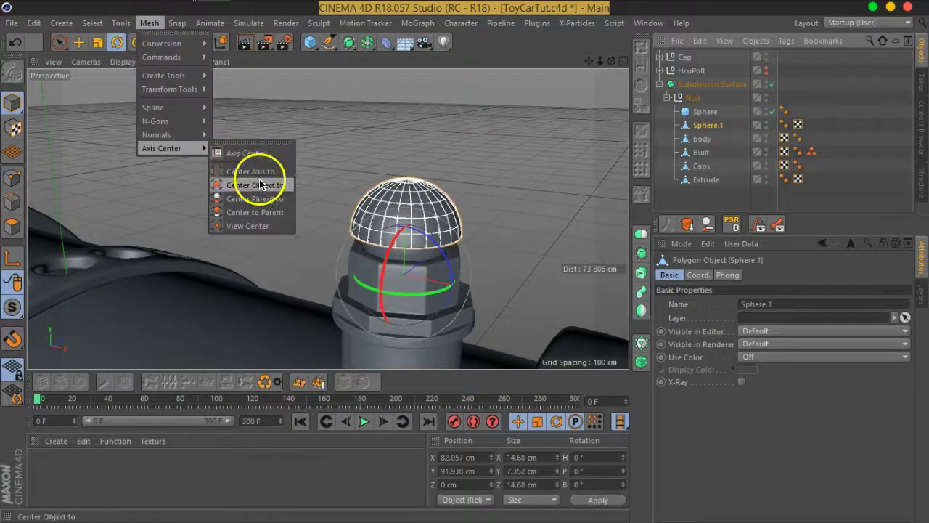
click(256, 173)
mouse_move(532, 167)
alt+mouse_down()
mouse_move(472, 208)
mouse_move(485, 194)
alt+mouse_up()
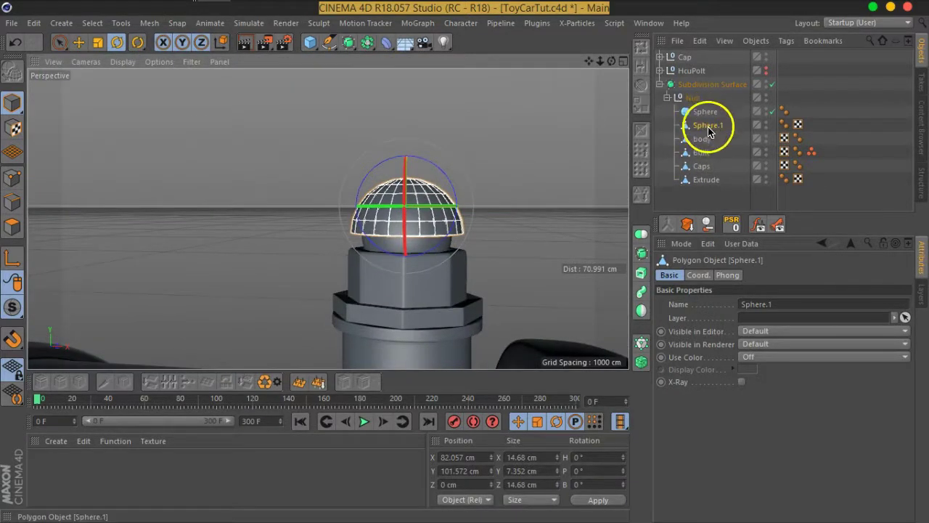
click(704, 113)
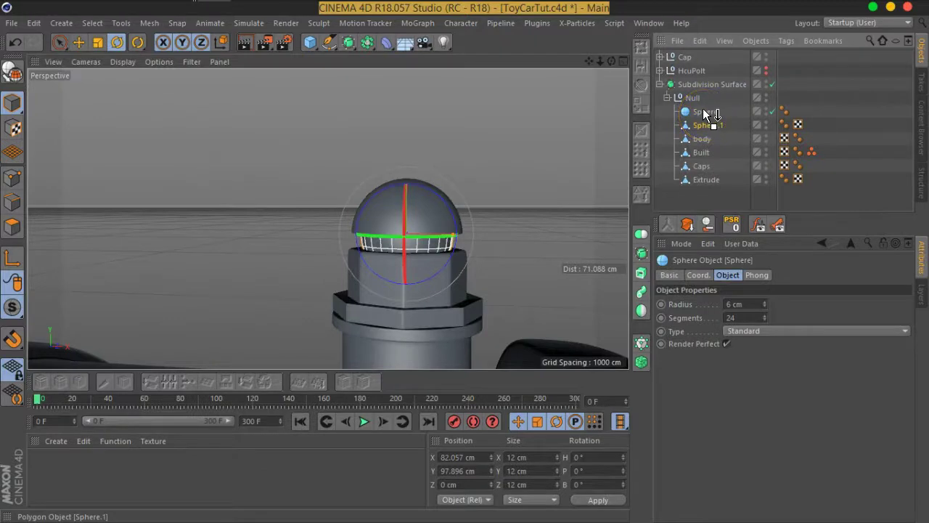
drag(703, 116, 704, 112)
drag(458, 211, 457, 204)
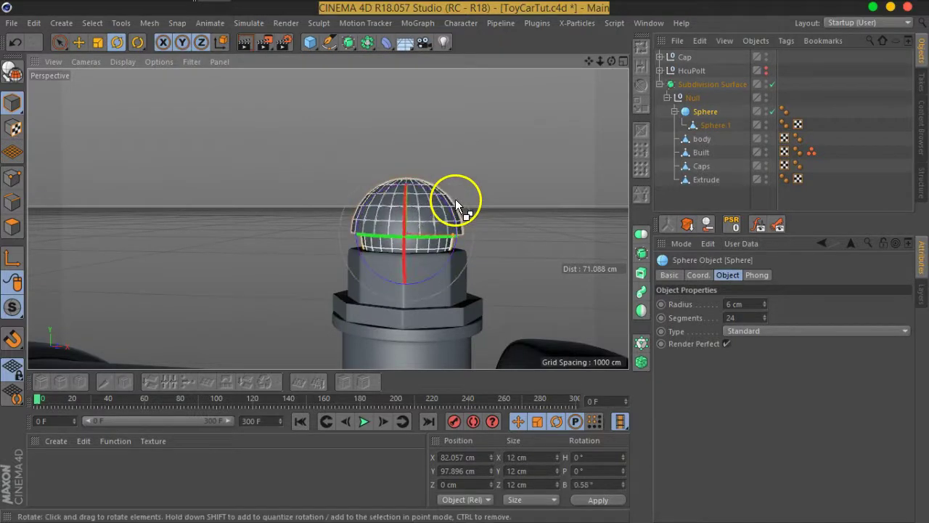
Collapse the Sphere hierarchy and select the cylindrical car body object
click(674, 112)
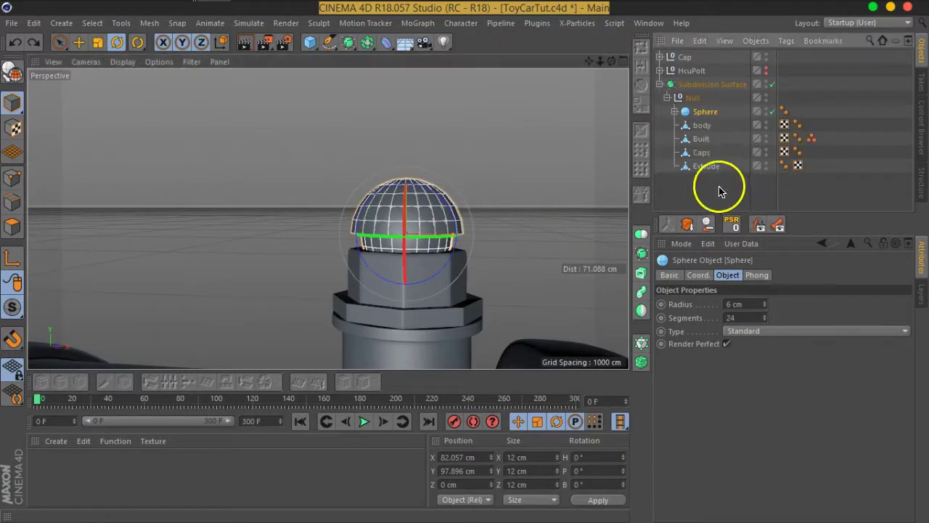
click(718, 191)
scroll(441, 216, up, 3)
scroll(440, 222, up, 3)
mouse_move(405, 257)
alt+mouse_down()
mouse_move(404, 288)
mouse_move(404, 204)
mouse_move(394, 288)
alt+mouse_up()
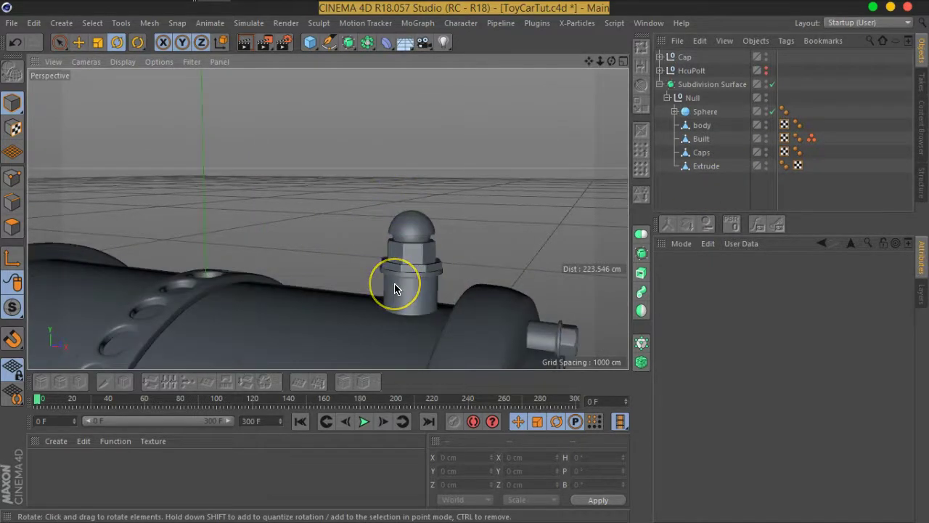
mouse_move(297, 308)
alt+mouse_down()
mouse_move(355, 281)
mouse_move(312, 216)
mouse_move(339, 266)
alt+mouse_up()
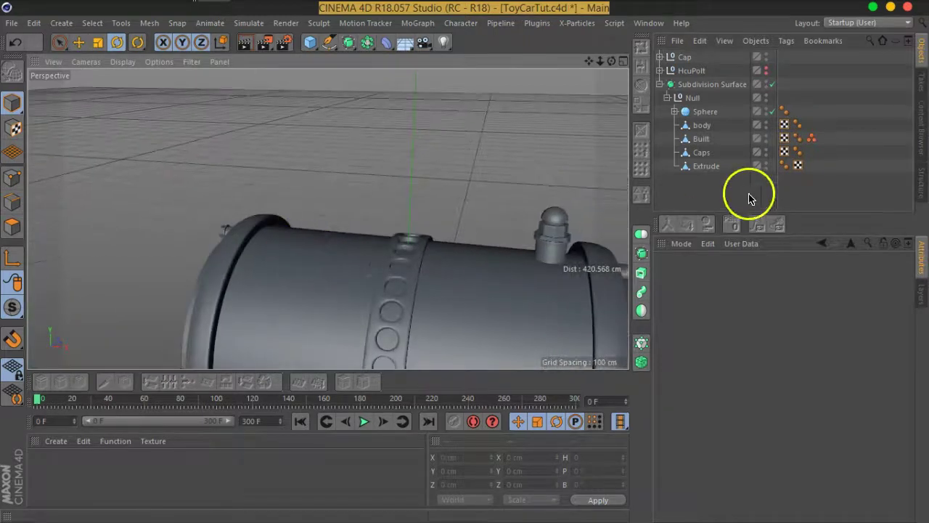
click(707, 129)
mouse_move(408, 269)
alt+mouse_down()
mouse_move(328, 259)
mouse_move(373, 290)
mouse_move(405, 291)
alt+mouse_up()
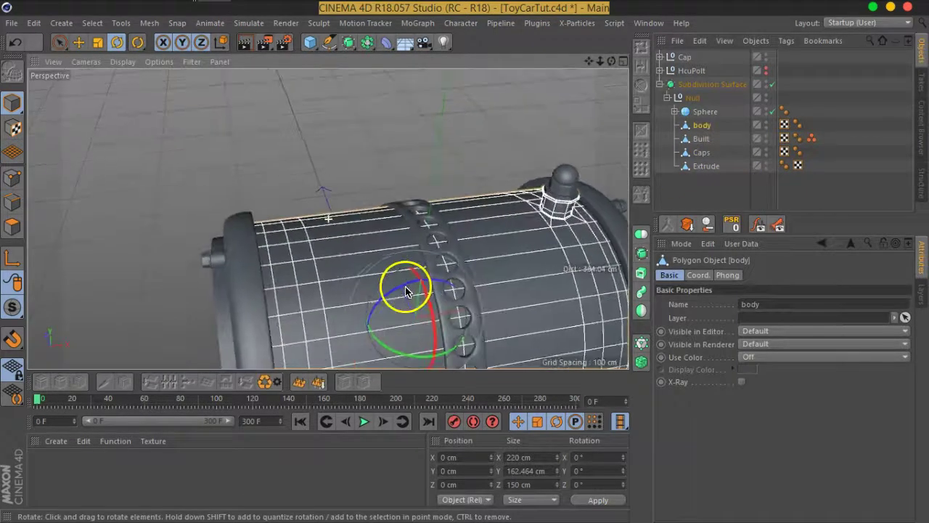
Bevel one point on the body into an octagonal edge ring at 9.919 cm offset
click(15, 178)
click(293, 261)
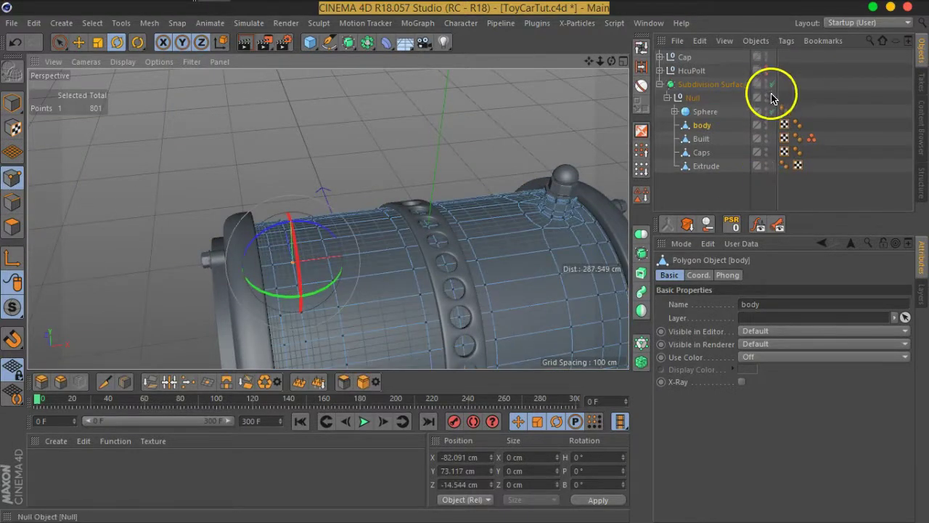
scroll(293, 260, up, 3)
scroll(293, 260, up, 3)
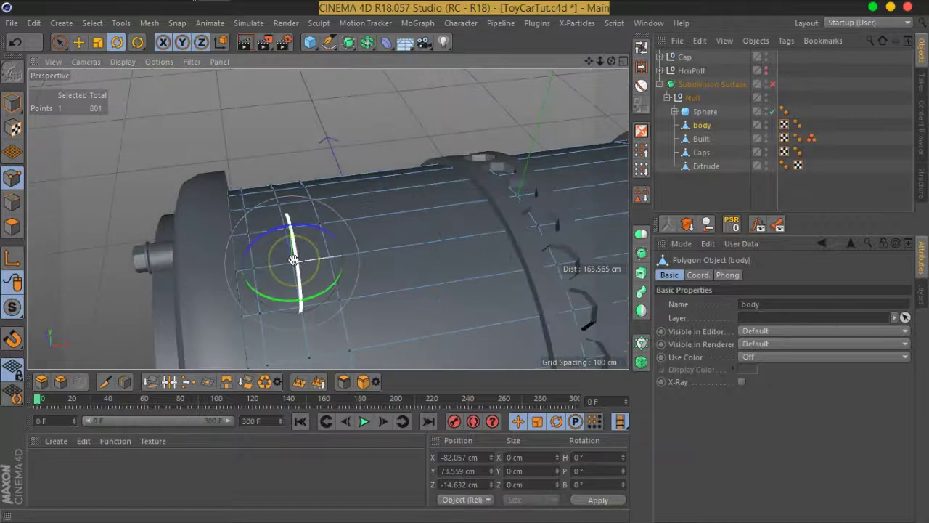
scroll(293, 260, up, 3)
click(61, 382)
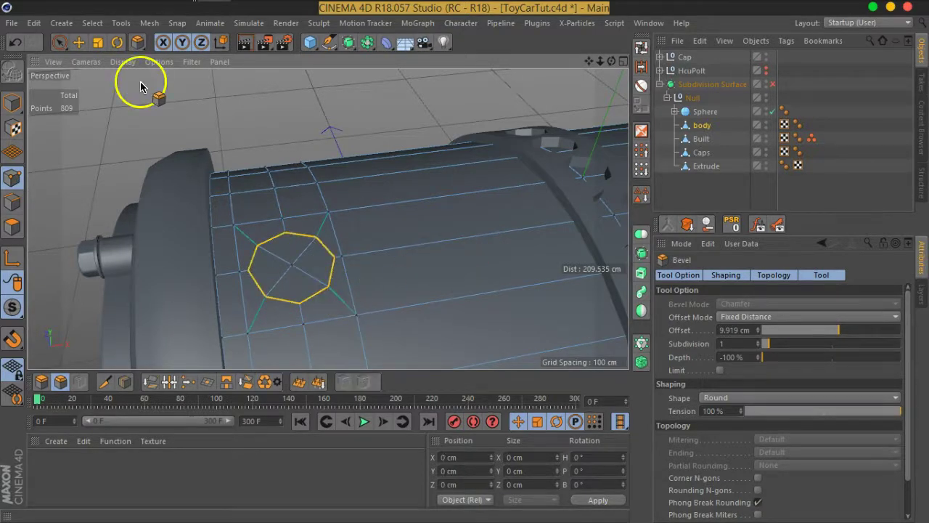
Run Remove N-gons on the octagon and delete its centre point
click(148, 22)
mouse_move(156, 134)
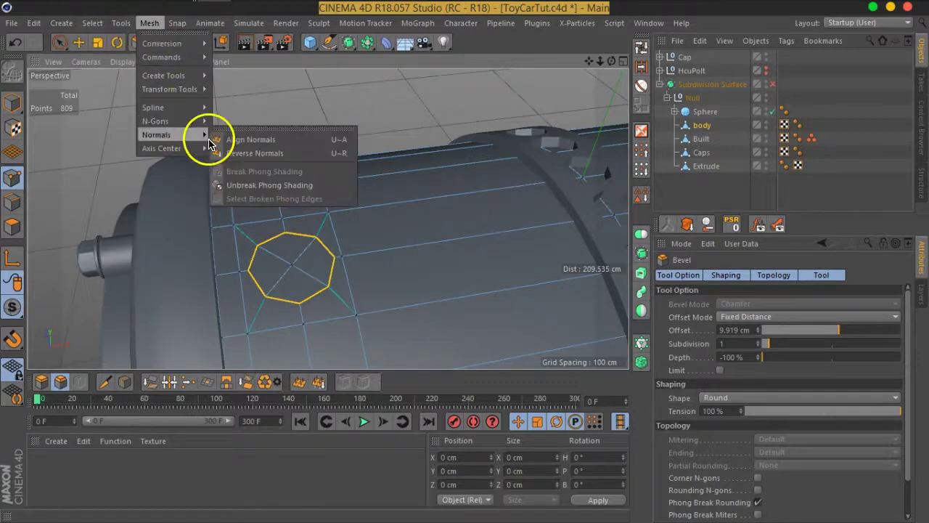
click(254, 153)
mouse_move(378, 276)
alt+mouse_down()
mouse_move(321, 269)
mouse_move(338, 275)
mouse_move(332, 266)
mouse_move(364, 299)
mouse_move(354, 258)
alt+mouse_up()
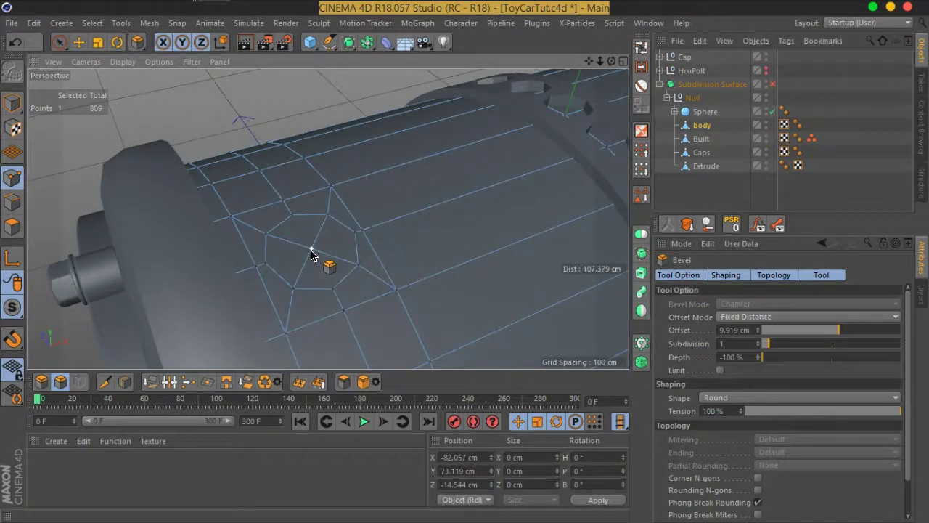
key(Delete)
click(12, 201)
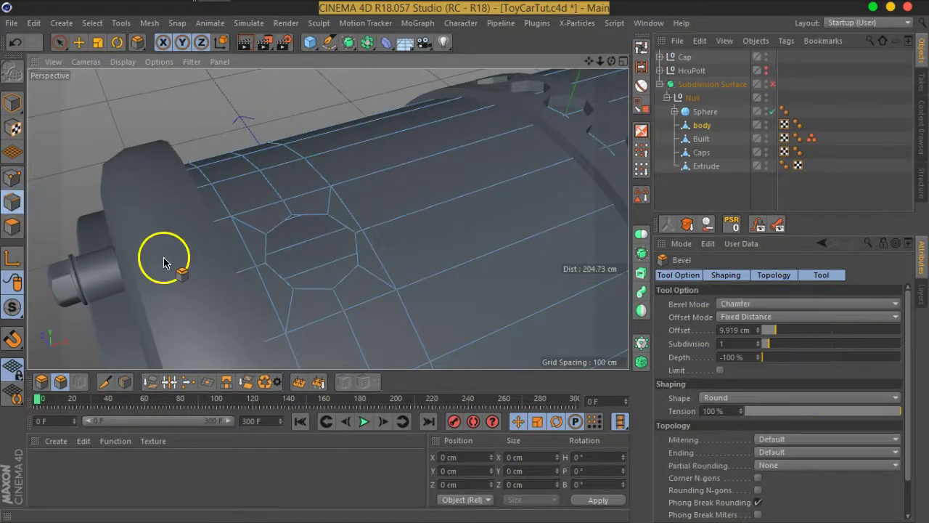
Loop-select the octagon edges, scale them to about 94%, and lift them to Y 79.104 cm
click(642, 47)
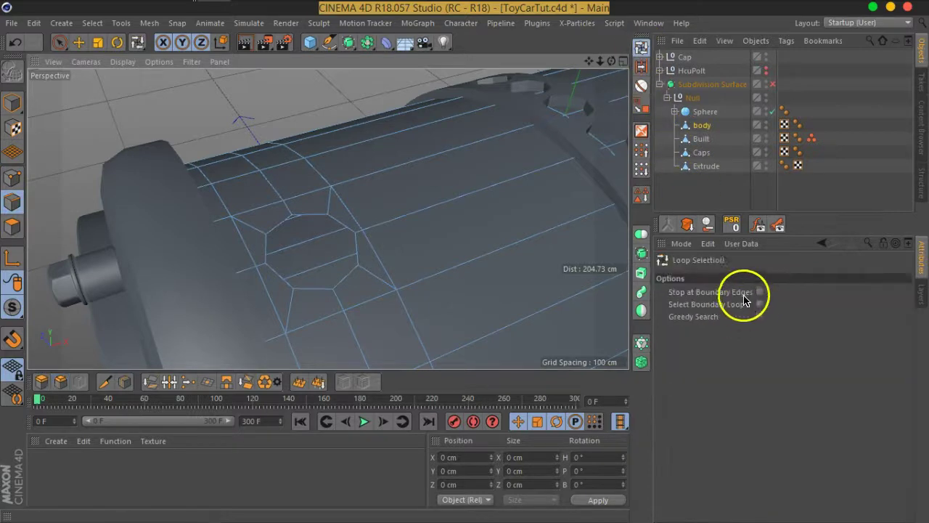
click(341, 281)
alt+drag(411, 273, 384, 288)
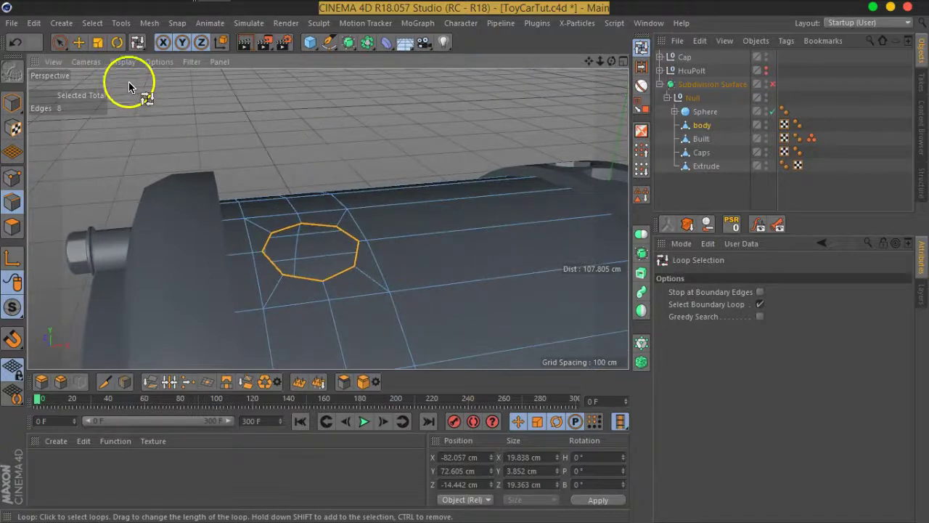
click(98, 42)
scroll(342, 250, up, 5)
mouse_move(389, 218)
alt+mouse_down()
mouse_move(369, 239)
mouse_move(310, 241)
alt+mouse_up()
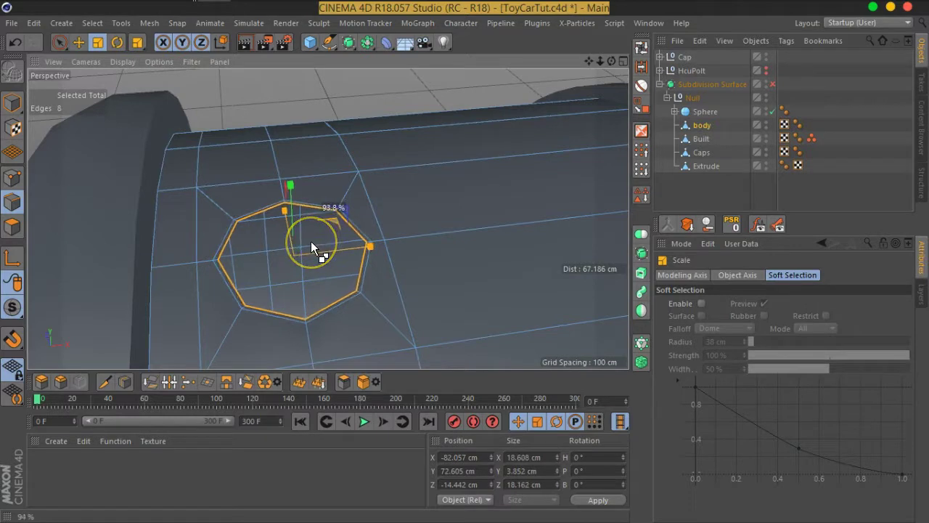
click(79, 42)
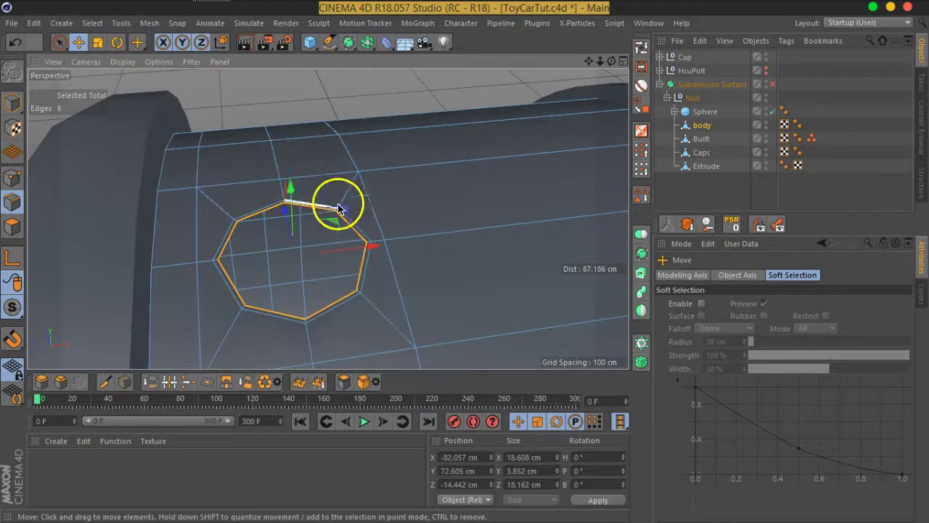
alt+drag(433, 287, 423, 187)
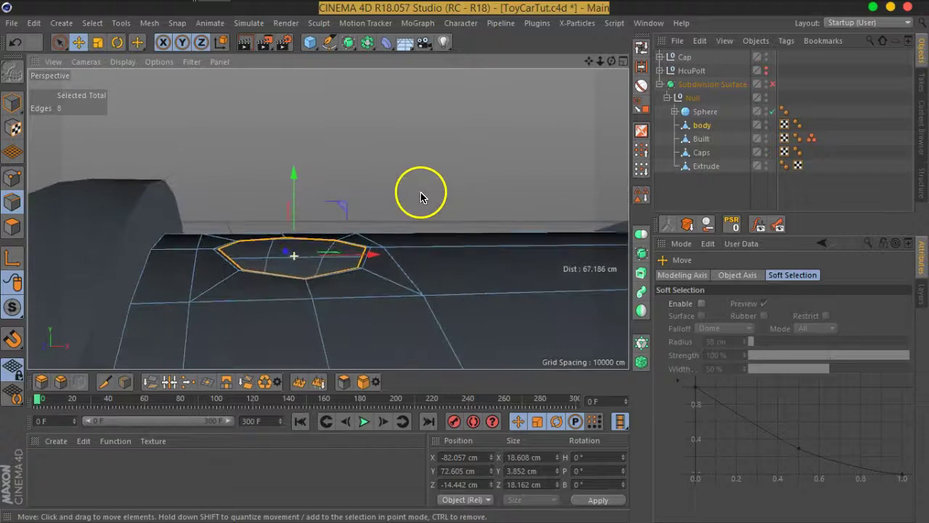
drag(294, 180, 298, 133)
Flatten the octagon's top loop into a level 18.608 × 18.162 cm ring and inspect the stub
click(102, 44)
drag(294, 131, 290, 184)
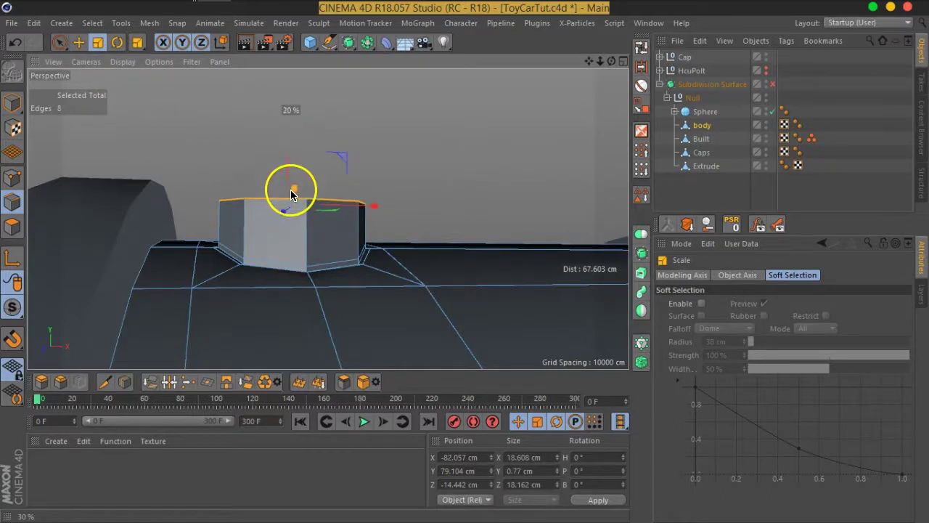
mouse_move(356, 235)
alt+mouse_down()
mouse_move(341, 204)
mouse_move(135, 216)
mouse_move(264, 284)
mouse_move(349, 290)
mouse_move(332, 216)
mouse_move(419, 228)
mouse_move(360, 180)
mouse_move(456, 183)
mouse_move(474, 203)
mouse_move(448, 207)
mouse_move(459, 302)
mouse_move(428, 310)
alt+mouse_up()
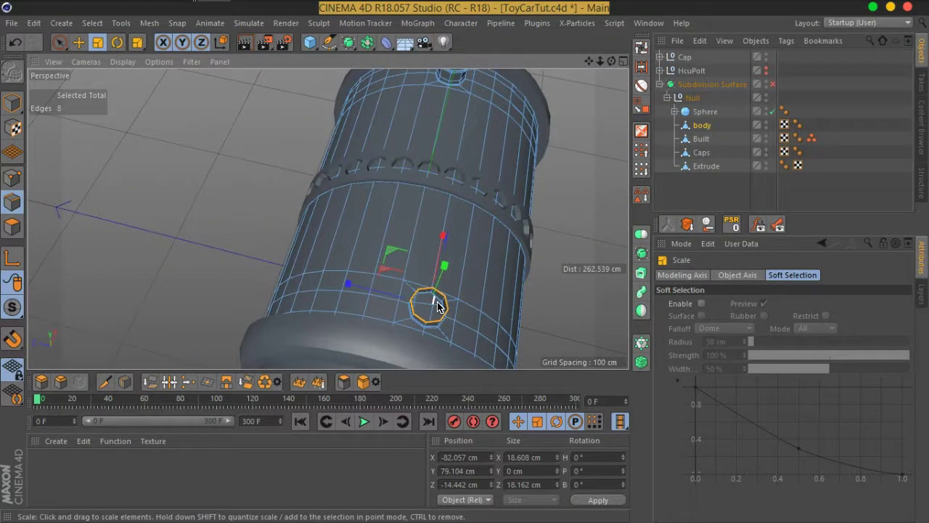
mouse_move(449, 312)
alt+mouse_down()
mouse_move(453, 302)
mouse_move(384, 276)
mouse_move(437, 328)
mouse_move(365, 239)
mouse_move(543, 280)
mouse_move(587, 253)
mouse_move(515, 256)
mouse_move(458, 334)
alt+mouse_up()
mouse_move(422, 291)
alt+mouse_down()
mouse_move(498, 270)
mouse_move(505, 281)
alt+mouse_up()
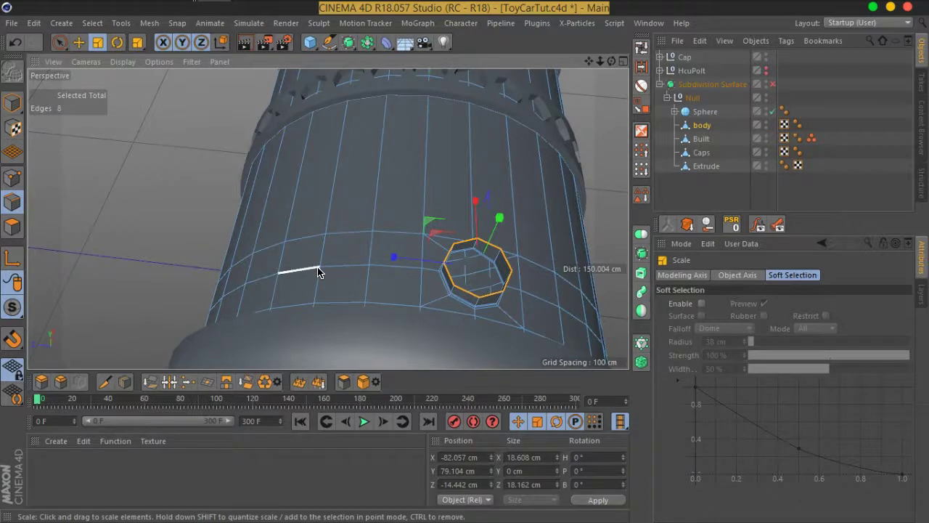
scroll(431, 280, up, 5)
mouse_move(466, 284)
alt+mouse_down()
mouse_move(493, 276)
mouse_move(409, 269)
mouse_move(380, 256)
mouse_move(602, 238)
mouse_move(645, 201)
alt+mouse_up()
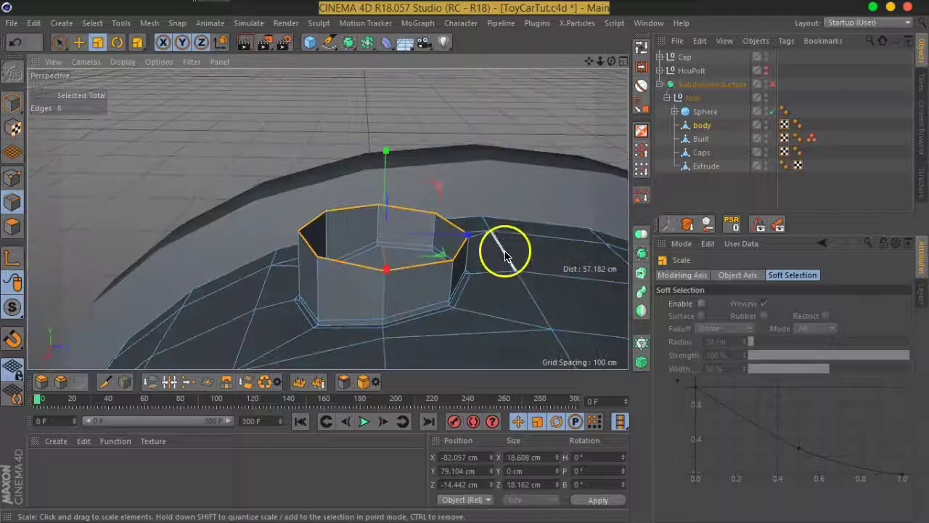
mouse_move(384, 293)
alt+mouse_down()
mouse_move(425, 266)
mouse_move(498, 327)
mouse_move(483, 332)
mouse_move(439, 296)
mouse_move(229, 276)
mouse_move(315, 284)
mouse_move(245, 278)
mouse_move(408, 248)
mouse_move(408, 205)
mouse_move(315, 174)
mouse_move(489, 204)
mouse_move(460, 242)
mouse_move(486, 215)
mouse_move(597, 174)
mouse_move(595, 186)
alt+mouse_up()
scroll(440, 297, down, 3)
scroll(319, 266, up, 5)
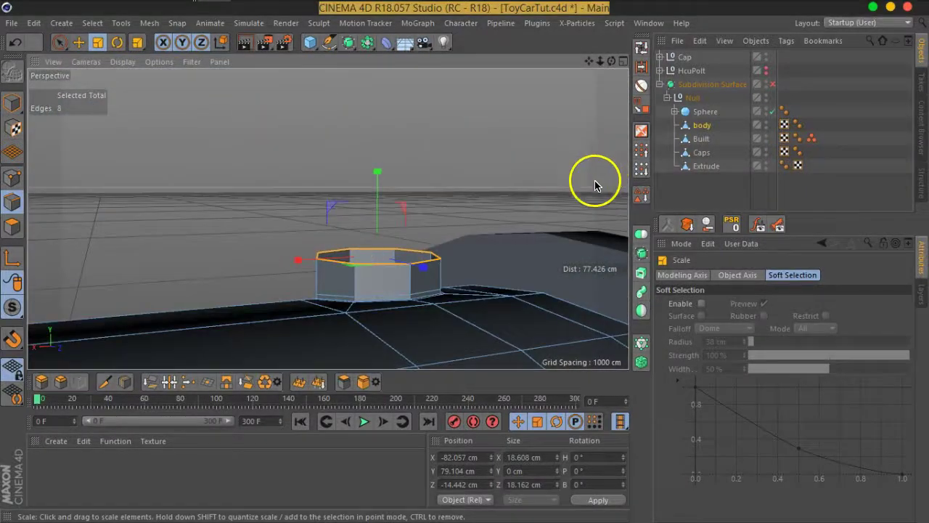
Raise the octagon ring and scale it down to about 85%
click(80, 43)
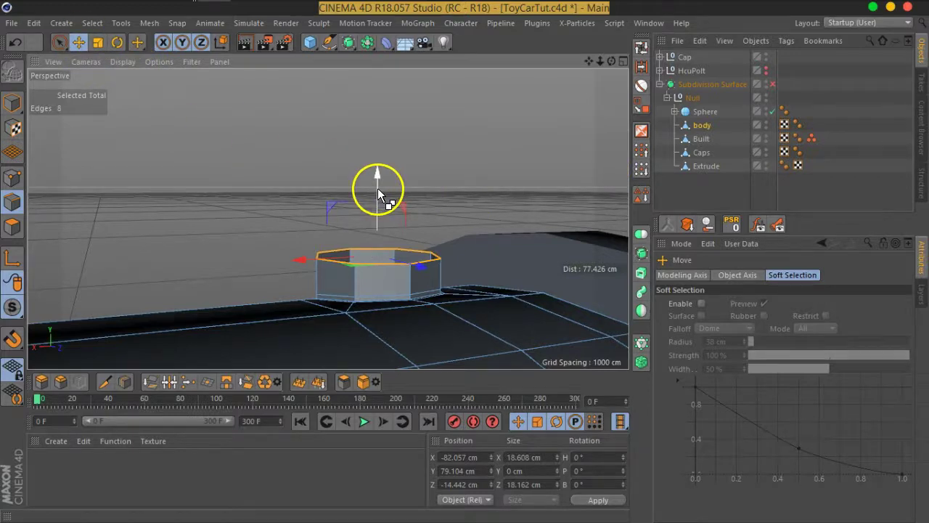
mouse_move(377, 187)
mouse_down()
mouse_move(377, 170)
mouse_move(415, 213)
mouse_up()
scroll(414, 249, up, 3)
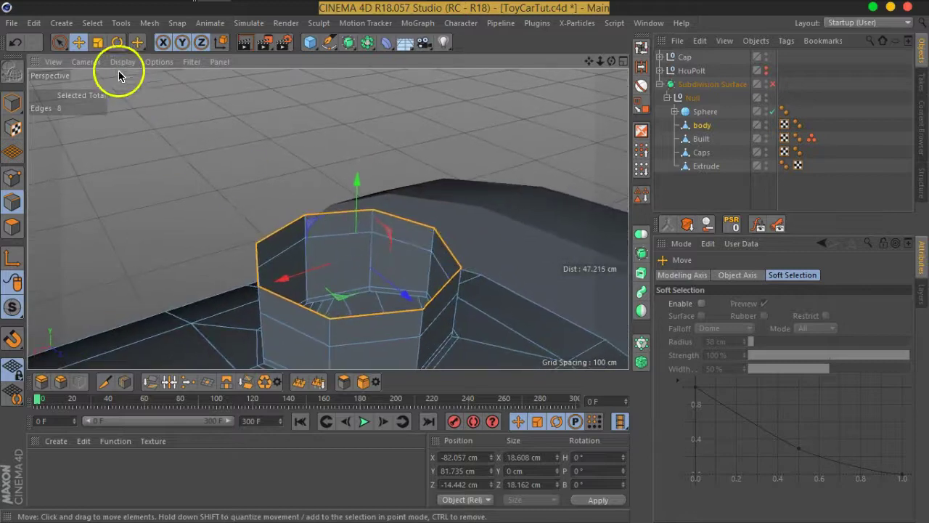
click(98, 42)
drag(409, 129, 287, 168)
Raise the ring about 2 cm, shrink it to about 72%, lift again, and enable Subdivision Surface
click(78, 42)
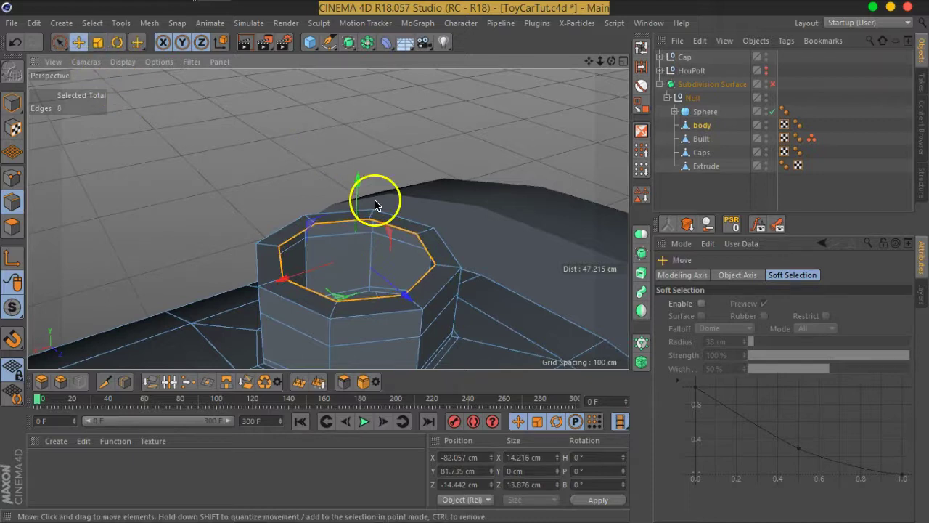
mouse_move(357, 184)
mouse_down()
mouse_move(354, 172)
mouse_move(359, 183)
mouse_up()
click(98, 45)
drag(428, 129, 263, 145)
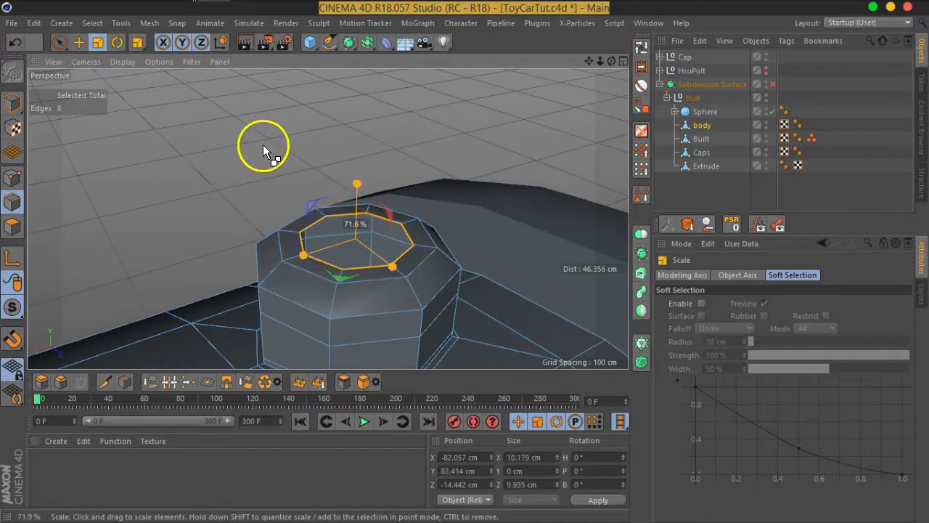
click(79, 42)
mouse_move(410, 154)
alt+mouse_down()
mouse_move(379, 182)
mouse_move(354, 168)
alt+mouse_up()
click(772, 84)
mouse_move(416, 244)
alt+mouse_down()
mouse_move(375, 269)
mouse_move(643, 271)
mouse_move(620, 265)
mouse_move(622, 330)
mouse_move(425, 280)
mouse_move(353, 253)
mouse_move(342, 239)
alt+mouse_up()
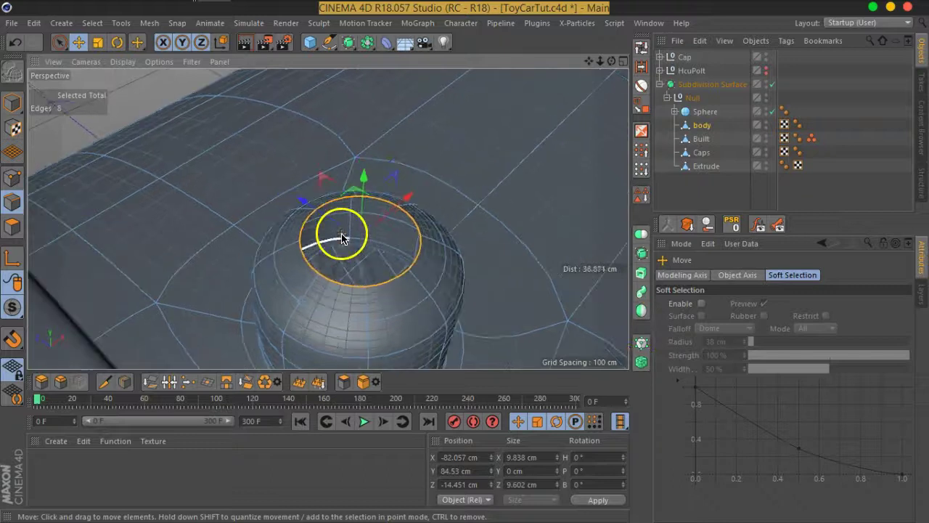
Scale the dome's top ring to 69% and raise it slightly, undoing an extra raise
click(97, 42)
drag(500, 159, 293, 165)
click(78, 42)
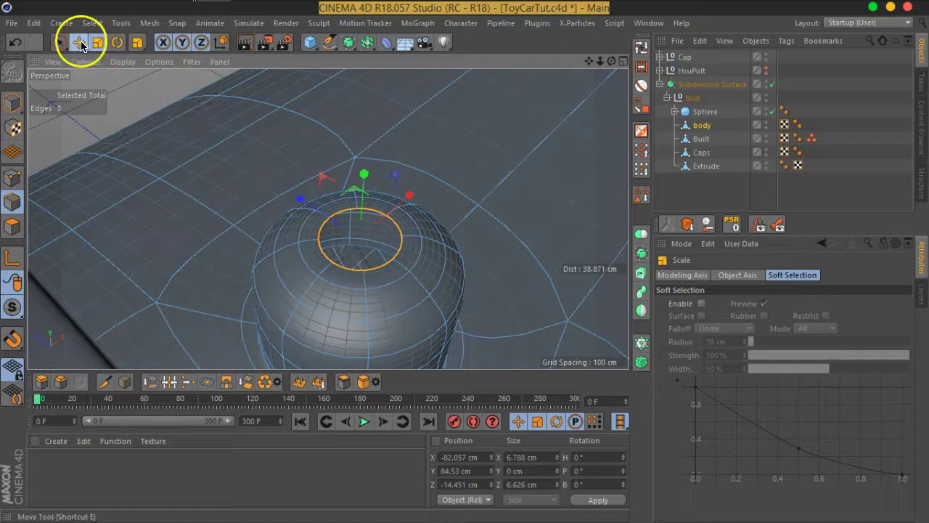
mouse_move(368, 184)
mouse_down()
mouse_move(360, 173)
mouse_move(415, 224)
mouse_move(413, 184)
mouse_move(394, 191)
mouse_up()
drag(354, 157, 359, 141)
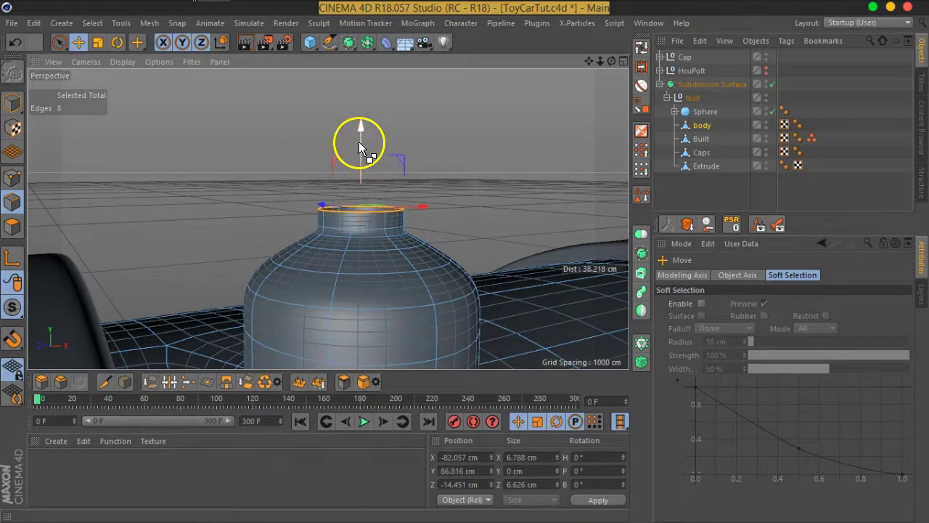
key(ctrl+z)
alt+drag(388, 196, 372, 197)
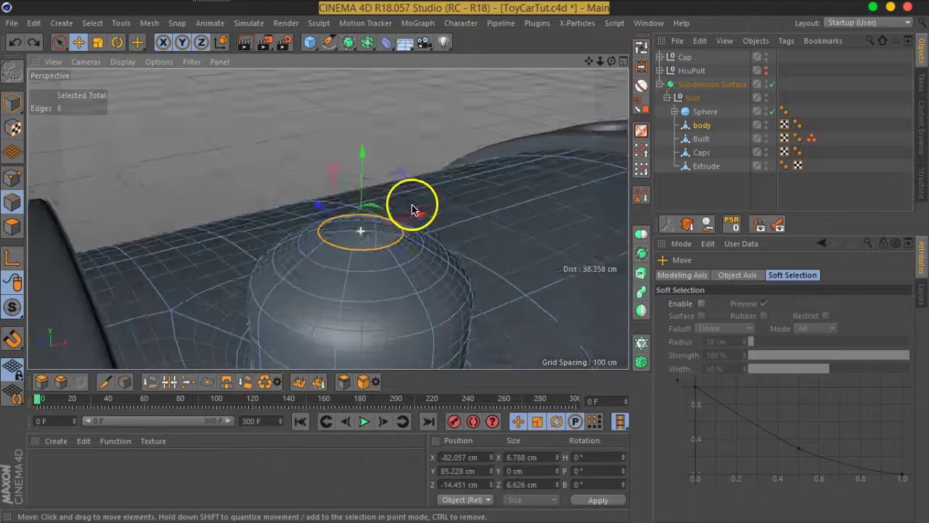
scroll(372, 197, up, 3)
Shrink the top ring slightly and pull it upward into a short wall
click(97, 41)
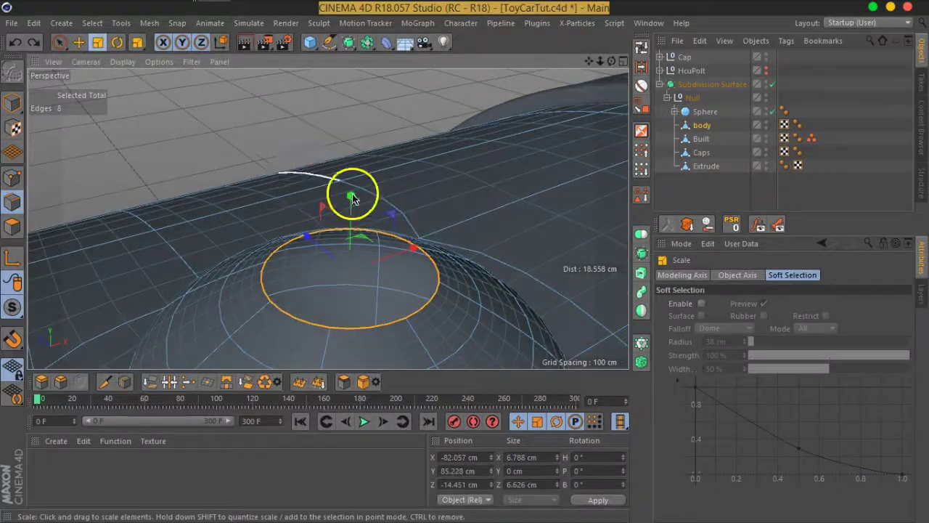
drag(442, 200, 414, 201)
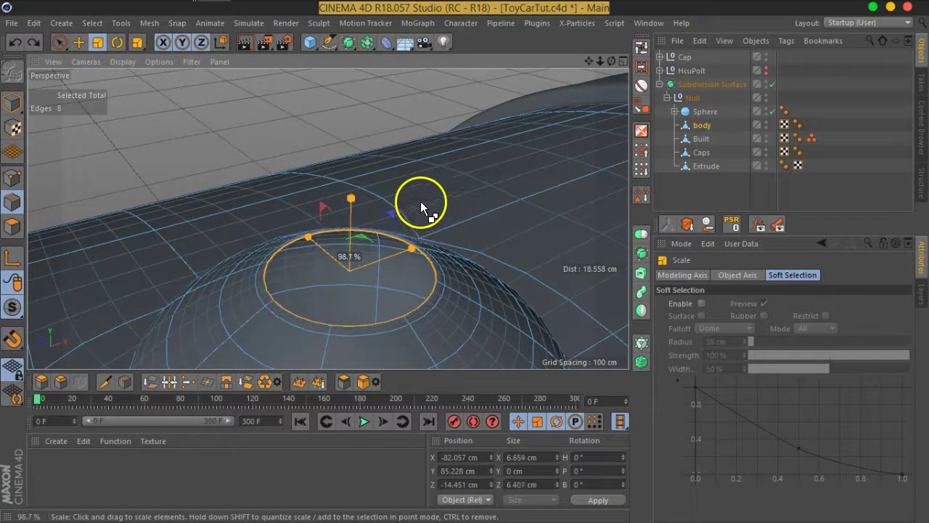
click(79, 42)
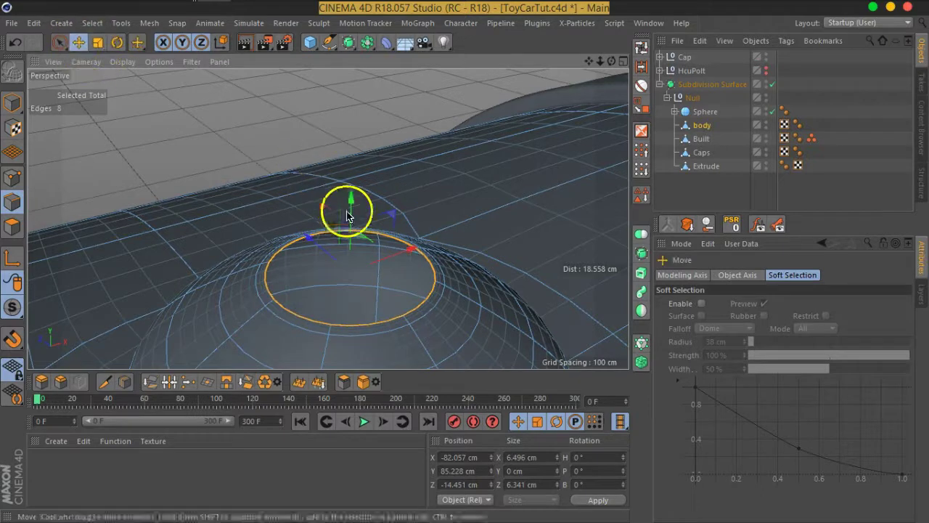
mouse_move(353, 210)
mouse_down()
mouse_move(345, 129)
mouse_move(425, 254)
mouse_move(315, 176)
mouse_move(344, 197)
mouse_up()
scroll(347, 134, down, 3)
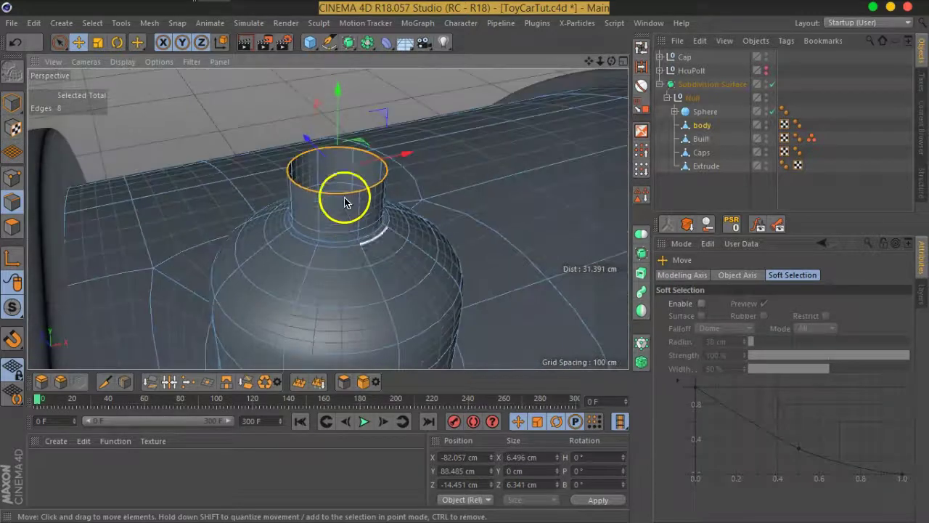
scroll(344, 197, up, 2)
scroll(338, 216, up, 2)
scroll(349, 220, up, 4)
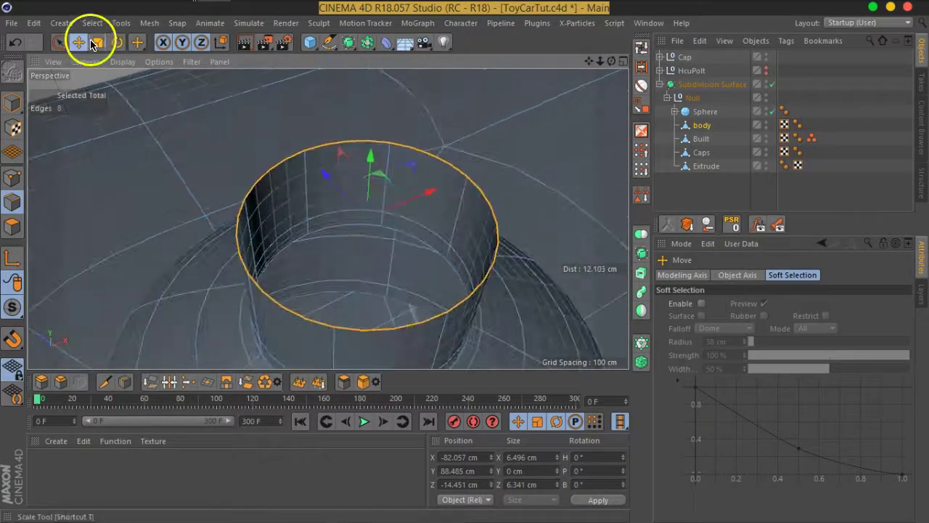
Shrink the ring to about 70% and lower it, leaving a 3.945 × 3.851 cm opening
click(93, 44)
drag(537, 211, 498, 206)
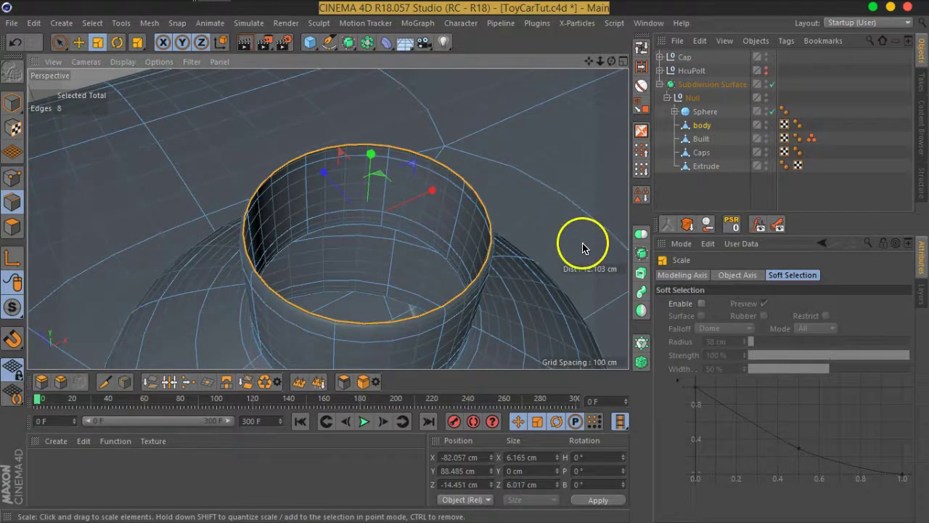
drag(564, 232, 306, 216)
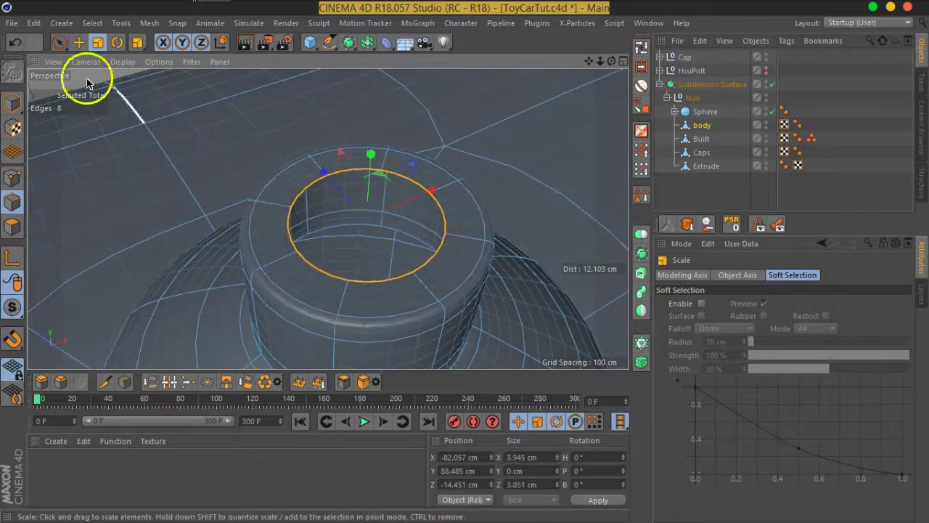
click(79, 44)
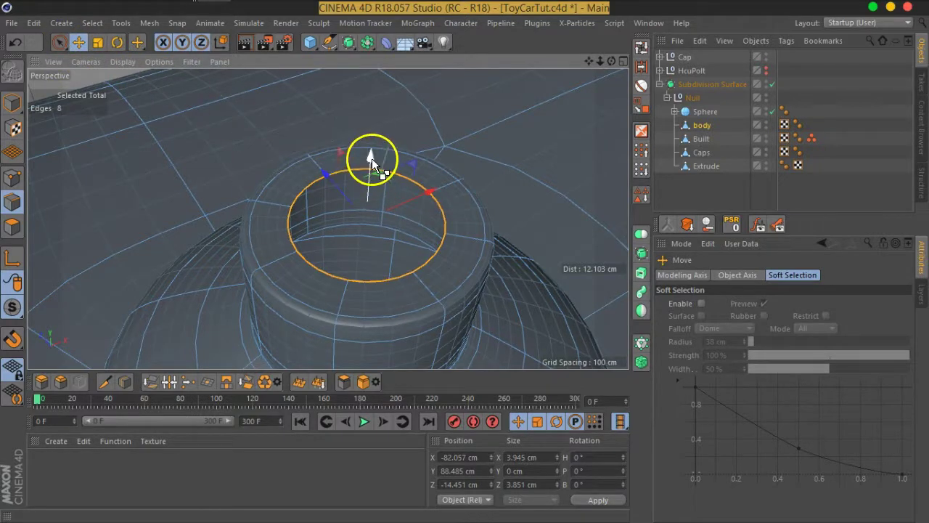
drag(370, 160, 364, 249)
Deselect everything and select the car body object
click(680, 198)
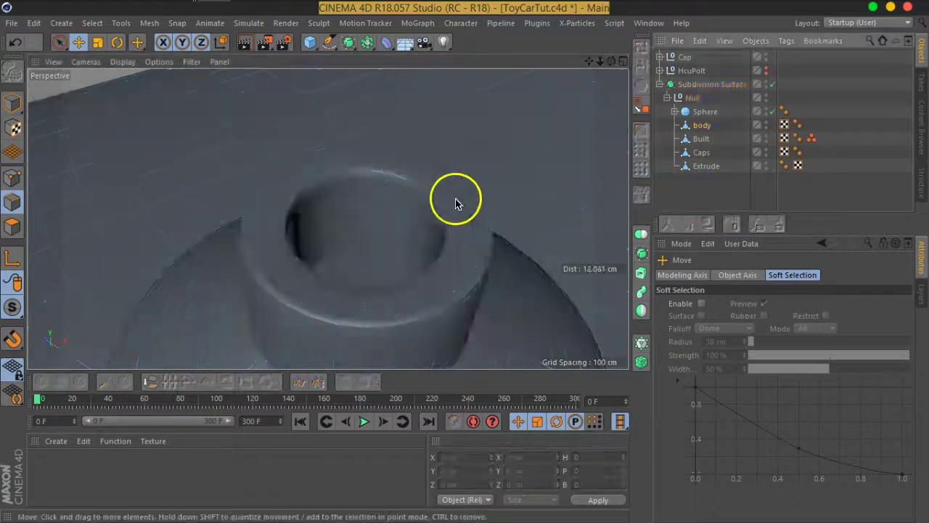
scroll(456, 211, down, 10)
mouse_move(455, 239)
alt+mouse_down()
mouse_move(423, 207)
mouse_move(477, 226)
alt+mouse_up()
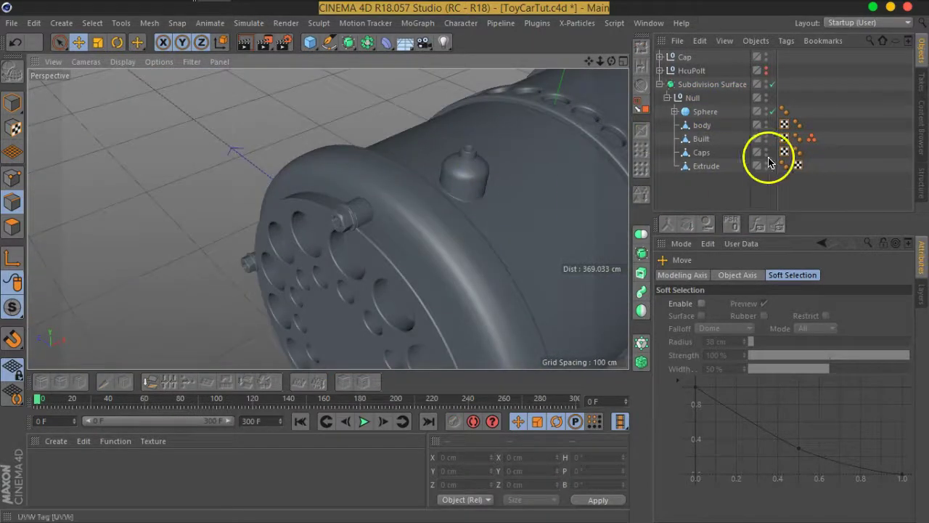
click(701, 126)
mouse_move(414, 201)
alt+mouse_down()
mouse_move(658, 187)
mouse_move(697, 152)
mouse_move(432, 233)
mouse_move(460, 225)
mouse_move(484, 254)
mouse_move(475, 259)
mouse_move(455, 211)
alt+mouse_up()
scroll(455, 211, up, 5)
scroll(445, 193, up, 3)
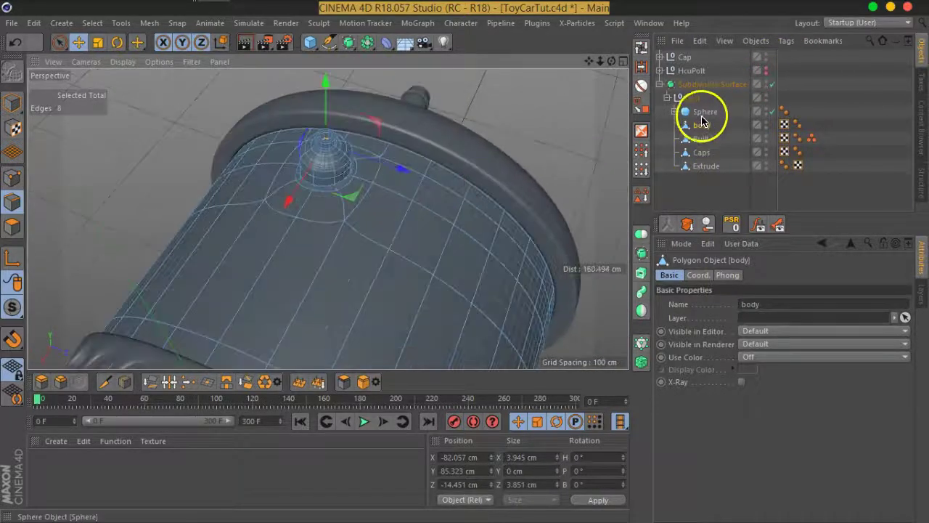
Disable the Subdivision Surface and orbit around the body to inspect the low-poly mesh
click(771, 84)
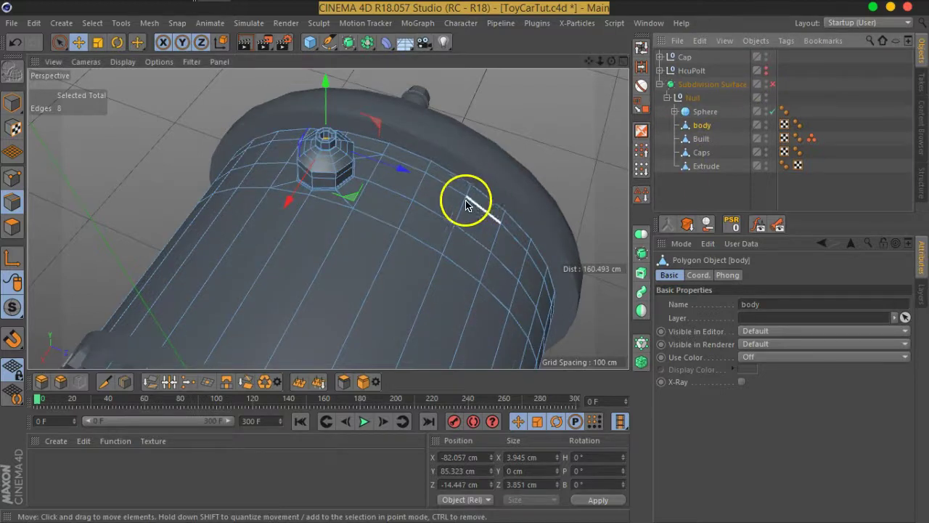
alt+drag(426, 244, 406, 231)
mouse_move(323, 212)
alt+mouse_down()
mouse_move(312, 186)
mouse_move(439, 161)
mouse_move(450, 149)
mouse_move(447, 161)
alt+mouse_up()
mouse_move(384, 184)
alt+mouse_down()
mouse_move(238, 191)
mouse_move(281, 197)
mouse_move(131, 266)
mouse_move(231, 198)
mouse_move(436, 257)
mouse_move(356, 245)
mouse_move(312, 203)
mouse_move(418, 194)
mouse_move(404, 207)
alt+mouse_up()
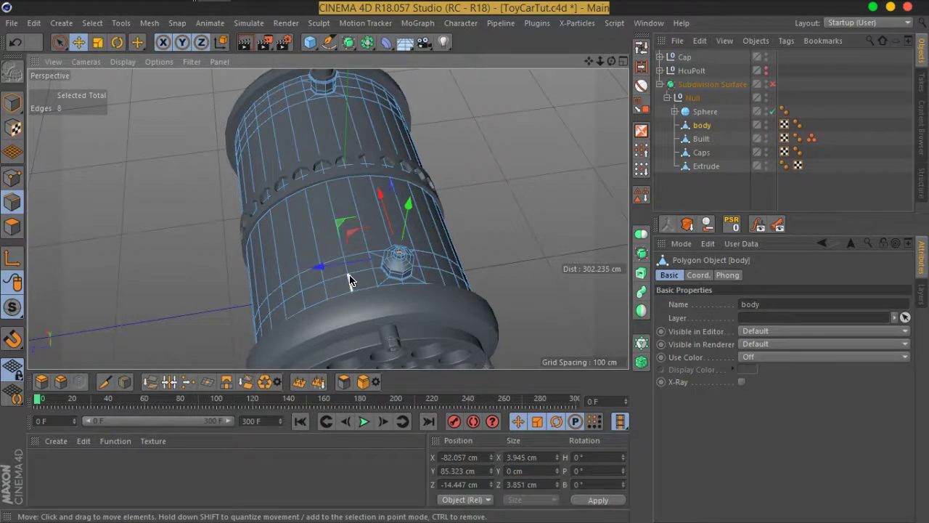
click(299, 265)
mouse_move(301, 266)
alt+mouse_down()
mouse_move(545, 266)
mouse_move(352, 276)
mouse_move(358, 339)
alt+mouse_up()
scroll(377, 305, up, 3)
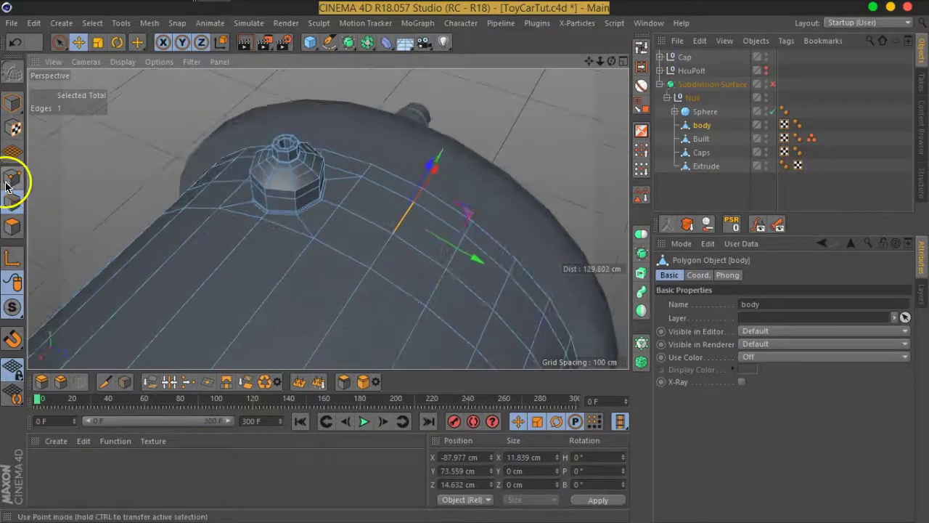
Bevel a point beside the first nozzle into an octagon and delete its centre point
click(11, 177)
click(393, 233)
right_click(400, 239)
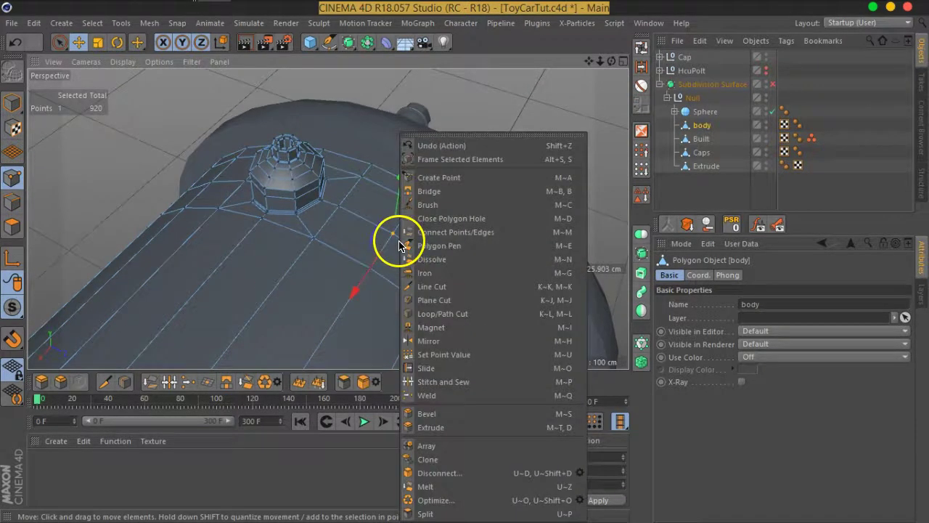
click(436, 413)
alt+drag(429, 327, 414, 270)
drag(394, 234, 436, 212)
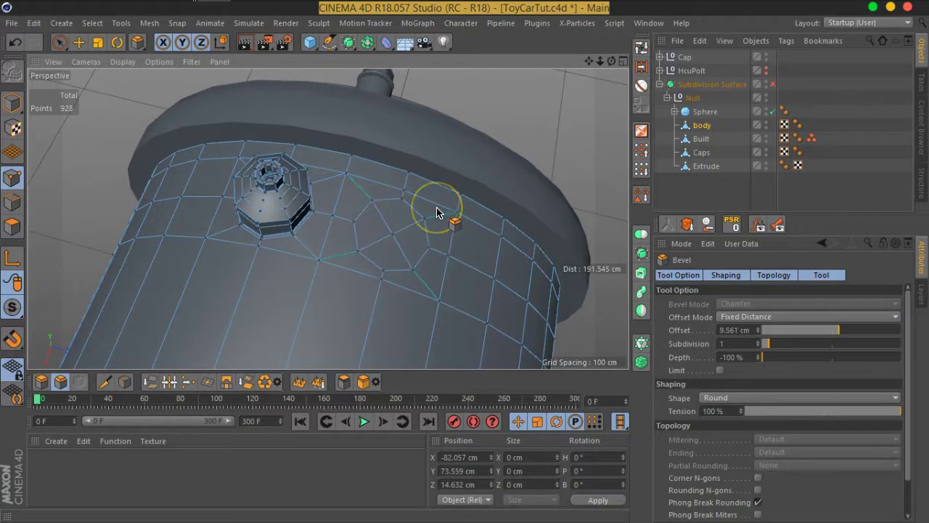
click(404, 244)
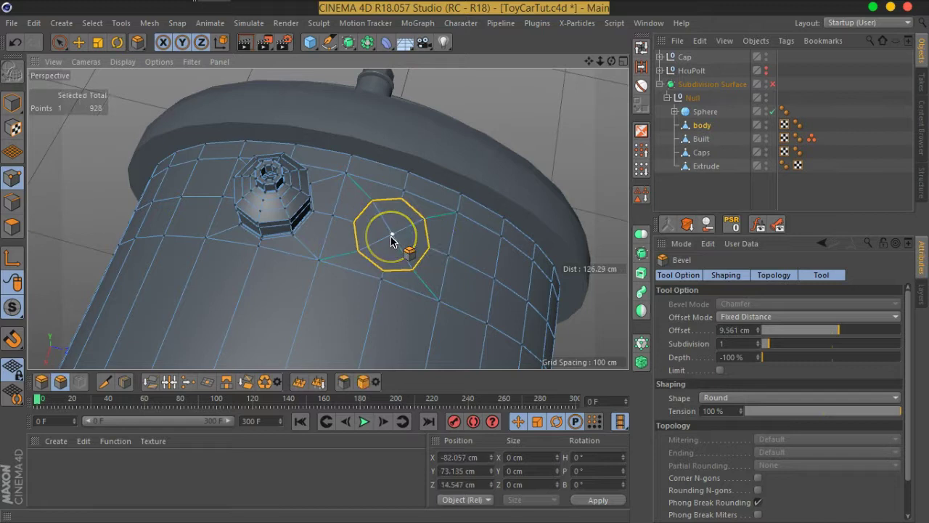
key(Delete)
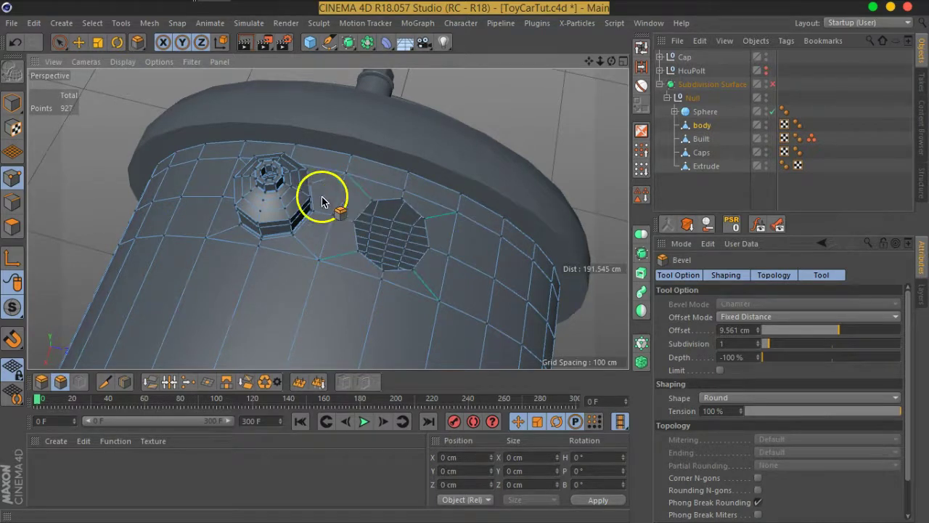
Fill the octagon with an N-gon and loop-select its edge ring
click(121, 22)
mouse_move(150, 22)
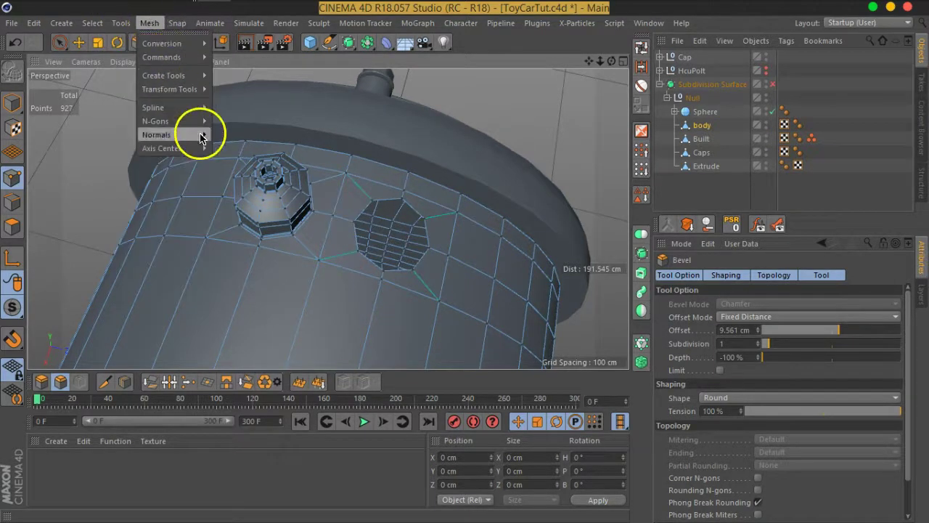
click(258, 152)
alt+drag(583, 305, 464, 242)
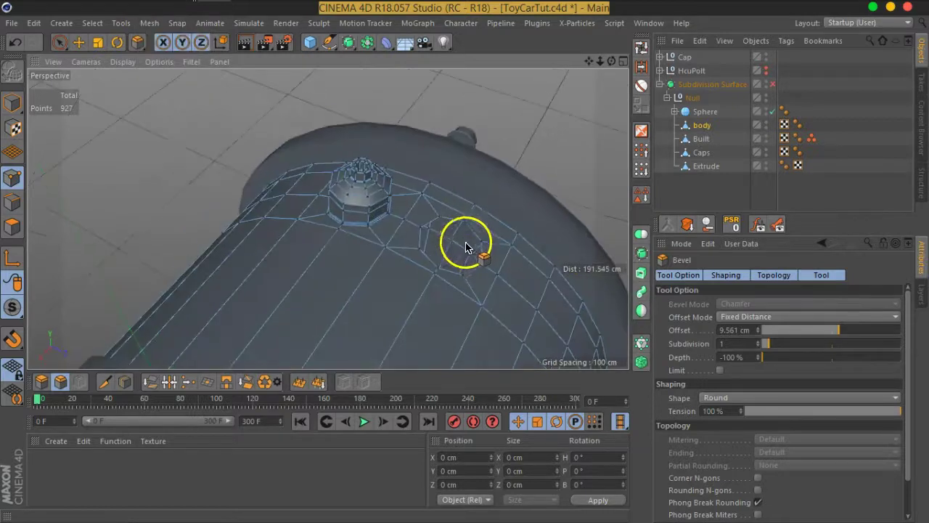
scroll(465, 242, up, 3)
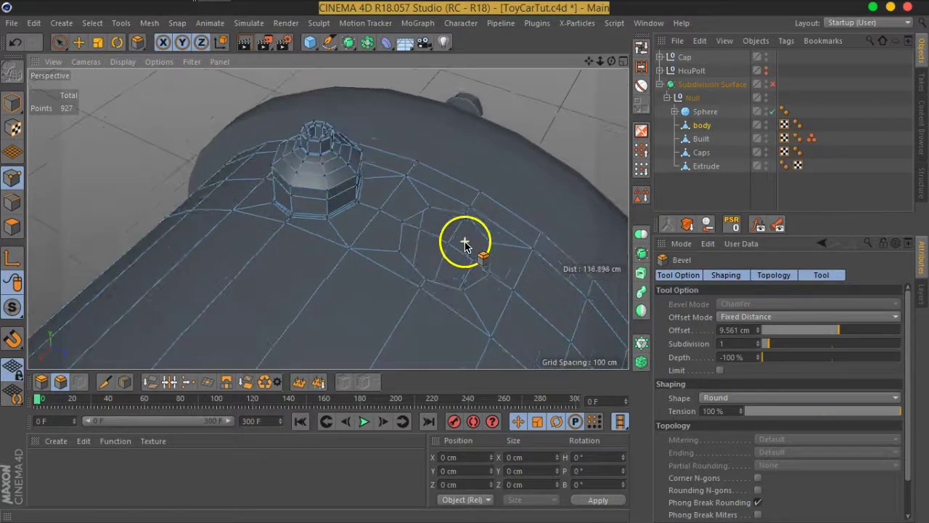
click(12, 202)
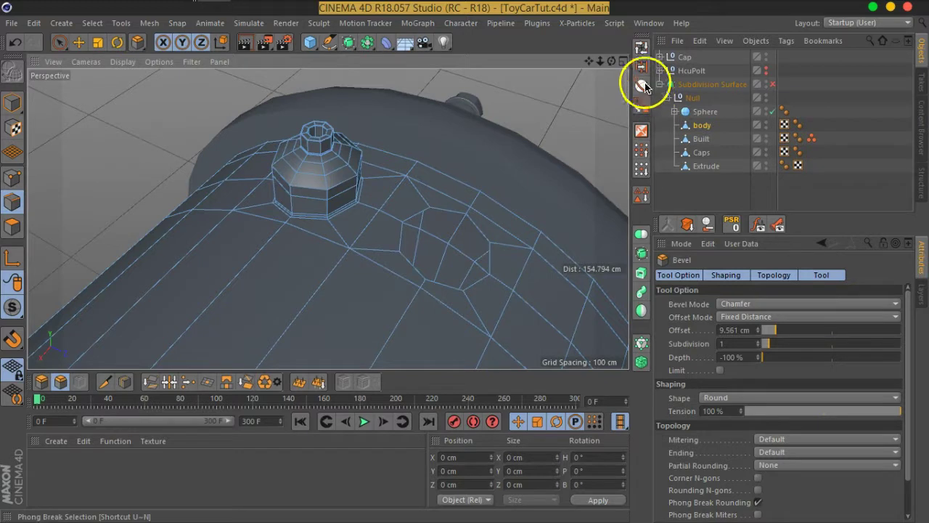
click(639, 85)
click(497, 267)
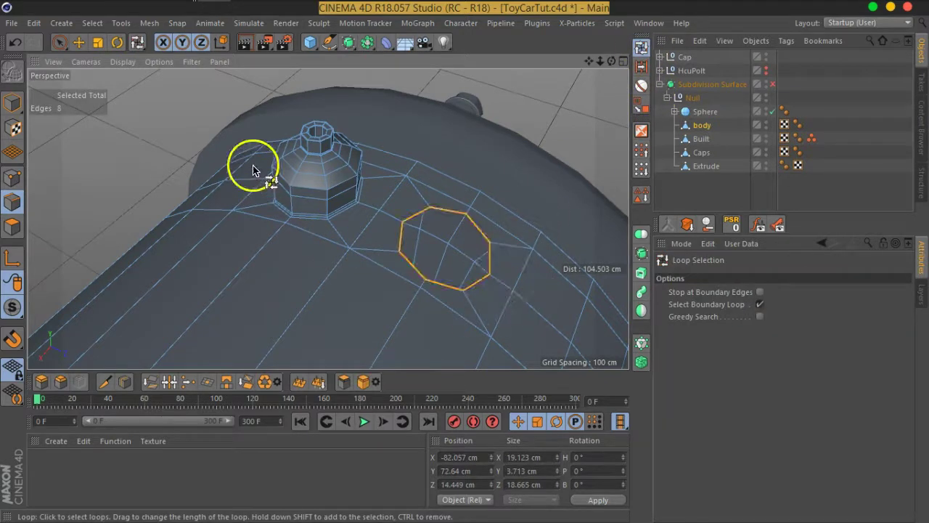
click(99, 43)
mouse_move(519, 305)
alt+mouse_down()
mouse_move(492, 269)
mouse_move(545, 311)
mouse_move(503, 311)
mouse_move(525, 275)
mouse_move(535, 227)
mouse_move(484, 281)
mouse_move(394, 263)
mouse_move(387, 272)
mouse_move(407, 291)
mouse_move(421, 268)
alt+mouse_up()
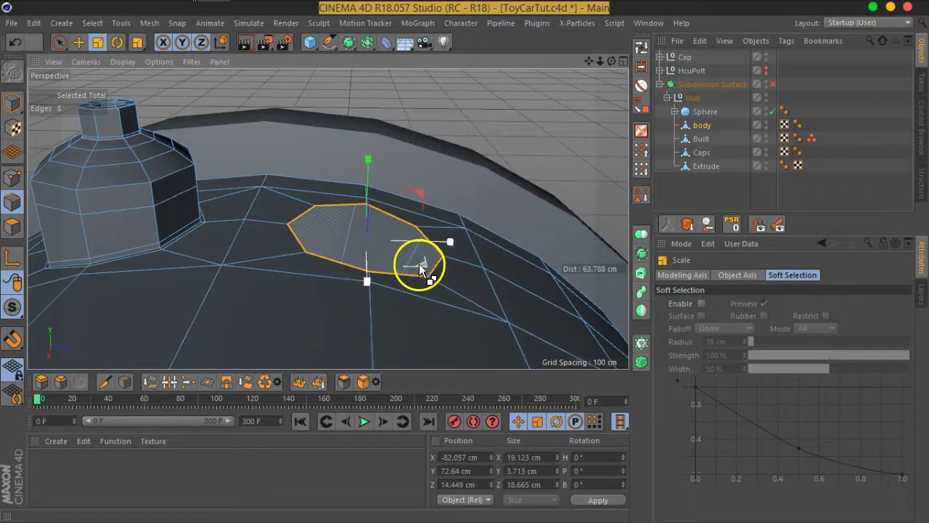
Set the modeling axis to Normal and shrink the octagonal loop to 17.637 × 17.214 cm, previewing with subdivision
drag(320, 241, 318, 238)
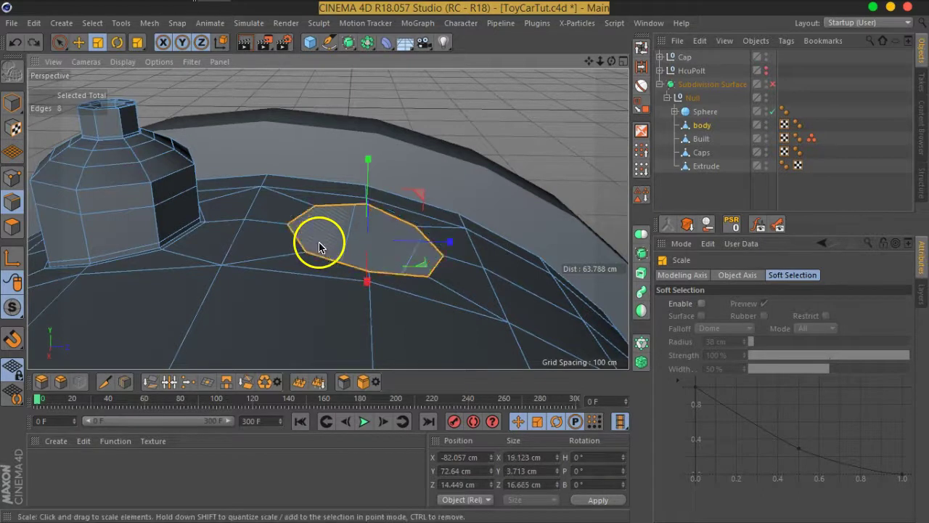
click(682, 275)
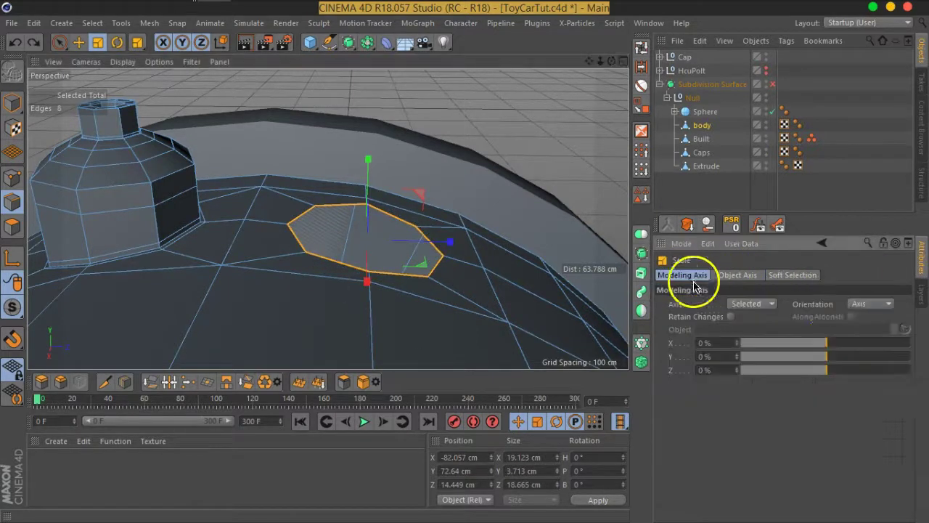
click(874, 304)
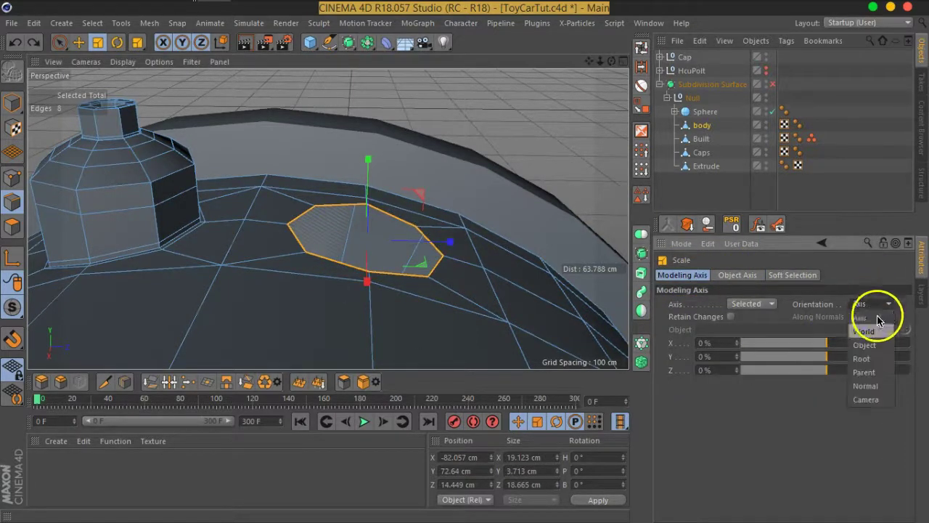
click(871, 386)
mouse_move(425, 284)
alt+mouse_down()
mouse_move(425, 243)
mouse_move(446, 269)
mouse_move(409, 304)
alt+mouse_up()
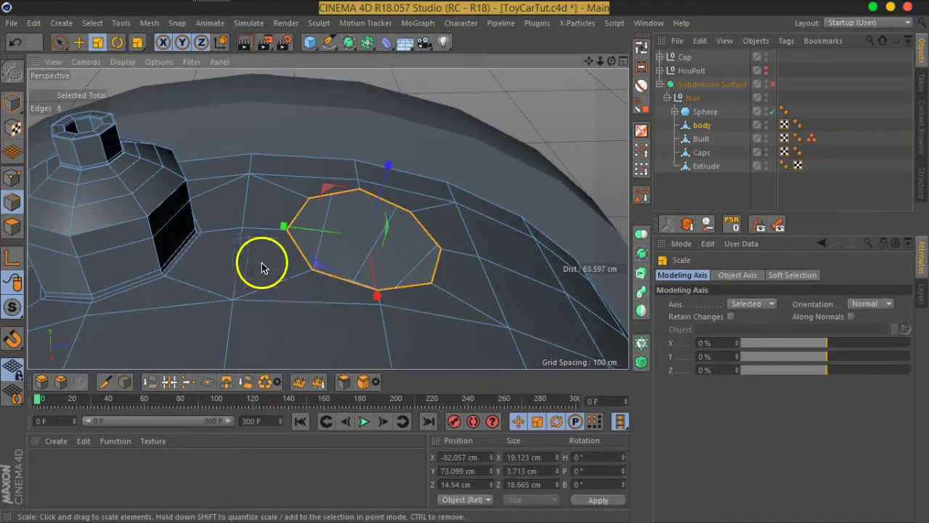
drag(321, 265, 329, 270)
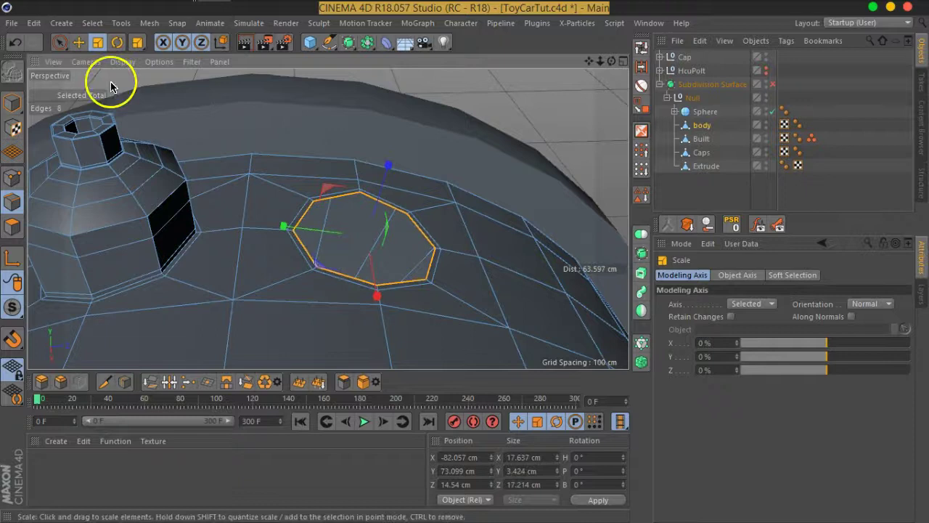
click(78, 42)
mouse_move(394, 213)
alt+mouse_down()
mouse_move(394, 171)
mouse_move(383, 156)
alt+mouse_up()
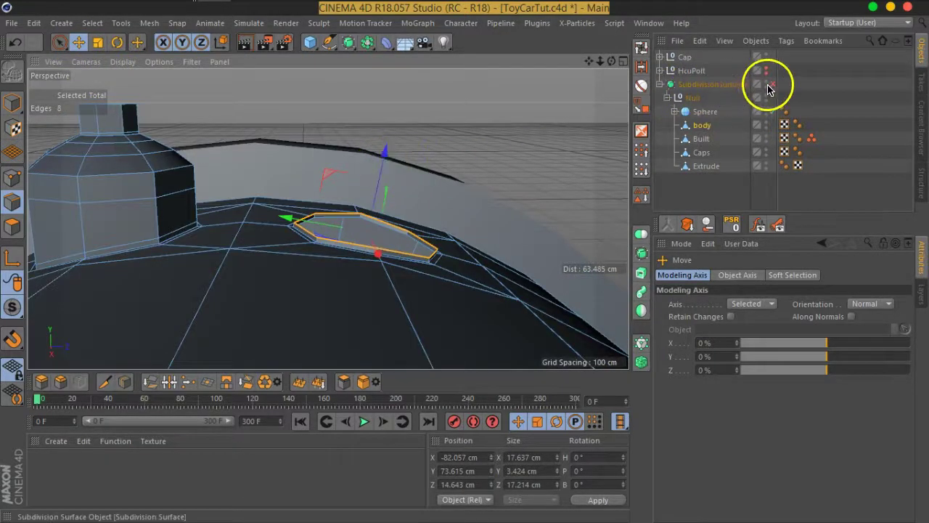
click(771, 85)
mouse_move(448, 201)
alt+mouse_down()
mouse_move(475, 170)
mouse_move(458, 239)
mouse_move(441, 207)
mouse_move(431, 266)
mouse_move(429, 218)
alt+mouse_up()
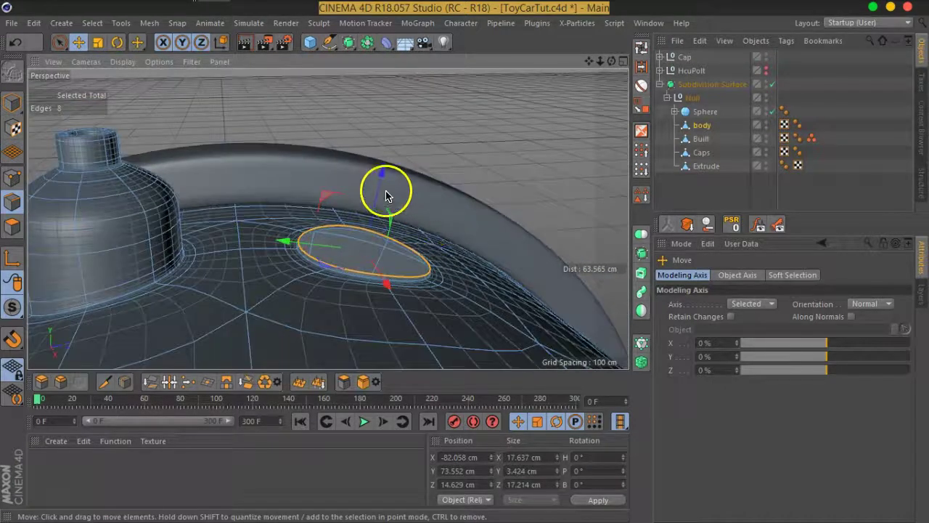
Turn subdivision off and maximize the Right view, zoomed in on the loop
click(771, 85)
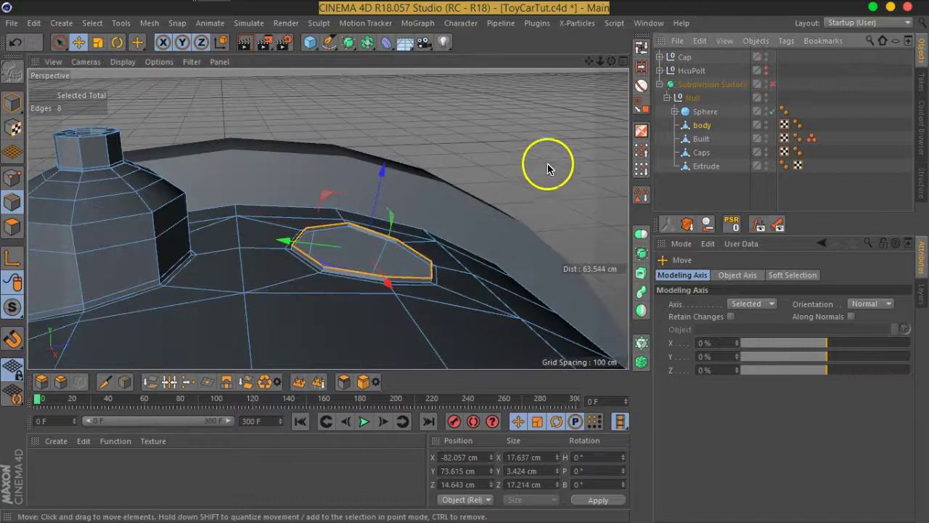
click(611, 61)
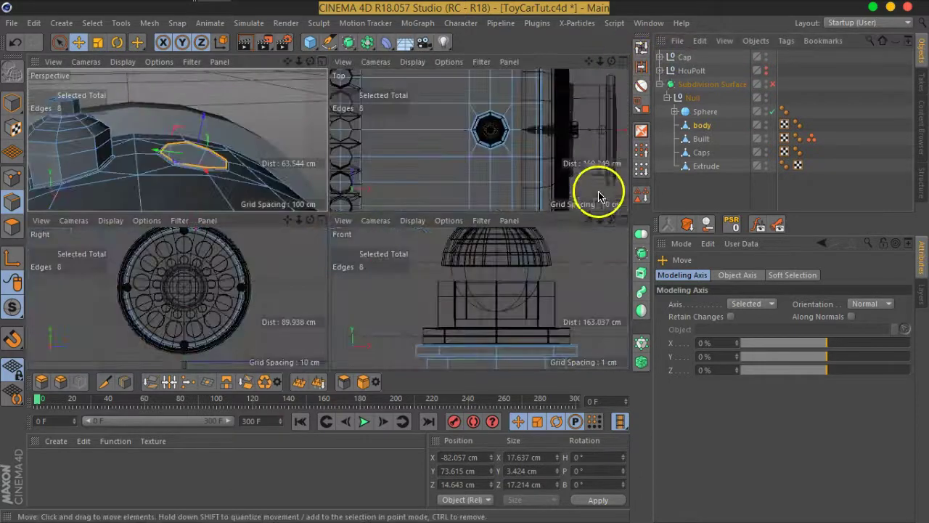
click(611, 220)
scroll(498, 222, down, 2)
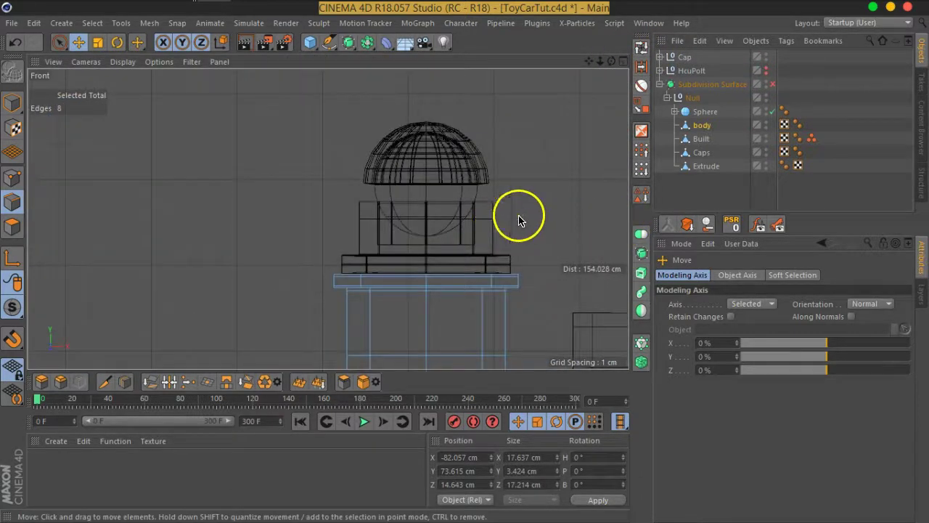
click(621, 62)
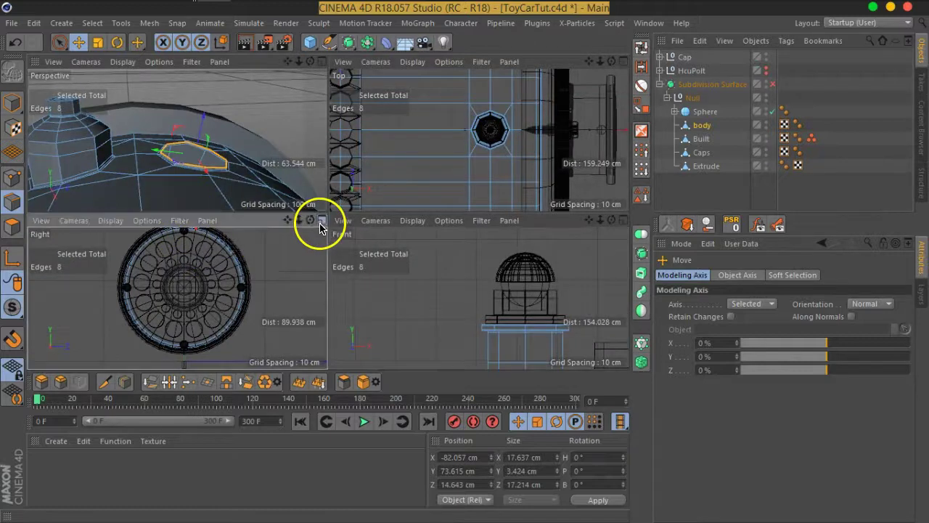
click(319, 220)
scroll(363, 160, up, 1)
scroll(310, 195, up, 2)
scroll(326, 203, up, 2)
scroll(349, 209, up, 3)
scroll(392, 217, up, 3)
Raise the octagonal loop about 3.9 cm outward to Y 77.582 cm, back in perspective view
mouse_move(383, 193)
mouse_down()
mouse_move(390, 164)
mouse_move(373, 195)
mouse_move(375, 232)
mouse_up()
click(136, 42)
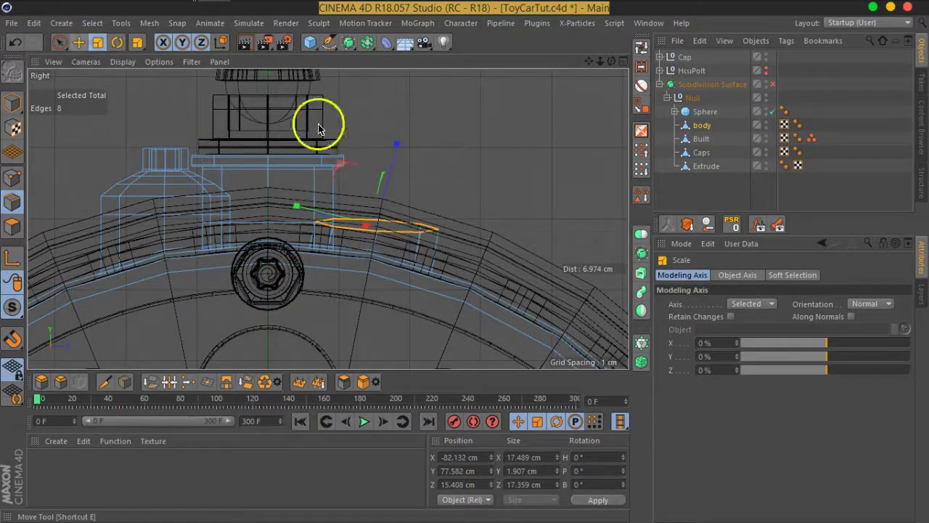
middle_click(622, 87)
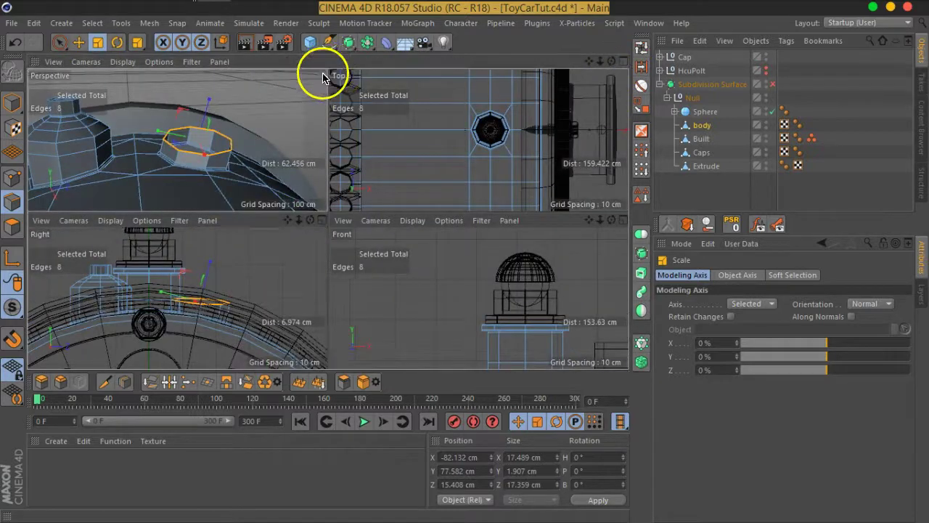
middle_click(321, 76)
With Axis orientation, flatten the edge ring to 0 cm tall and raise it to Y 80.002 cm
mouse_move(446, 185)
alt+mouse_down()
mouse_move(404, 208)
mouse_move(446, 227)
alt+mouse_up()
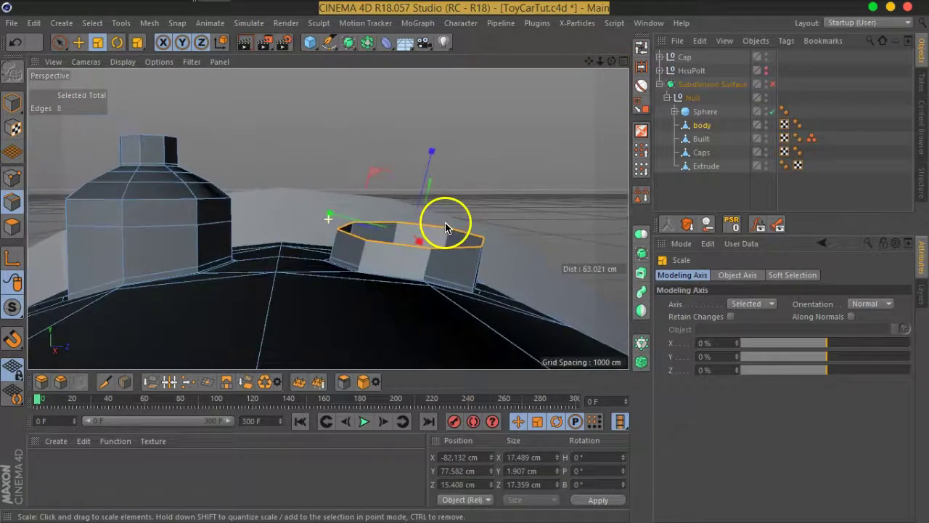
click(79, 41)
mouse_move(429, 189)
mouse_down()
mouse_move(434, 155)
mouse_move(461, 191)
mouse_up()
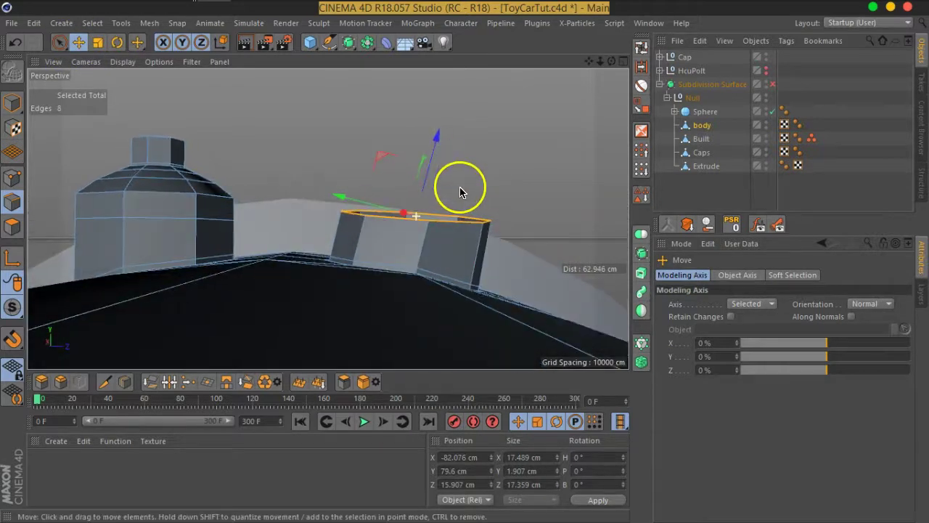
key(ctrl+z)
key(ctrl+z)
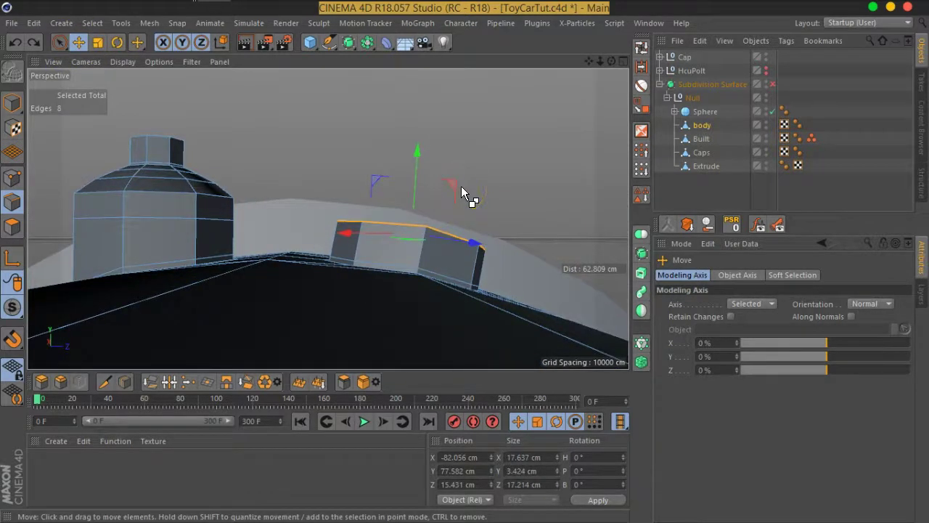
click(878, 310)
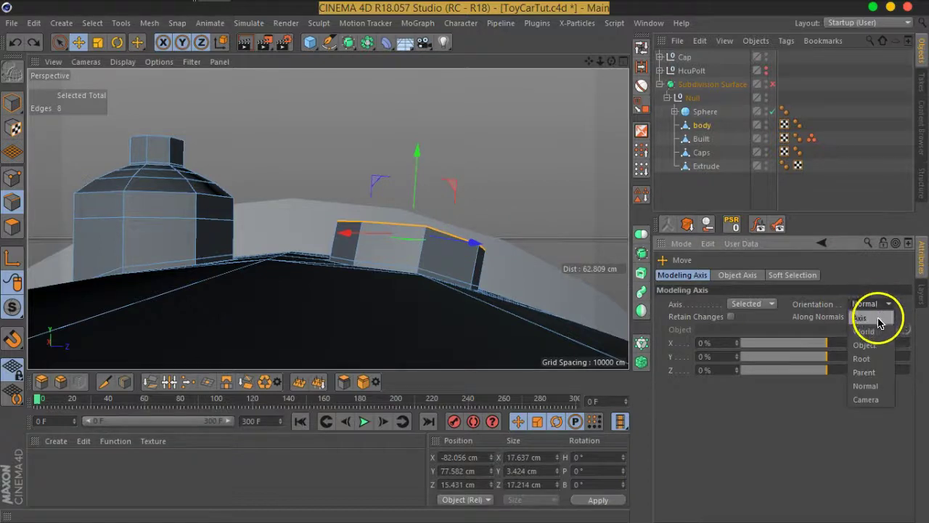
click(878, 319)
click(98, 42)
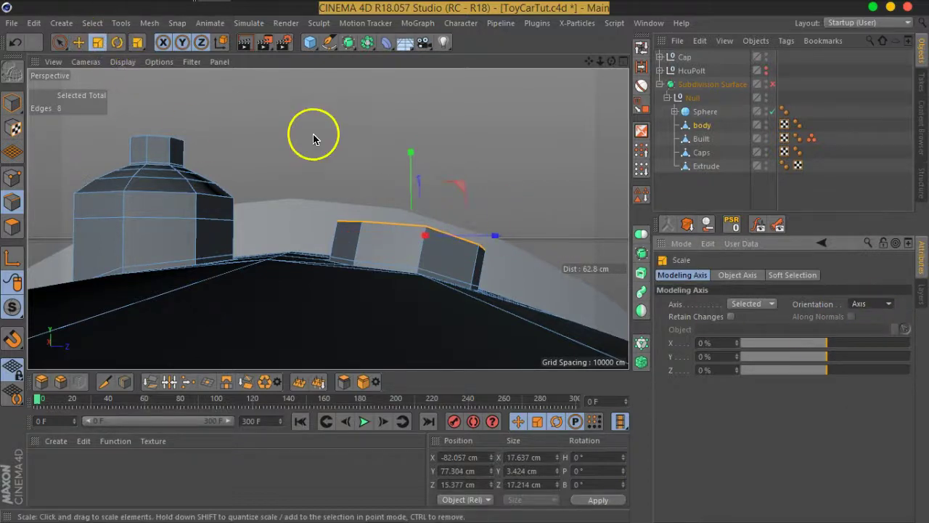
drag(412, 154, 413, 237)
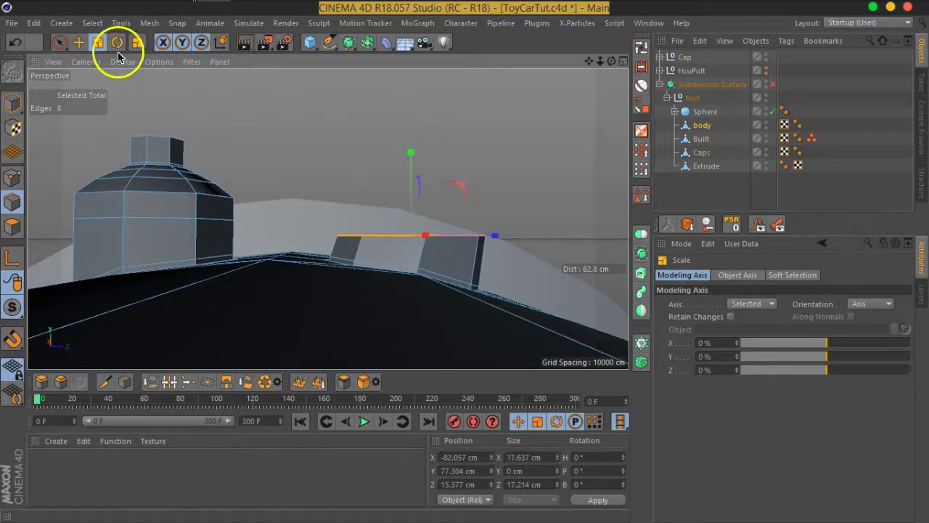
click(82, 44)
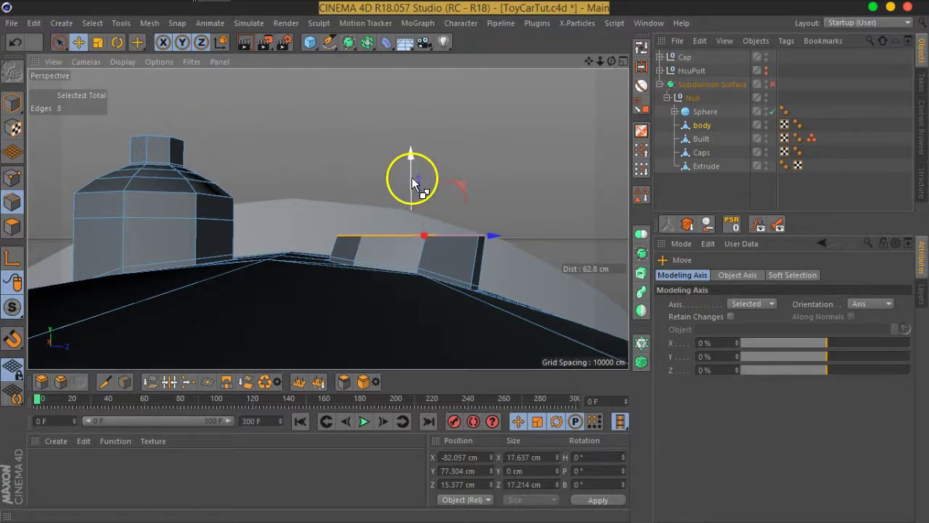
drag(413, 183, 413, 160)
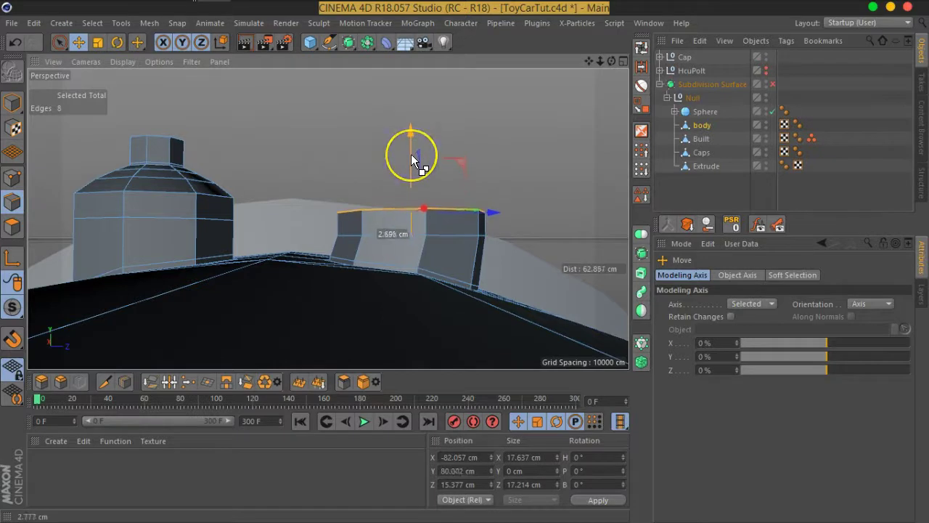
click(102, 49)
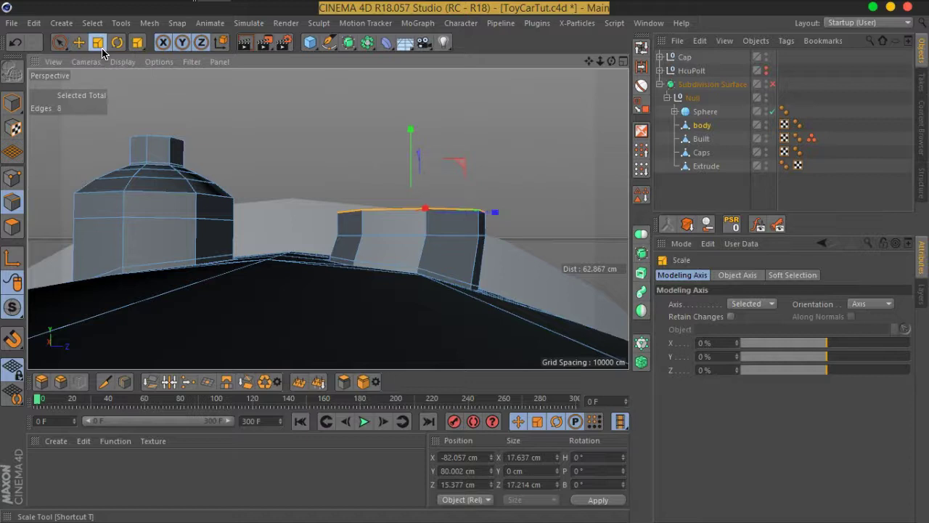
mouse_move(352, 259)
alt+mouse_down()
mouse_move(480, 207)
mouse_move(488, 284)
alt+mouse_up()
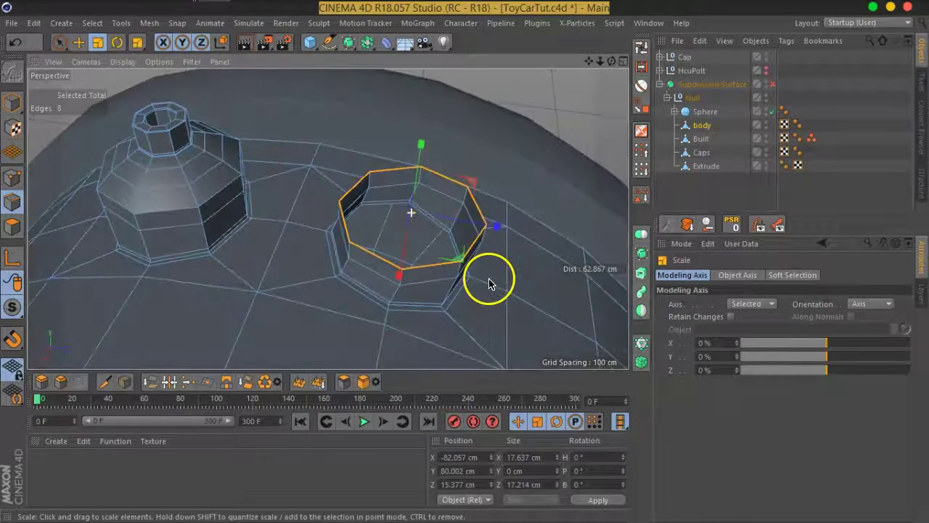
Alternately shrink and lift the edge ring, narrowing it to 7.409 × 7.232 cm at Y 83.139 cm
drag(538, 254, 447, 249)
click(78, 42)
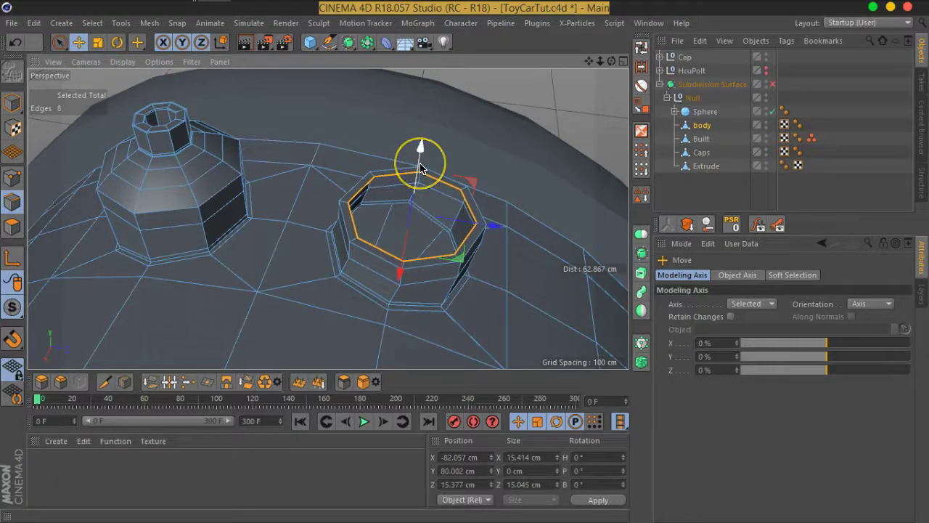
drag(420, 167, 420, 161)
click(98, 42)
drag(600, 119, 375, 125)
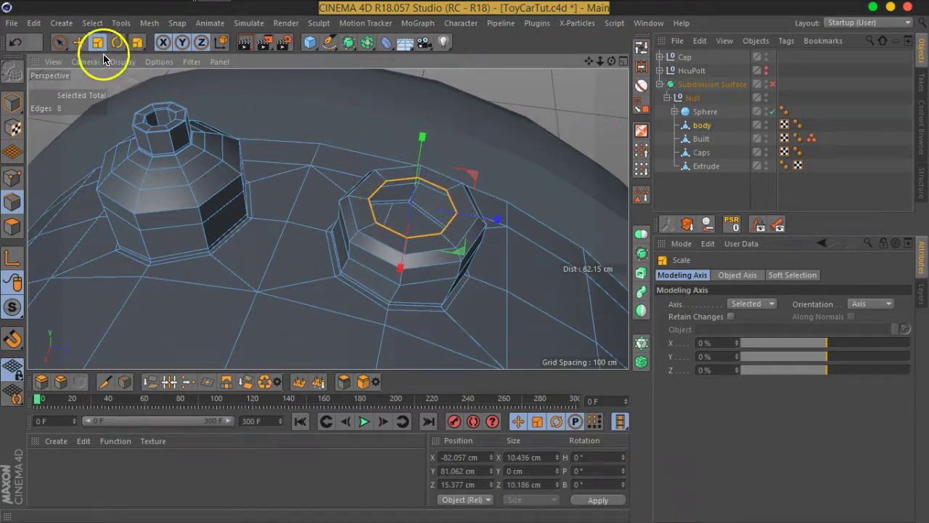
click(79, 42)
mouse_move(409, 276)
alt+mouse_down()
mouse_move(425, 201)
mouse_move(434, 216)
mouse_move(421, 251)
mouse_move(408, 169)
alt+mouse_up()
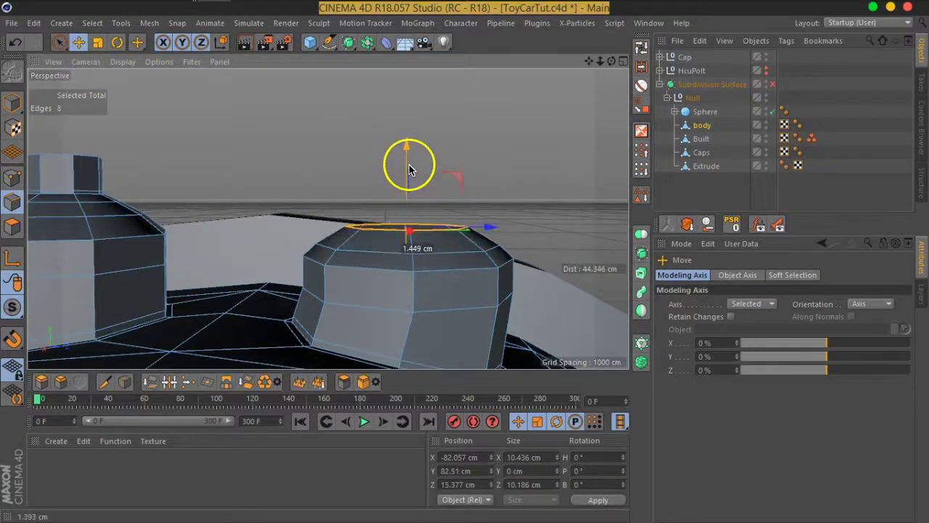
click(97, 42)
drag(555, 181, 491, 182)
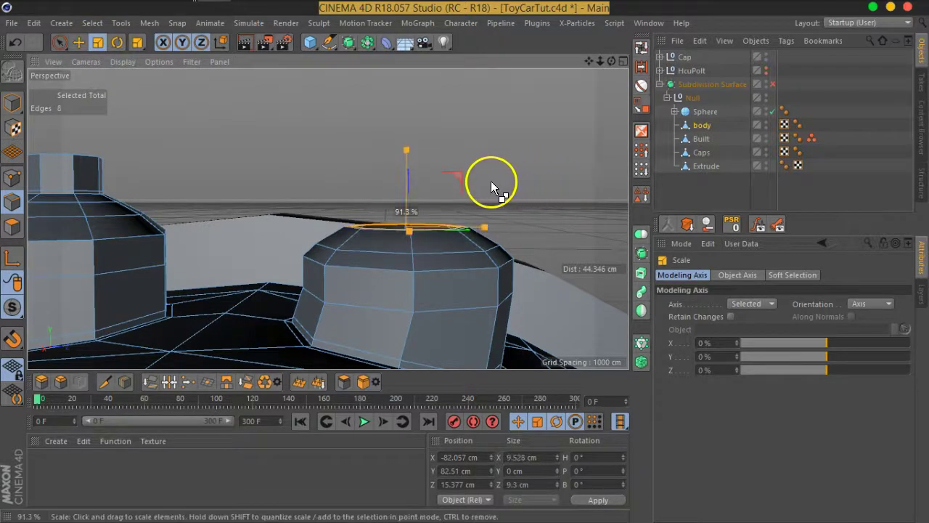
key(e)
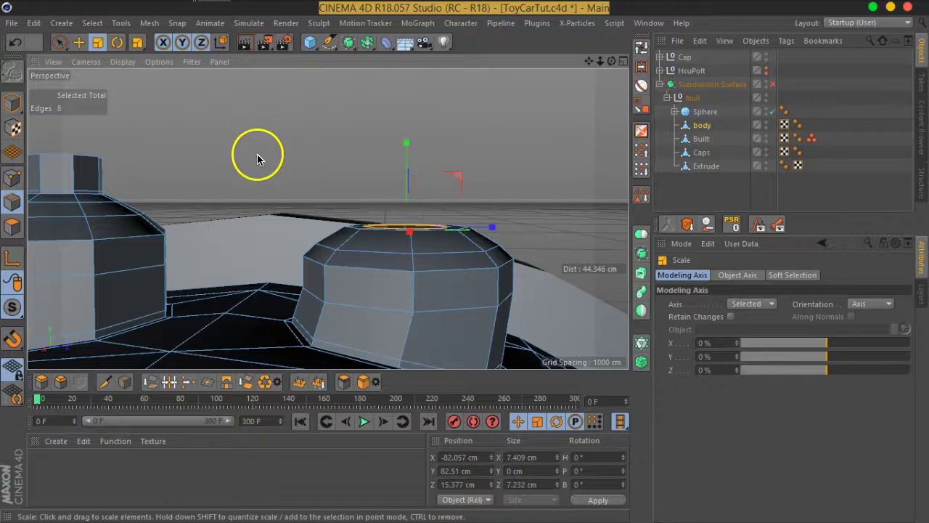
mouse_move(469, 167)
alt+mouse_down()
mouse_move(443, 213)
mouse_move(411, 213)
mouse_move(407, 181)
alt+mouse_up()
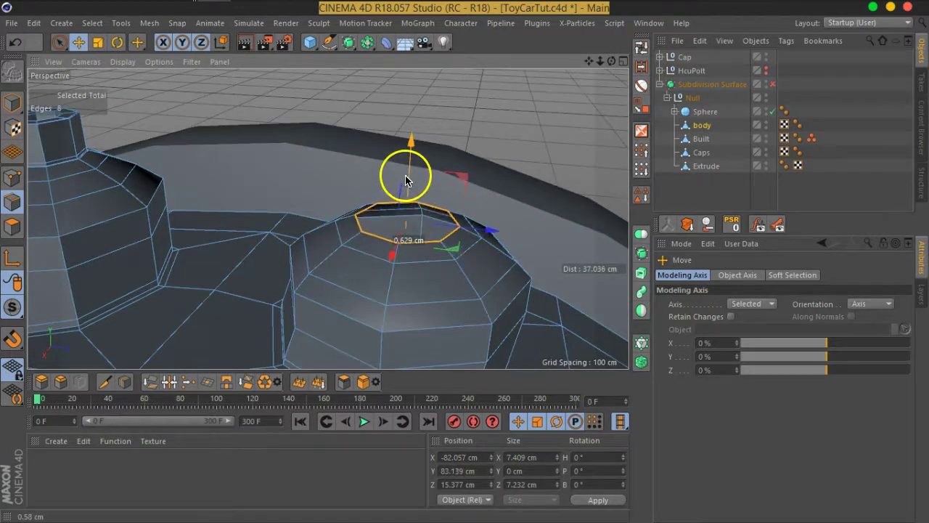
Shrink the cap ring slightly and extrude it upward into a raised rim
click(97, 42)
drag(545, 136, 482, 135)
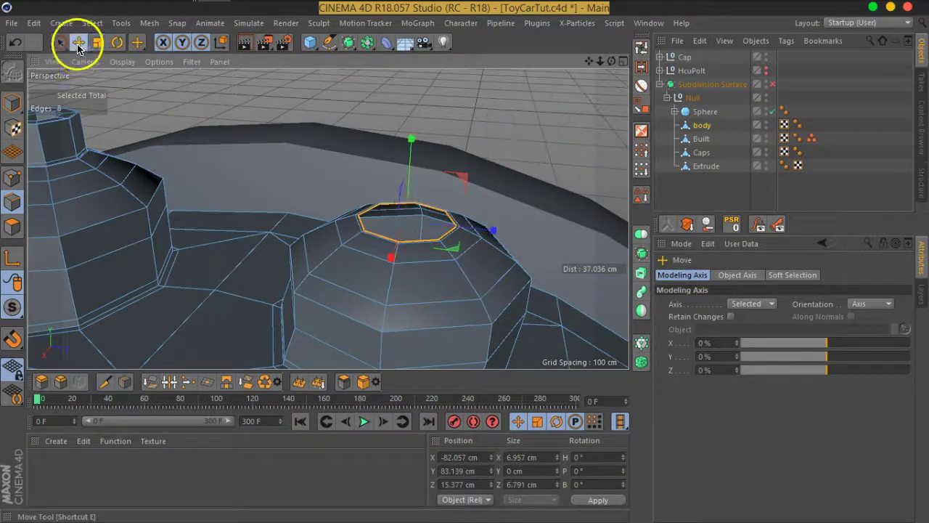
click(79, 42)
scroll(352, 162, up, 2)
ctrl+drag(436, 178, 440, 108)
mouse_move(367, 159)
alt+mouse_down()
mouse_move(373, 234)
mouse_move(421, 217)
mouse_move(423, 202)
mouse_move(460, 199)
mouse_move(431, 228)
mouse_move(417, 185)
mouse_move(429, 180)
mouse_move(414, 164)
mouse_move(472, 182)
alt+mouse_up()
Narrow the inner ring to 4.689 × 4.577 cm, sink it to Y 85.439 cm, and enable subdivision
click(94, 40)
drag(552, 272, 503, 265)
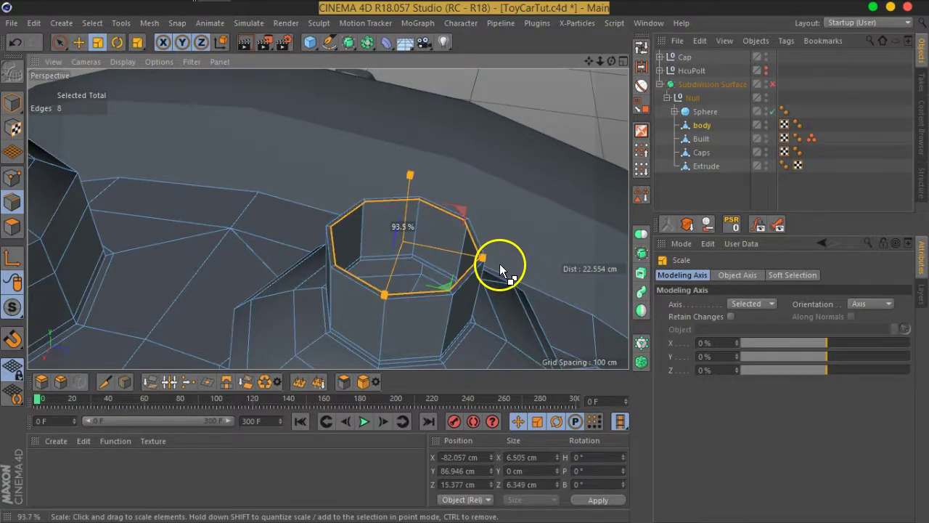
drag(559, 267, 363, 239)
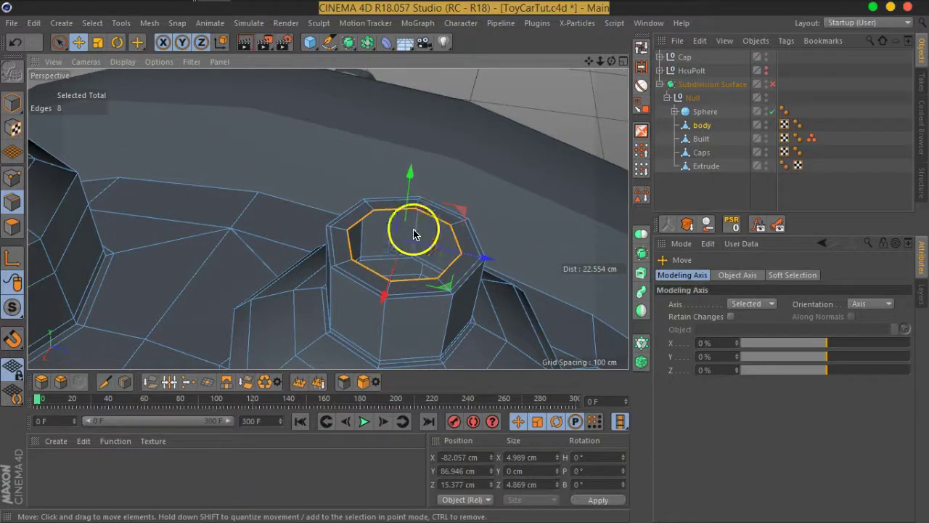
drag(535, 217, 490, 215)
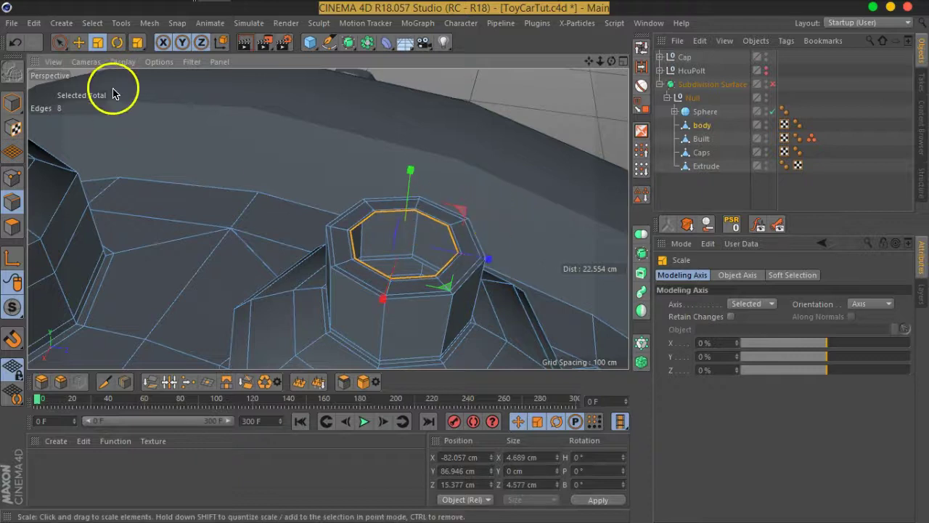
click(78, 42)
scroll(396, 229, up, 3)
drag(415, 194, 410, 261)
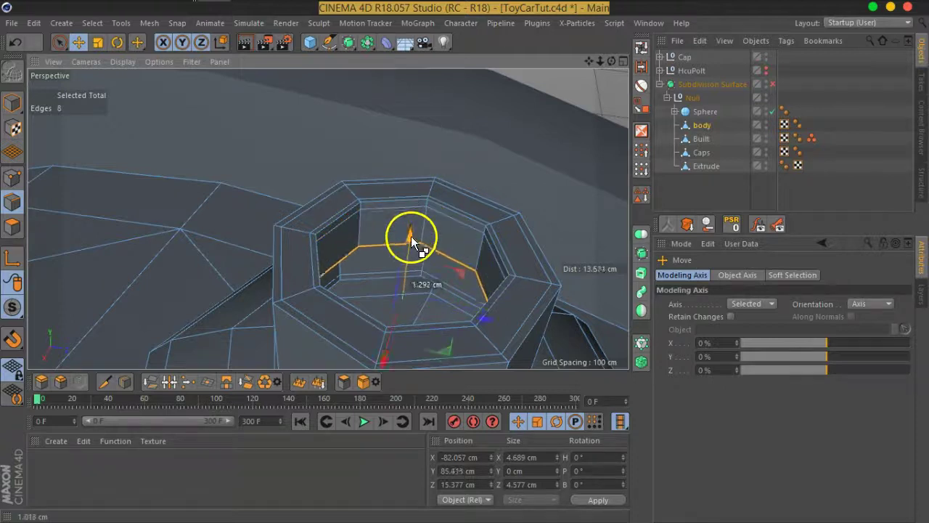
click(772, 84)
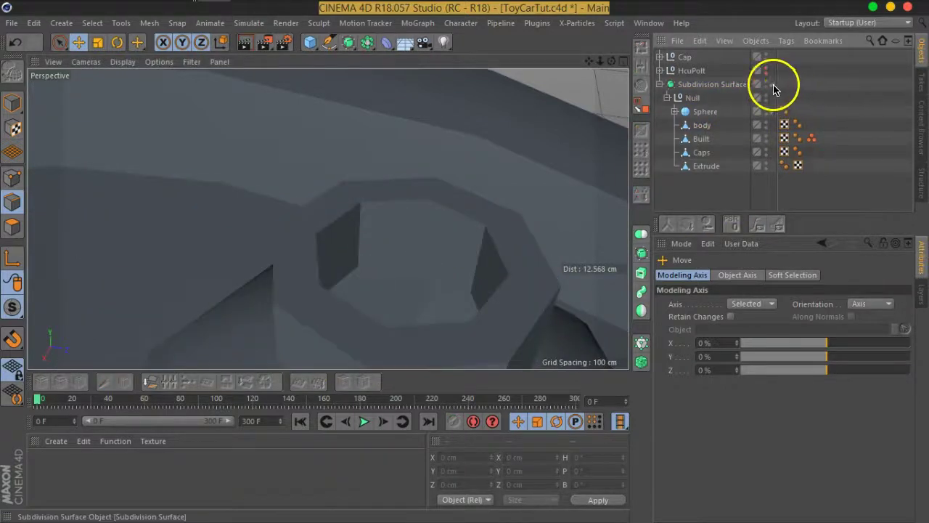
Orbit around the smoothed car body to inspect both nozzles, then save with Ctrl+S
scroll(409, 281, down, 5)
scroll(417, 293, down, 3)
scroll(416, 292, up, 2)
mouse_move(394, 265)
alt+mouse_down()
mouse_move(473, 253)
mouse_move(349, 245)
mouse_move(275, 203)
alt+mouse_up()
scroll(346, 249, up, 2)
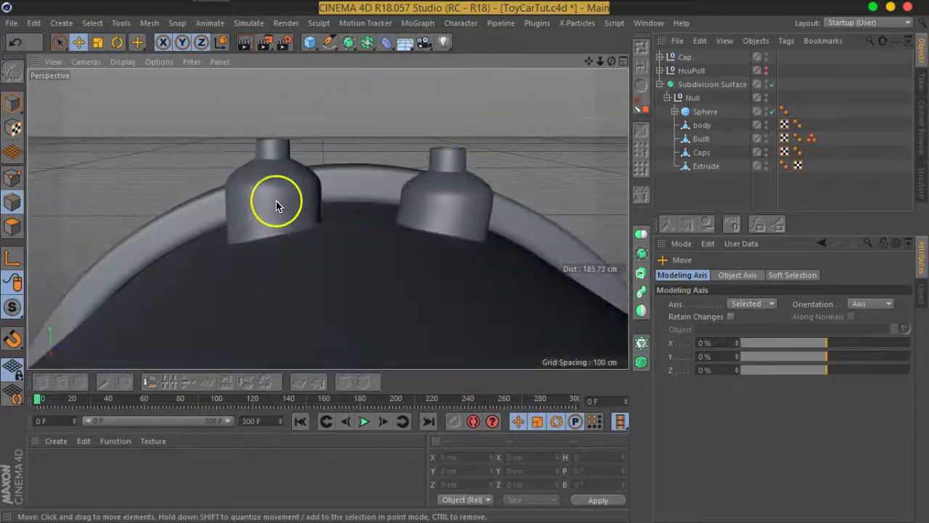
scroll(276, 202, up, 2)
scroll(218, 219, down, 1)
mouse_move(218, 220)
alt+mouse_down()
mouse_move(384, 275)
mouse_move(419, 275)
mouse_move(369, 247)
mouse_move(373, 261)
mouse_move(414, 222)
mouse_move(278, 249)
mouse_move(161, 215)
mouse_move(429, 248)
mouse_move(369, 222)
mouse_move(549, 105)
alt+mouse_up()
scroll(375, 280, down, 3)
key(ctrl+s)
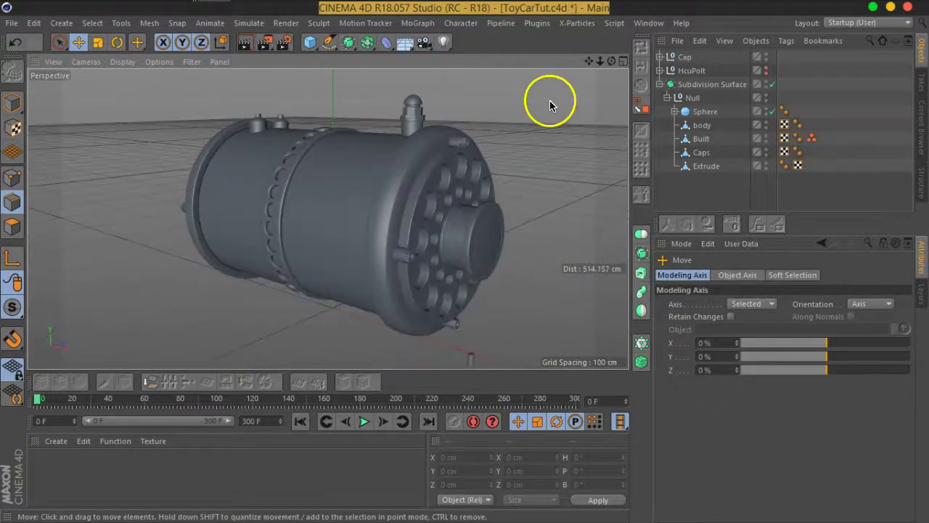